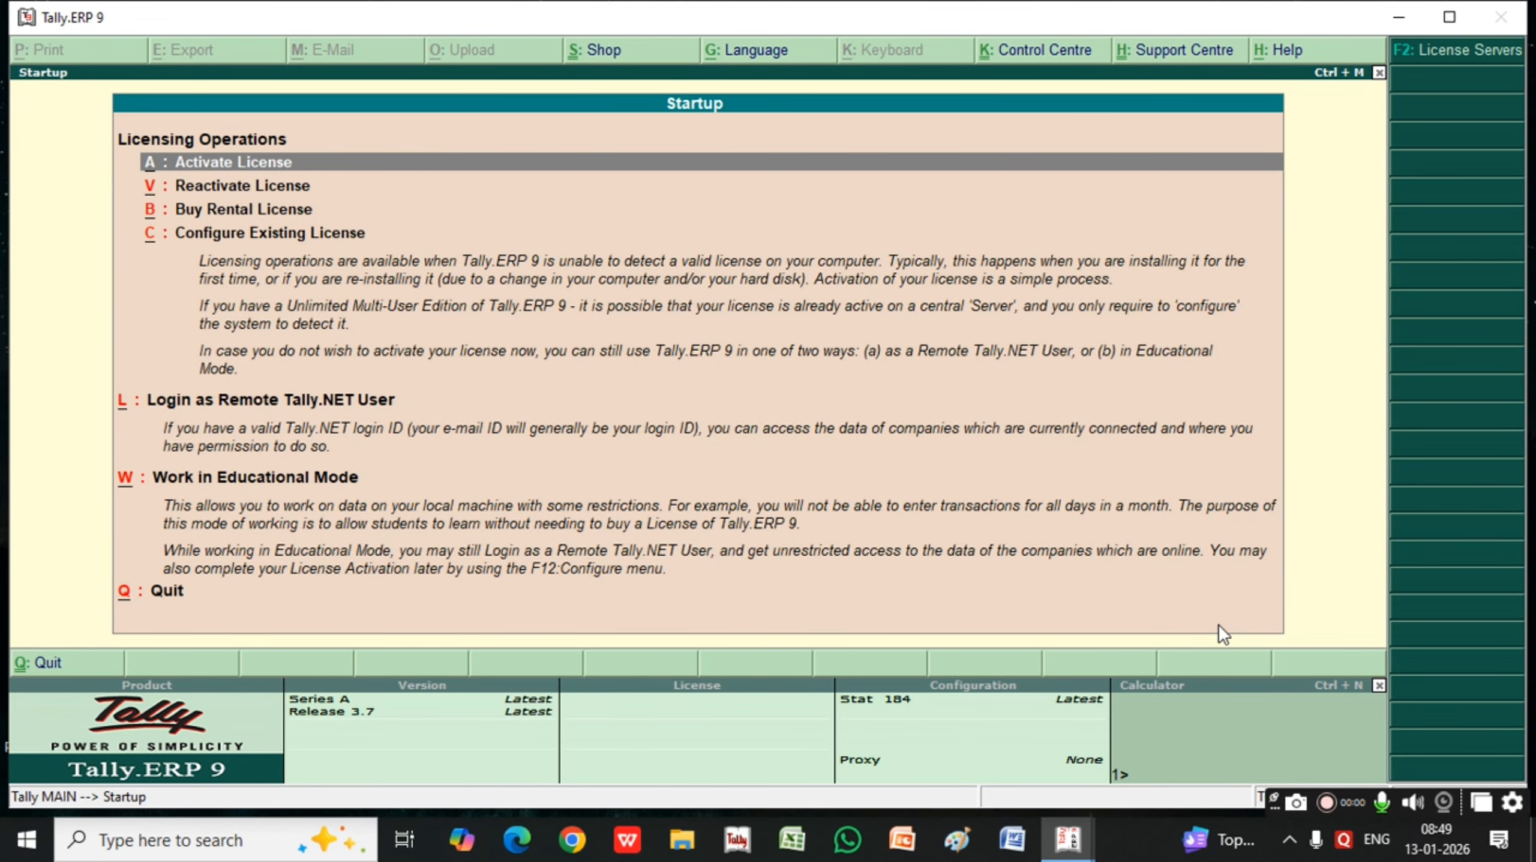
# Start working in Educational Mode with the Silver Edition (Single User)
pyautogui.press('Down')
pyautogui.press('Down')
pyautogui.press('Down')
pyautogui.press('Down')
pyautogui.press('Down')
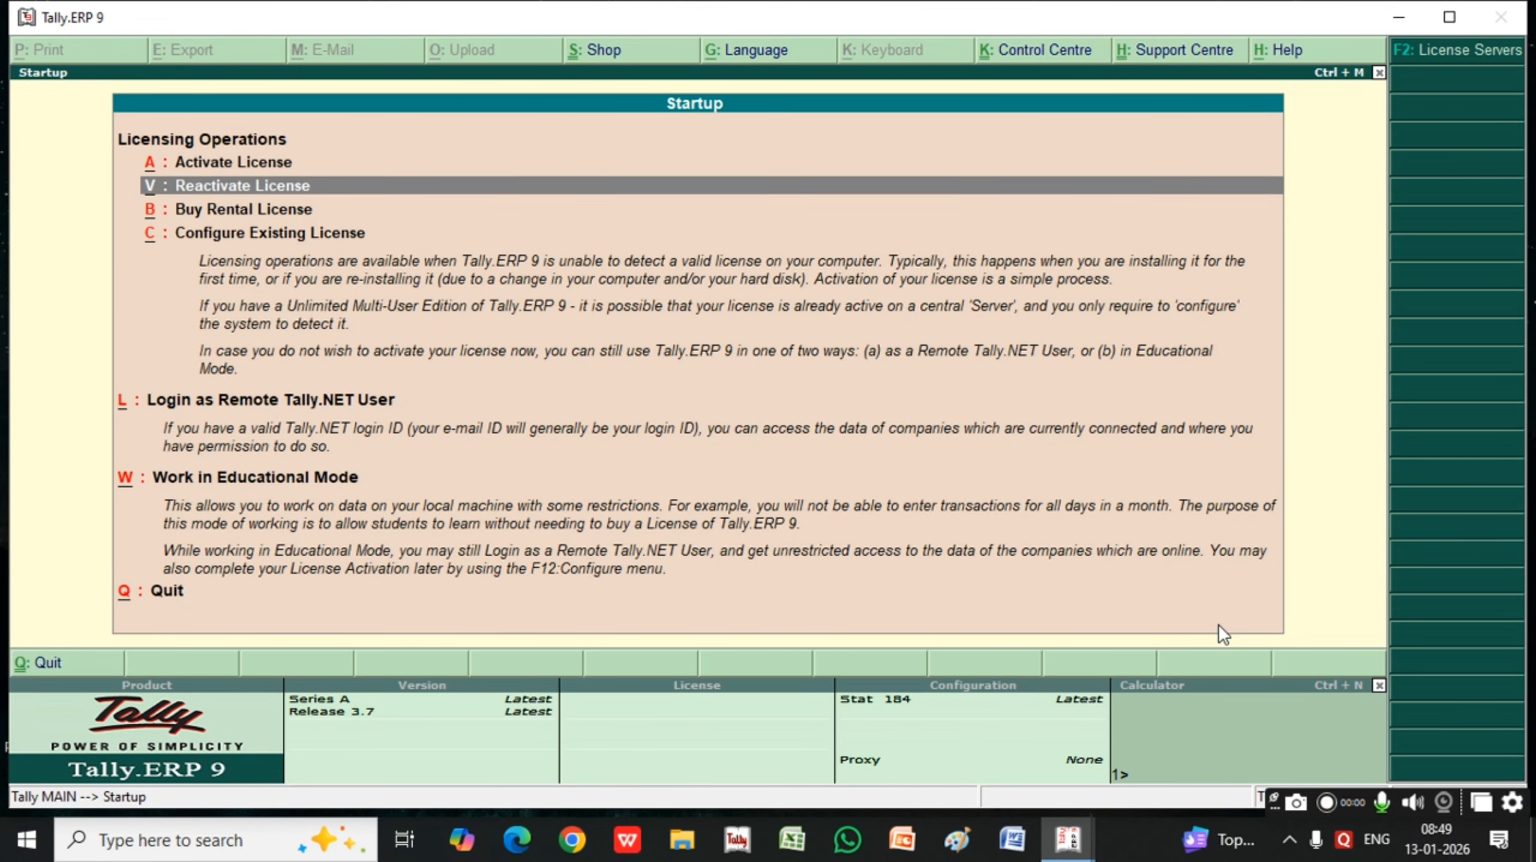
pyautogui.press('Return')
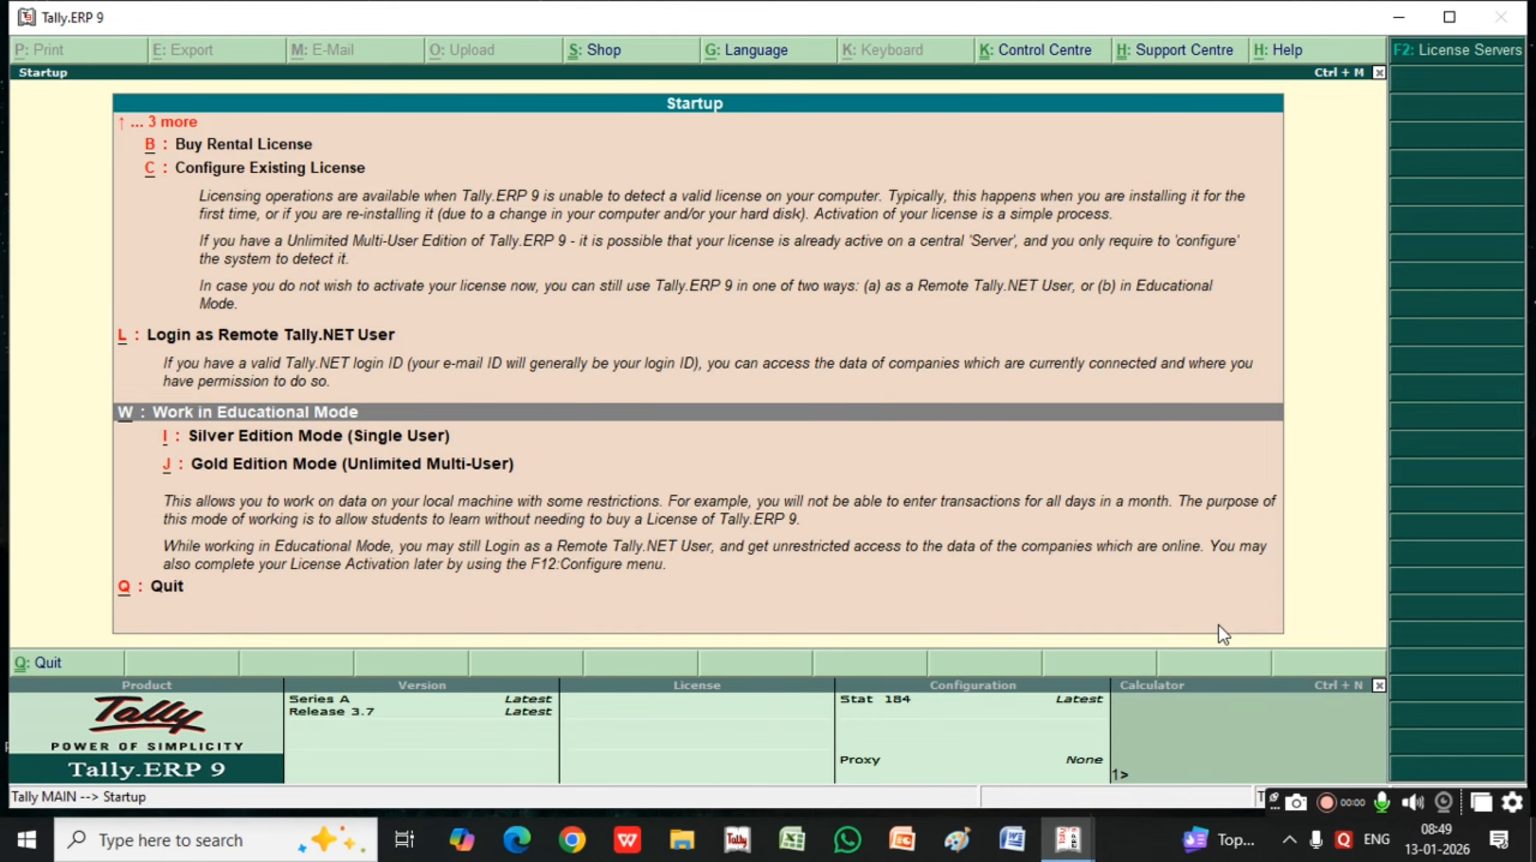
pyautogui.press('i')
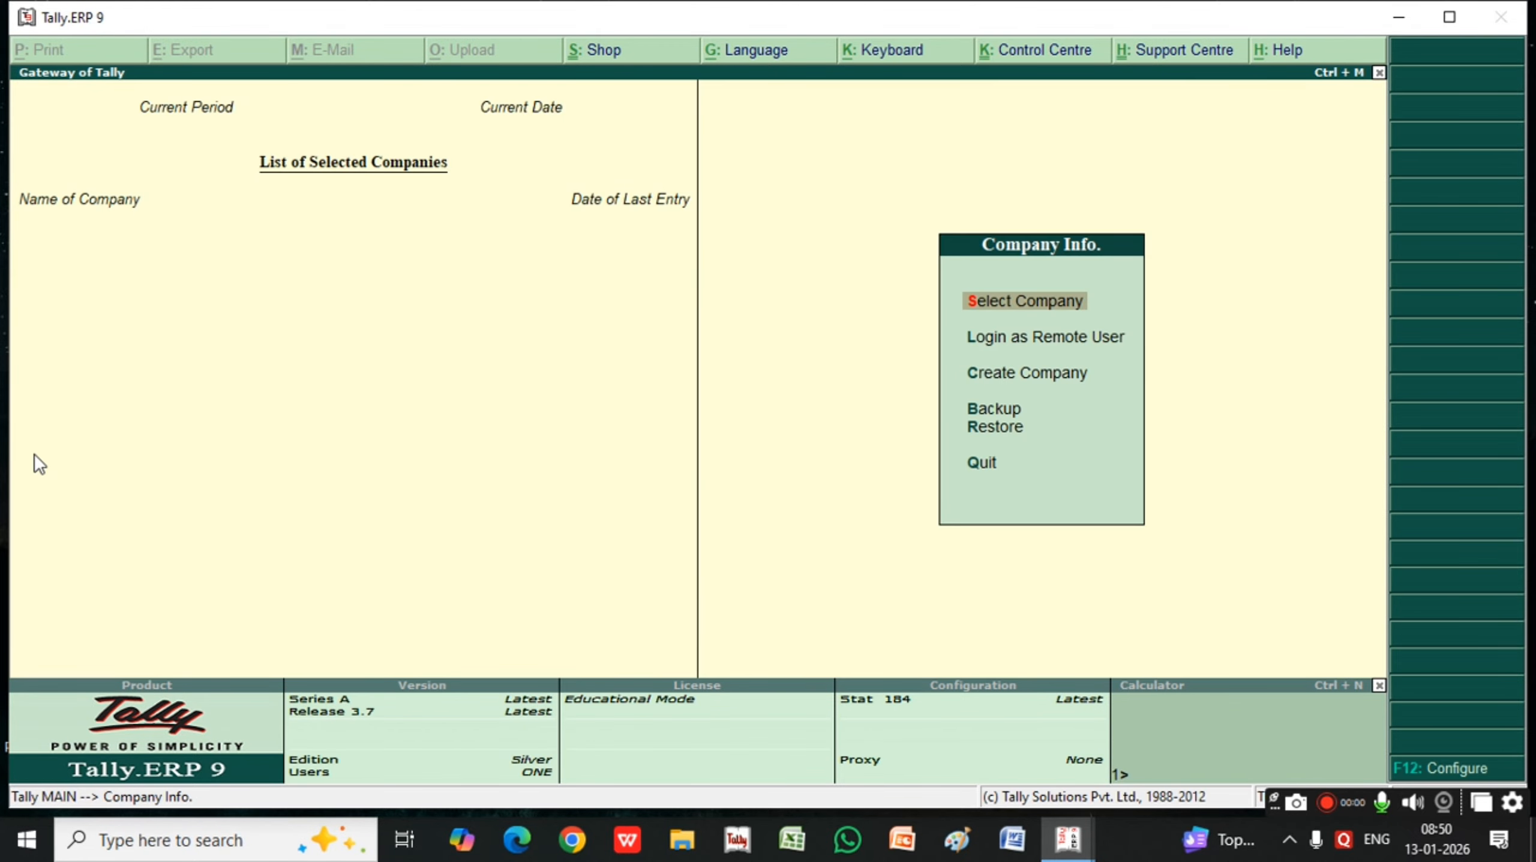
# Begin a new company named Universal Payroll, using the same mailing name, a blank address and statutory compliance for India
pyautogui.press('c')
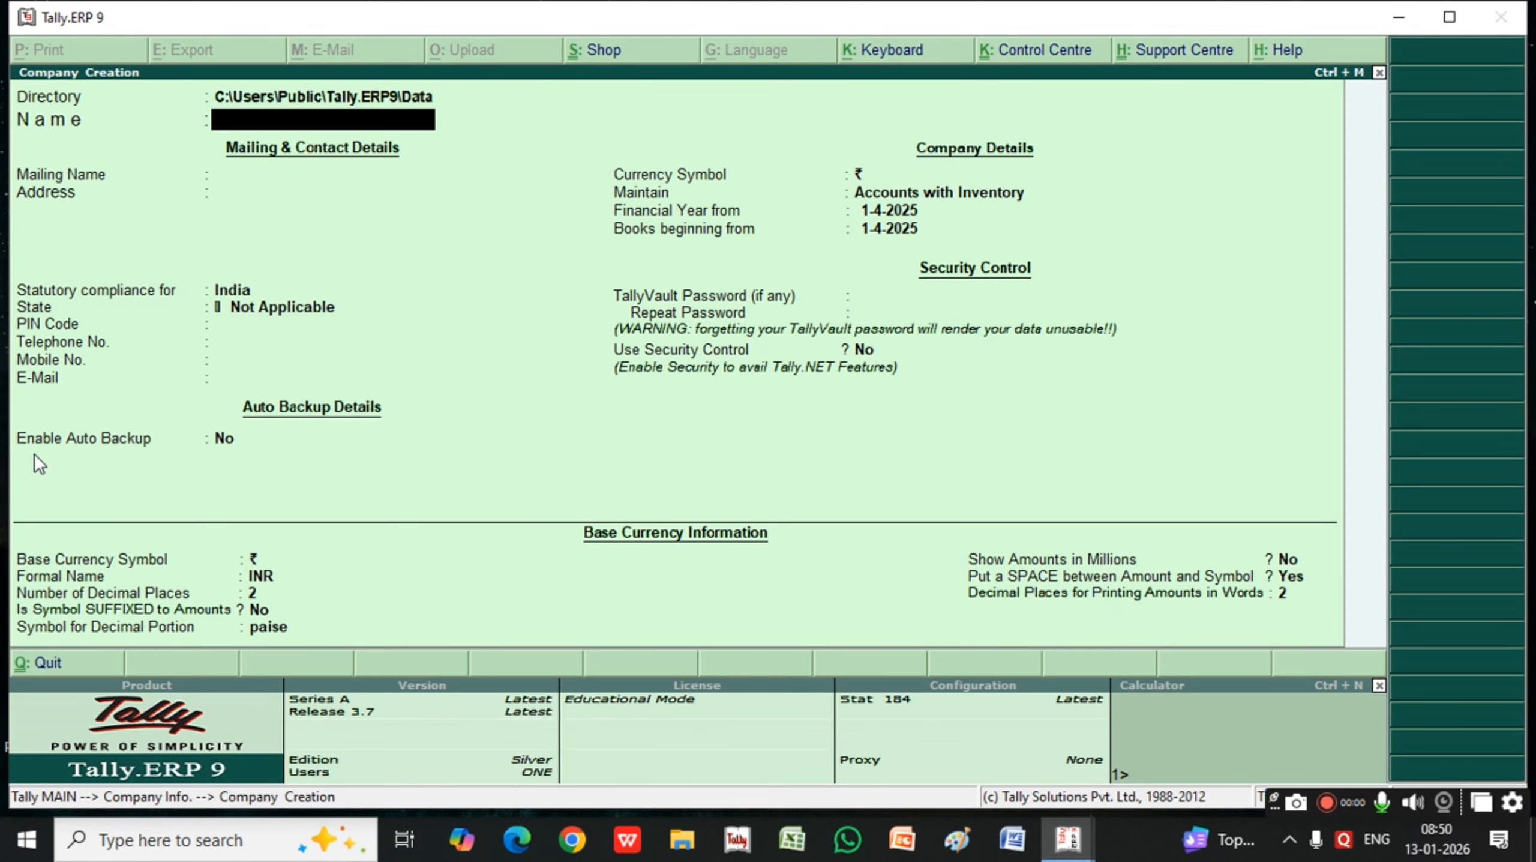
pyautogui.write('Universal Payroll')
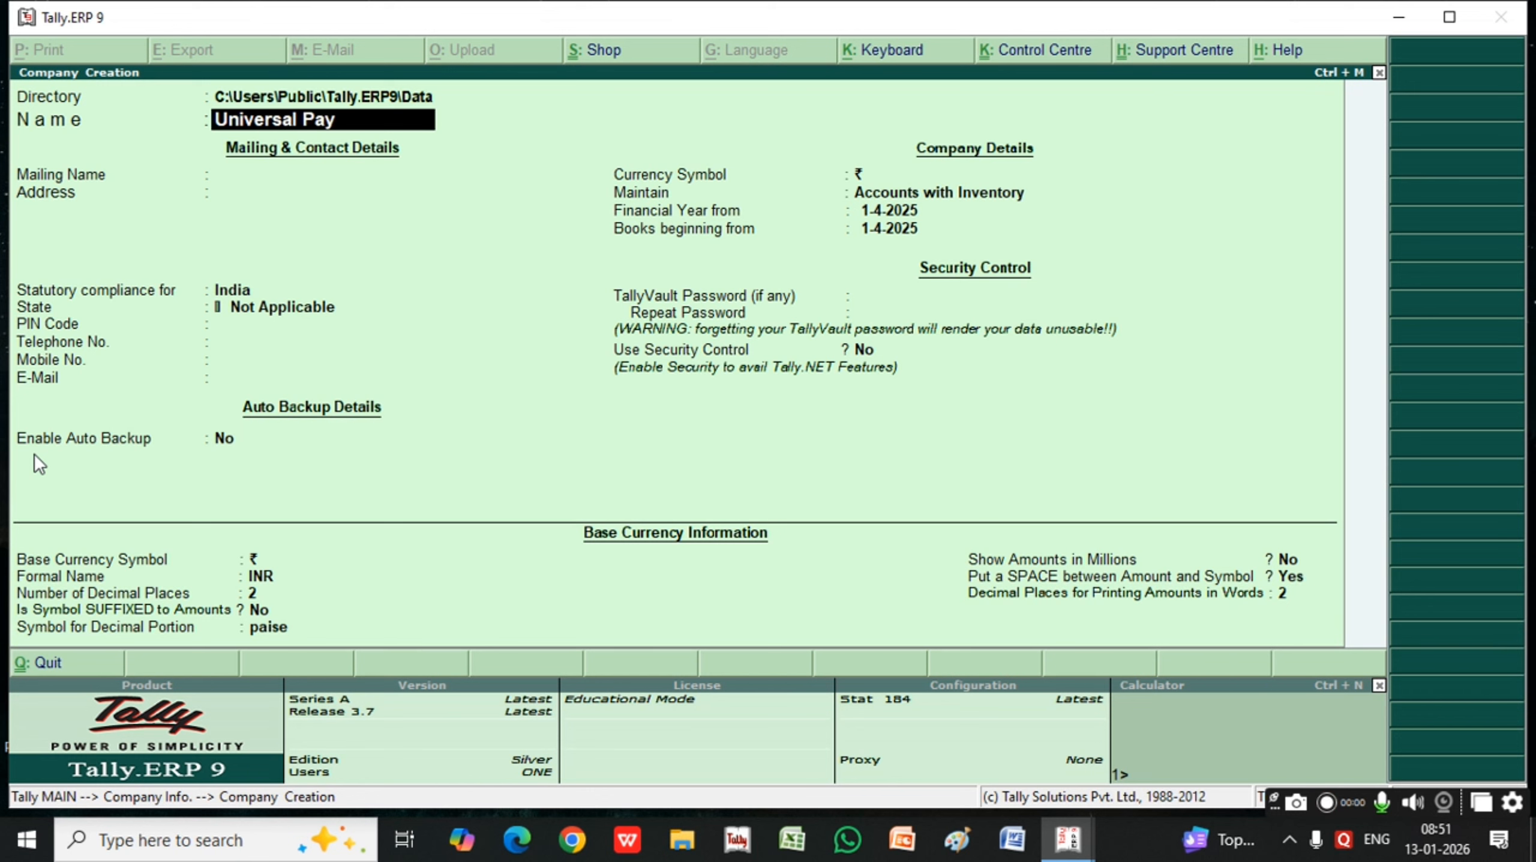
pyautogui.press('Return')
pyautogui.press('Return')
pyautogui.press('Return')
pyautogui.press('Return')
pyautogui.press('Return')
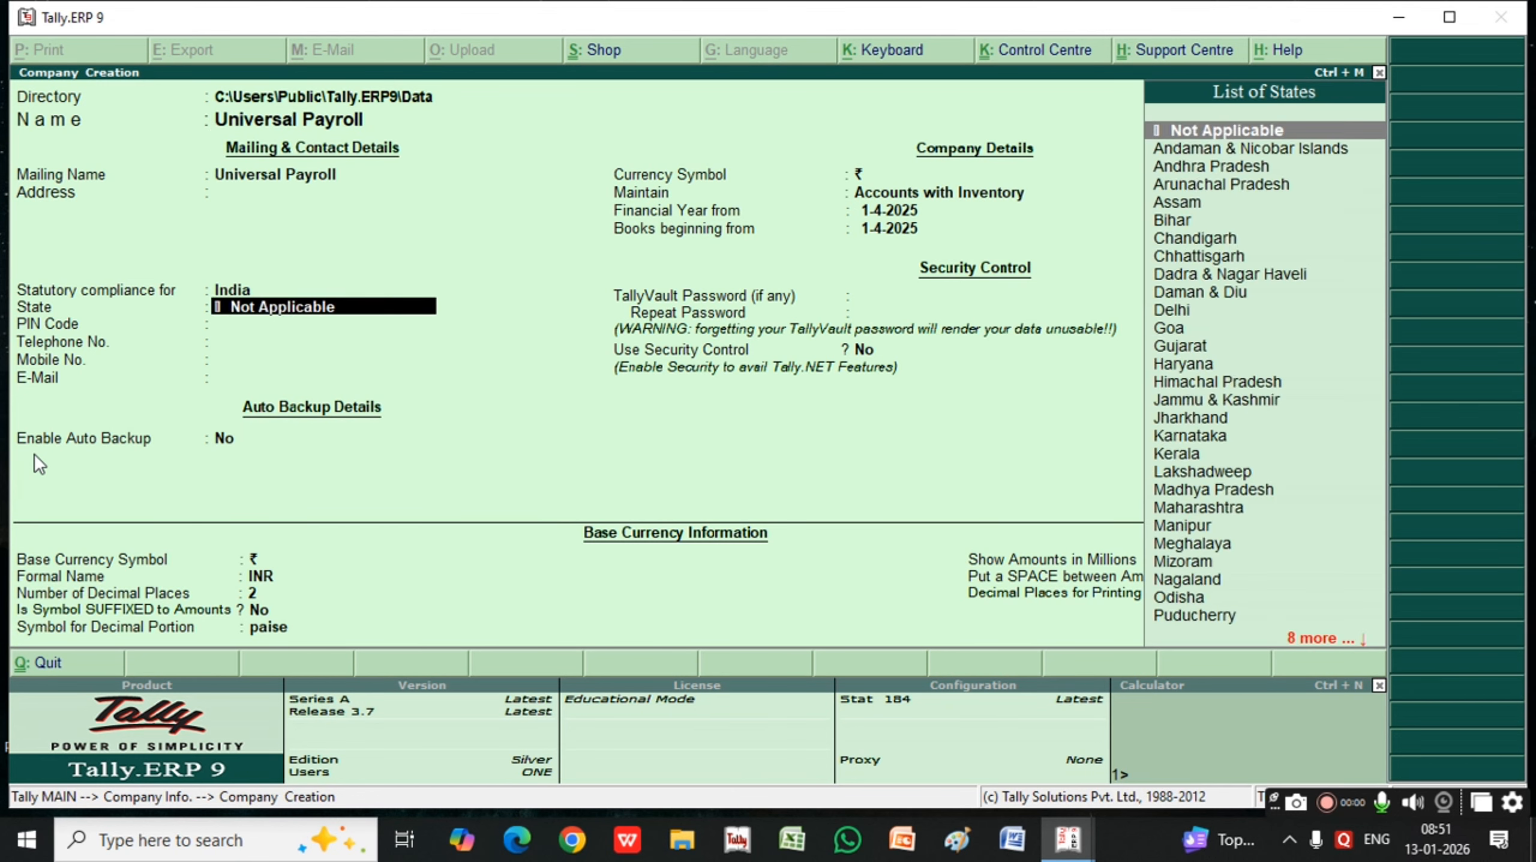
# Set the company's state to Chhattisgarh, keep the remaining defaults and save the company
pyautogui.press('BackSpace')
pyautogui.write('C')
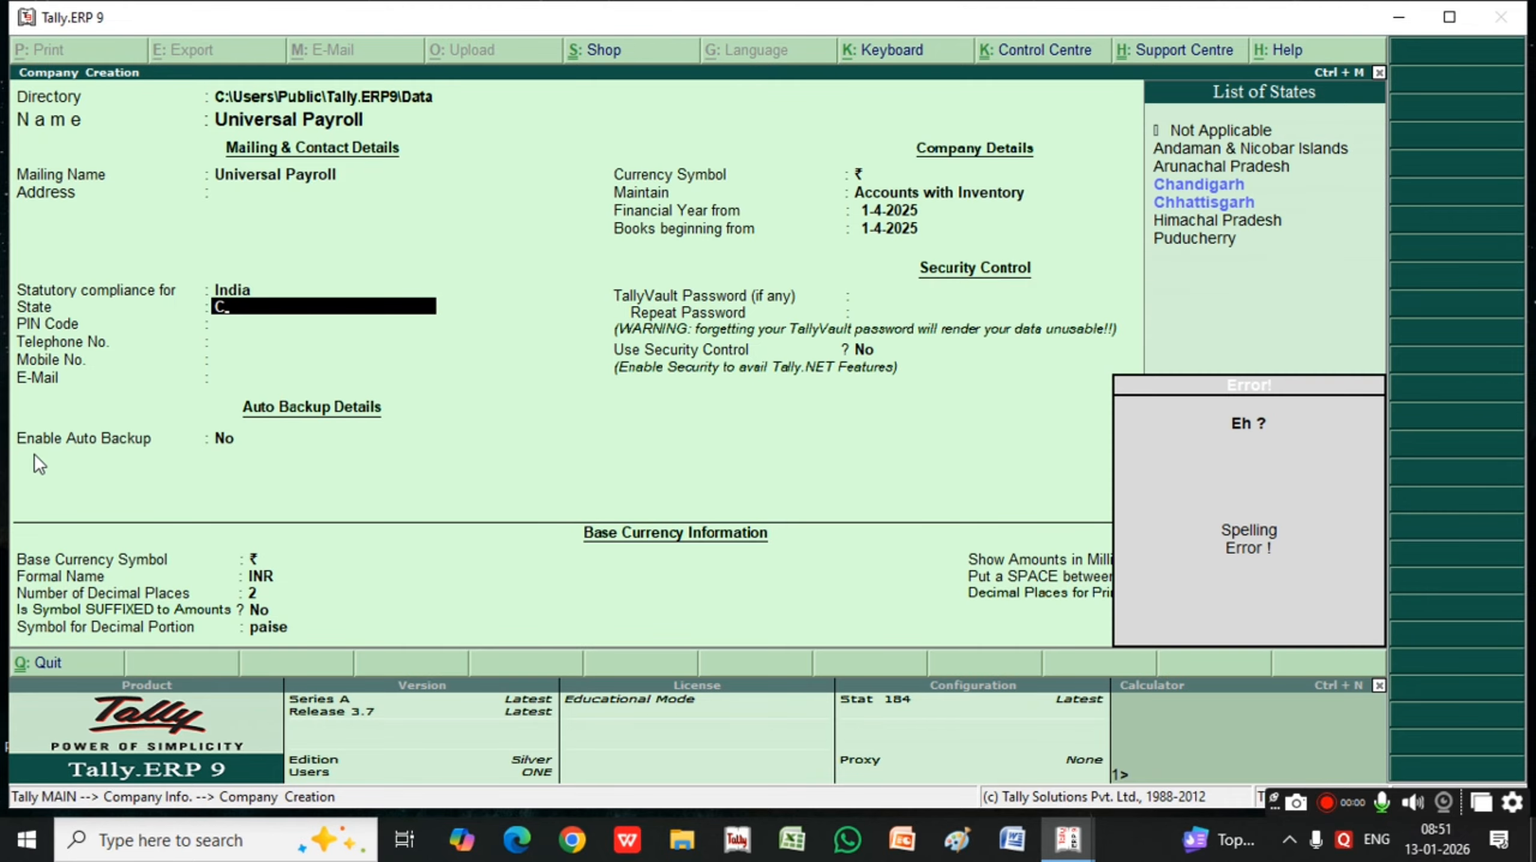
pyautogui.press('Down')
pyautogui.press('Down')
pyautogui.press('Return')
pyautogui.press('Return')
pyautogui.press('Return')
pyautogui.press('Return')
pyautogui.press('Return')
pyautogui.press('Return')
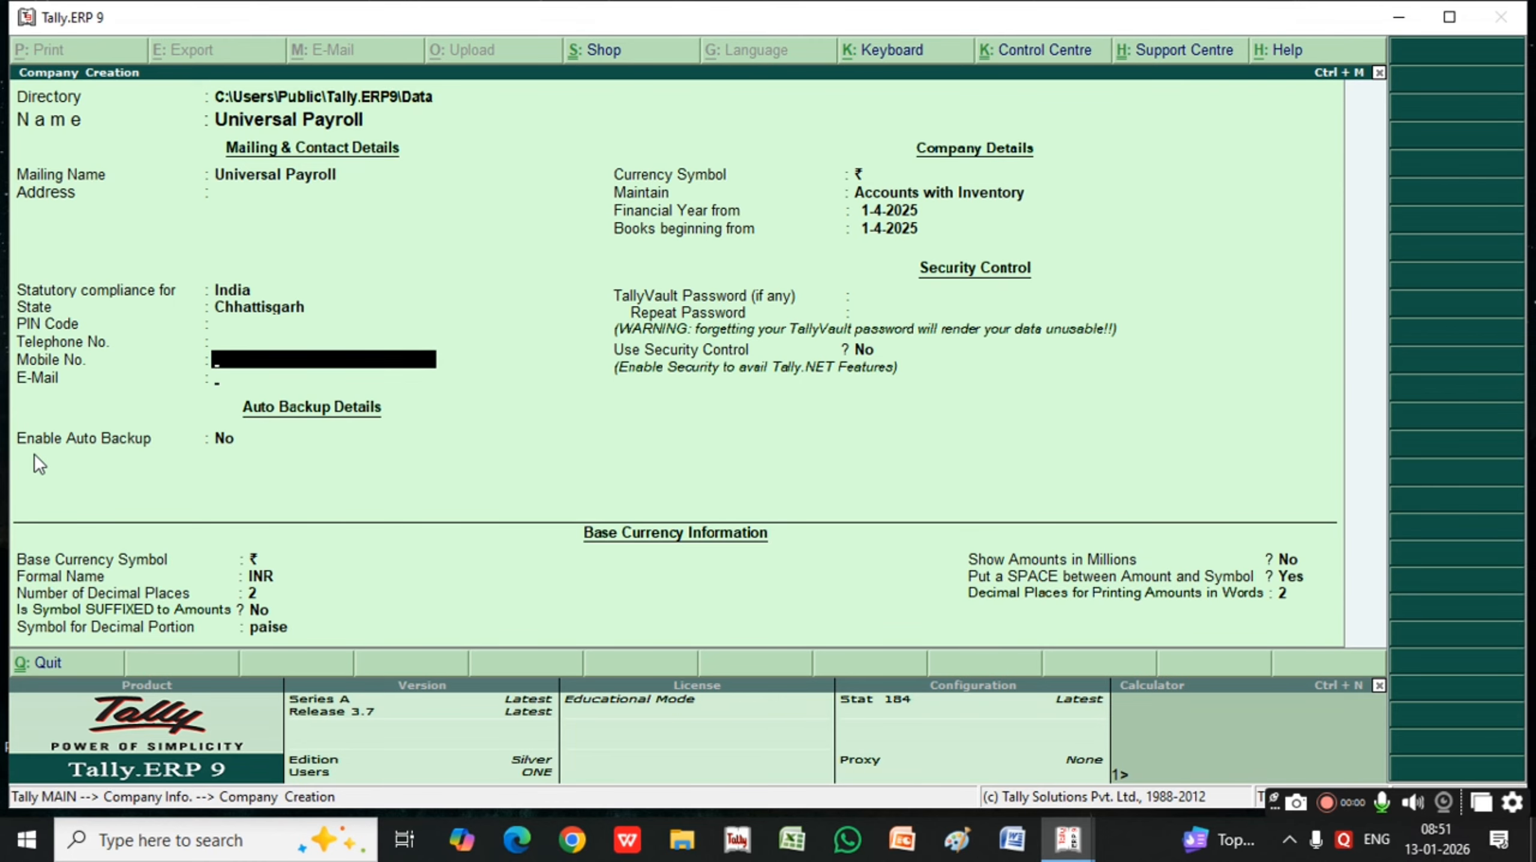
pyautogui.press('Return')
pyautogui.press('Return')
pyautogui.press('Return')
pyautogui.press('Return')
pyautogui.press('Return')
pyautogui.press('Return')
pyautogui.press('Return')
pyautogui.press('Return')
pyautogui.press('Return')
pyautogui.press('Return')
pyautogui.press('Return')
pyautogui.press('Return')
pyautogui.press('Return')
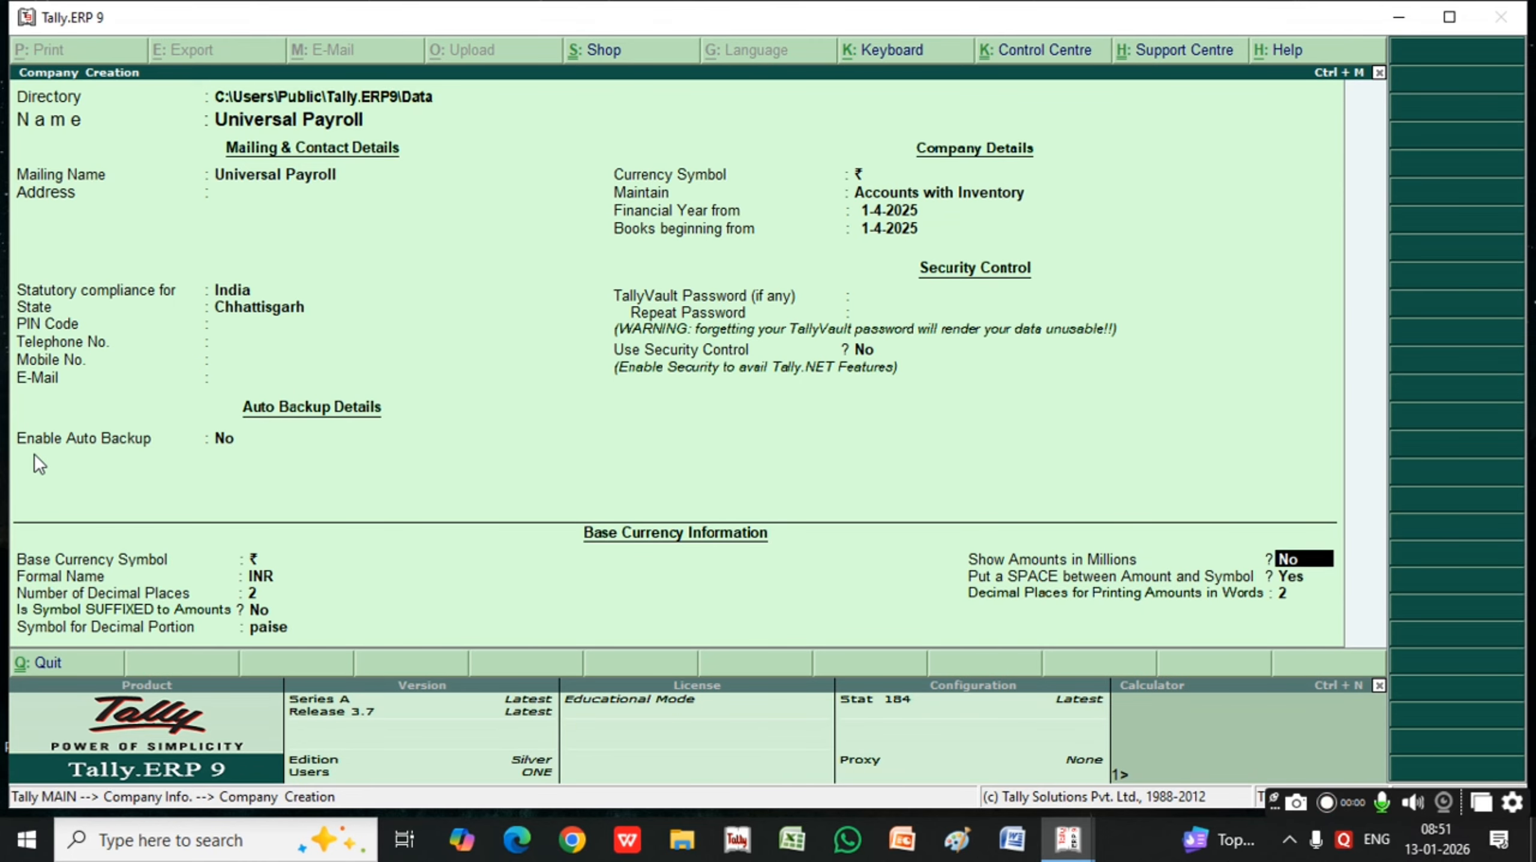
pyautogui.press('Return')
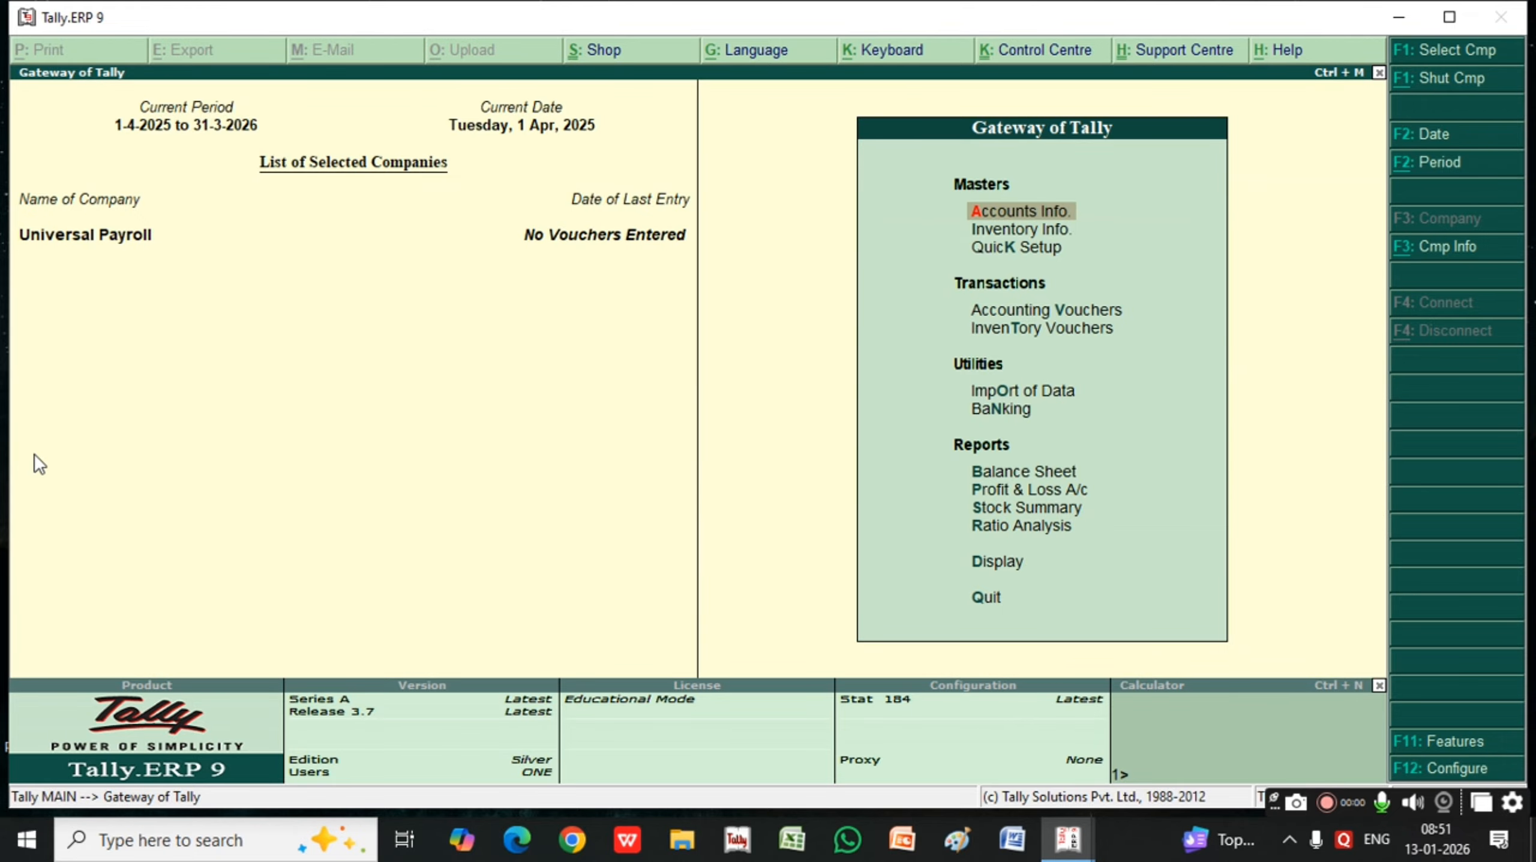
# Set Maintain Payroll to Yes in the company's accounting features, save them and return to the Gateway of Tally
pyautogui.press('F11')
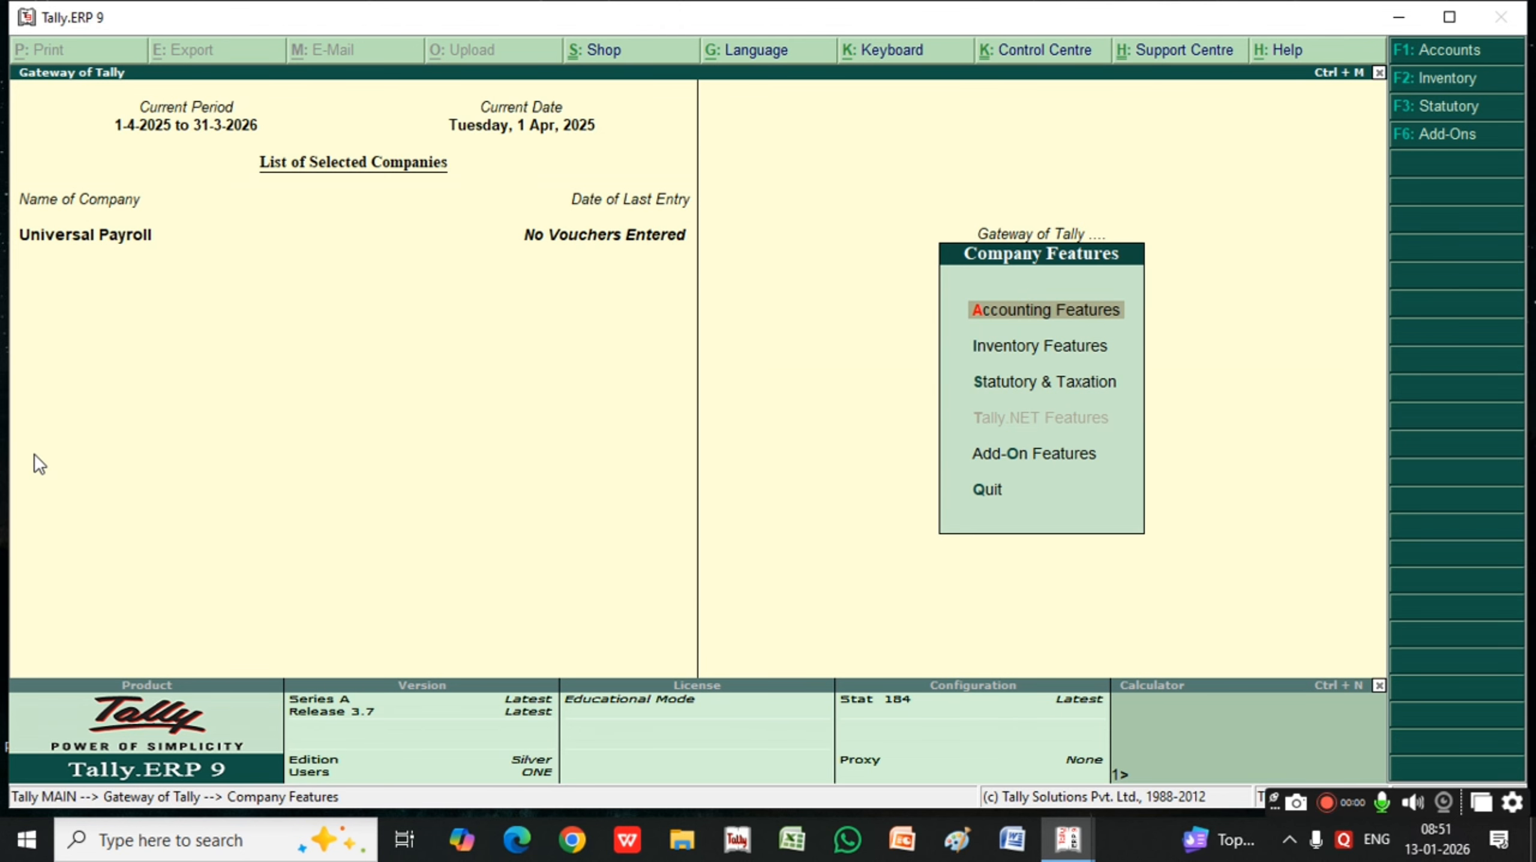
pyautogui.press('Return')
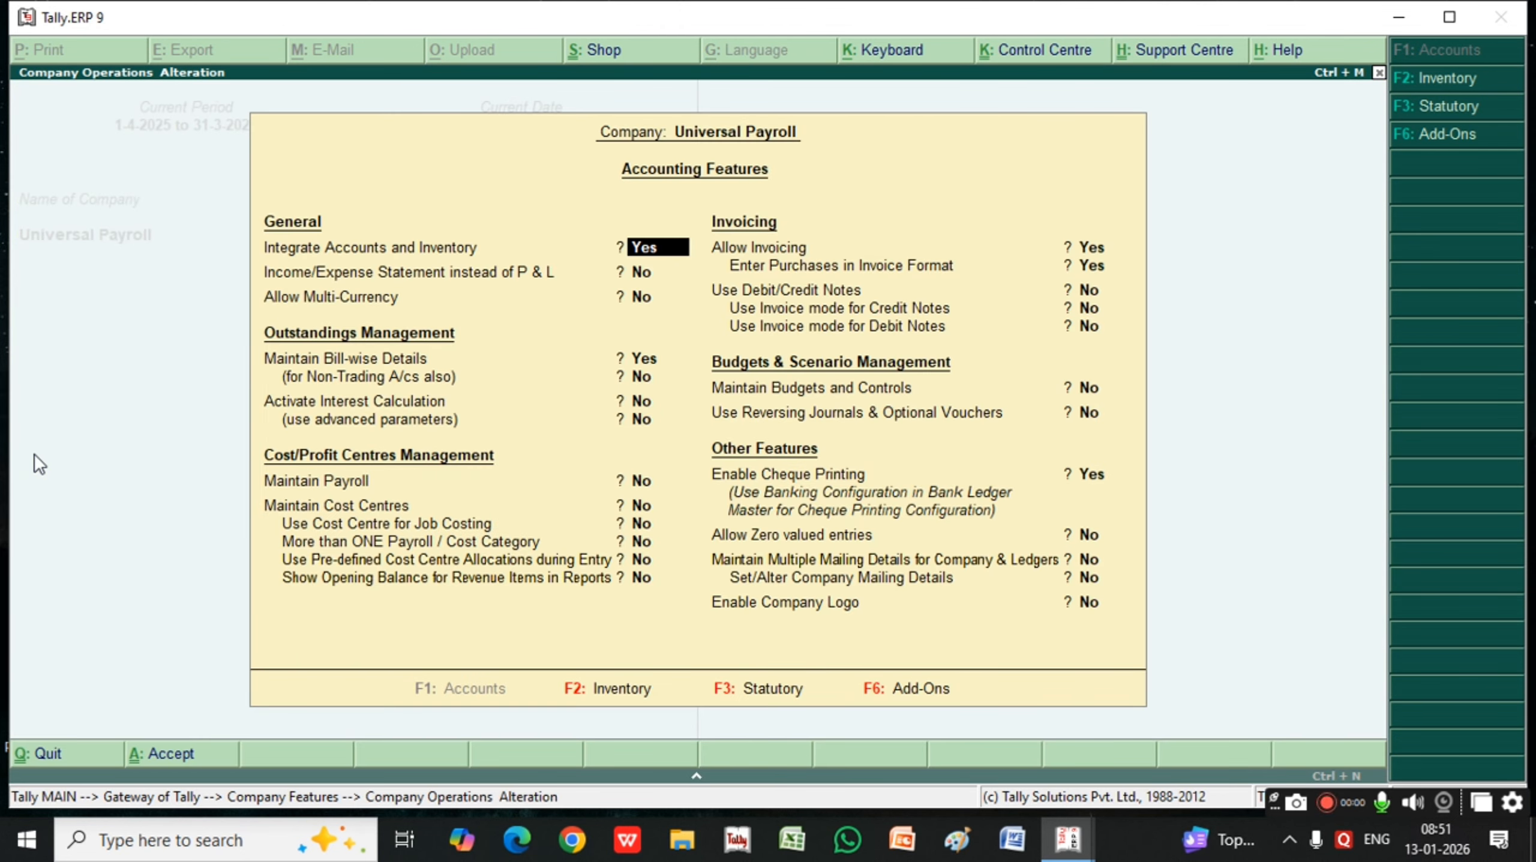
pyautogui.press('Return')
pyautogui.press('Return')
pyautogui.press('Return')
pyautogui.press('Return')
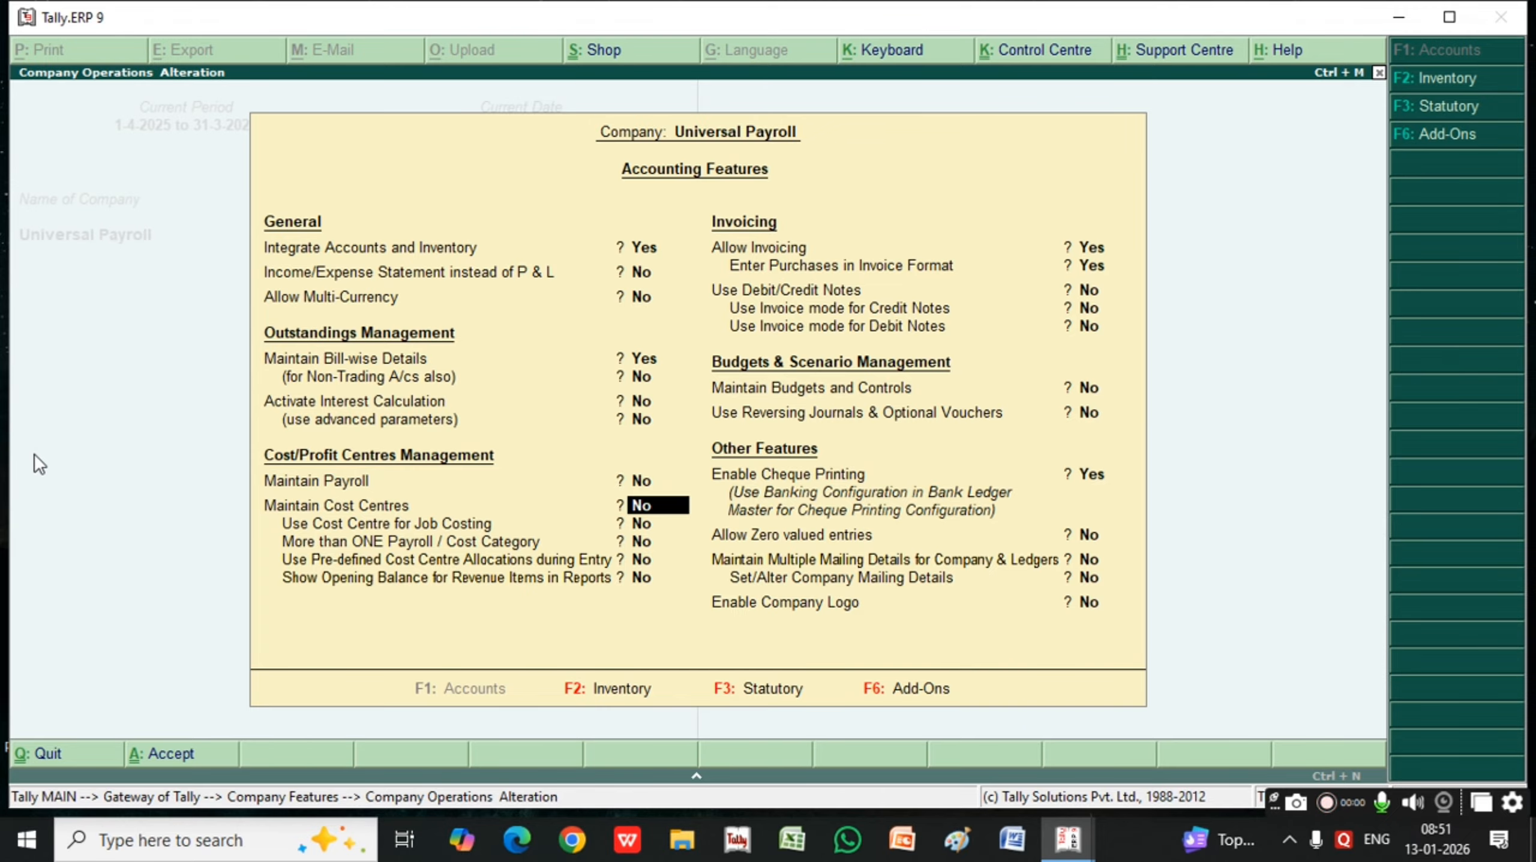
pyautogui.press('Up')
pyautogui.write('y')
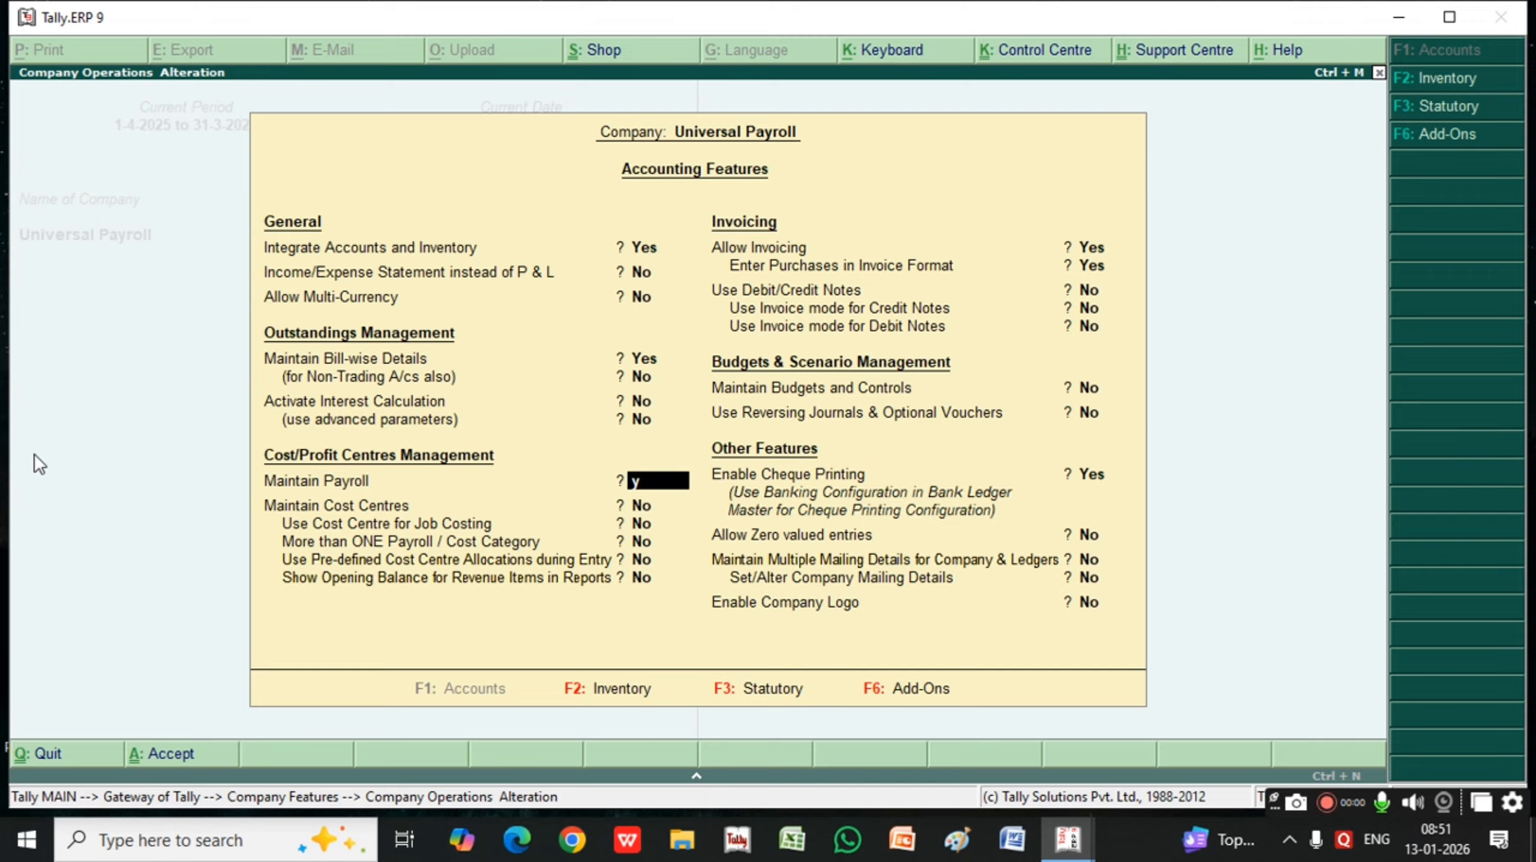
pyautogui.press('Return')
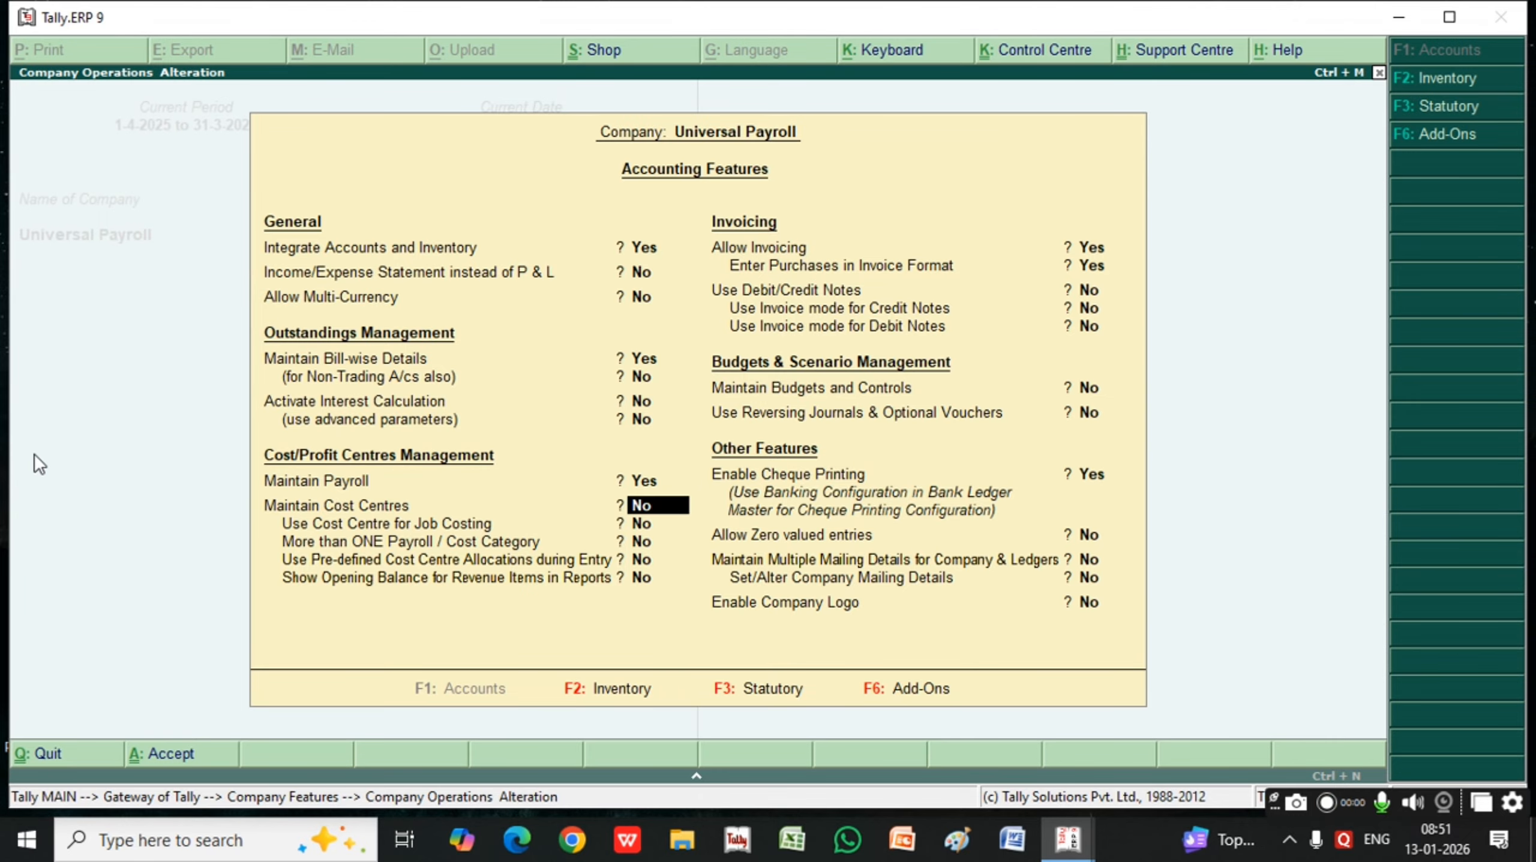
pyautogui.press('Return')
pyautogui.press('Return')
pyautogui.press('Return')
pyautogui.press('Return')
pyautogui.press('Return')
pyautogui.press('Return')
pyautogui.press('Return')
pyautogui.press('Return')
pyautogui.press('Return')
pyautogui.press('Return')
pyautogui.press('Return')
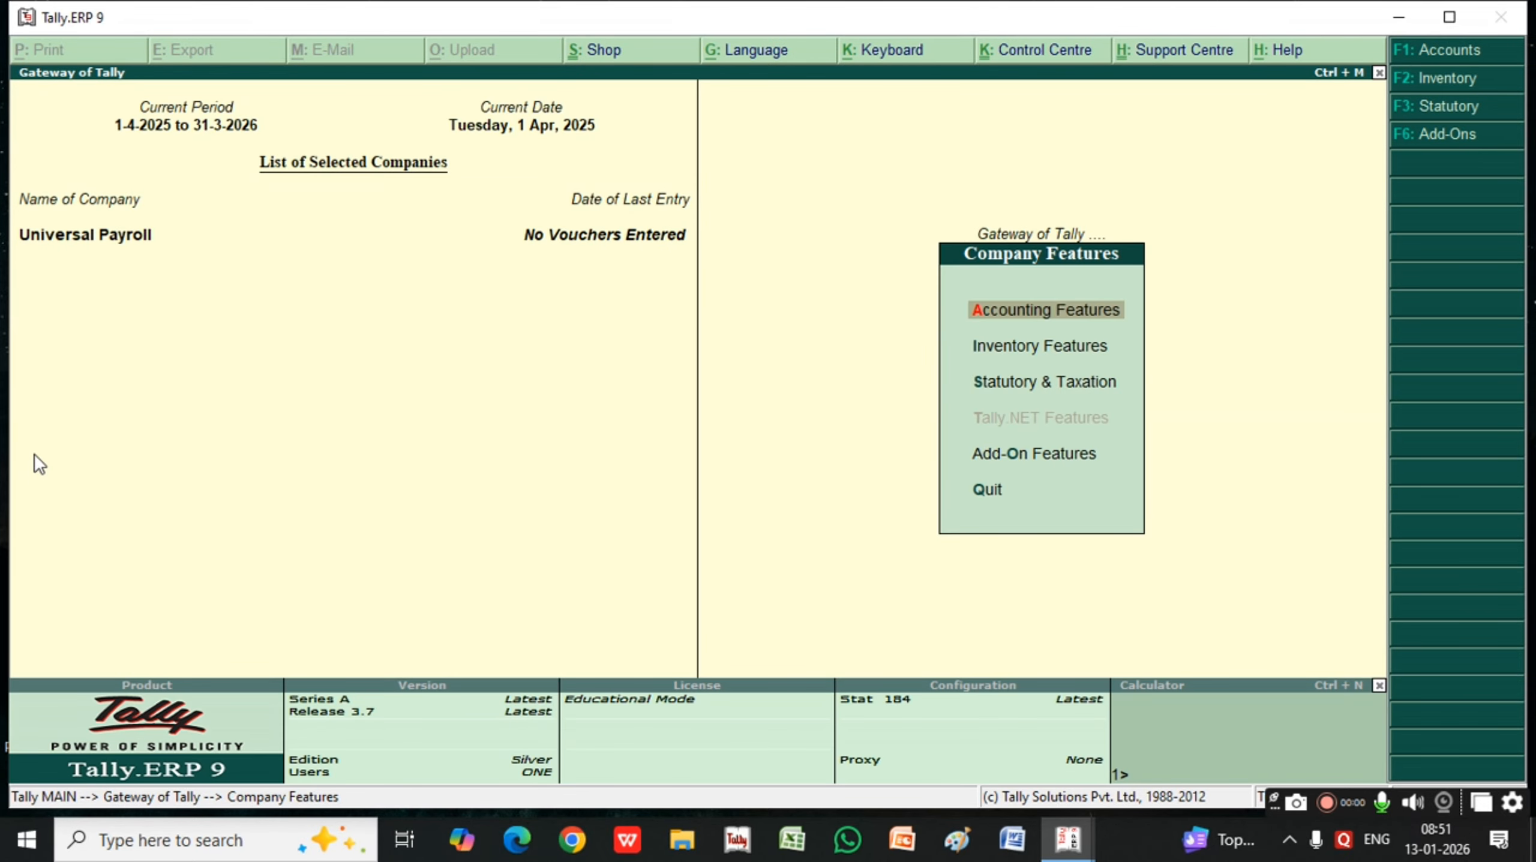
pyautogui.press('Escape')
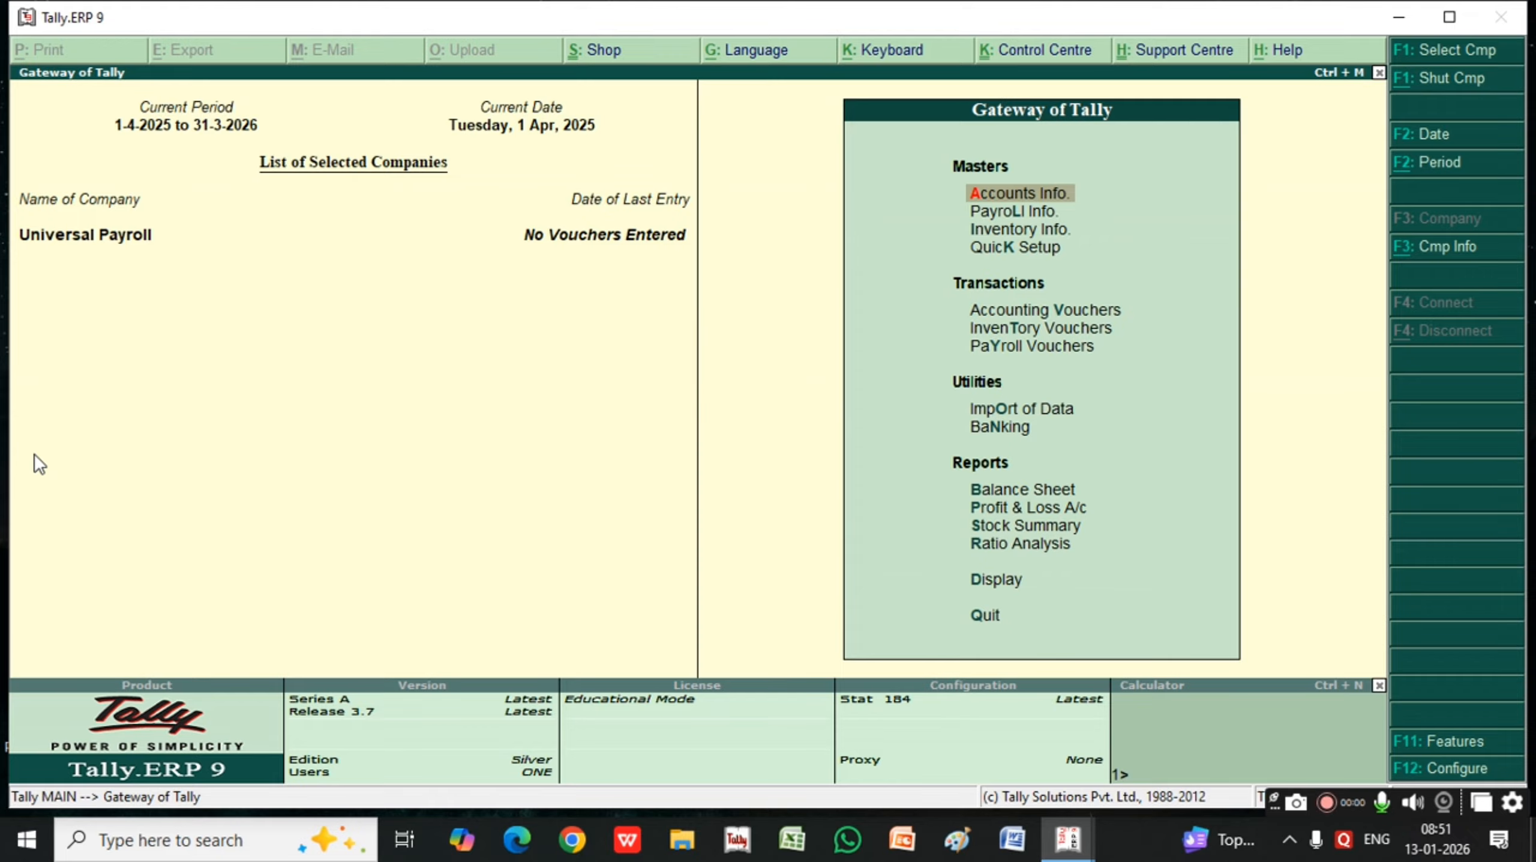
# Open the company's payroll masters (Payroll Info.)
pyautogui.press('Down')
pyautogui.press('Down')
pyautogui.press('Down')
pyautogui.press('Down')
pyautogui.press('Down')
pyautogui.press('Down')
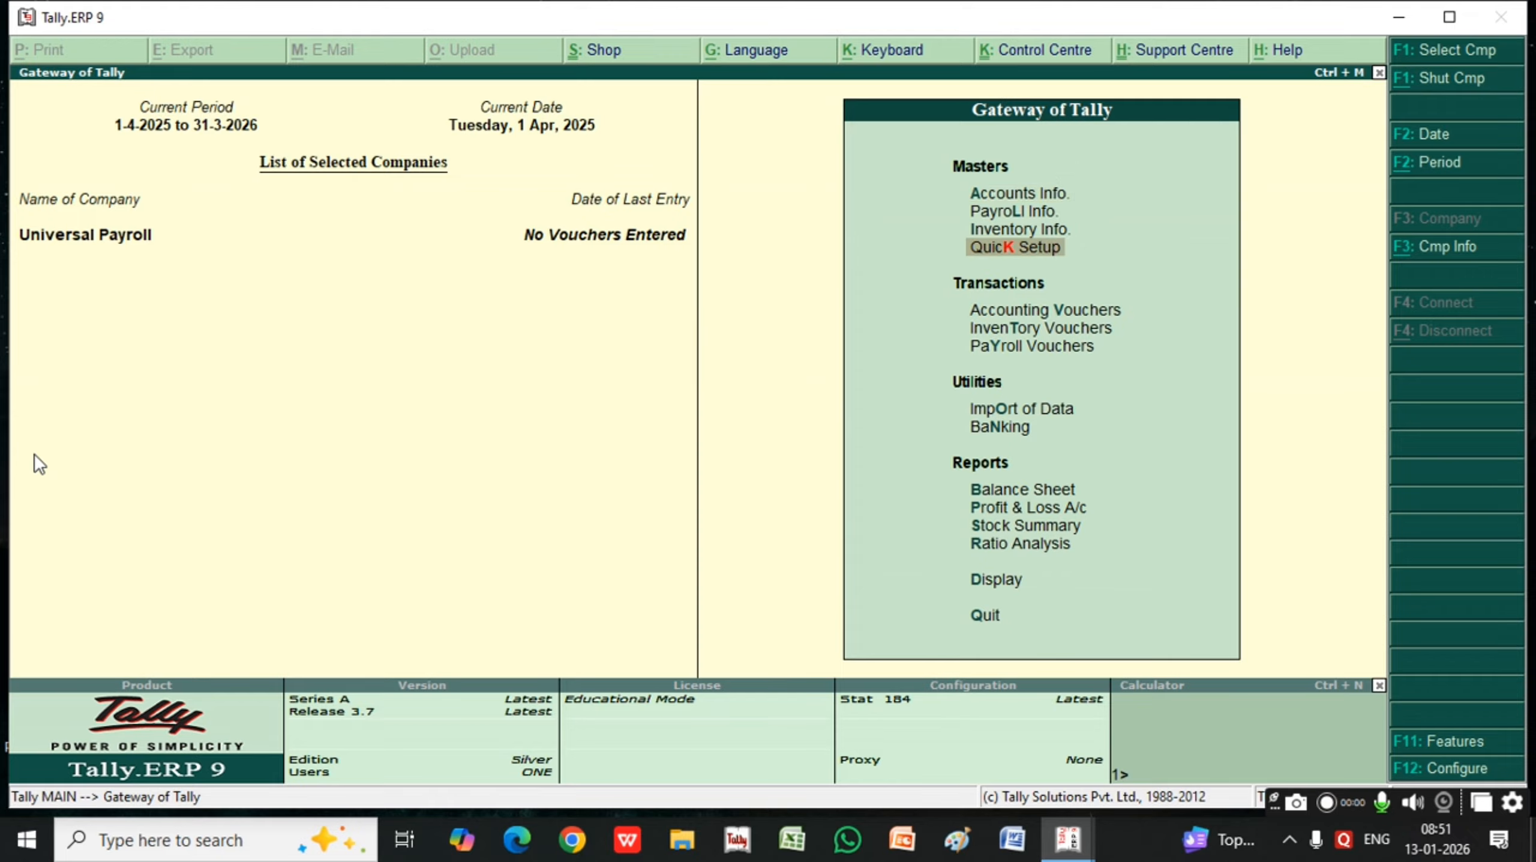
pyautogui.press('Up')
pyautogui.press('Up')
pyautogui.press('Up')
pyautogui.press('Up')
pyautogui.press('Up')
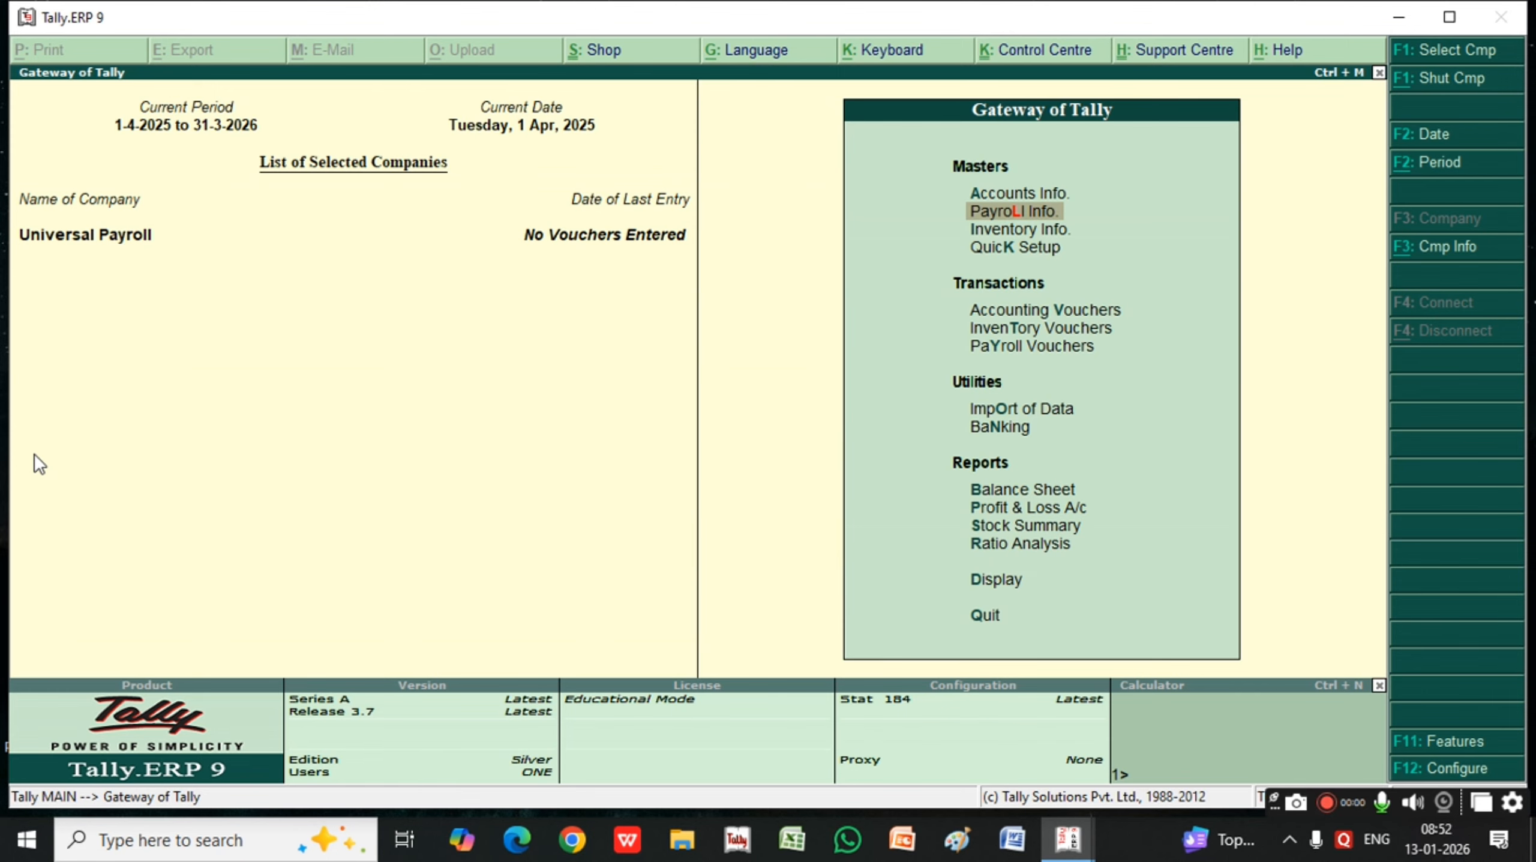
pyautogui.press('Up')
pyautogui.press('Down')
pyautogui.press('Down')
pyautogui.press('Up')
pyautogui.press('Return')
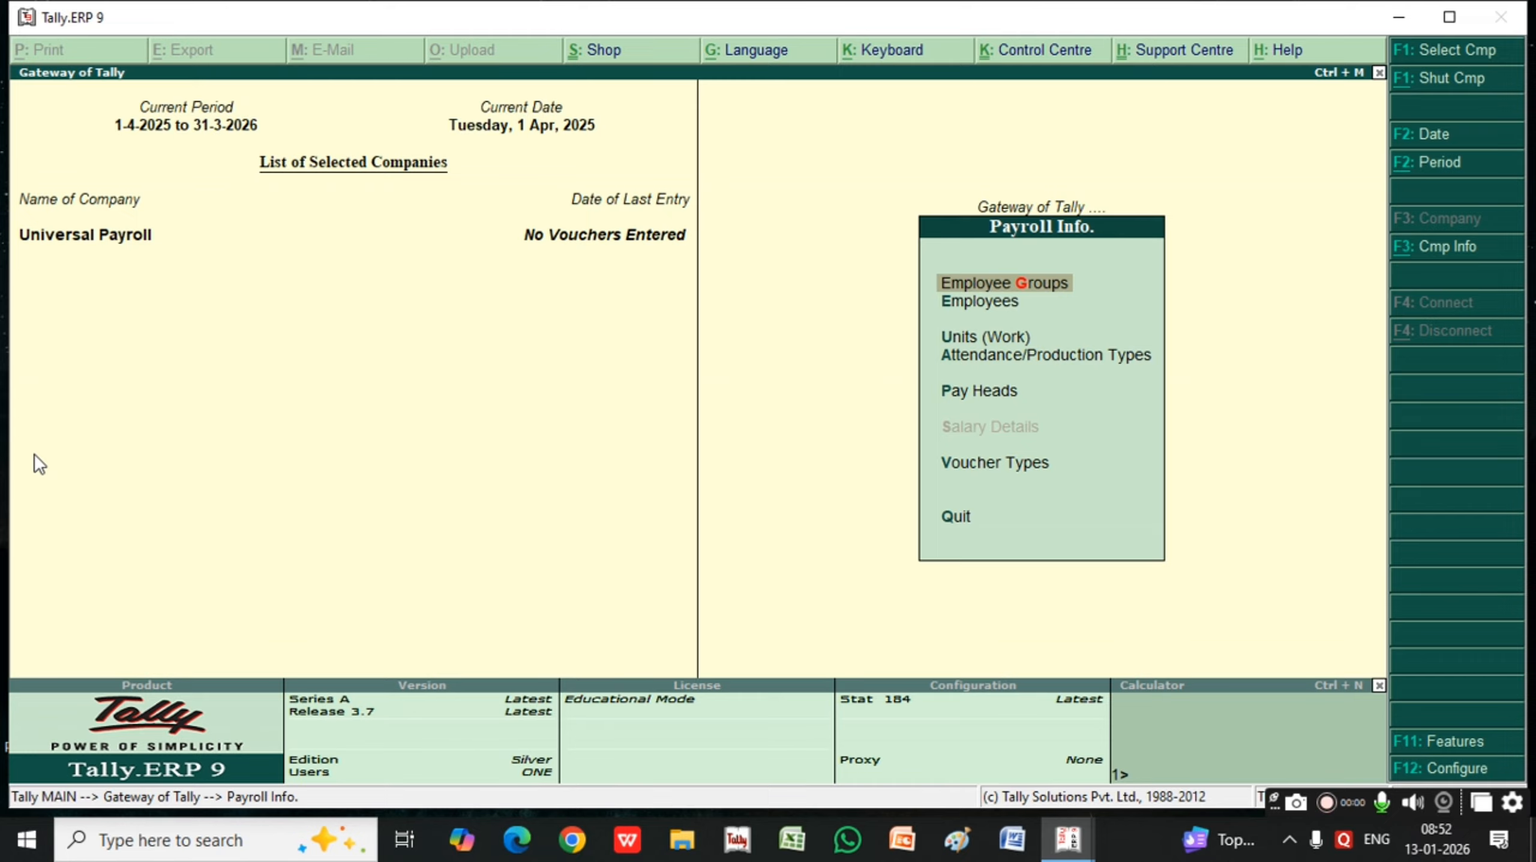
# Start a single employee record with the first employee's name, under Primary, joining date 1-Apr-2025 and no salary details
pyautogui.press('Down')
pyautogui.press('Down')
pyautogui.press('Up')
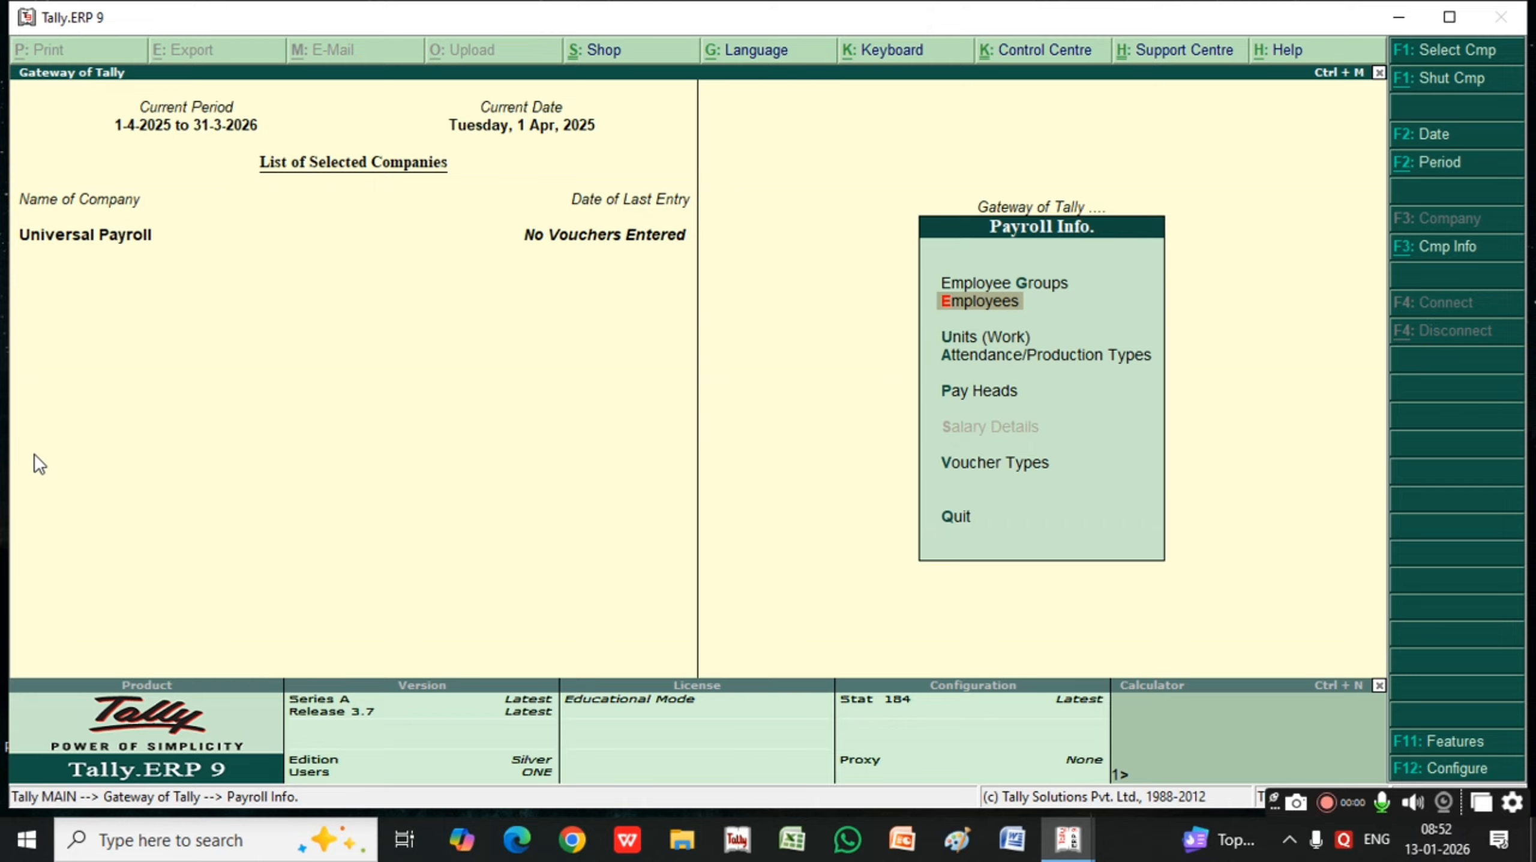
pyautogui.press('Return')
pyautogui.press('Return')
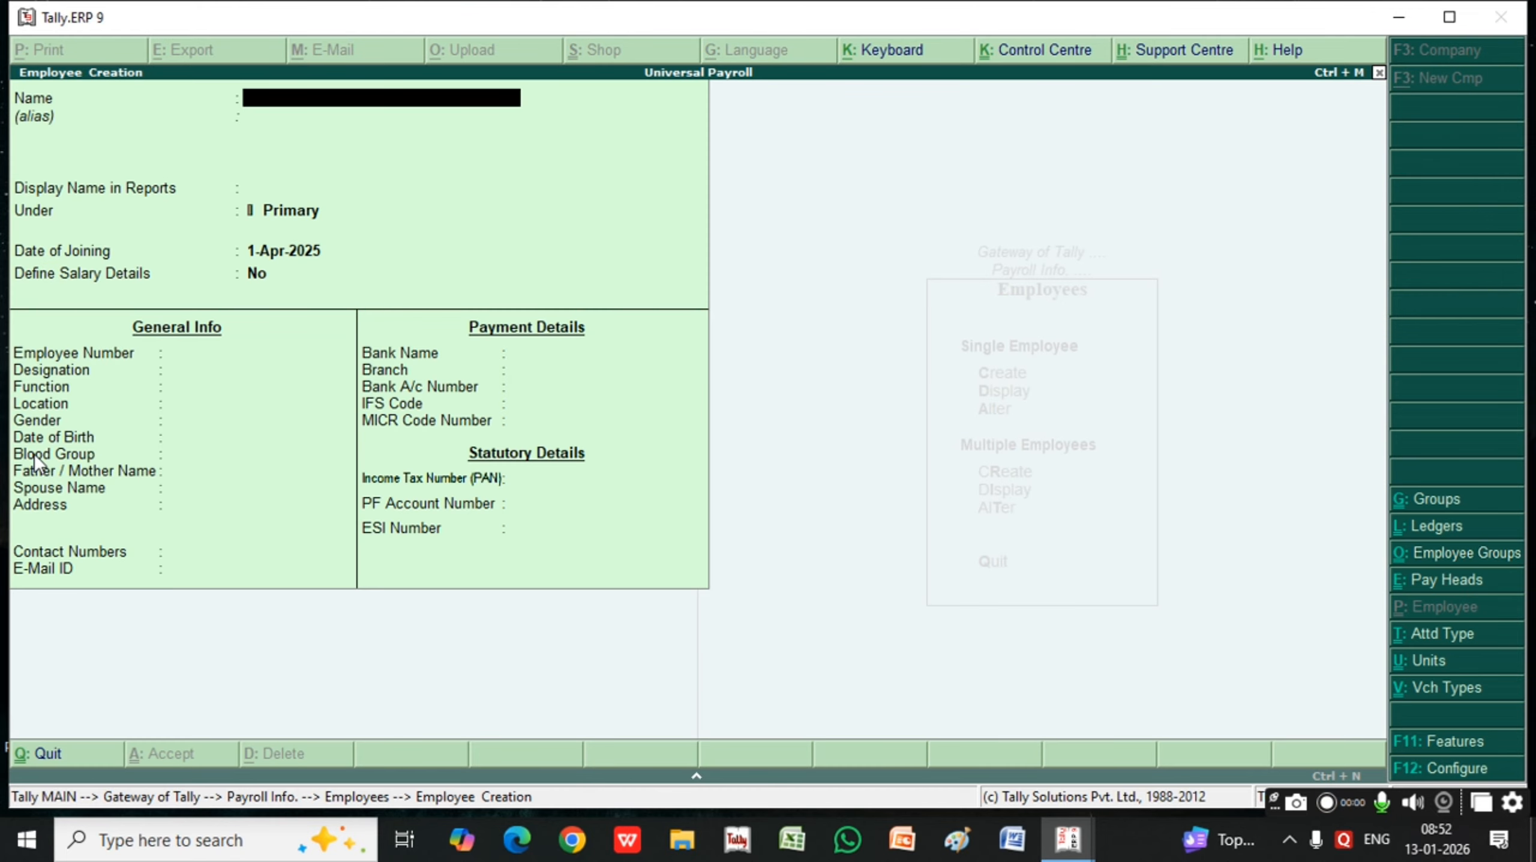
pyautogui.write('Ram')
pyautogui.press('Return')
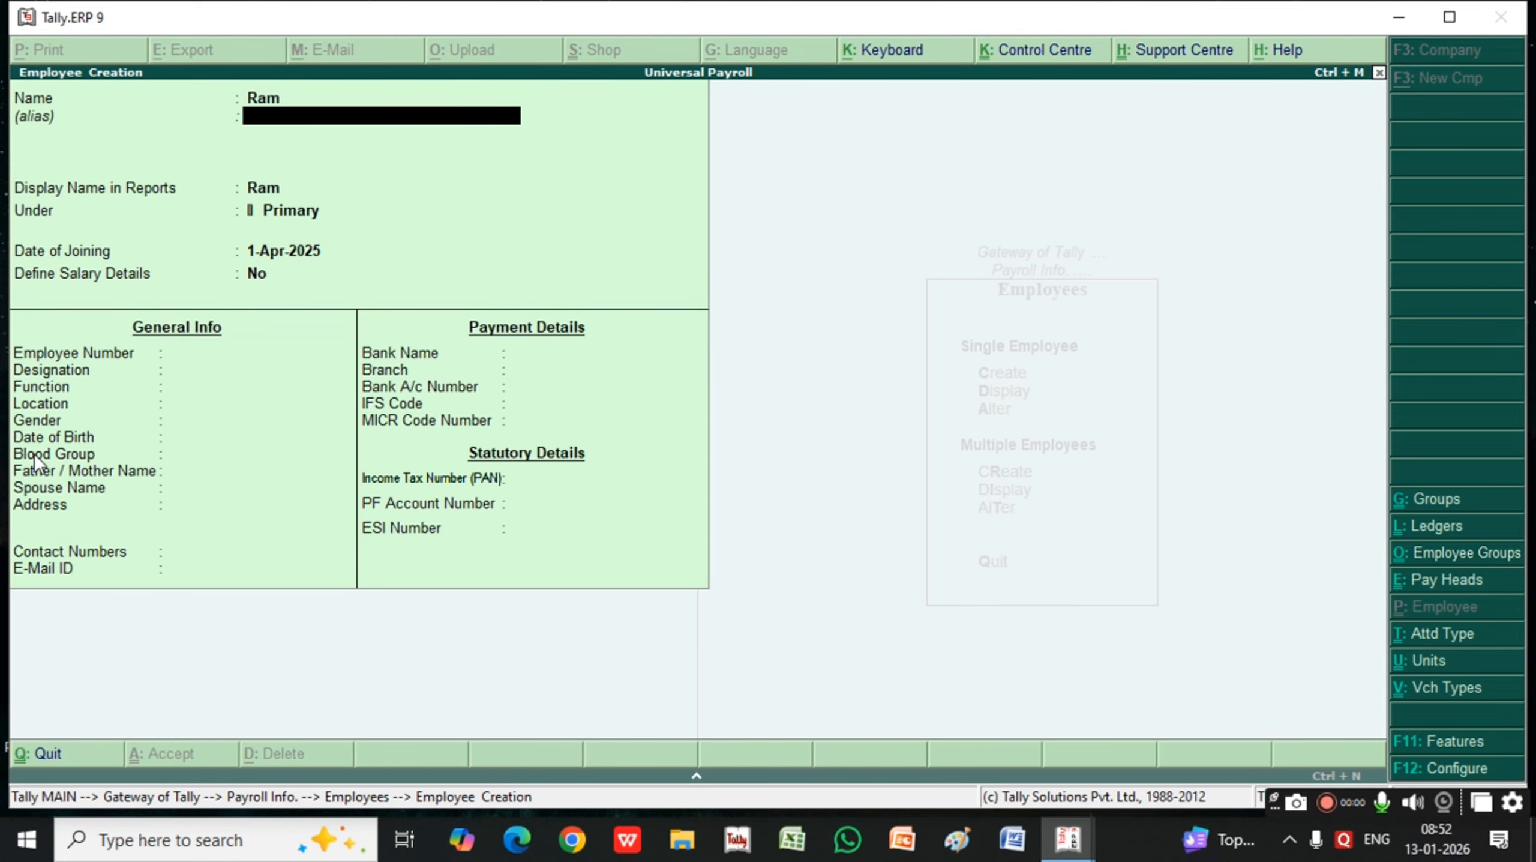
pyautogui.press('Return')
# Keep the first employee's gender and blood group as Unknown, leave the other details blank and save the record
pyautogui.press('Return')
pyautogui.press('Return')
pyautogui.press('Return')
pyautogui.press('Return')
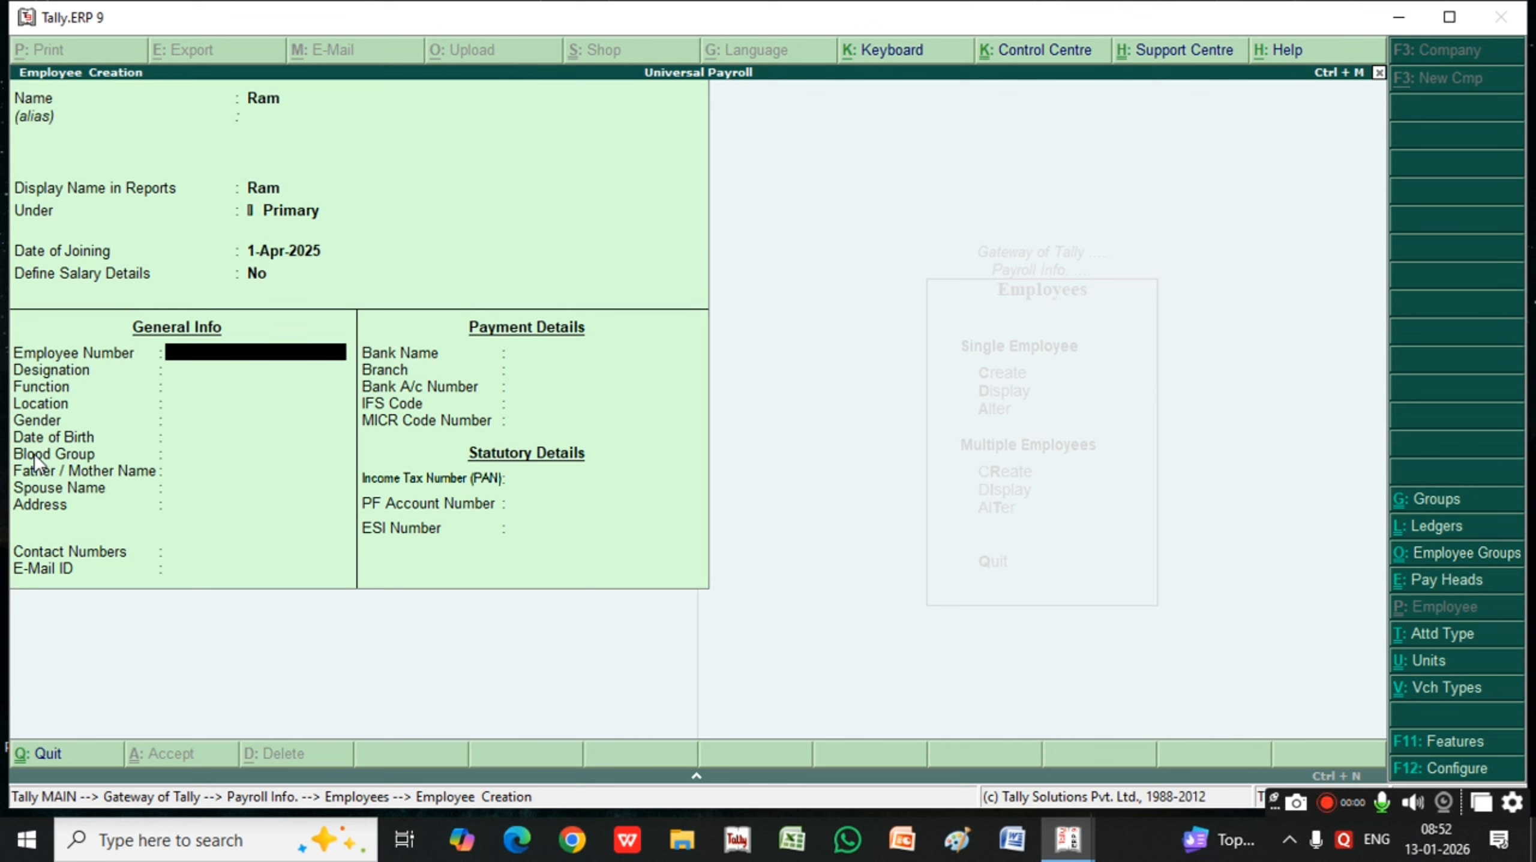
pyautogui.press('Return')
pyautogui.press('Return')
pyautogui.press('Return')
pyautogui.press('Return')
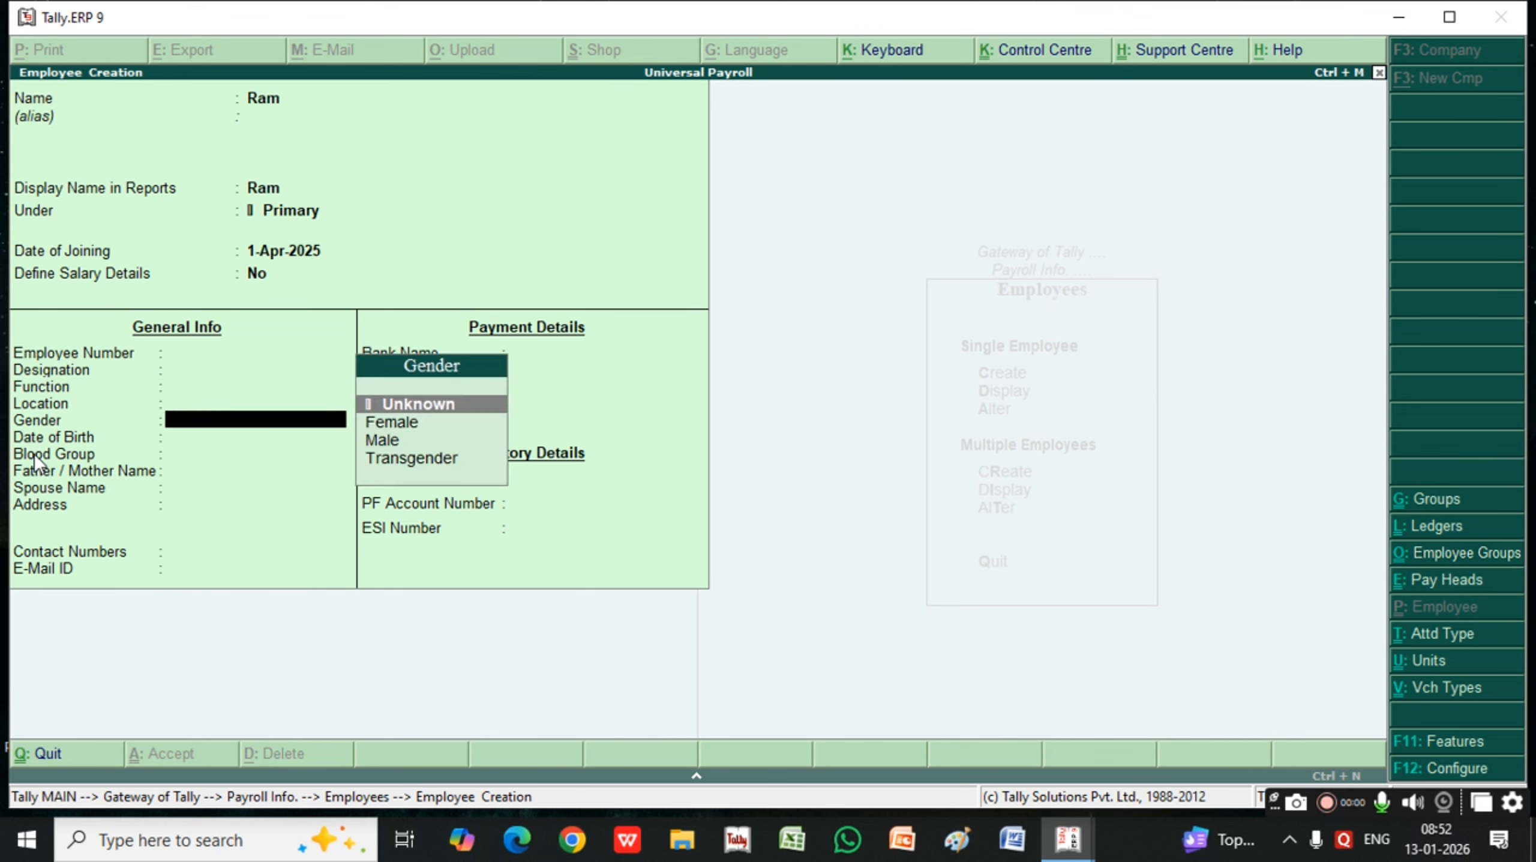
pyautogui.press('Return')
pyautogui.press('Return')
pyautogui.press('Return')
pyautogui.press('Return')
pyautogui.press('Return')
pyautogui.press('Return')
pyautogui.press('Return')
pyautogui.press('Return')
pyautogui.press('Return')
pyautogui.press('Return')
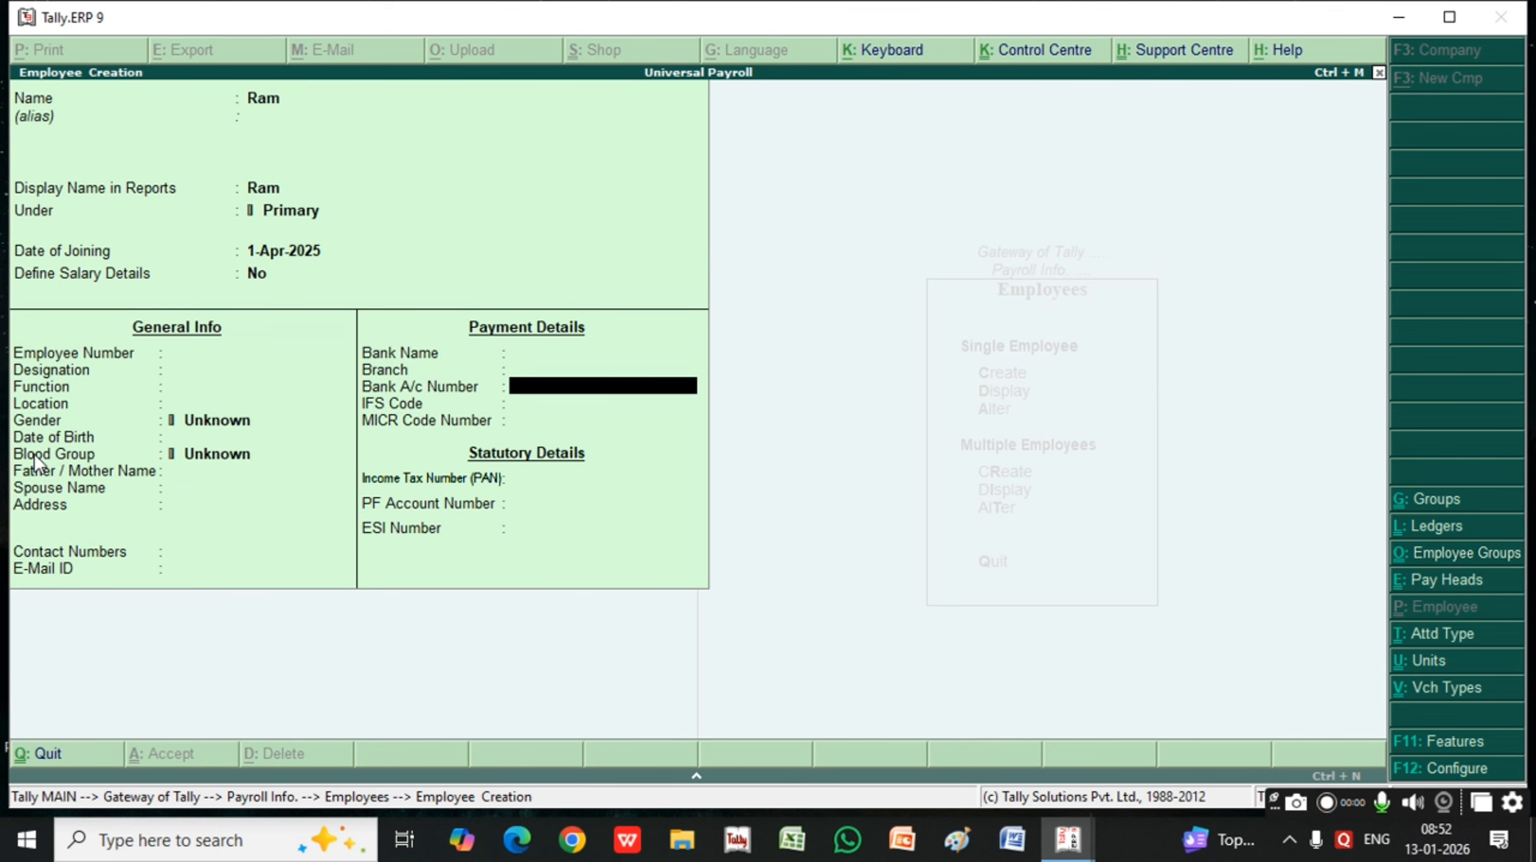
pyautogui.press('Return')
pyautogui.press('Return')
pyautogui.press('Return')
pyautogui.press('Return')
pyautogui.press('Return')
pyautogui.press('Return')
pyautogui.press('Return')
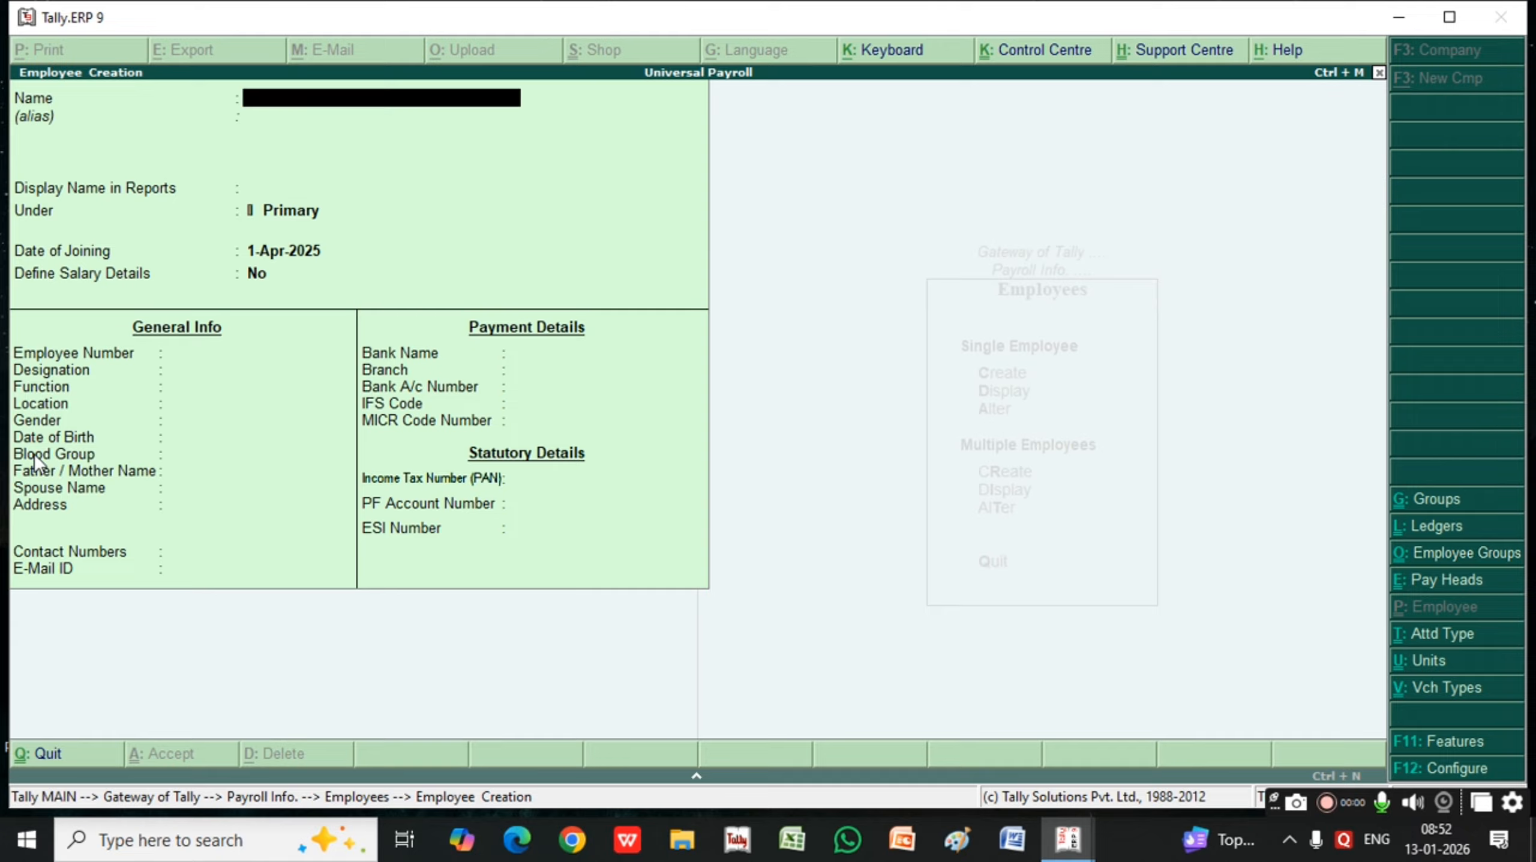
# Enter the second employee's name, under Primary, with joining date 1-Apr-2025 and no salary details
pyautogui.write('Shyam')
pyautogui.press('Return')
pyautogui.press('Return')
pyautogui.press('Return')
pyautogui.press('Return')
pyautogui.press('Return')
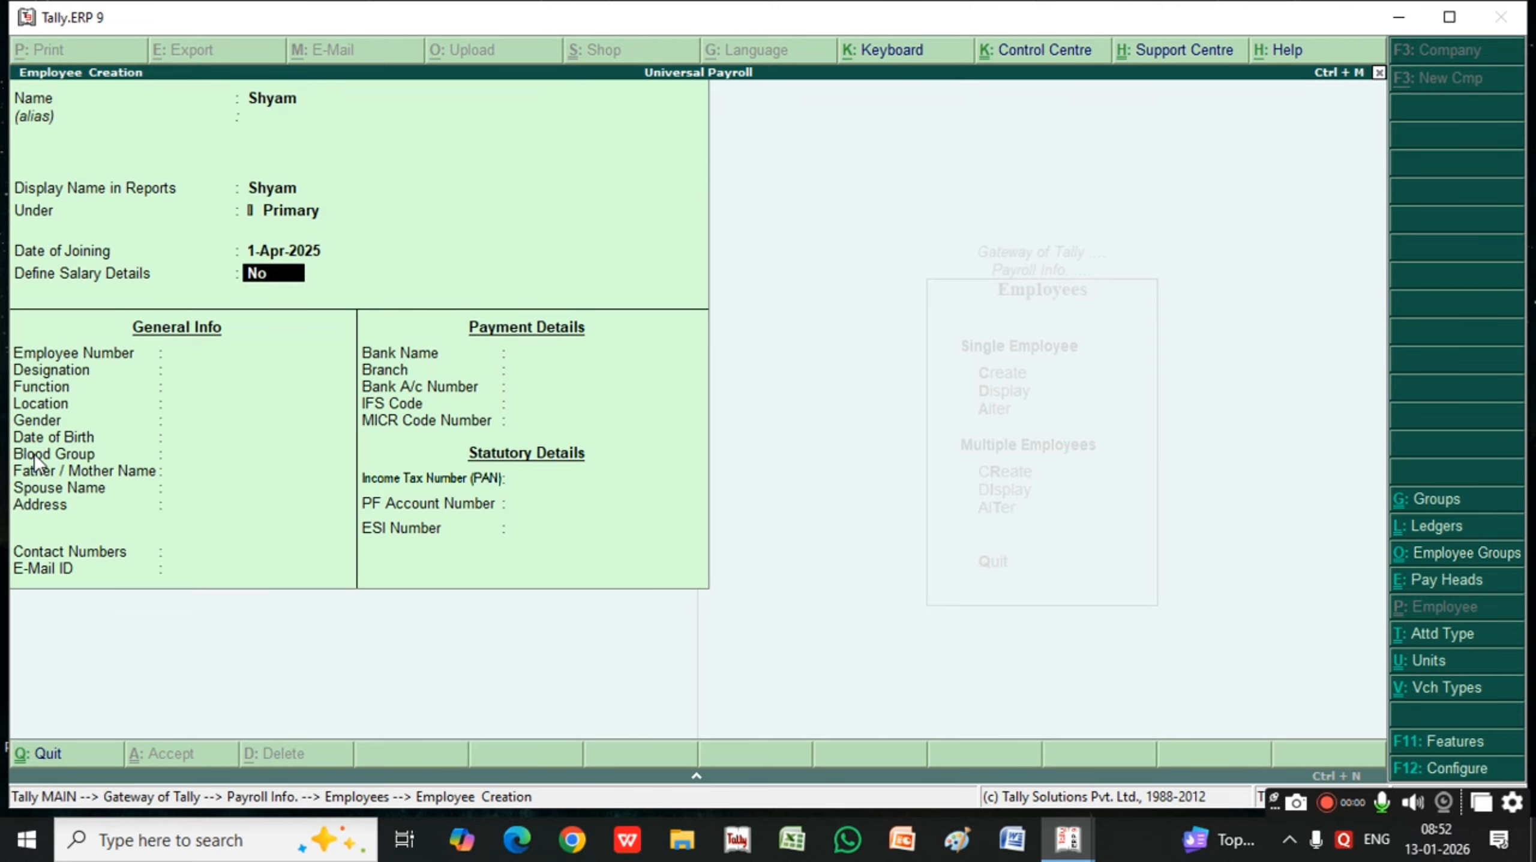
pyautogui.press('Return')
pyautogui.press('Return')
pyautogui.press('Return')
pyautogui.press('Return')
pyautogui.press('Return')
pyautogui.press('Return')
pyautogui.press('Return')
pyautogui.press('Return')
pyautogui.press('Return')
pyautogui.press('Return')
pyautogui.press('Return')
pyautogui.press('Return')
pyautogui.press('Return')
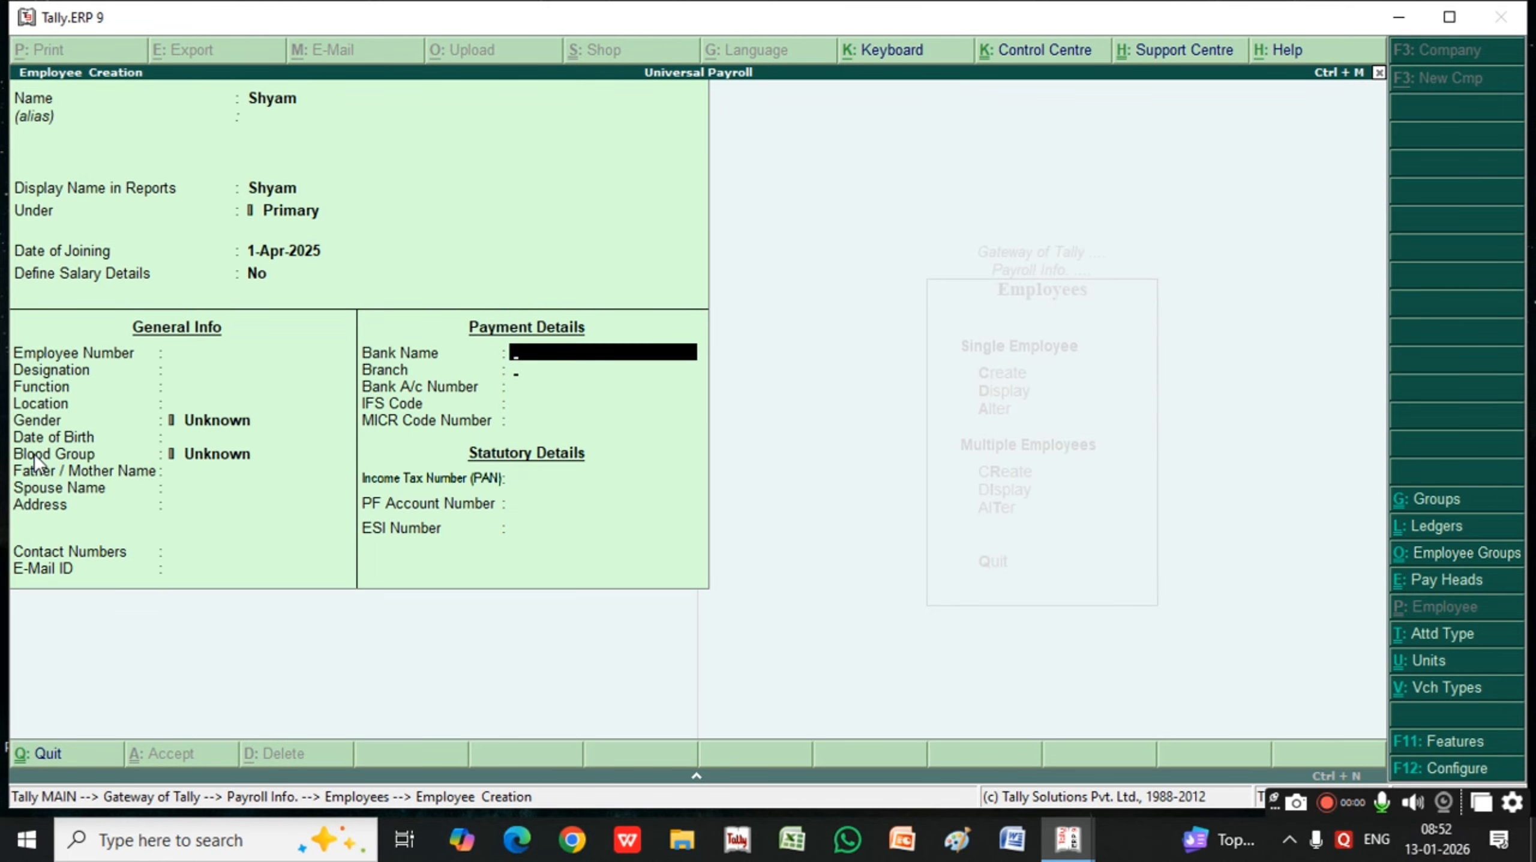
# Leave the second employee's general and payment details at their defaults and save the record
pyautogui.press('Return')
pyautogui.press('Return')
pyautogui.press('Return')
pyautogui.press('Return')
pyautogui.press('Return')
pyautogui.press('Return')
pyautogui.press('Return')
pyautogui.press('Up')
pyautogui.press('Up')
pyautogui.press('Up')
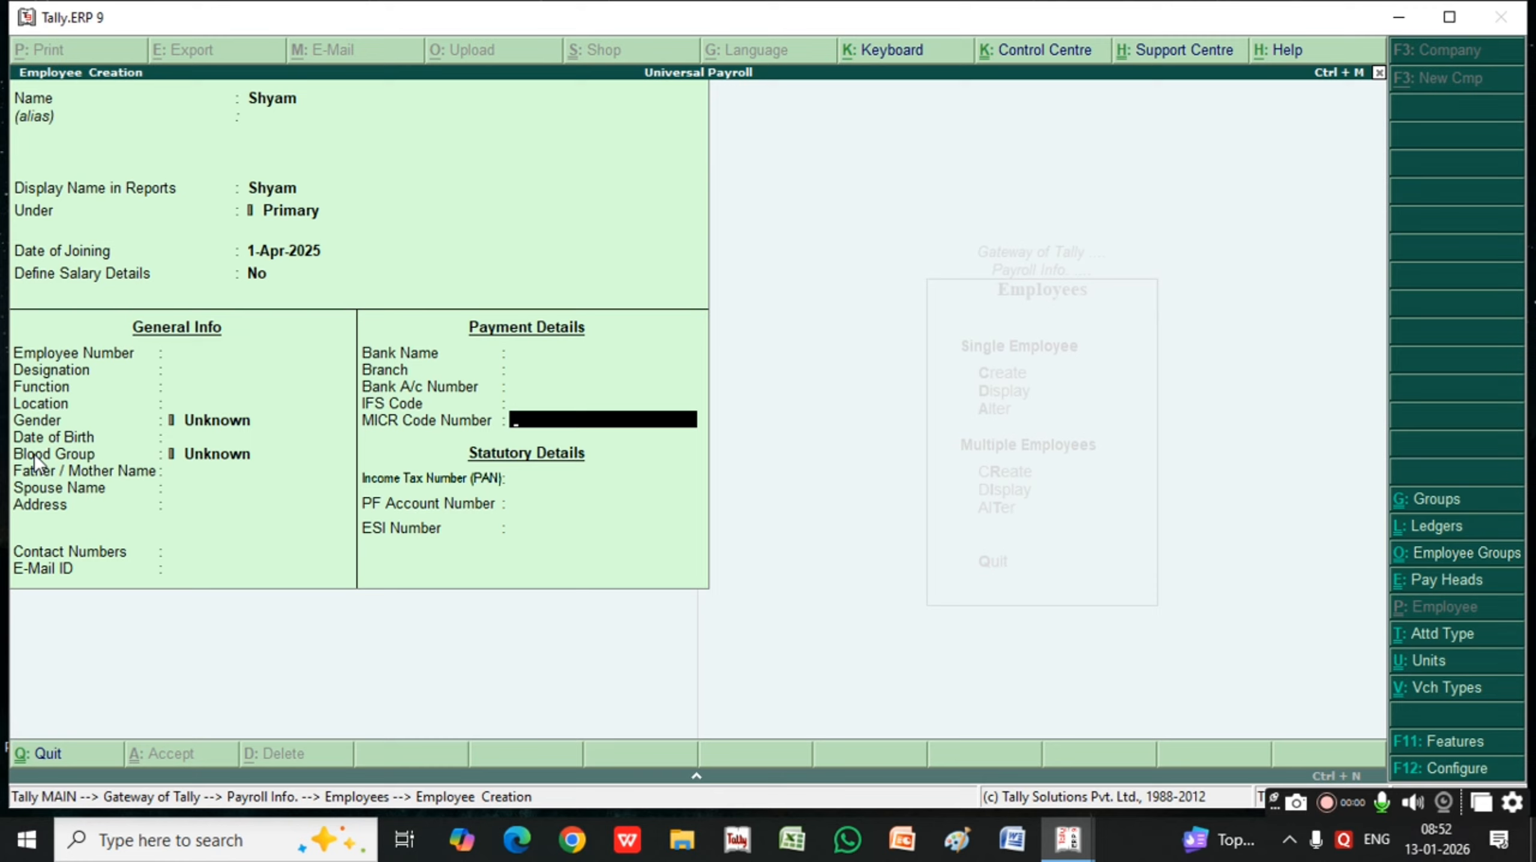
pyautogui.hotkey('ctrl', 'a')
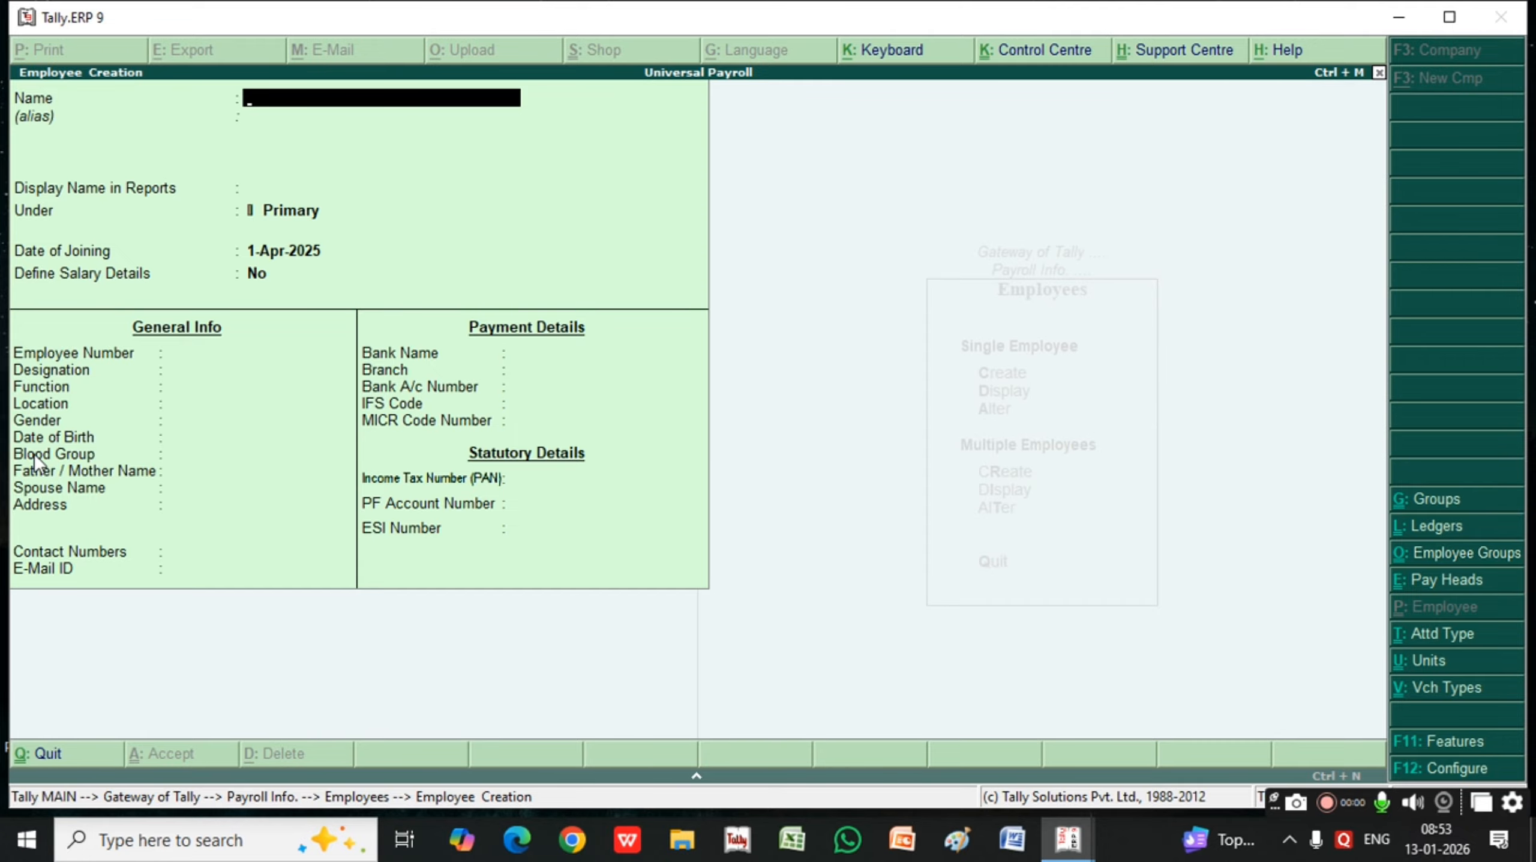
# Leave employee creation and open the creation form for a new attendance/production type
pyautogui.press('Escape')
pyautogui.press('Escape')
pyautogui.press('Escape')
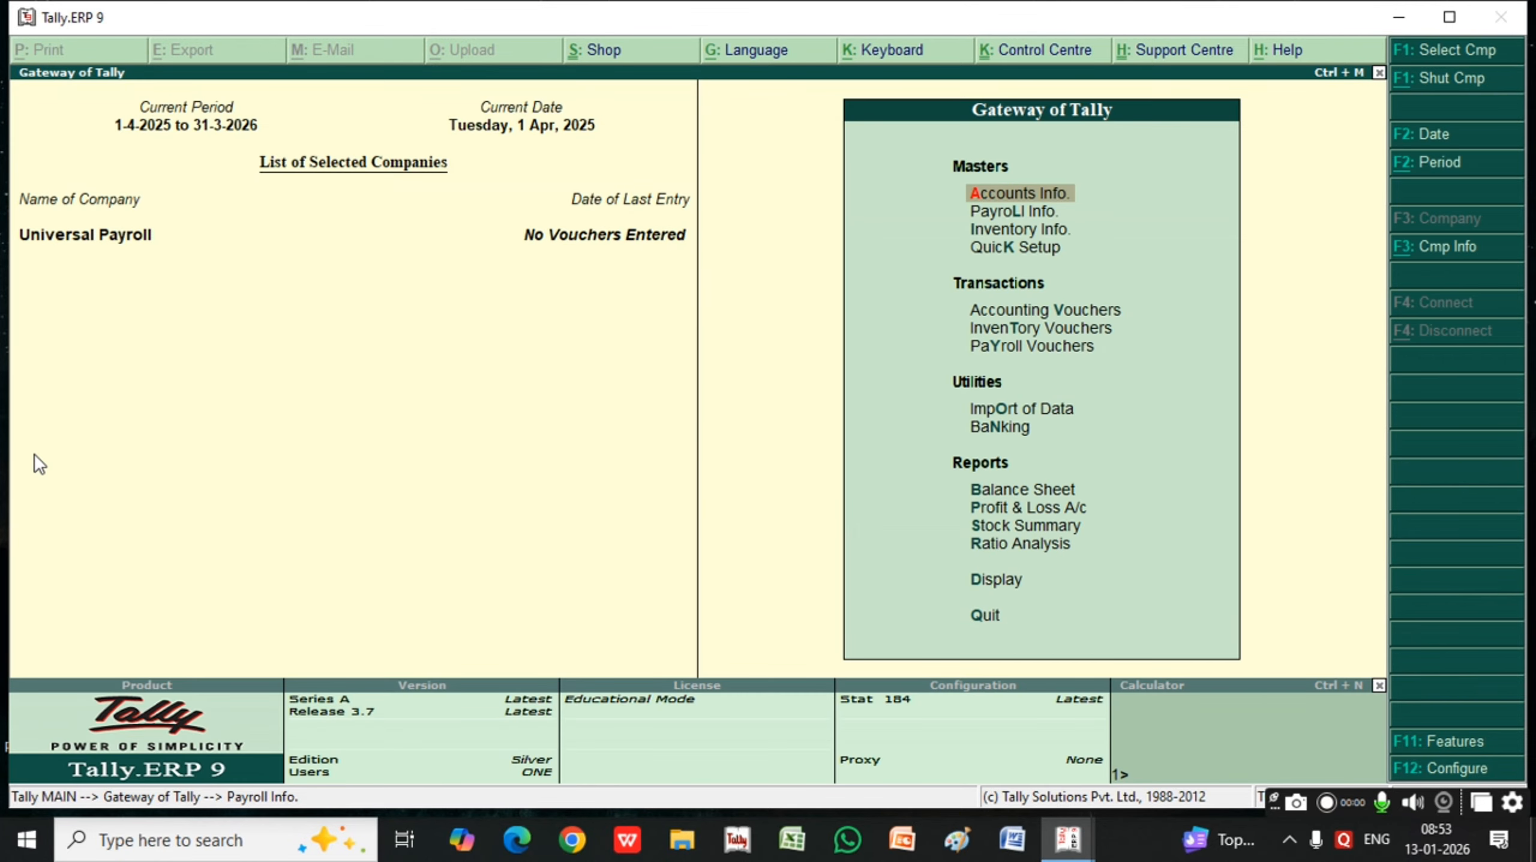
pyautogui.press('Down')
pyautogui.press('Return')
pyautogui.press('Down')
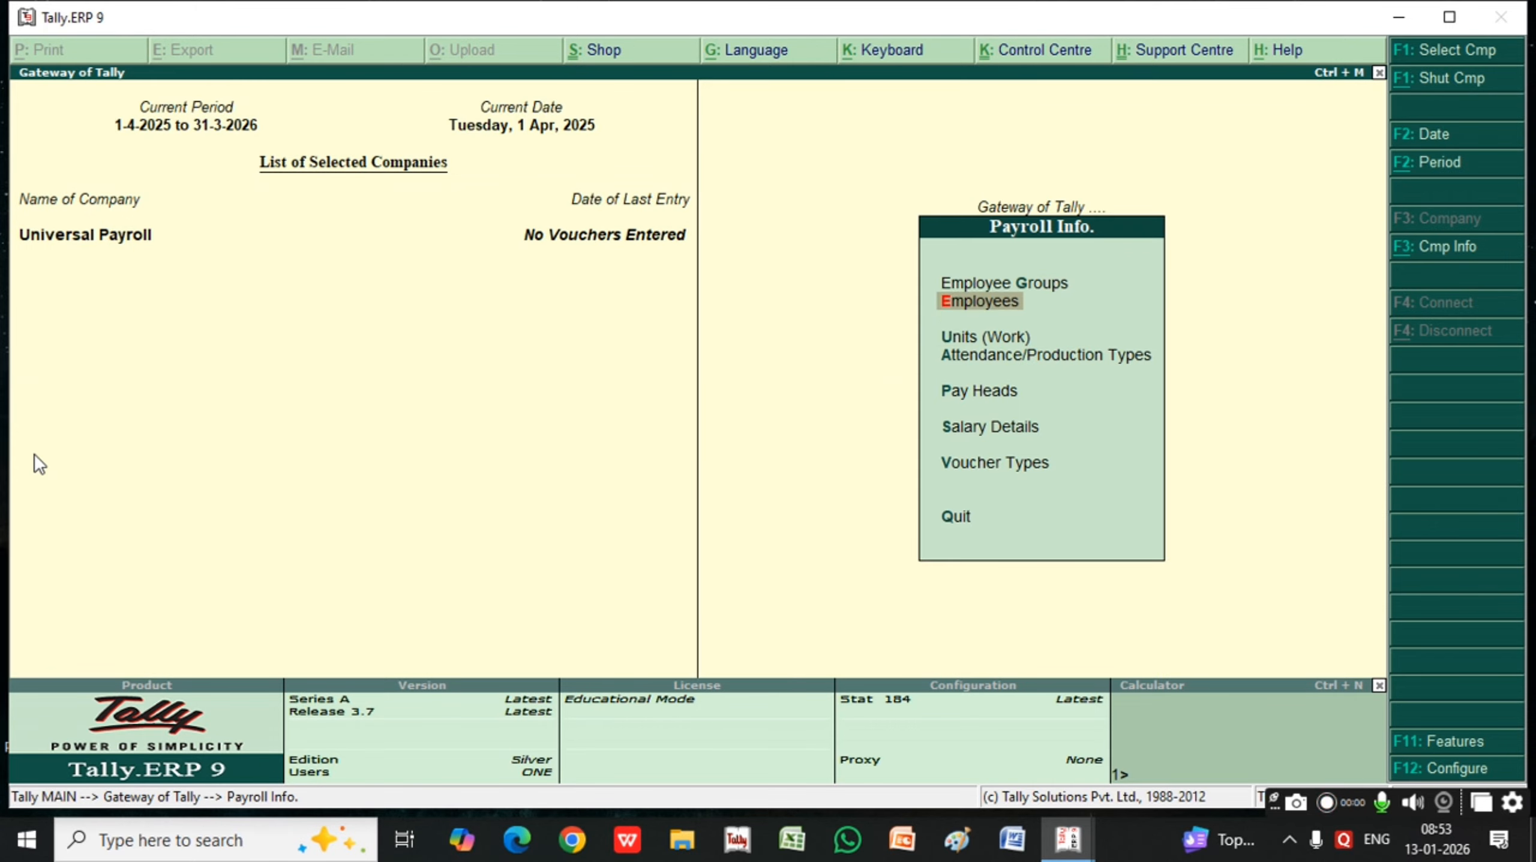
pyautogui.press('Down')
pyautogui.press('Down')
pyautogui.press('Return')
# Create the attendance type Present under Primary as Attendance / Leave with Pay with period type Days, and save it
pyautogui.press('Return')
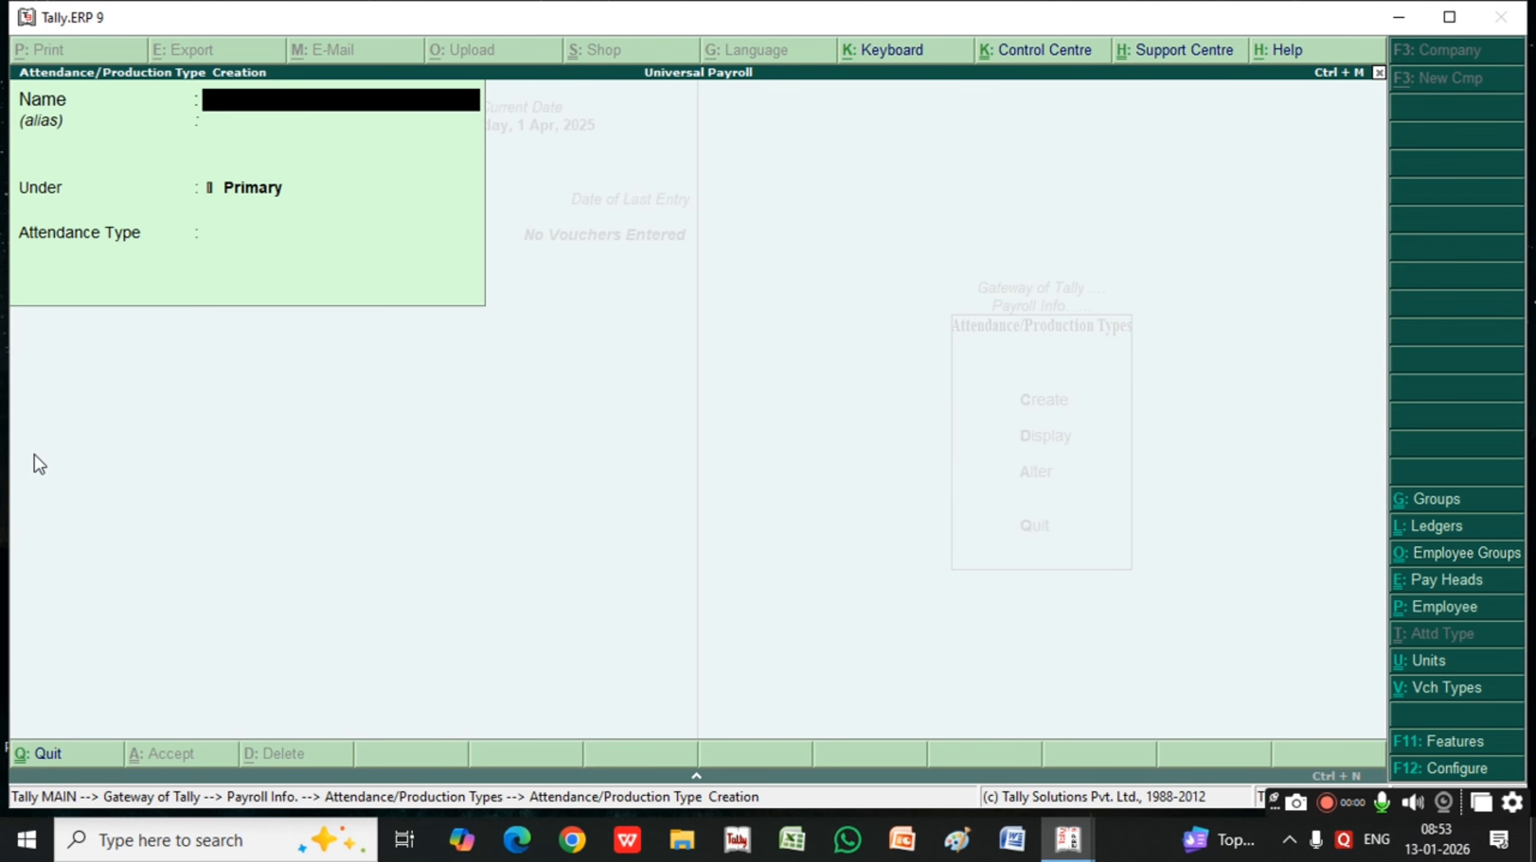
pyautogui.write('Present')
pyautogui.press('Return')
pyautogui.press('Return')
pyautogui.press('Return')
pyautogui.press('Return')
pyautogui.press('BackSpace')
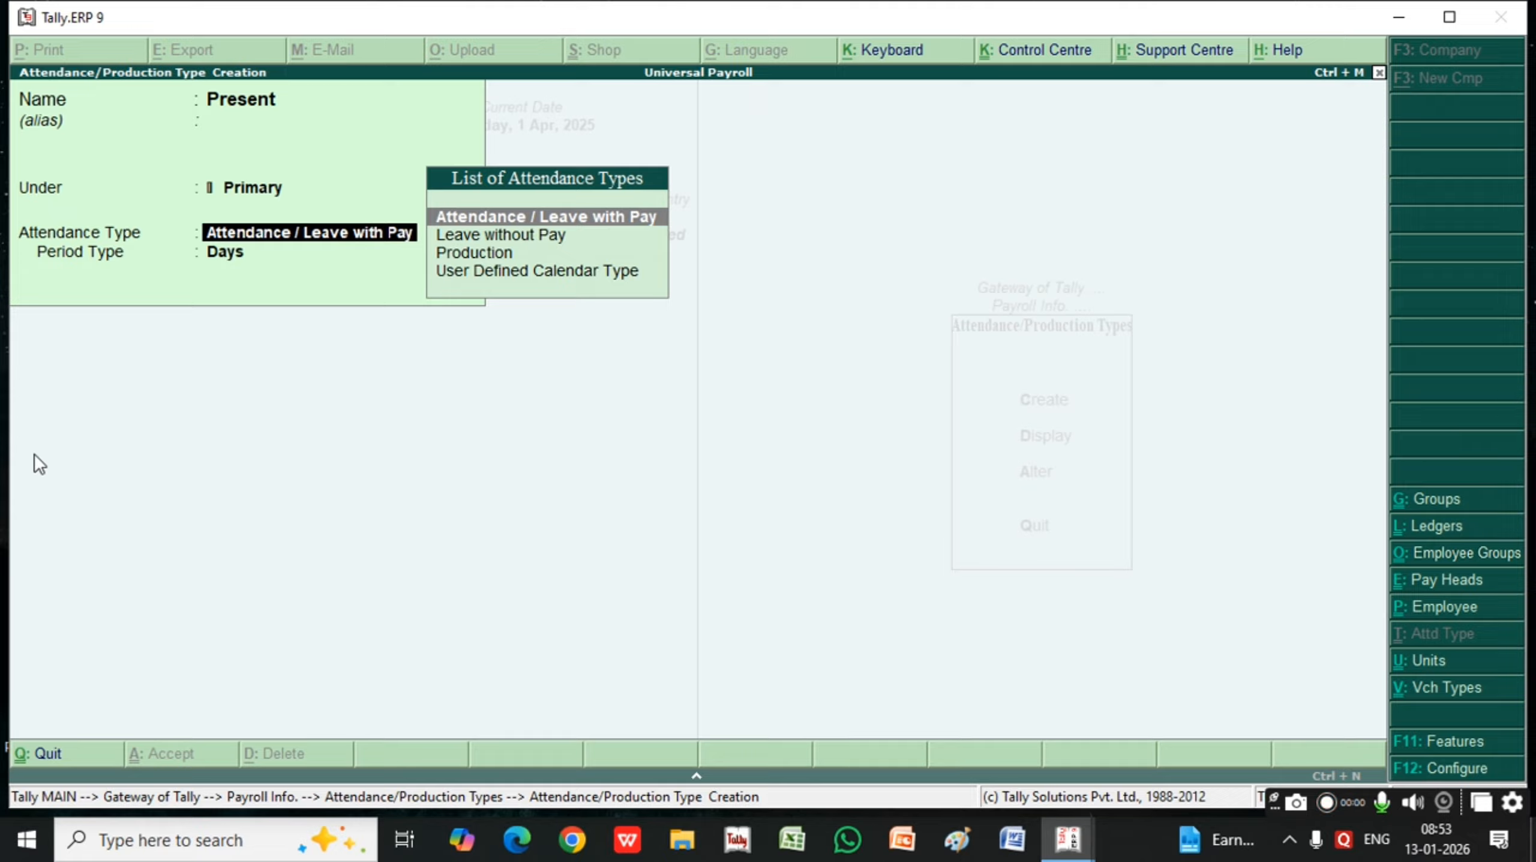
pyautogui.press('Return')
pyautogui.press('Return')
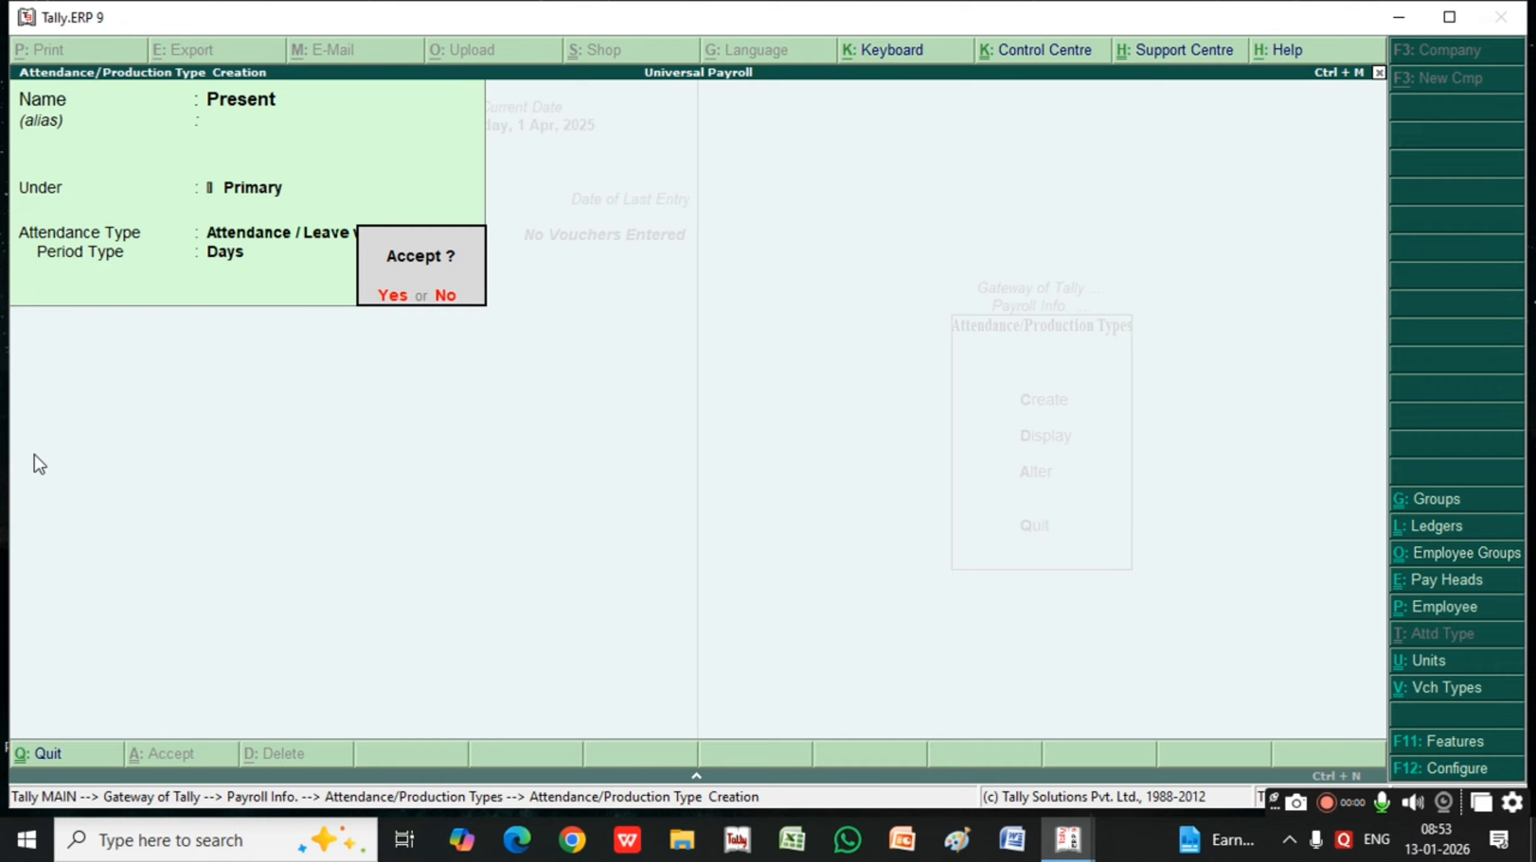
pyautogui.press('Escape')
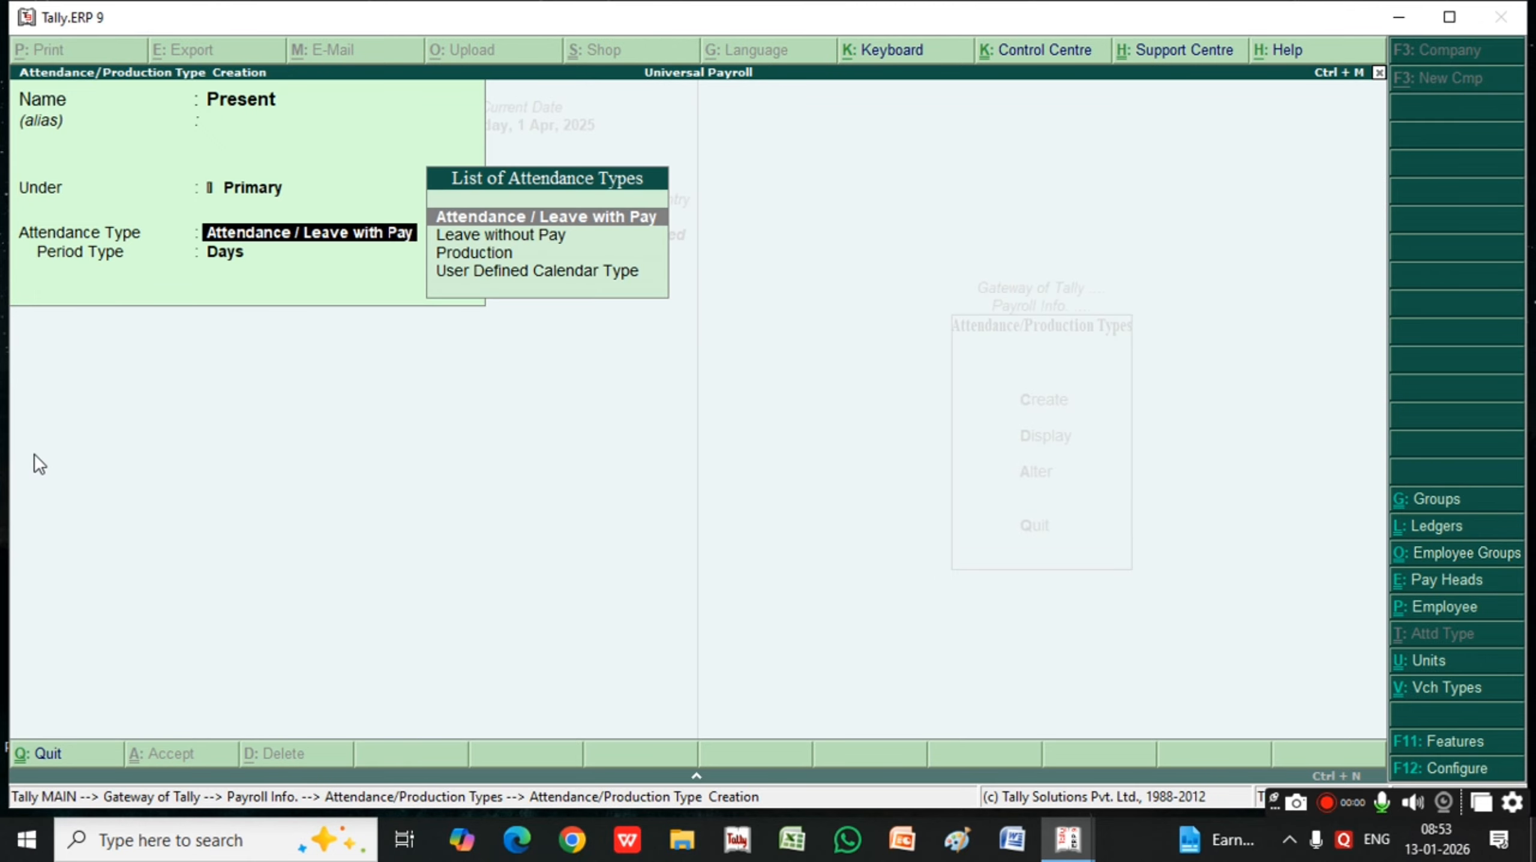
pyautogui.press('Return')
pyautogui.press('Return')
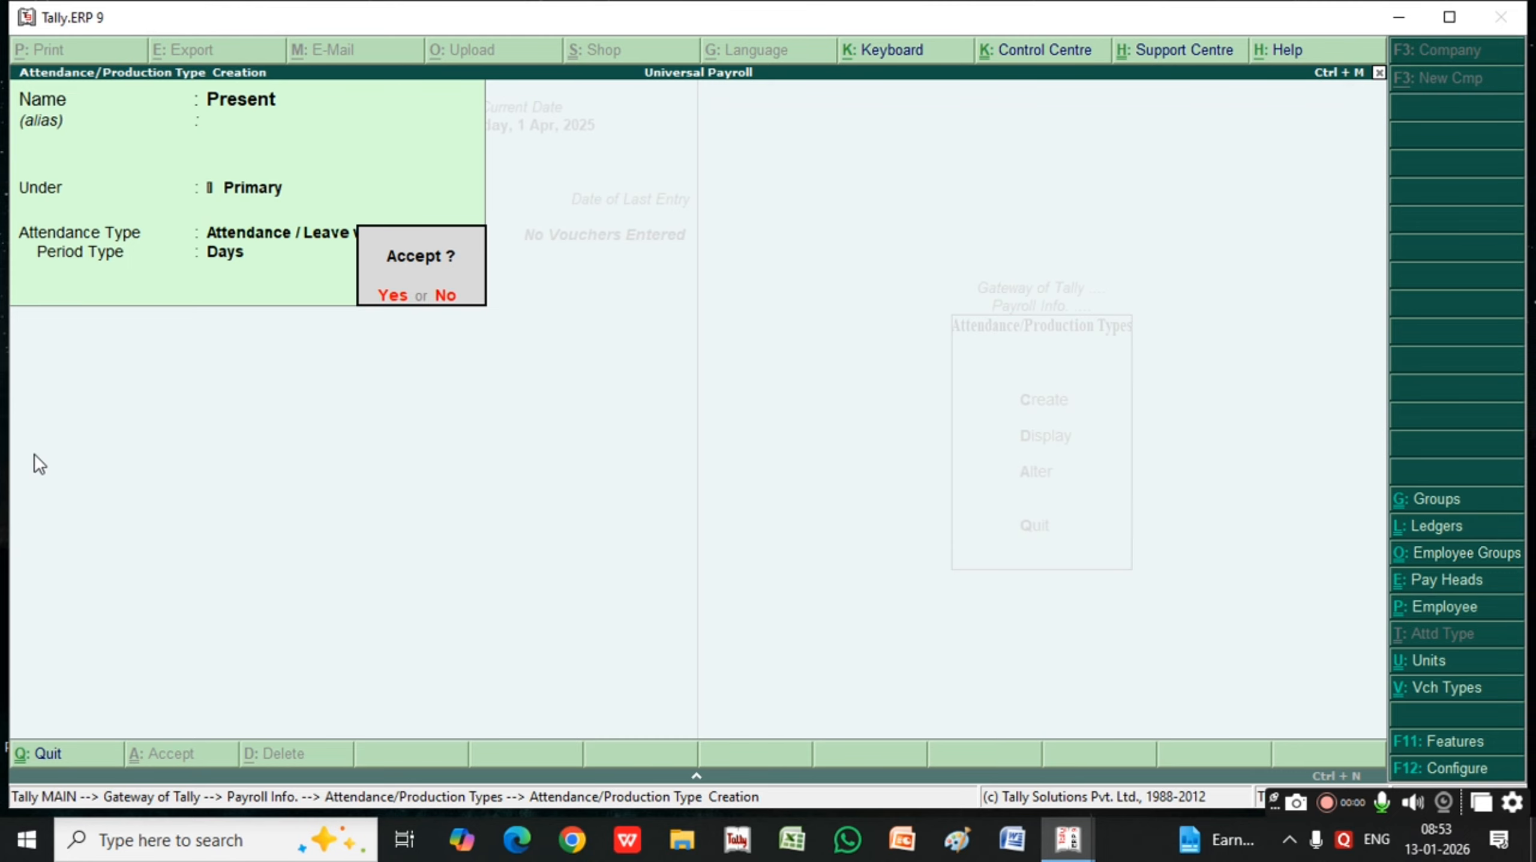
pyautogui.press('Return')
# Name the next attendance type Absent, with no alias, and keep it under Primary
pyautogui.write('Absenrt')
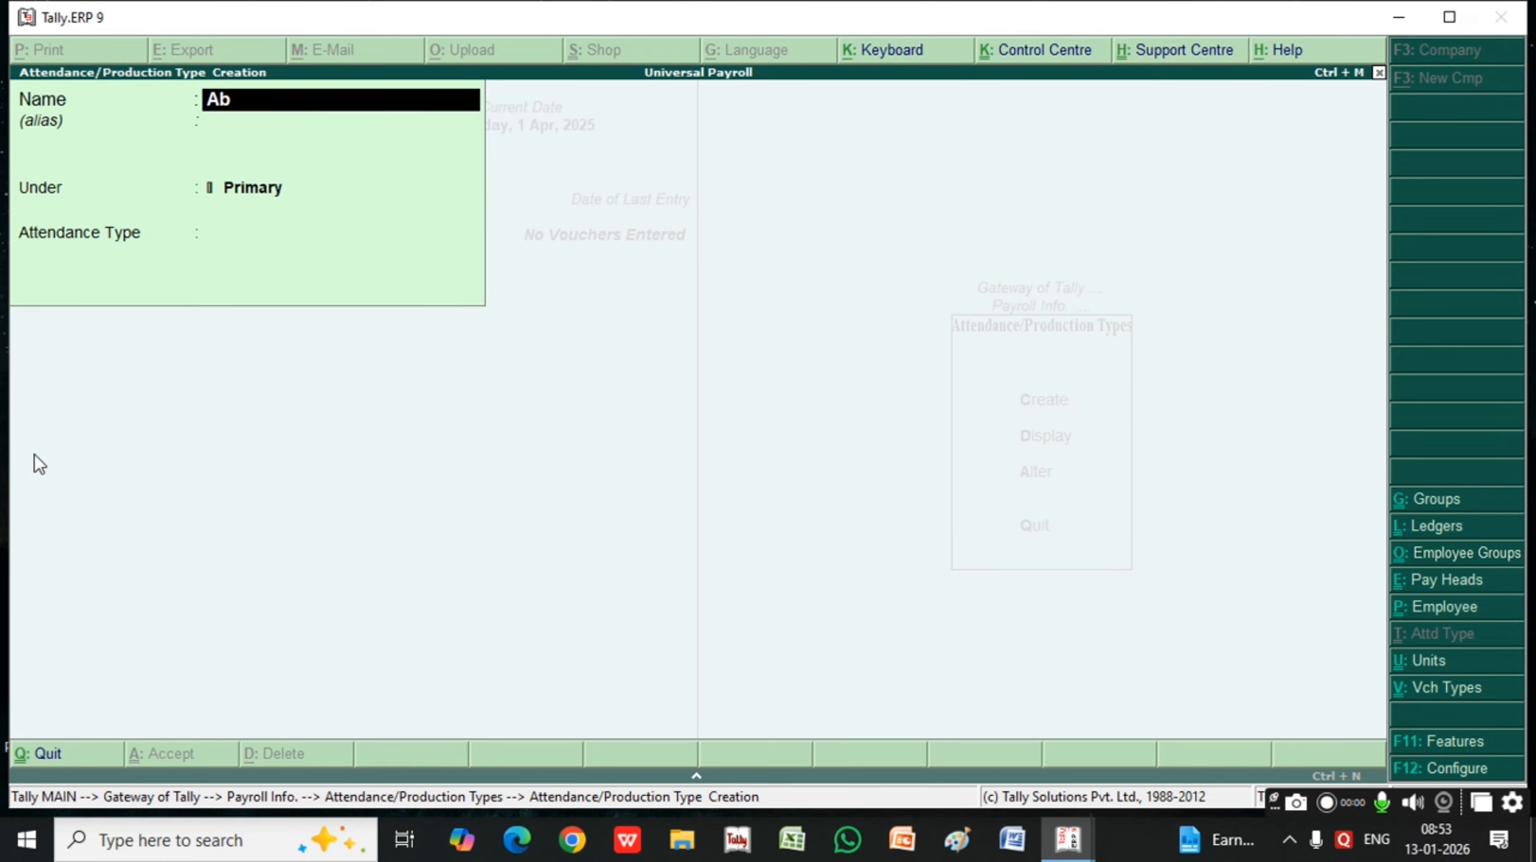
pyautogui.press('BackSpace')
# Set the Absent type to Leave without Pay and save the record
pyautogui.press('BackSpace')
pyautogui.write('t')
pyautogui.press('Return')
pyautogui.press('Return')
pyautogui.press('Return')
pyautogui.press('Return')
pyautogui.press('BackSpace')
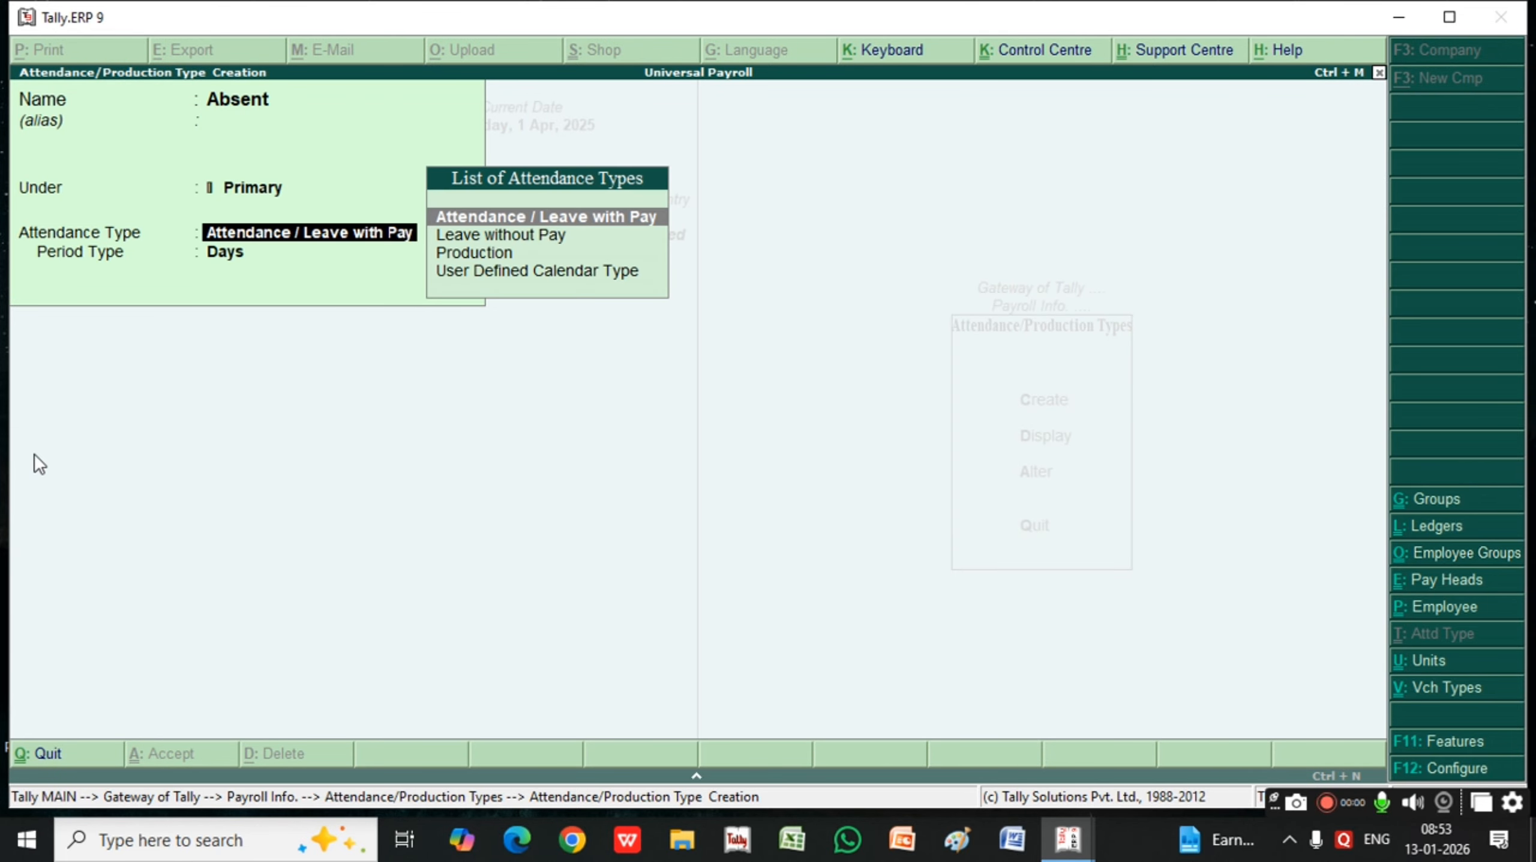
pyautogui.press('Down')
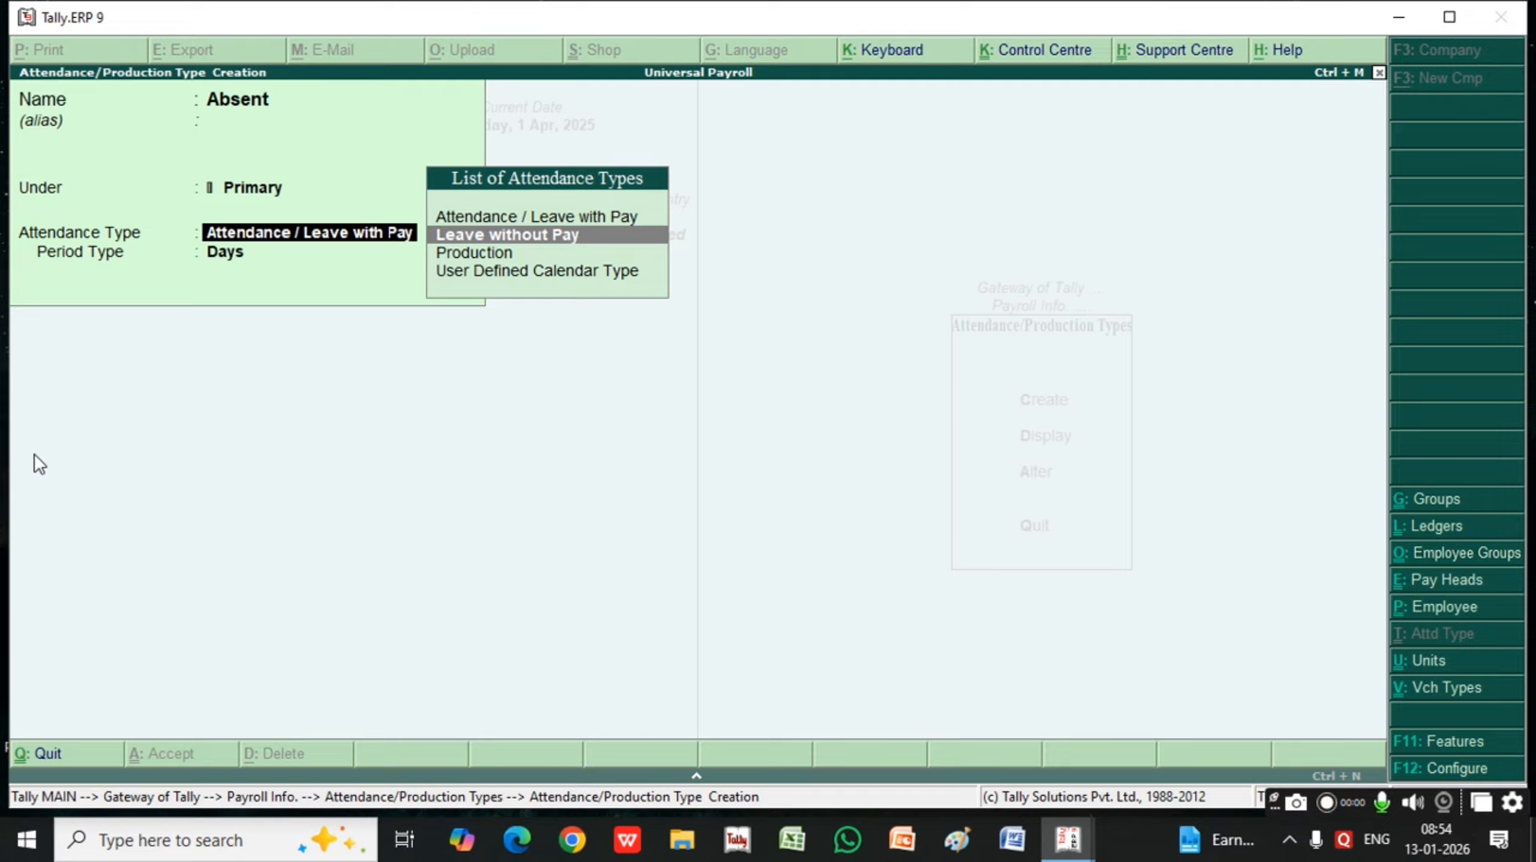
pyautogui.press('Return')
pyautogui.press('Return')
pyautogui.press('Return')
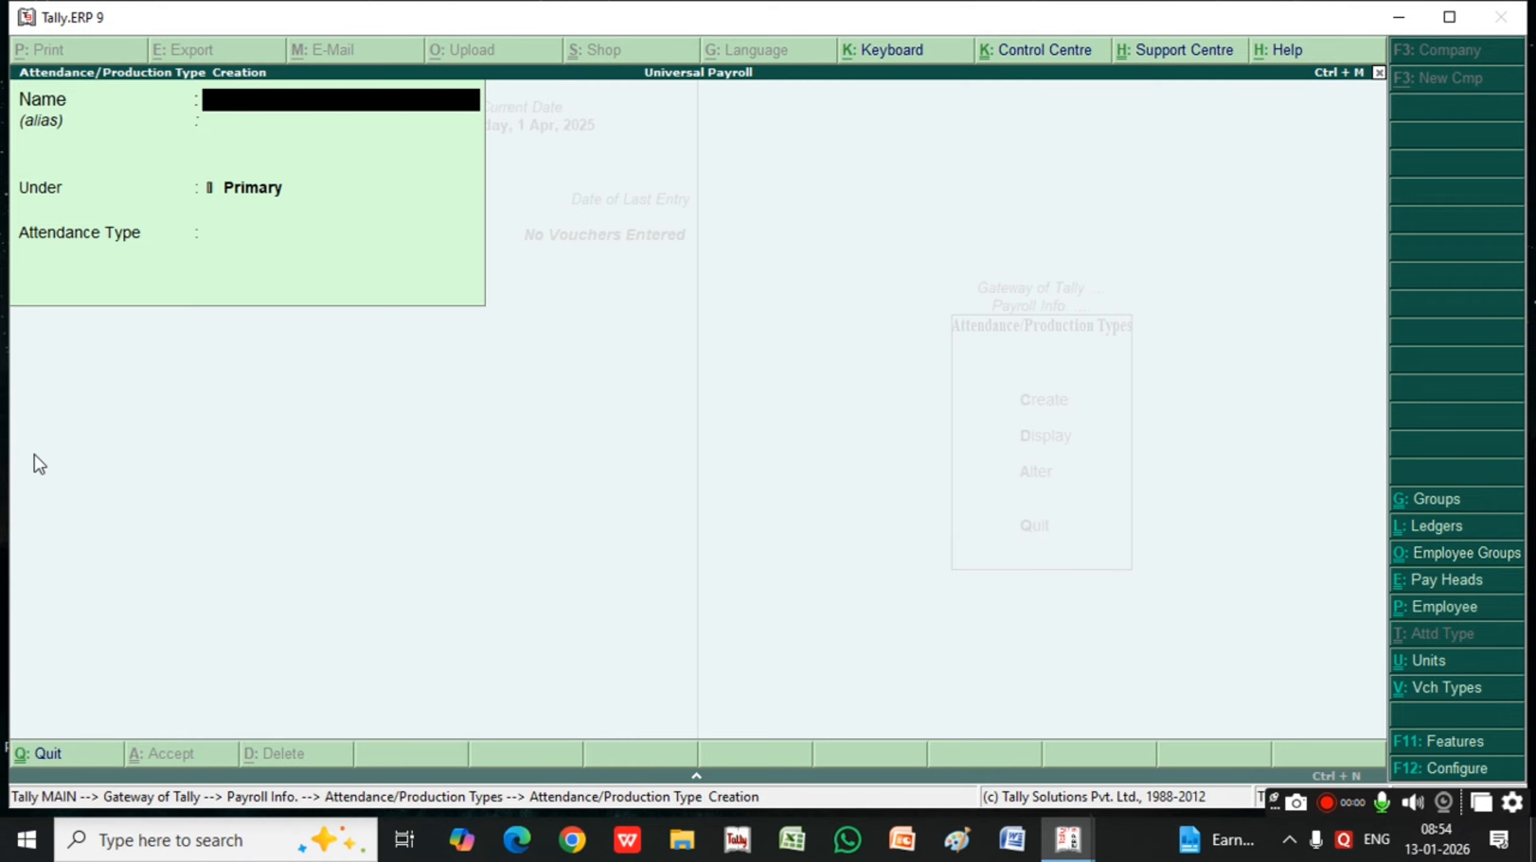
# Leave attendance type creation and open the creation form for a new pay head
pyautogui.press('Escape')
pyautogui.press('Return')
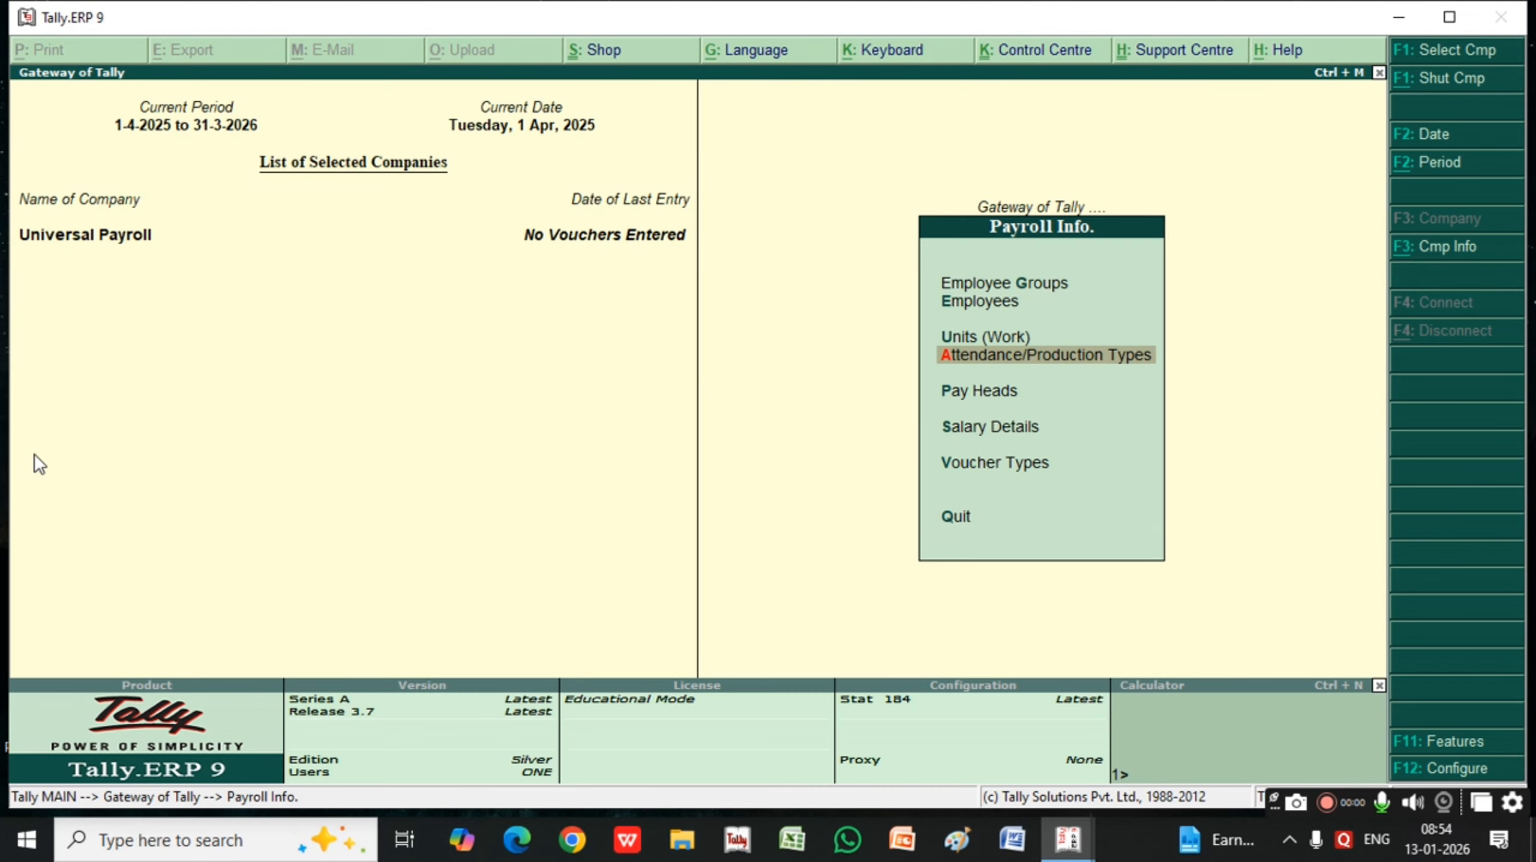
pyautogui.press('Up')
pyautogui.press('Down')
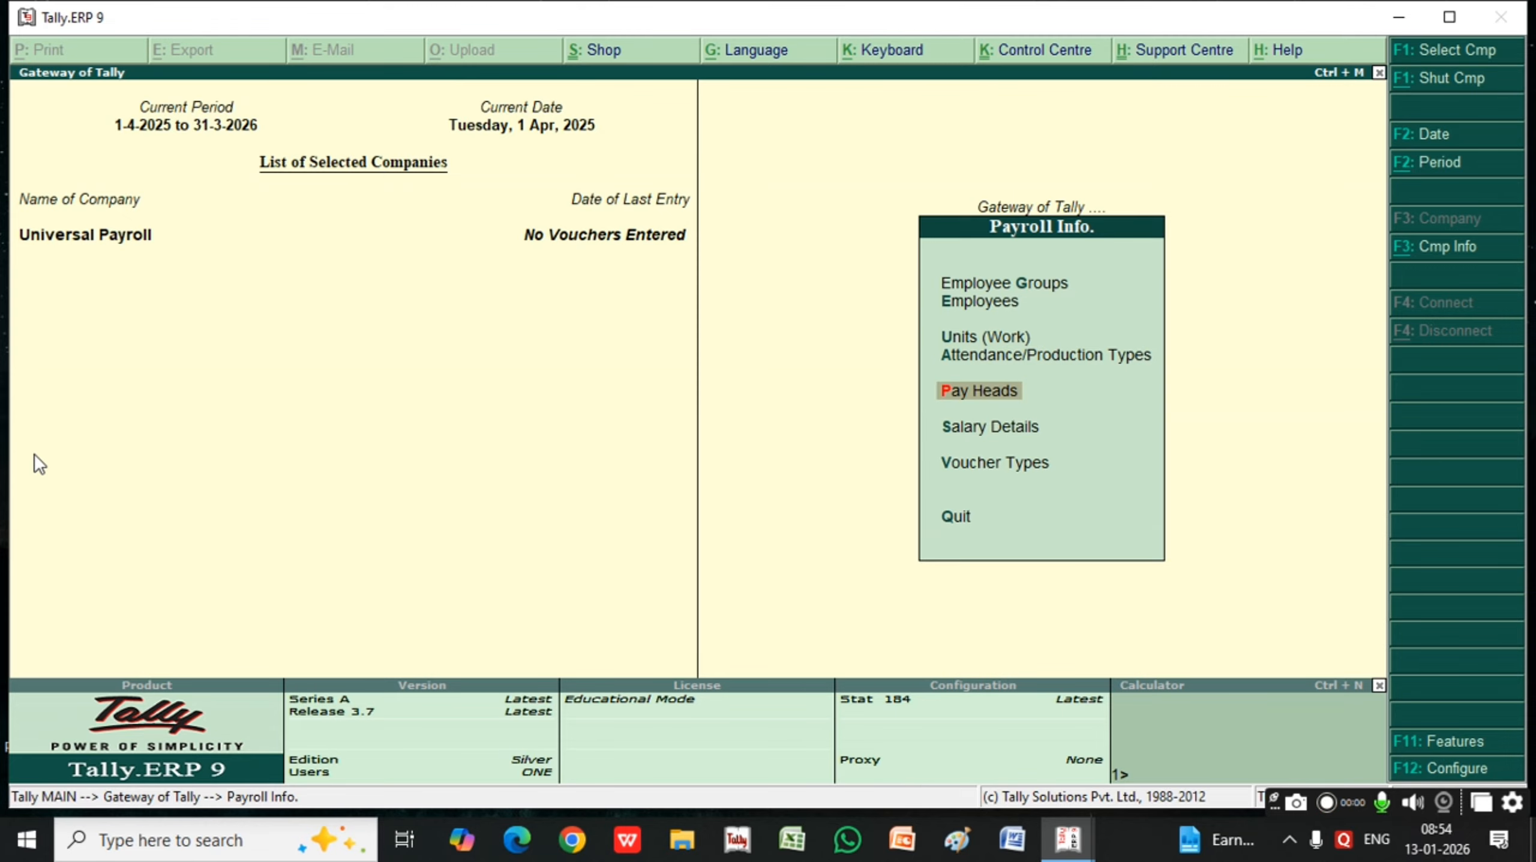
pyautogui.press('Return')
pyautogui.press('Return')
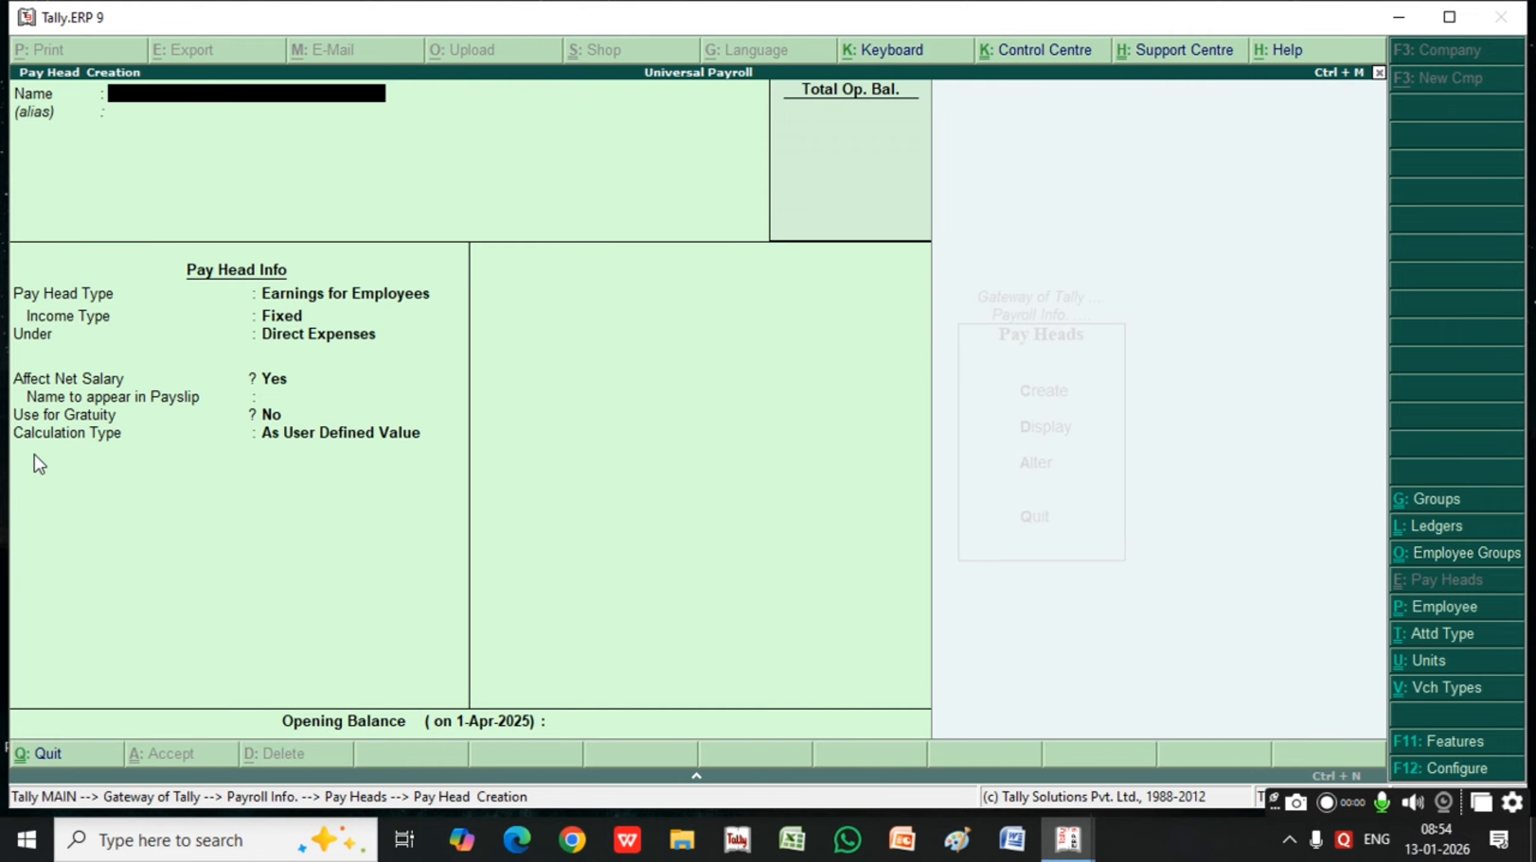
# Name the new pay head Basink and leave its alias blank
pyautogui.write('Basing')
pyautogui.press('BackSpace')
pyautogui.write('k')
pyautogui.press('Return')
pyautogui.press('Return')
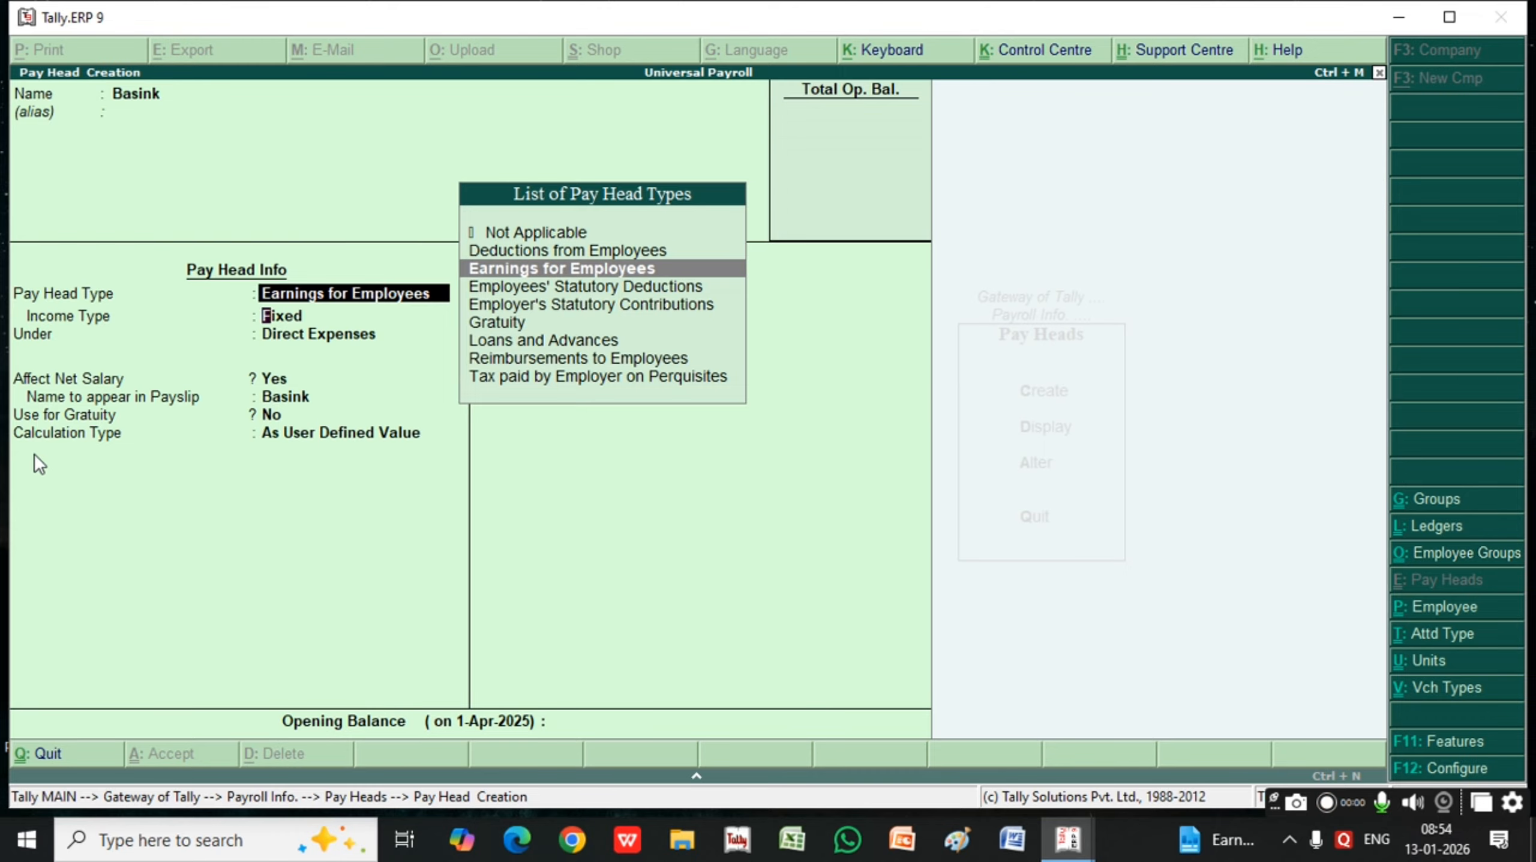
# Set the pay head to Earnings for Employees with Variable income type, under Direct Expenses, and let it affect net salary
pyautogui.press('Return')
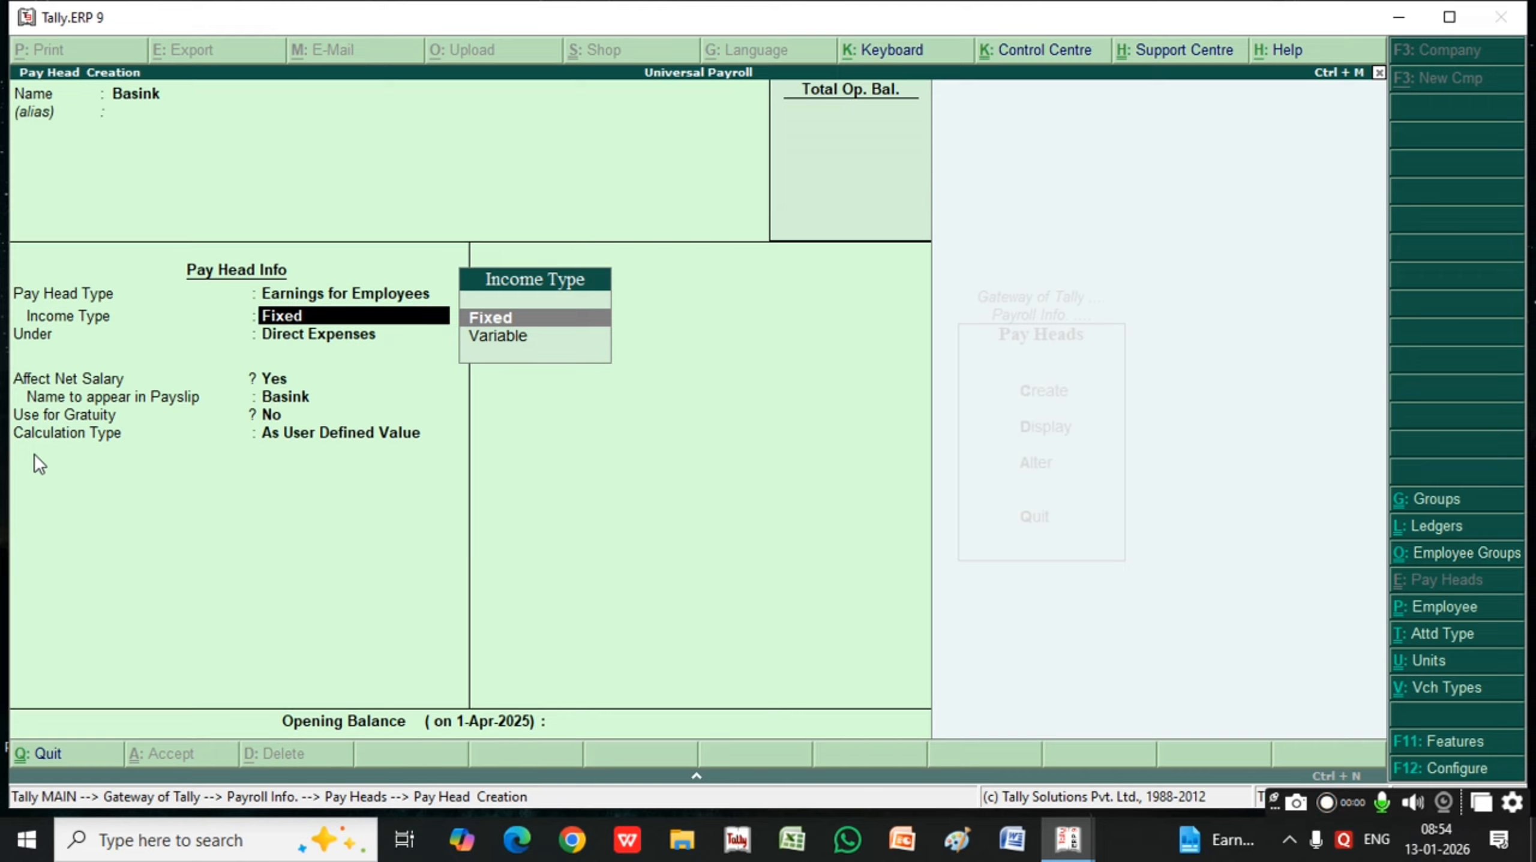
pyautogui.press('Down')
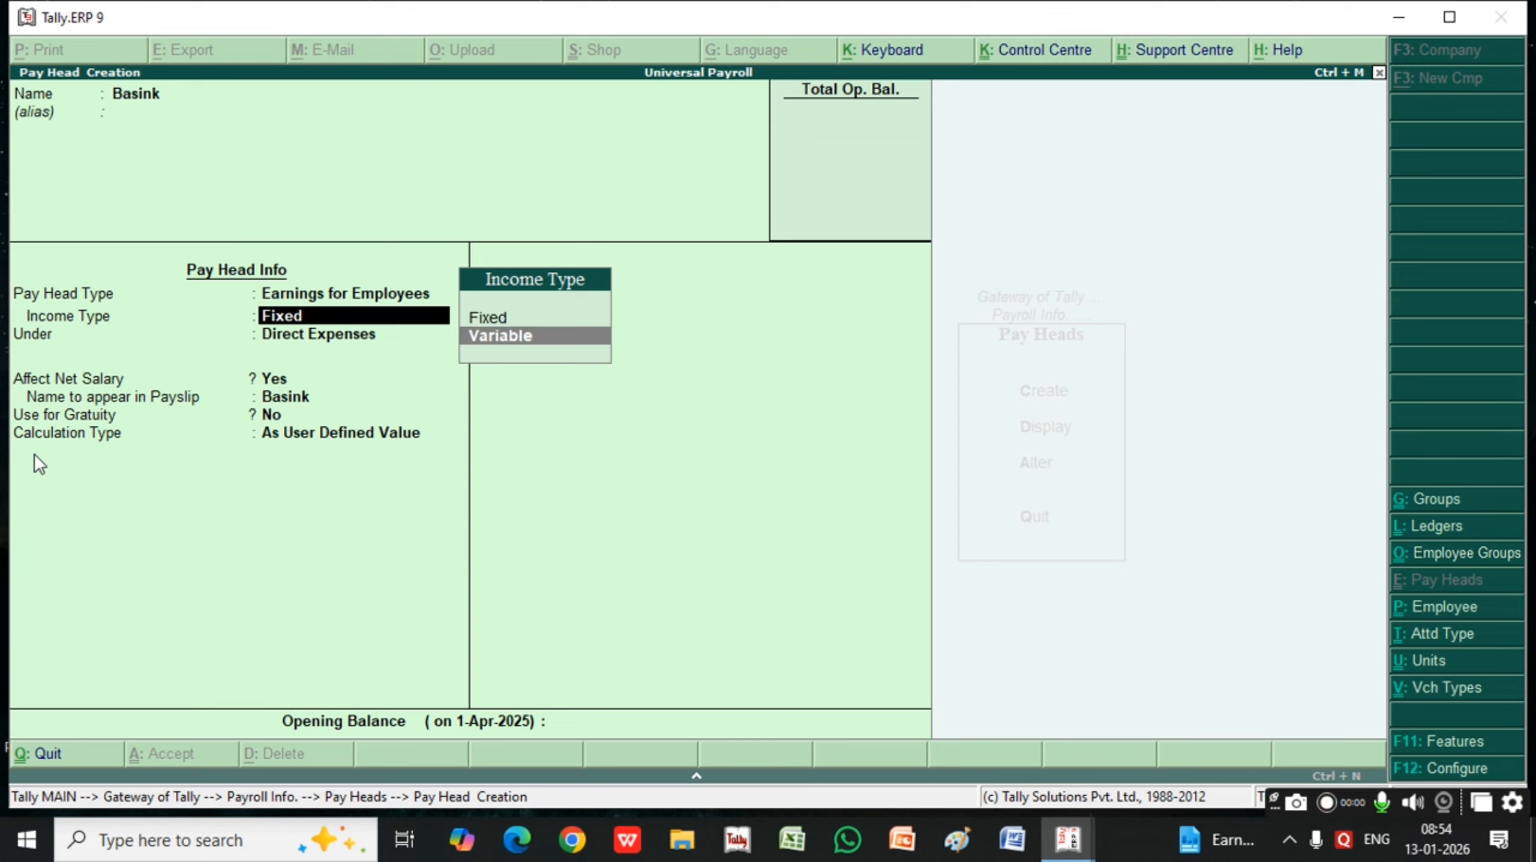
pyautogui.press('Return')
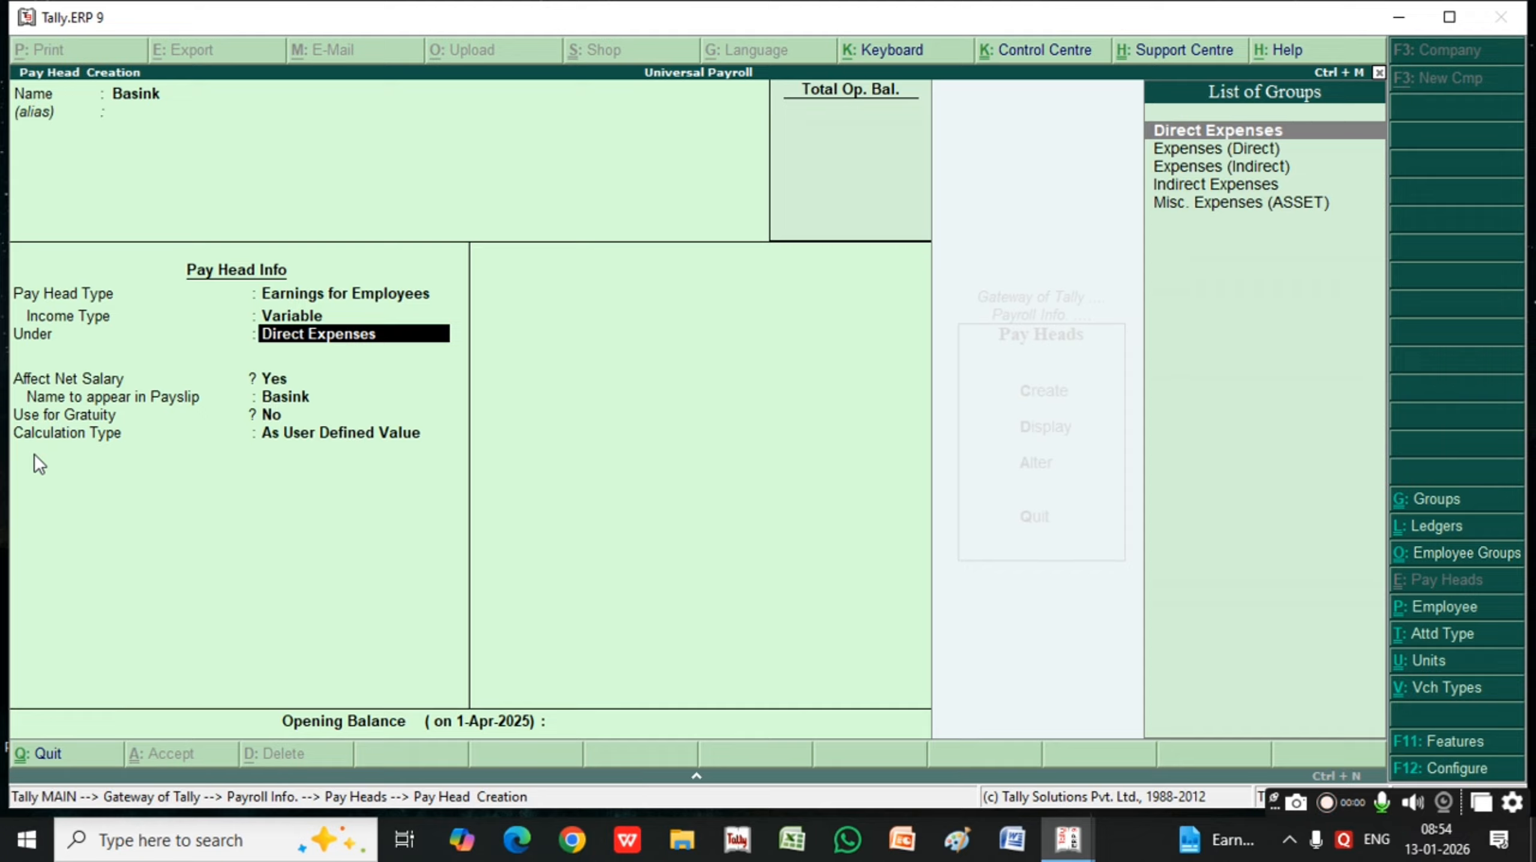
pyautogui.press('Down')
pyautogui.press('Down')
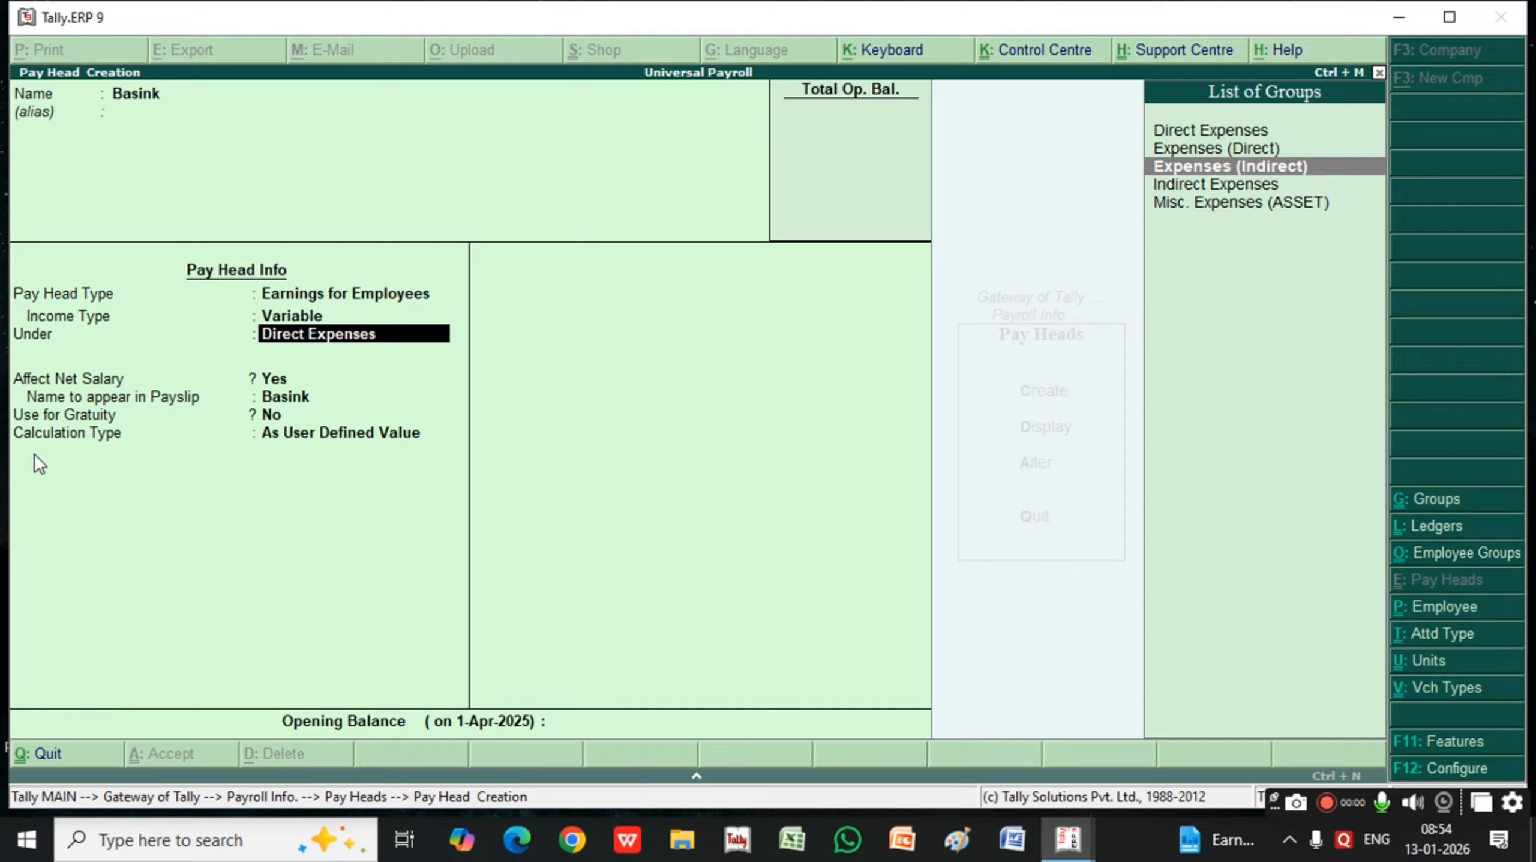
pyautogui.press('Up')
pyautogui.press('Up')
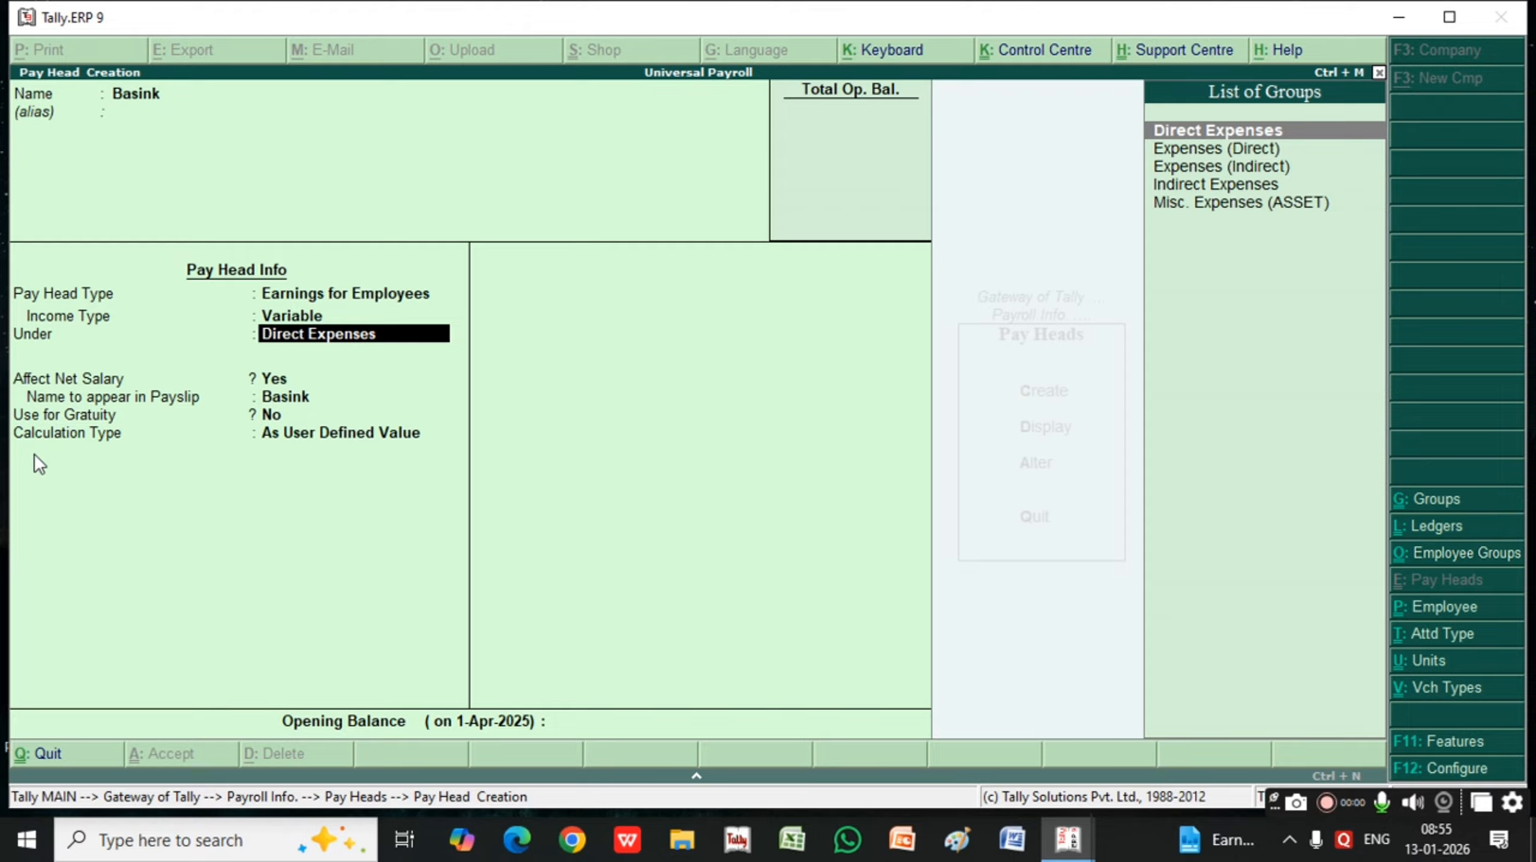
pyautogui.press('Down')
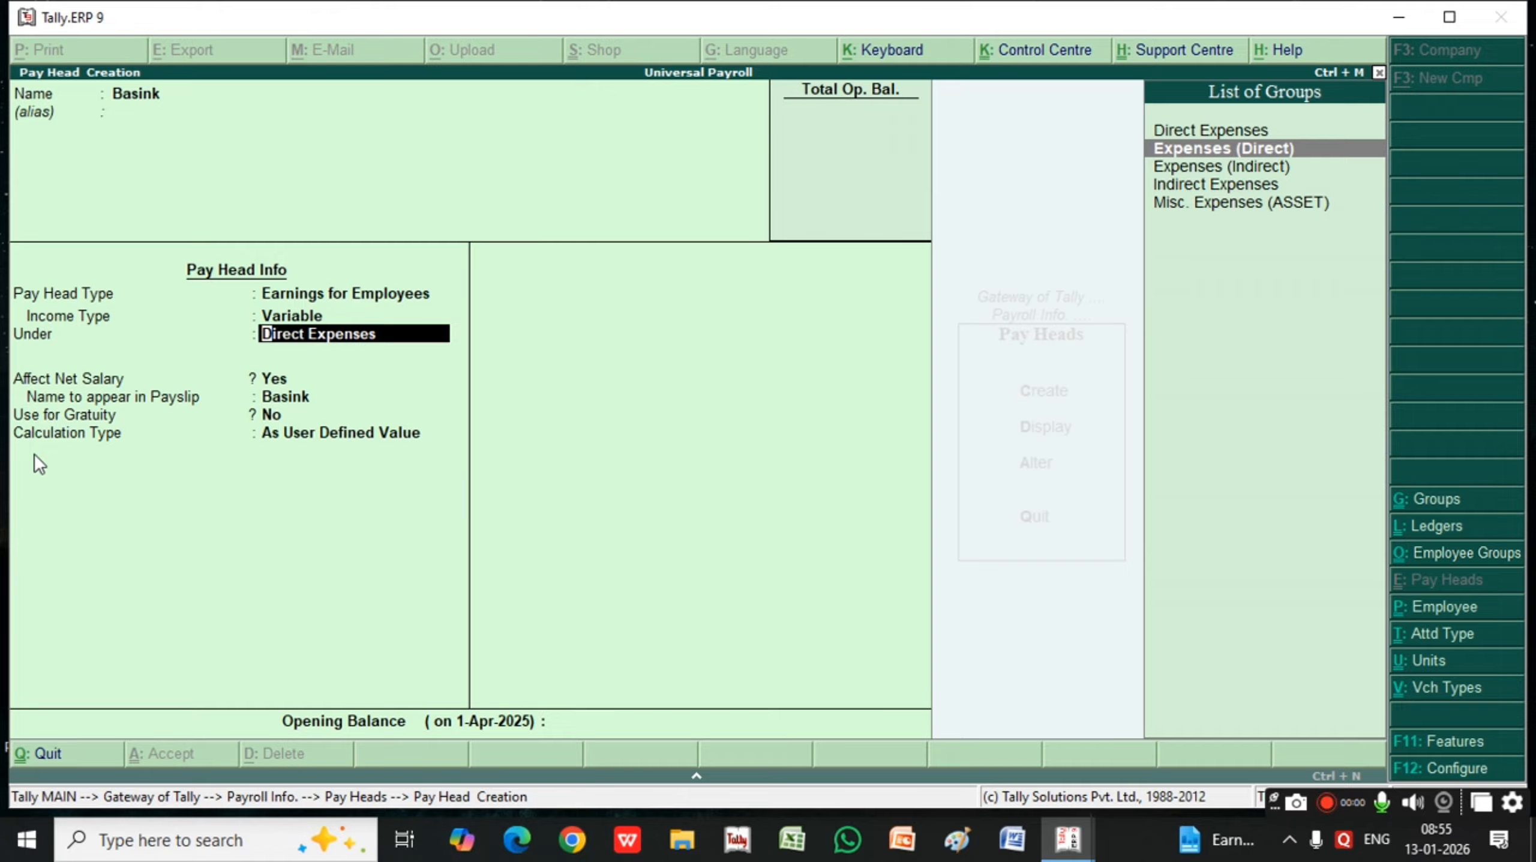
pyautogui.press('Up')
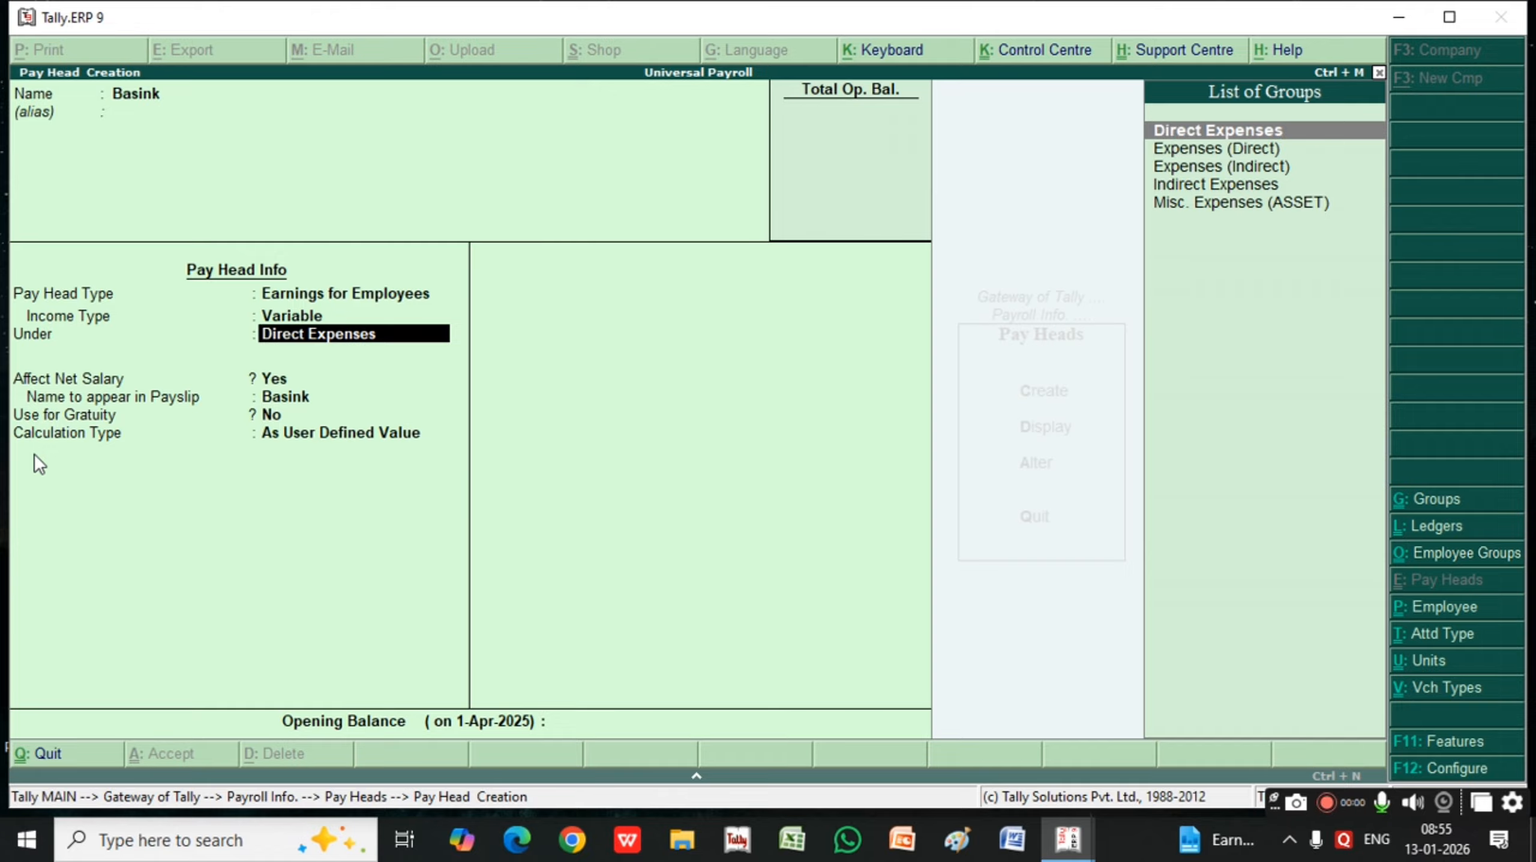
pyautogui.press('Return')
pyautogui.press('Return')
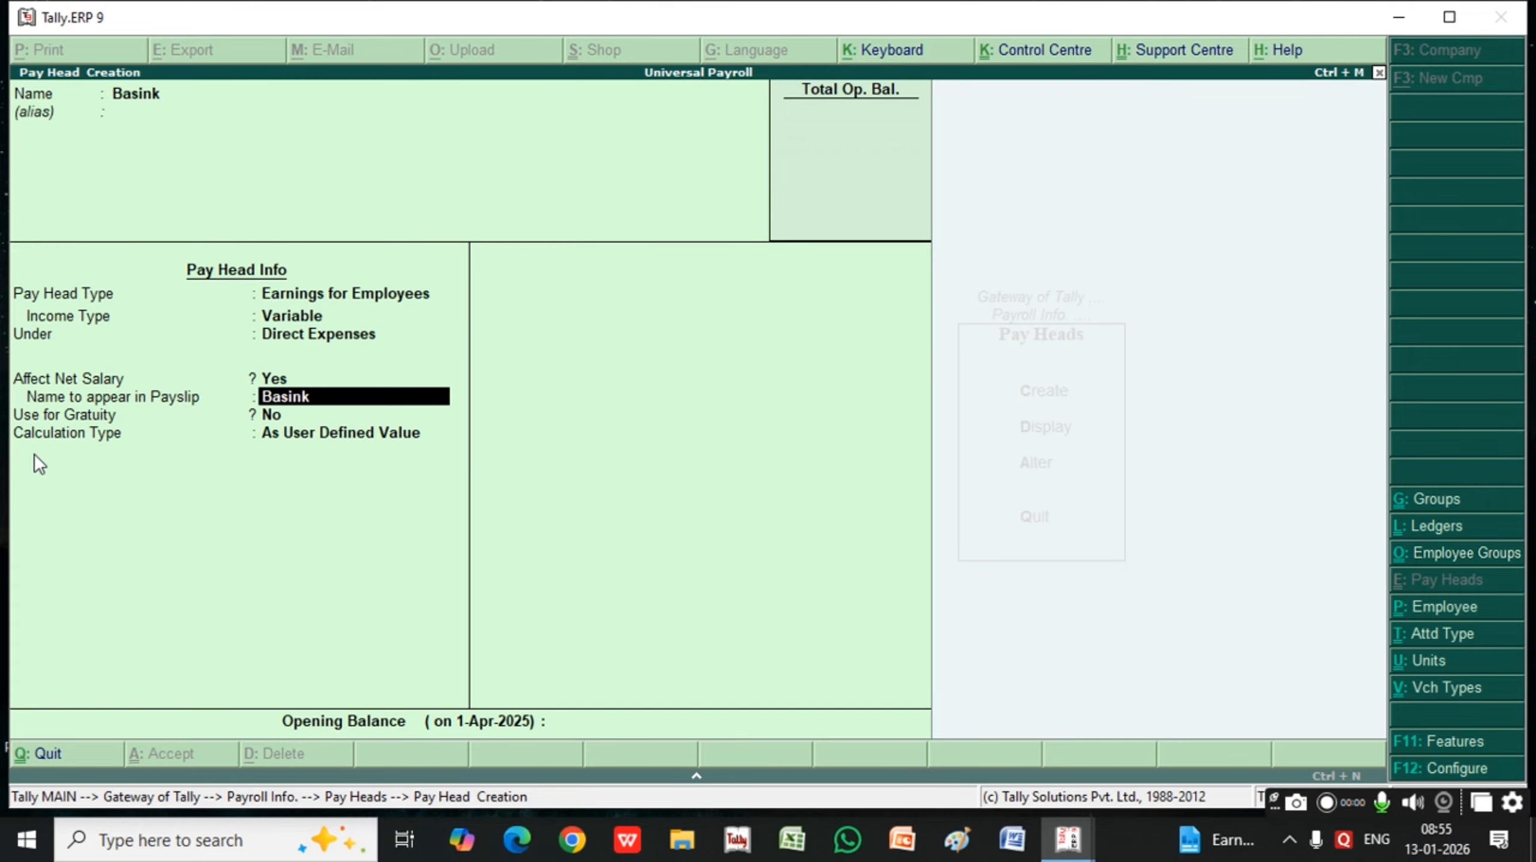
# Go back to the pay head's name and change it to Basic
pyautogui.press('BackSpace')
pyautogui.press('BackSpace')
pyautogui.press('BackSpace')
pyautogui.press('BackSpace')
pyautogui.press('BackSpace')
pyautogui.press('BackSpace')
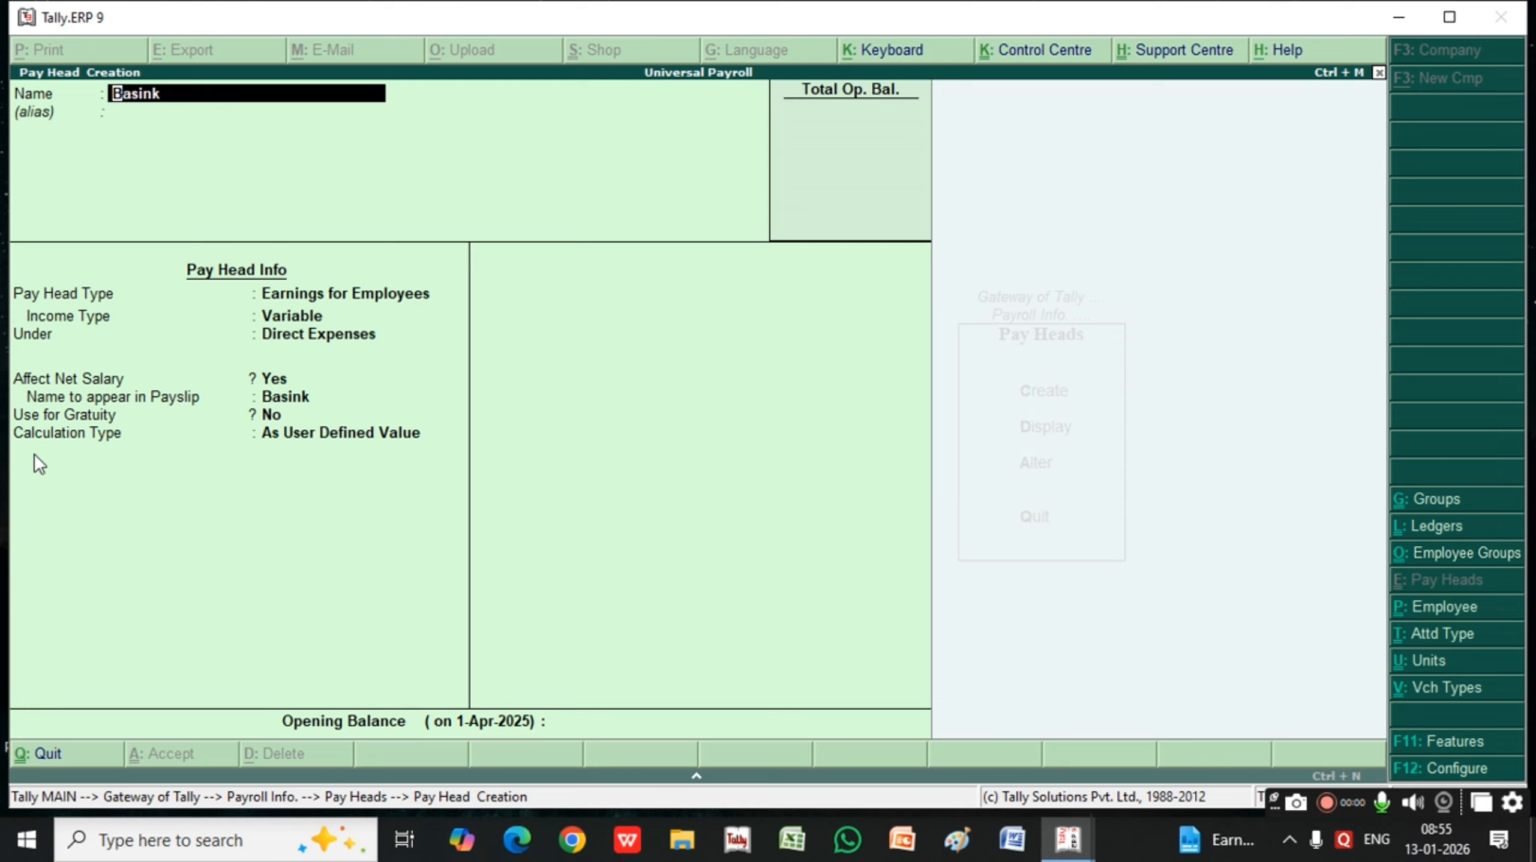
pyautogui.write('Basic')
pyautogui.press('Return')
pyautogui.press('Return')
pyautogui.press('Return')
pyautogui.press('Return')
pyautogui.press('Return')
pyautogui.press('Return')
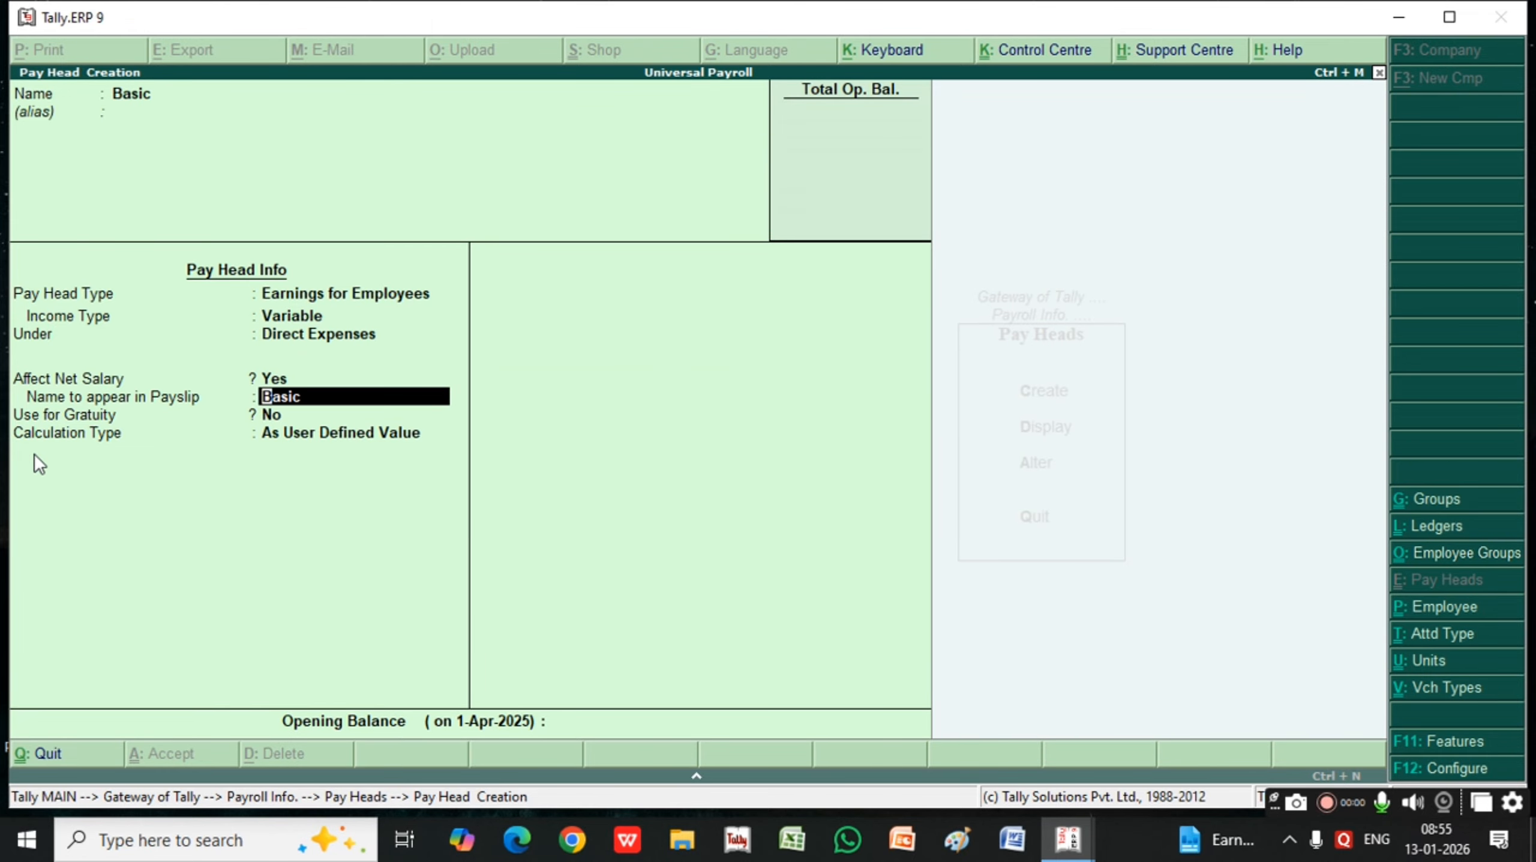
# Keep Basic out of gratuity and set its calculation type to On Attendance, using the Present attendance type
pyautogui.press('Return')
pyautogui.press('Return')
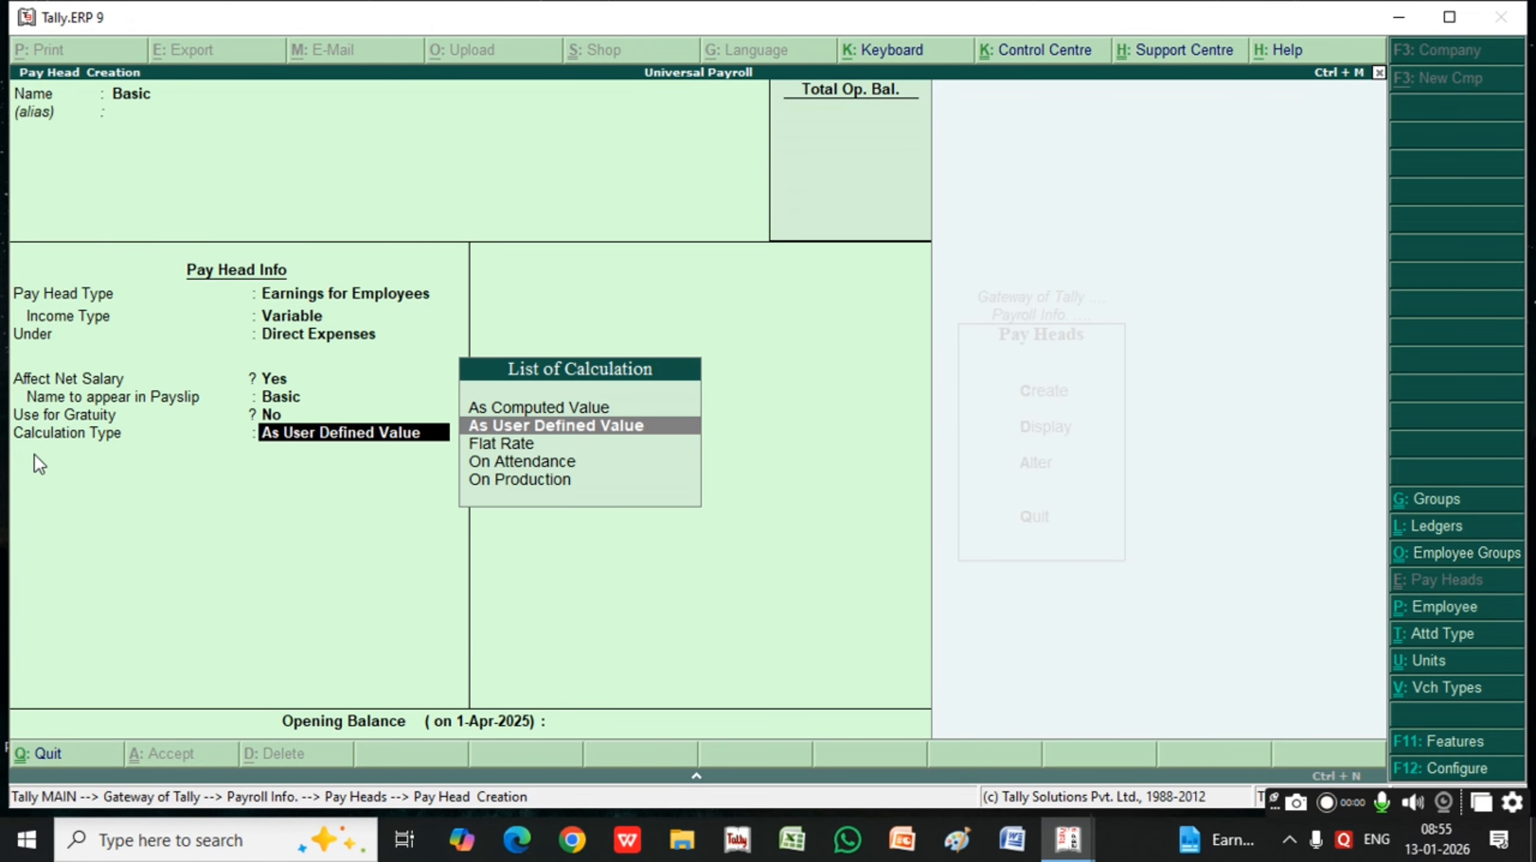
pyautogui.press('Down')
pyautogui.press('Down')
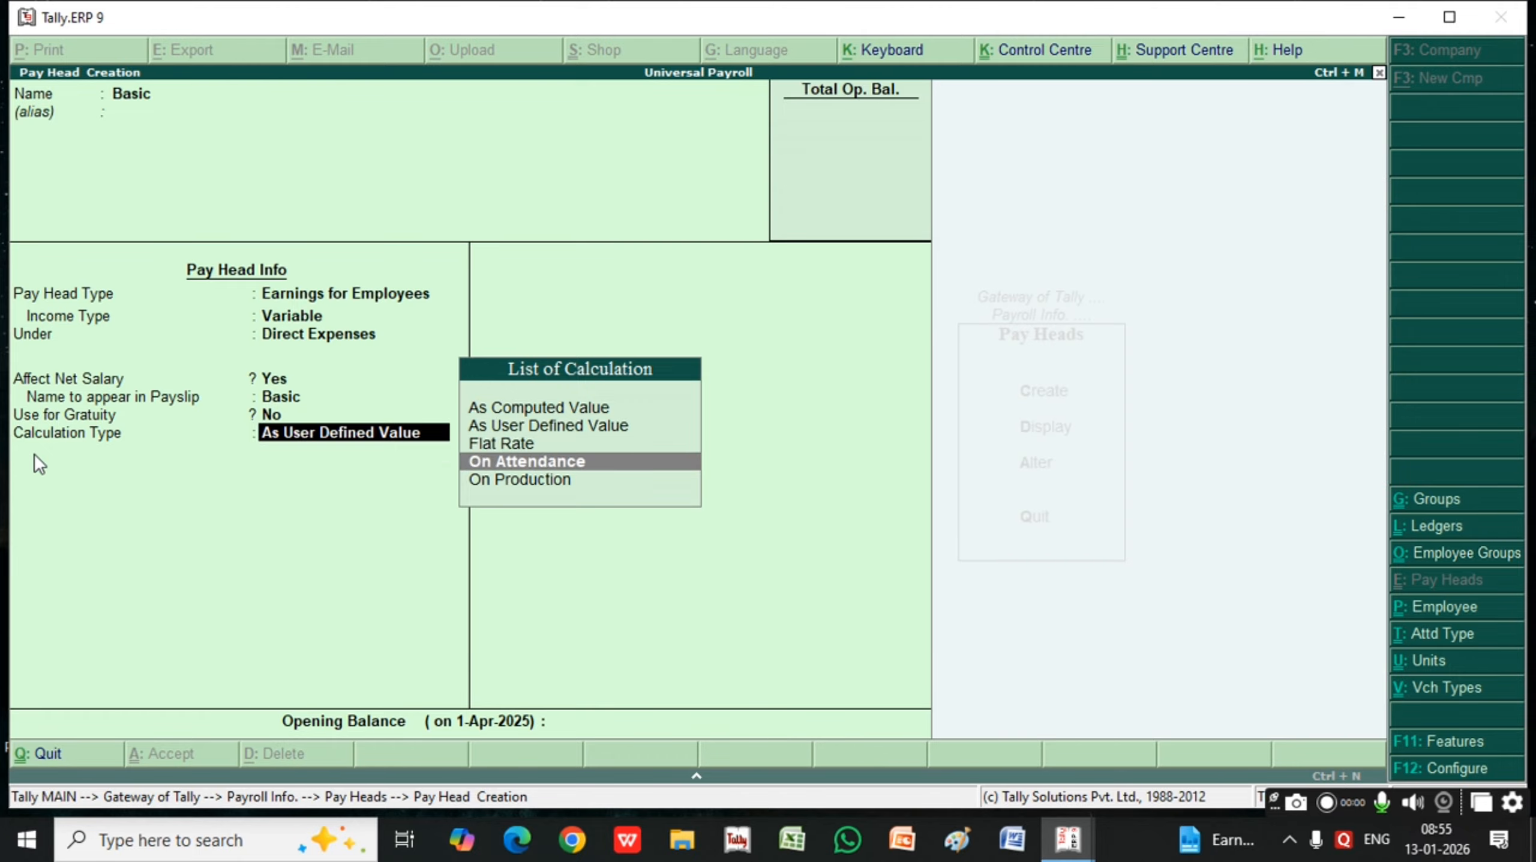
pyautogui.press('Return')
pyautogui.press('Down')
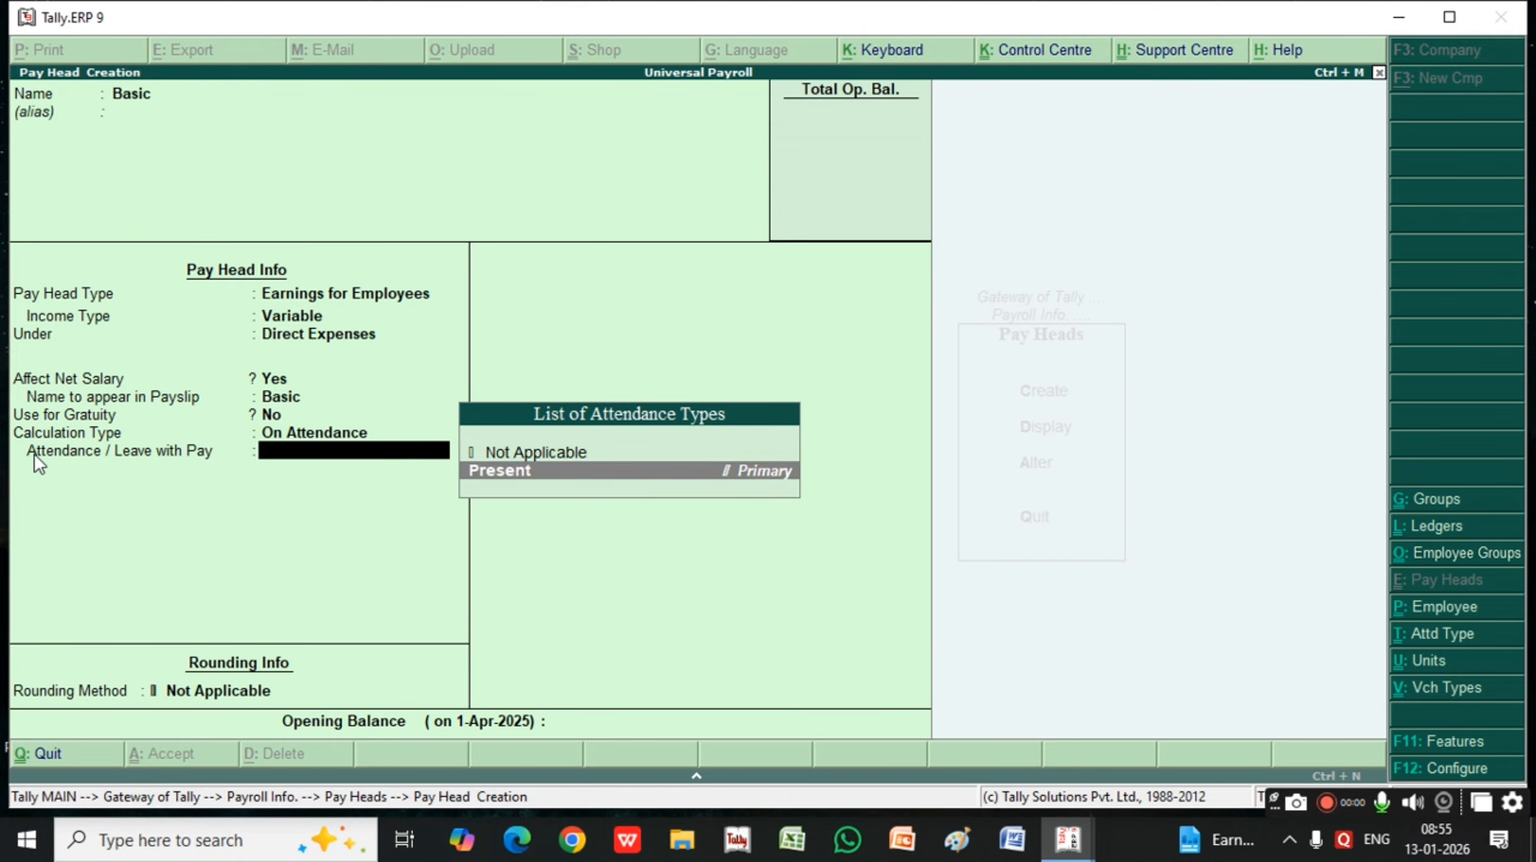
pyautogui.press('Return')
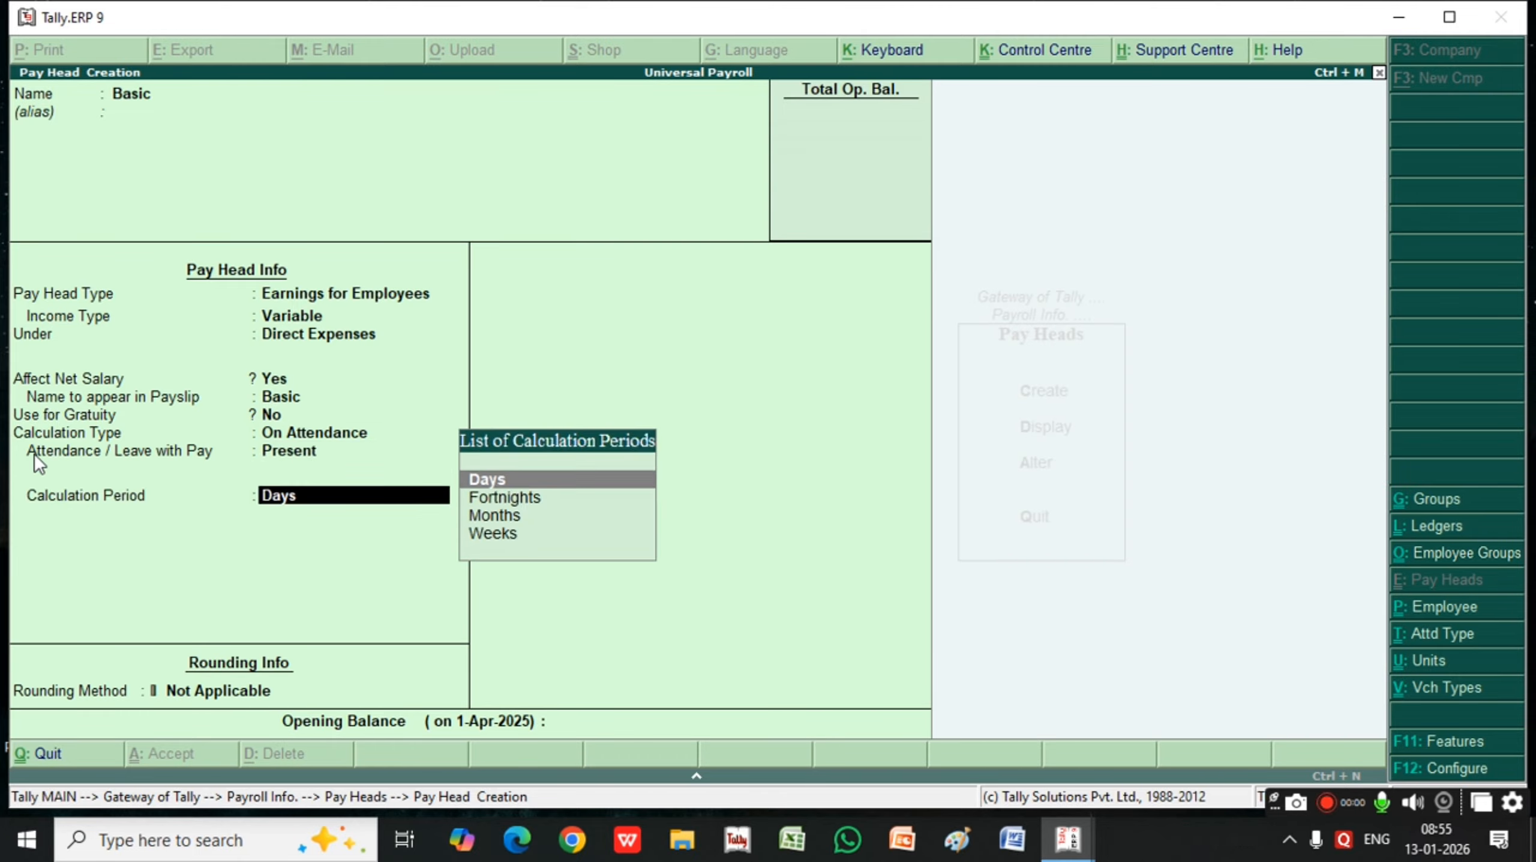
# Keep the calculation period as Days, choose Upward Rounding with limit 1, leave the opening balance blank and save the Basic pay head
pyautogui.press('Return')
pyautogui.press('Down')
pyautogui.press('Down')
pyautogui.press('Down')
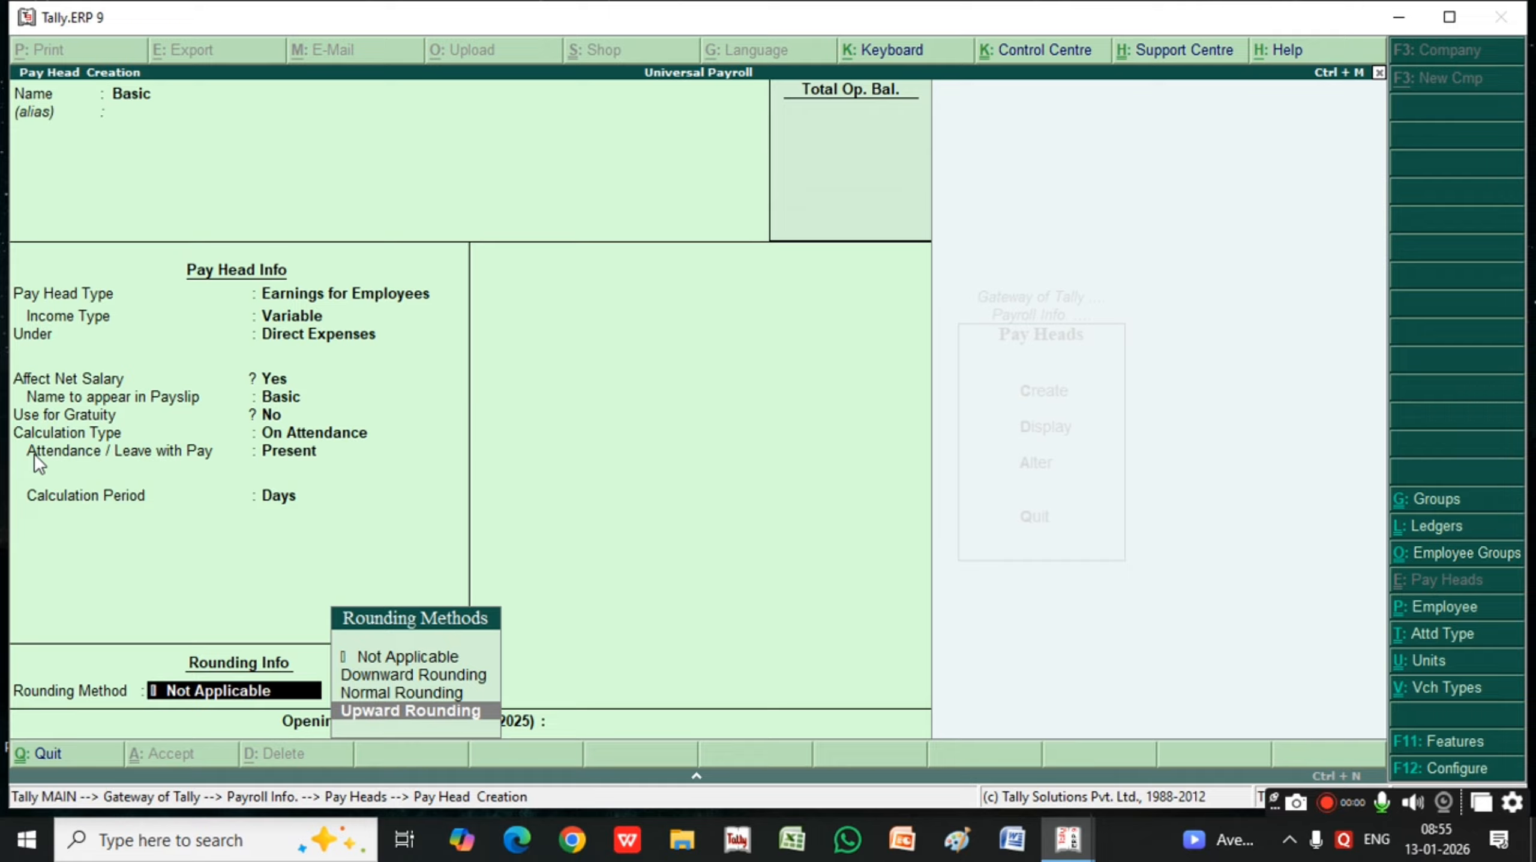
pyautogui.press('Return')
pyautogui.press('Return')
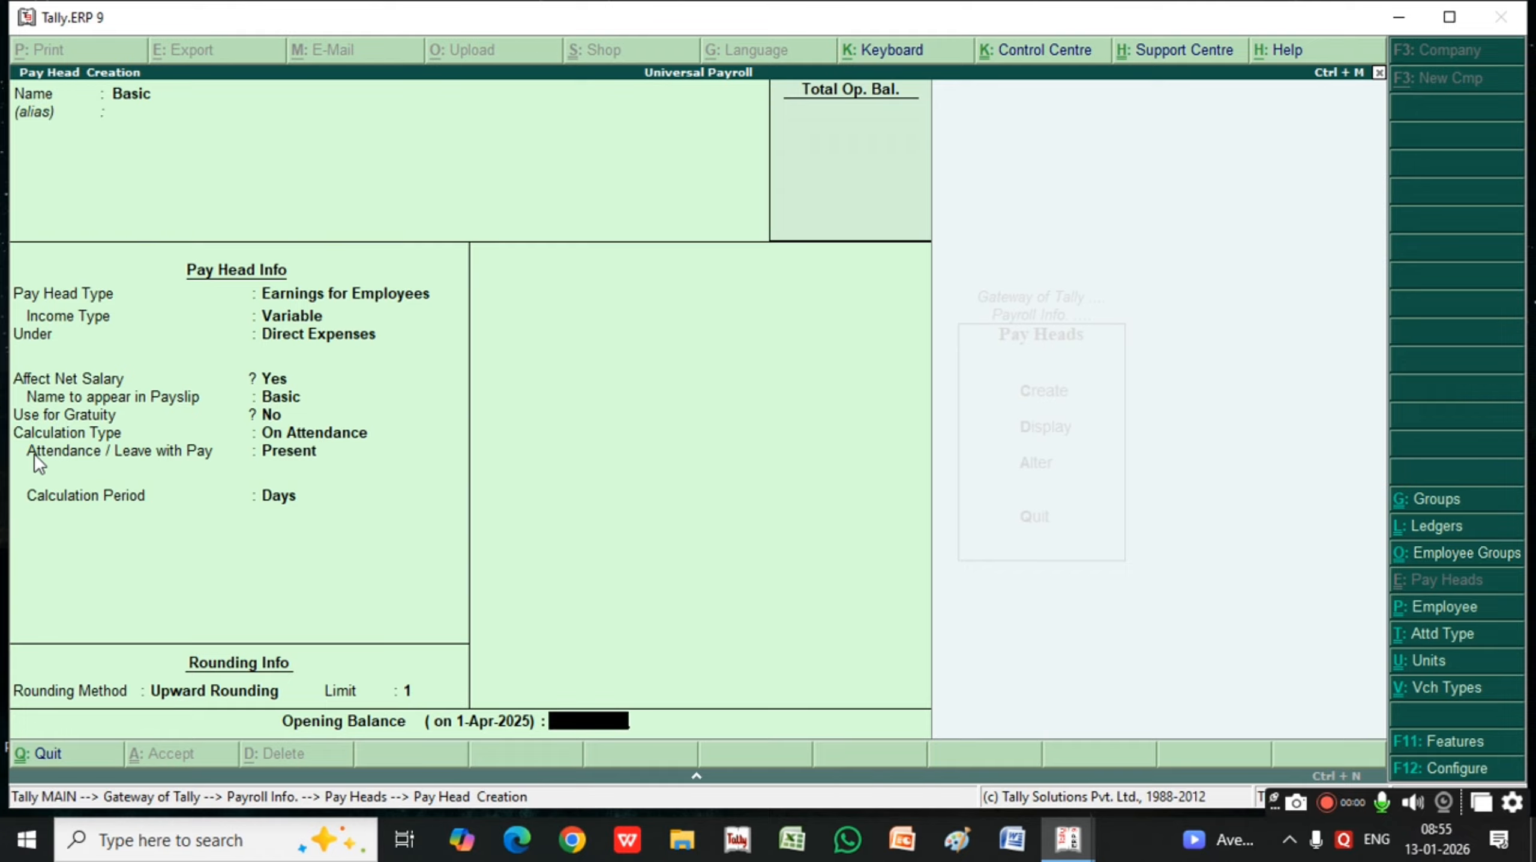
pyautogui.press('Return')
pyautogui.press('Return')
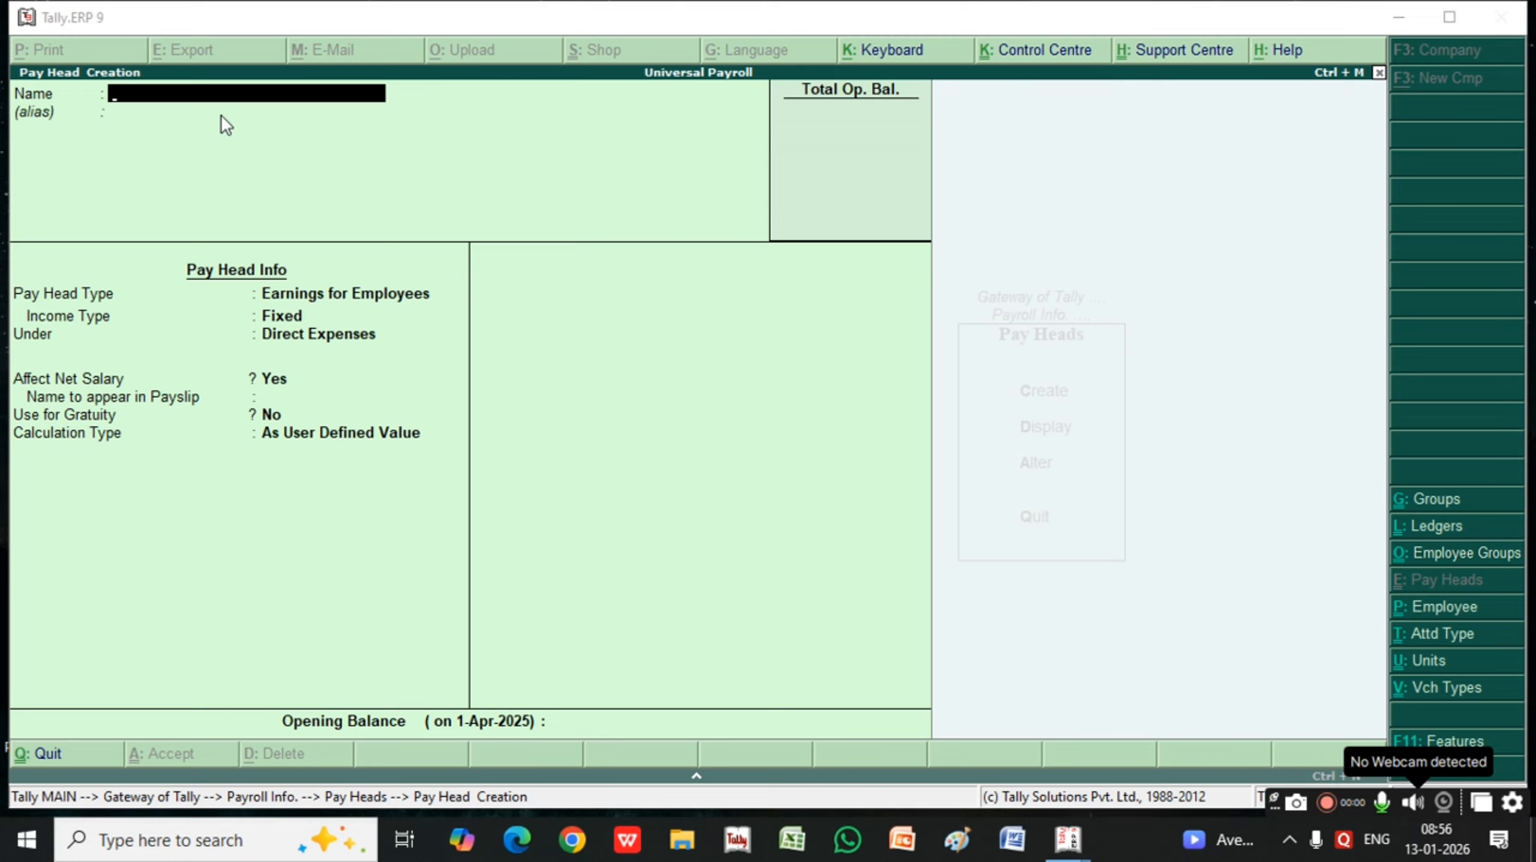
# Name the next pay head "Hra (House Rent Allonce)" and leave its alias blank
pyautogui.write('Hra')
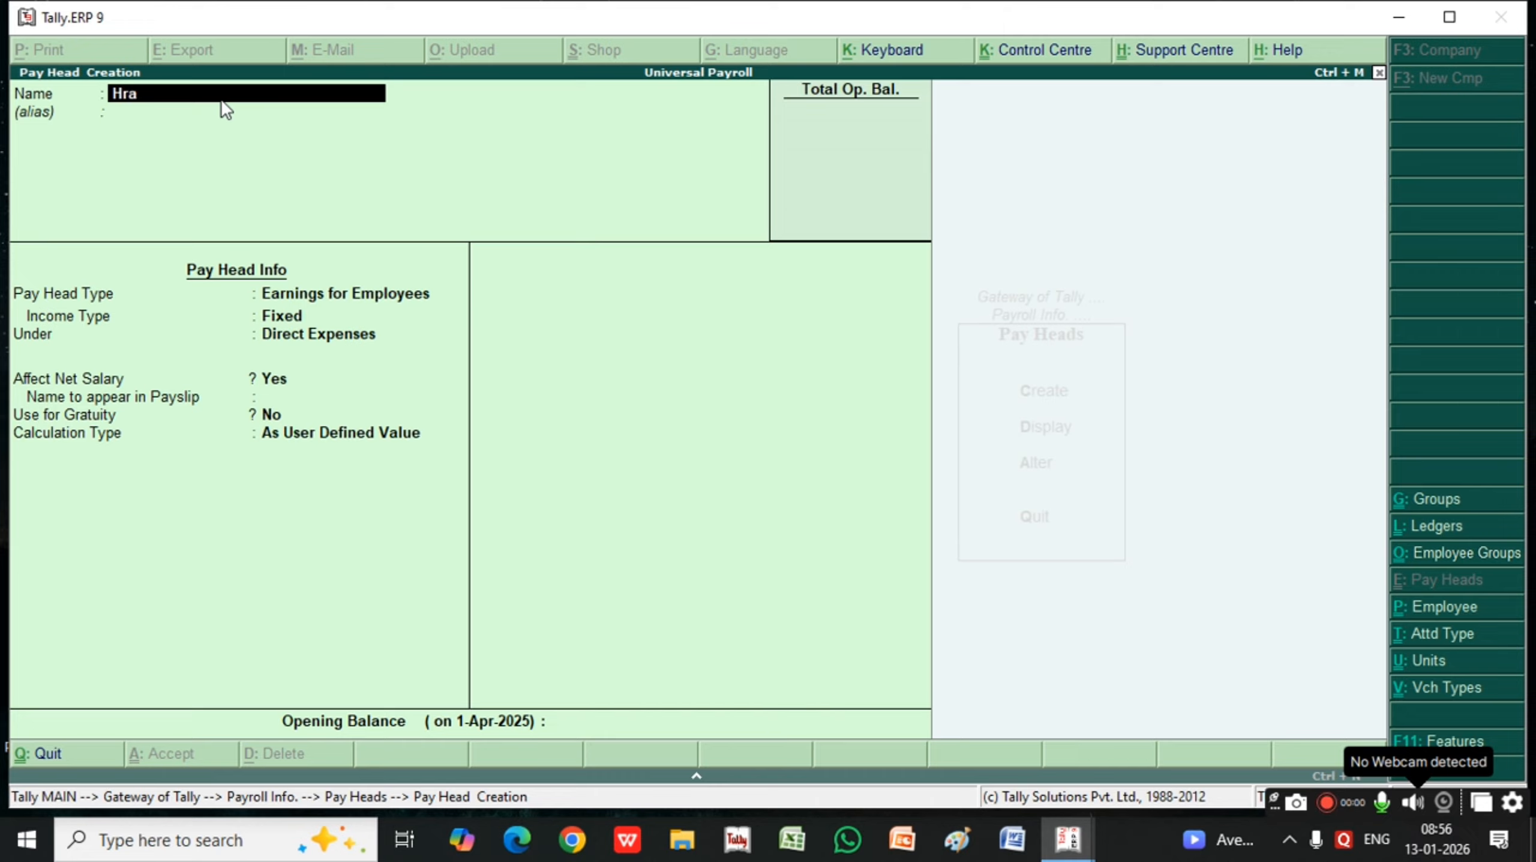
pyautogui.write(' (House Rent Allonce)')
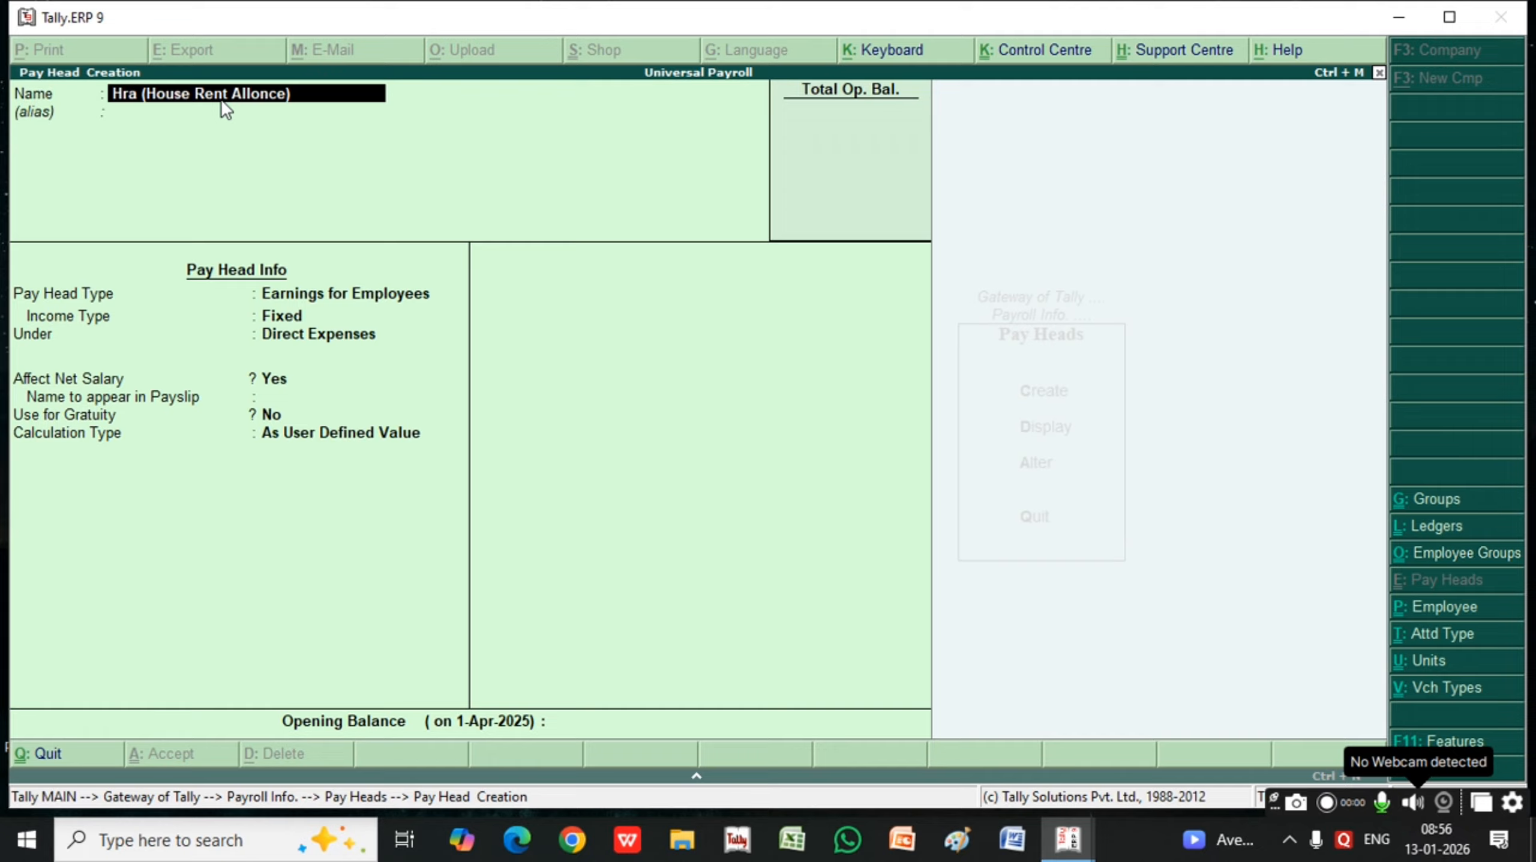
pyautogui.press('Return')
pyautogui.press('Return')
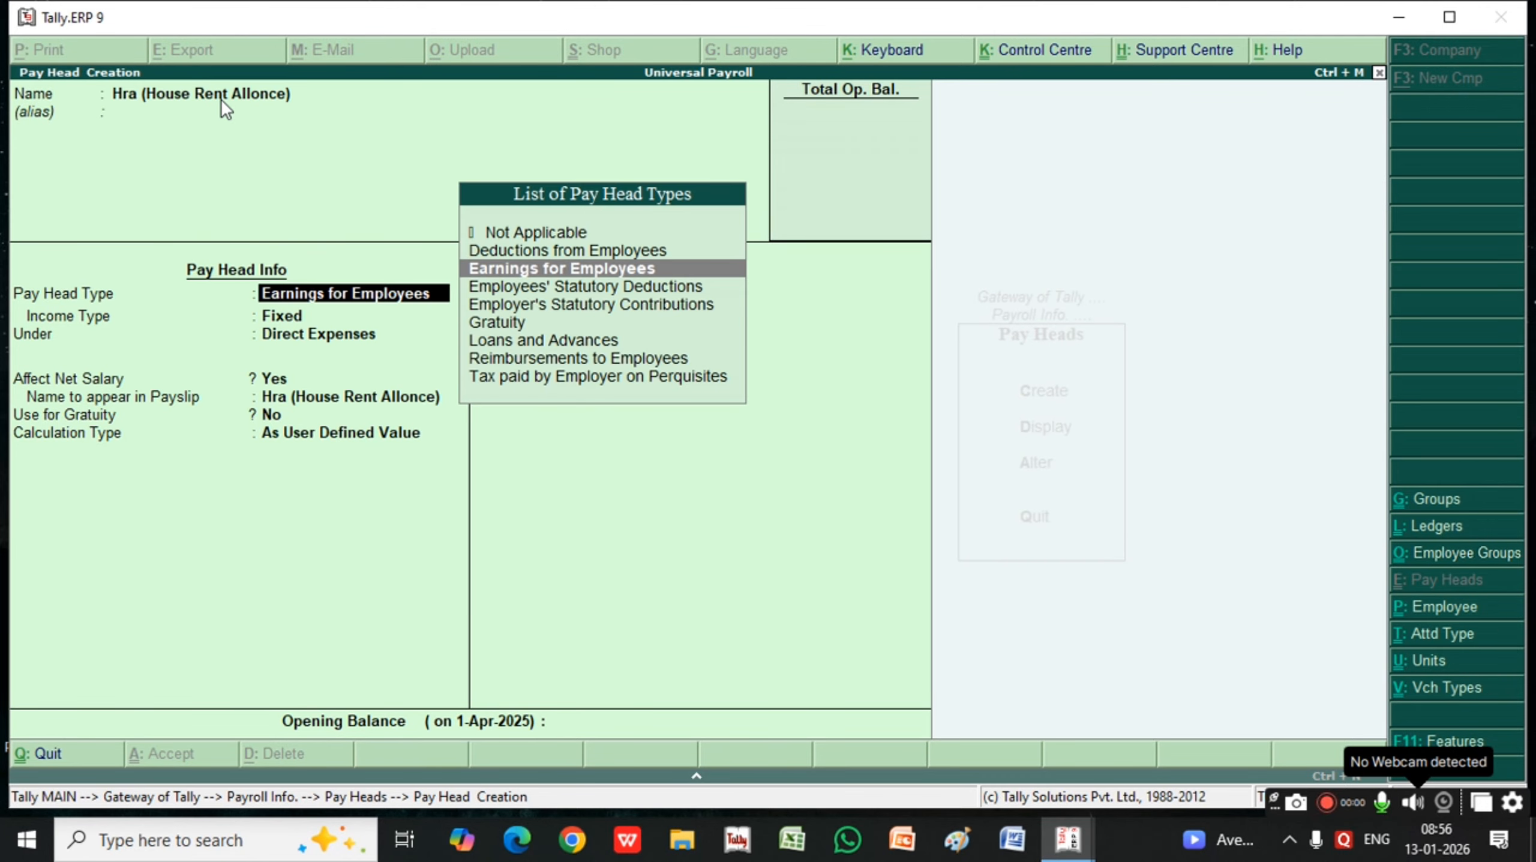
# Keep HRA as fixed Earnings for Employees under Direct Expenses, affecting net salary, with its default payslip name and no gratuity use
pyautogui.press('Return')
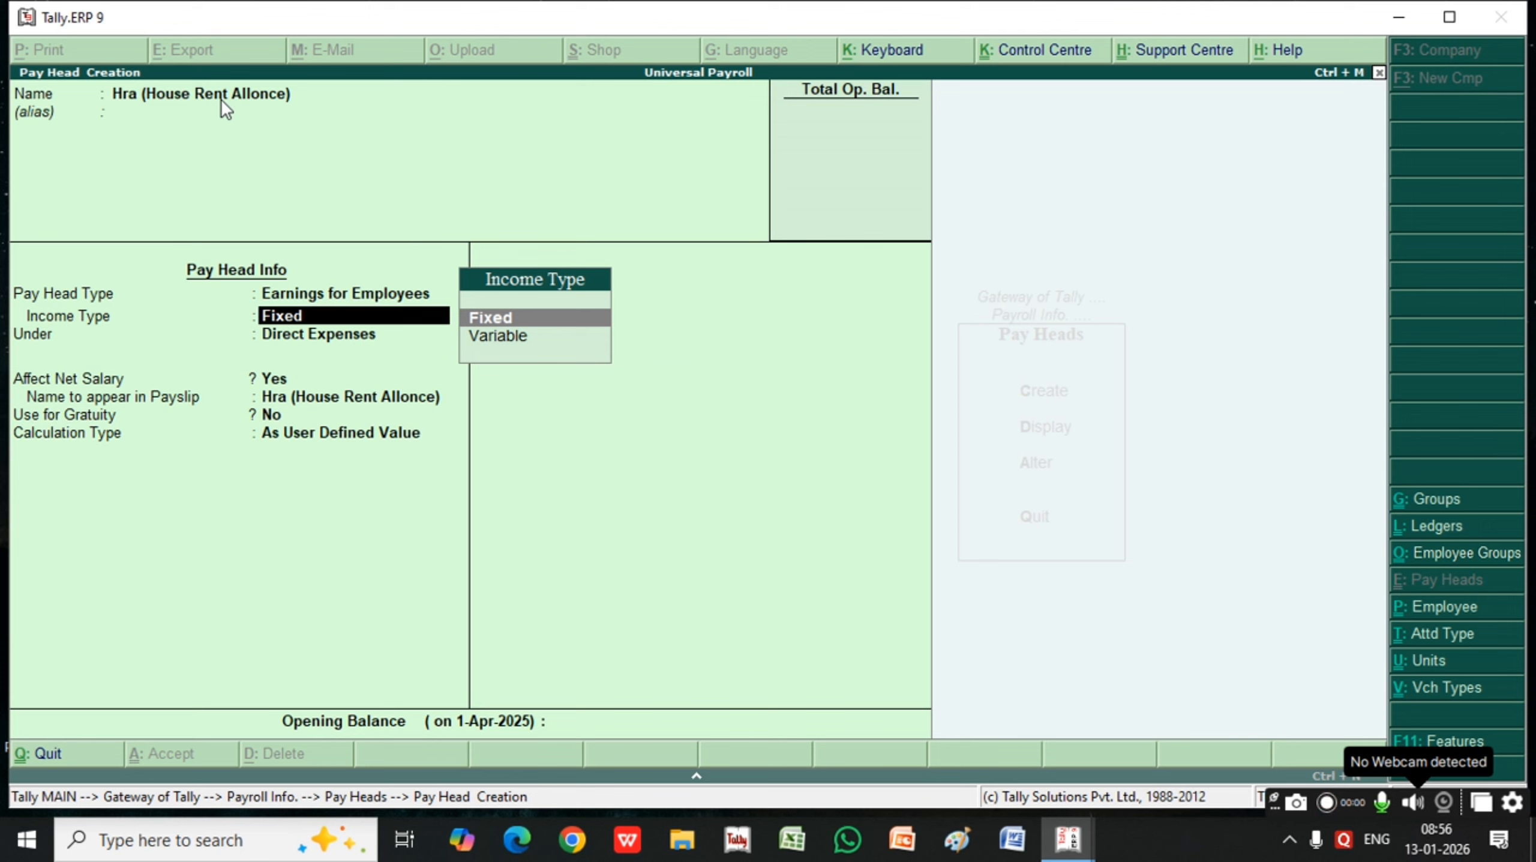
pyautogui.press('Return')
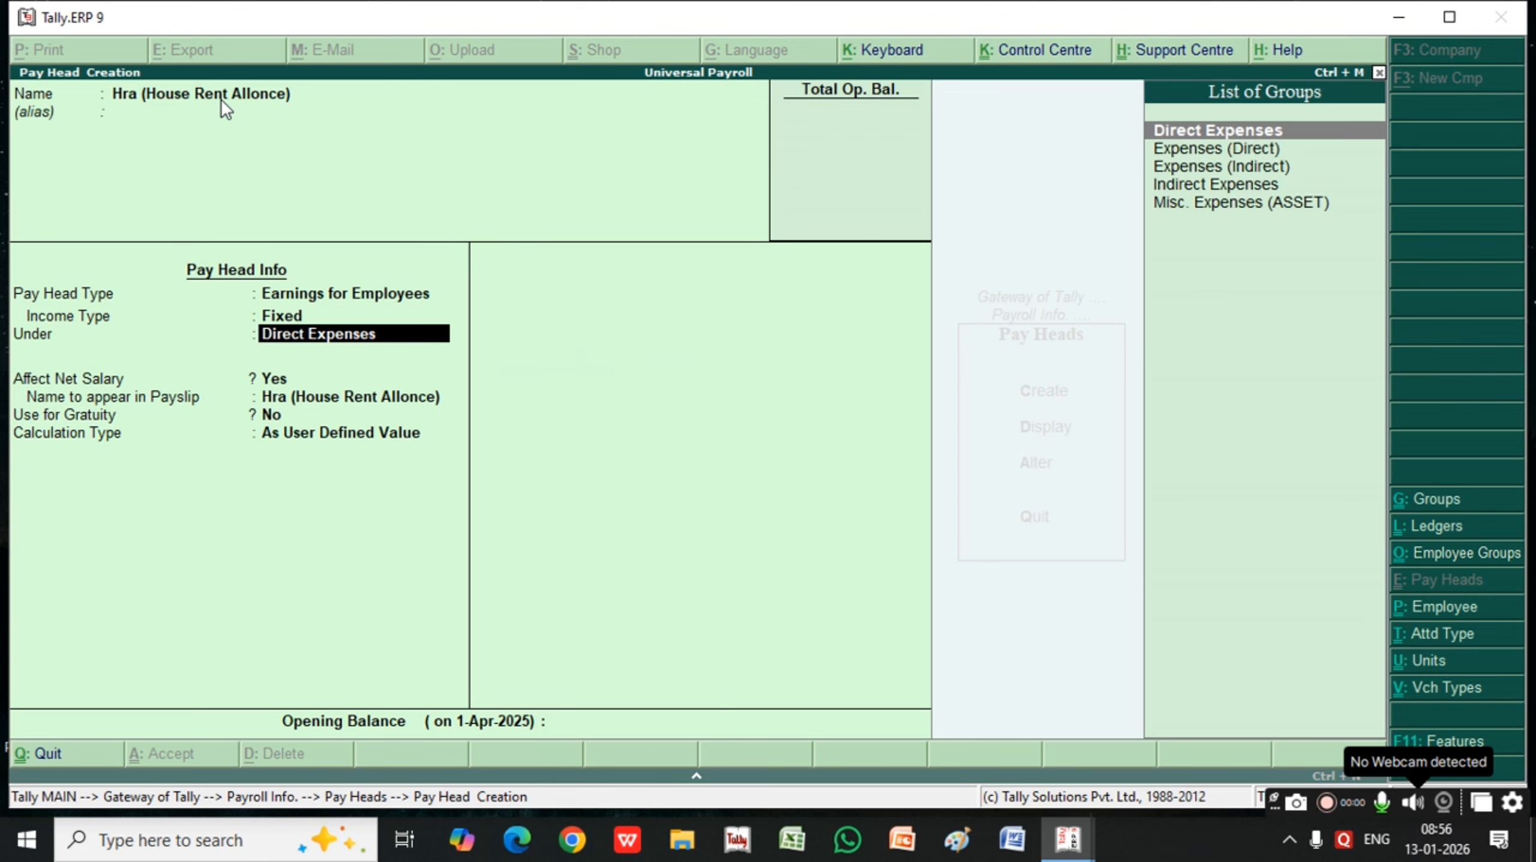
pyautogui.press('Return')
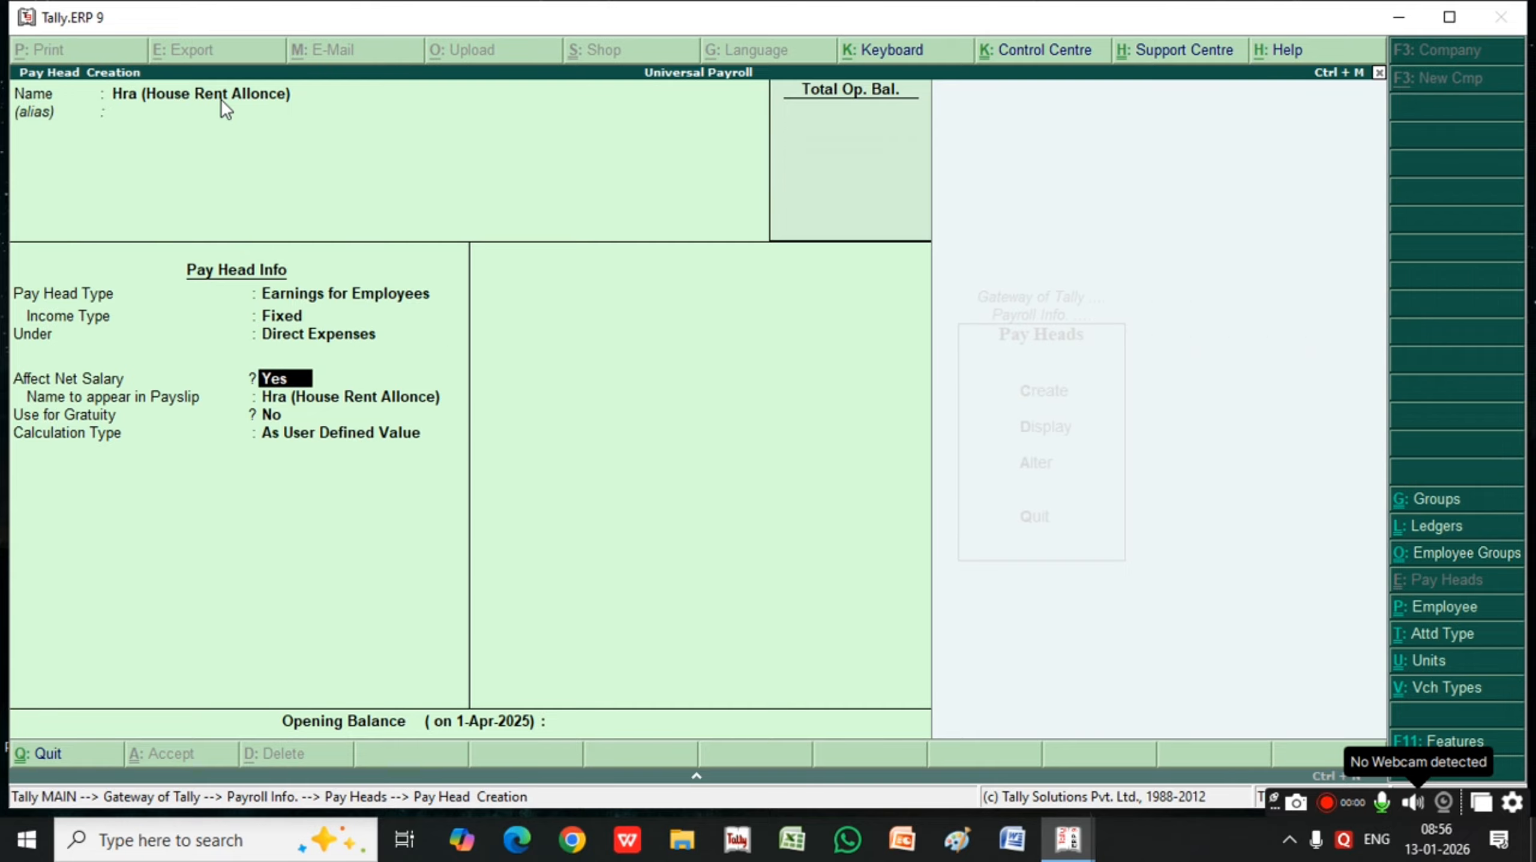
pyautogui.press('Return')
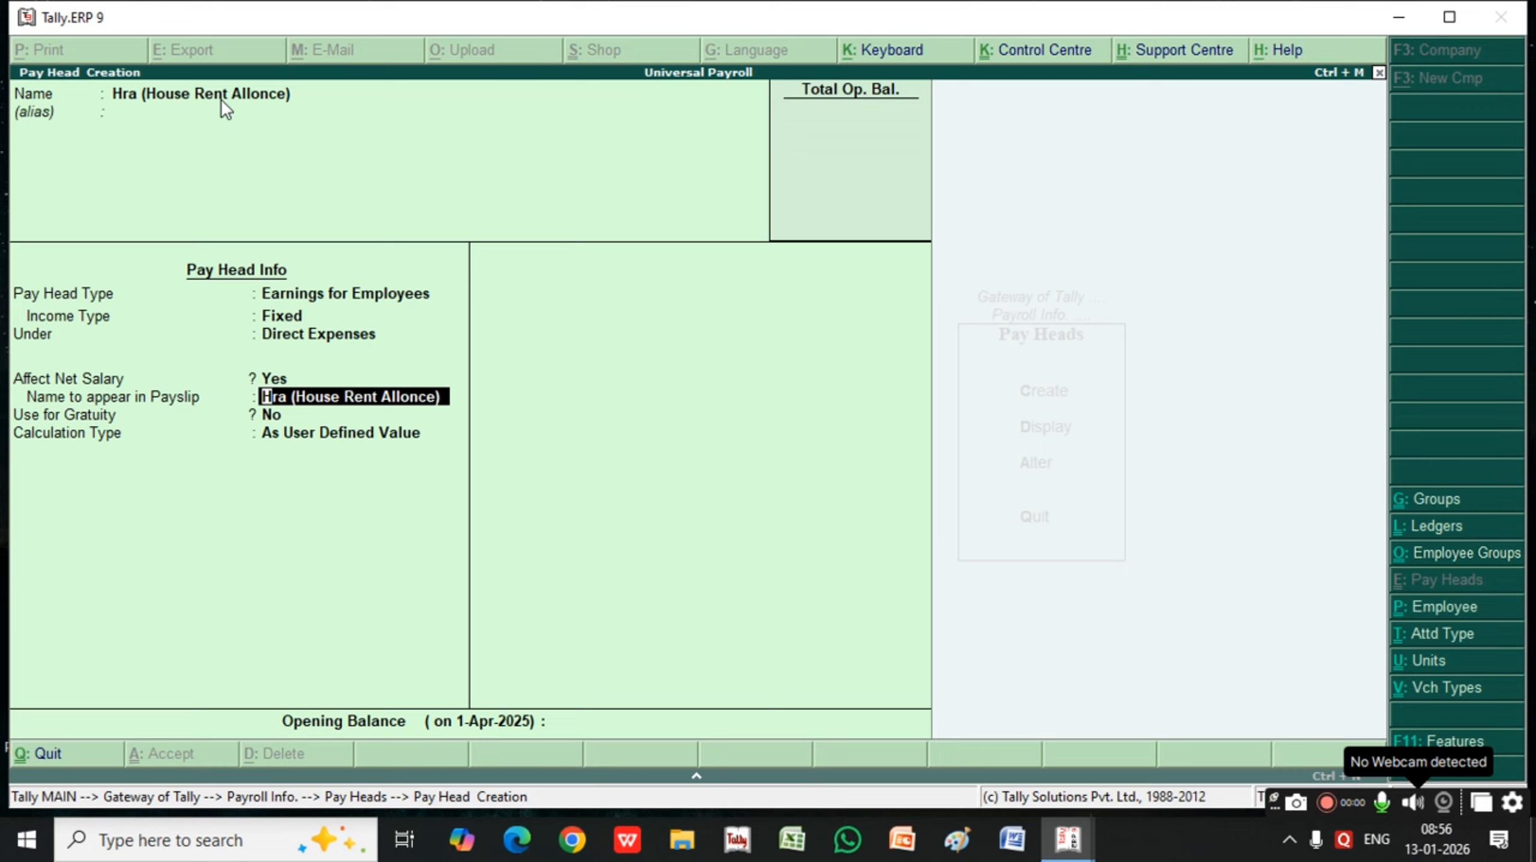
pyautogui.press('Return')
pyautogui.press('Return')
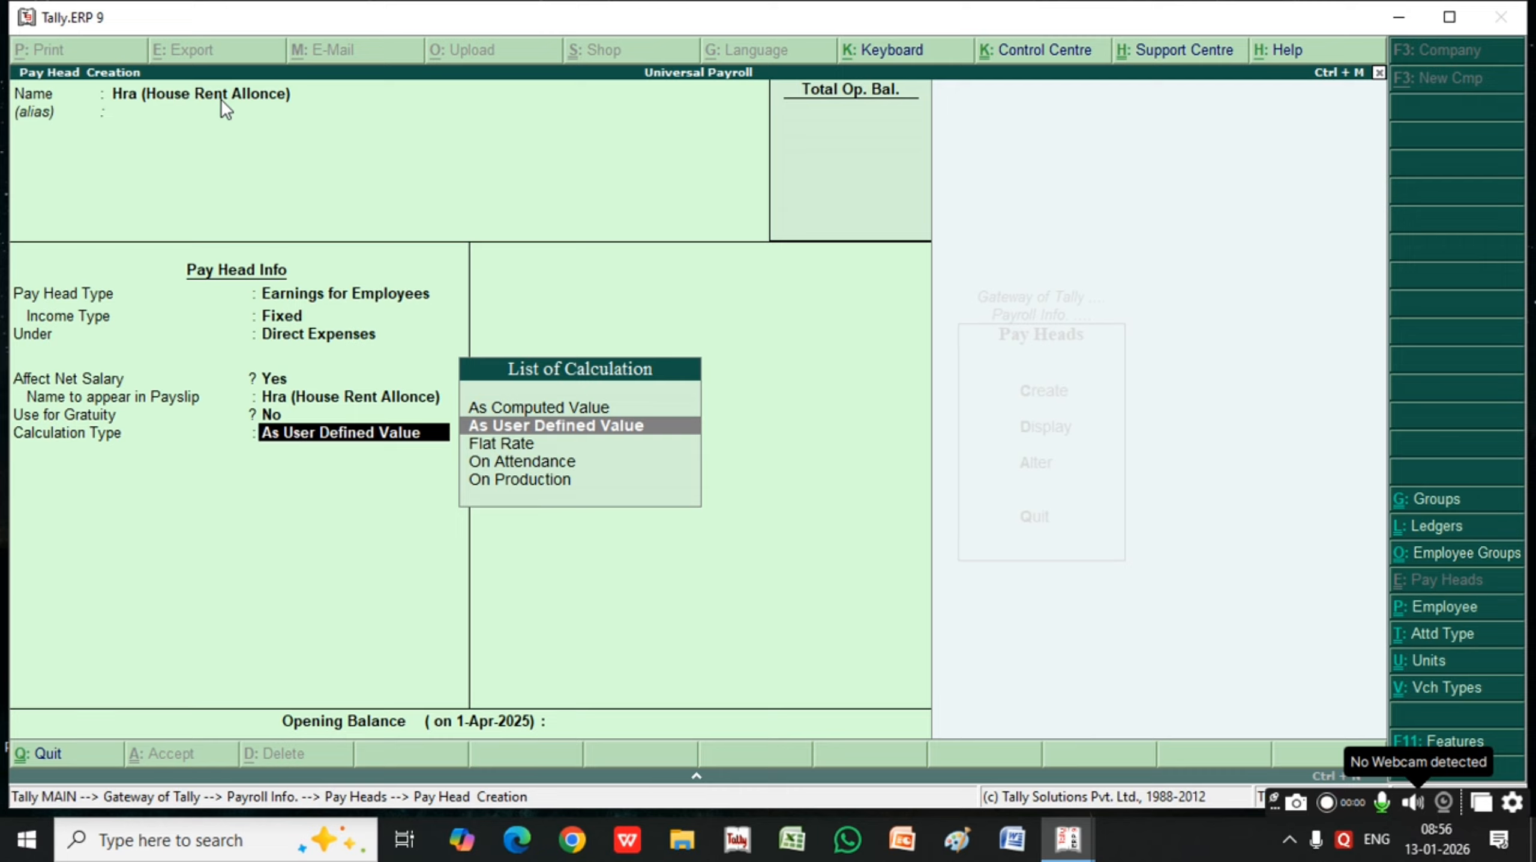
# Set HRA's calculation type to As Computed Value and its rounding method to Upward Rounding with limit 1
pyautogui.press('Up')
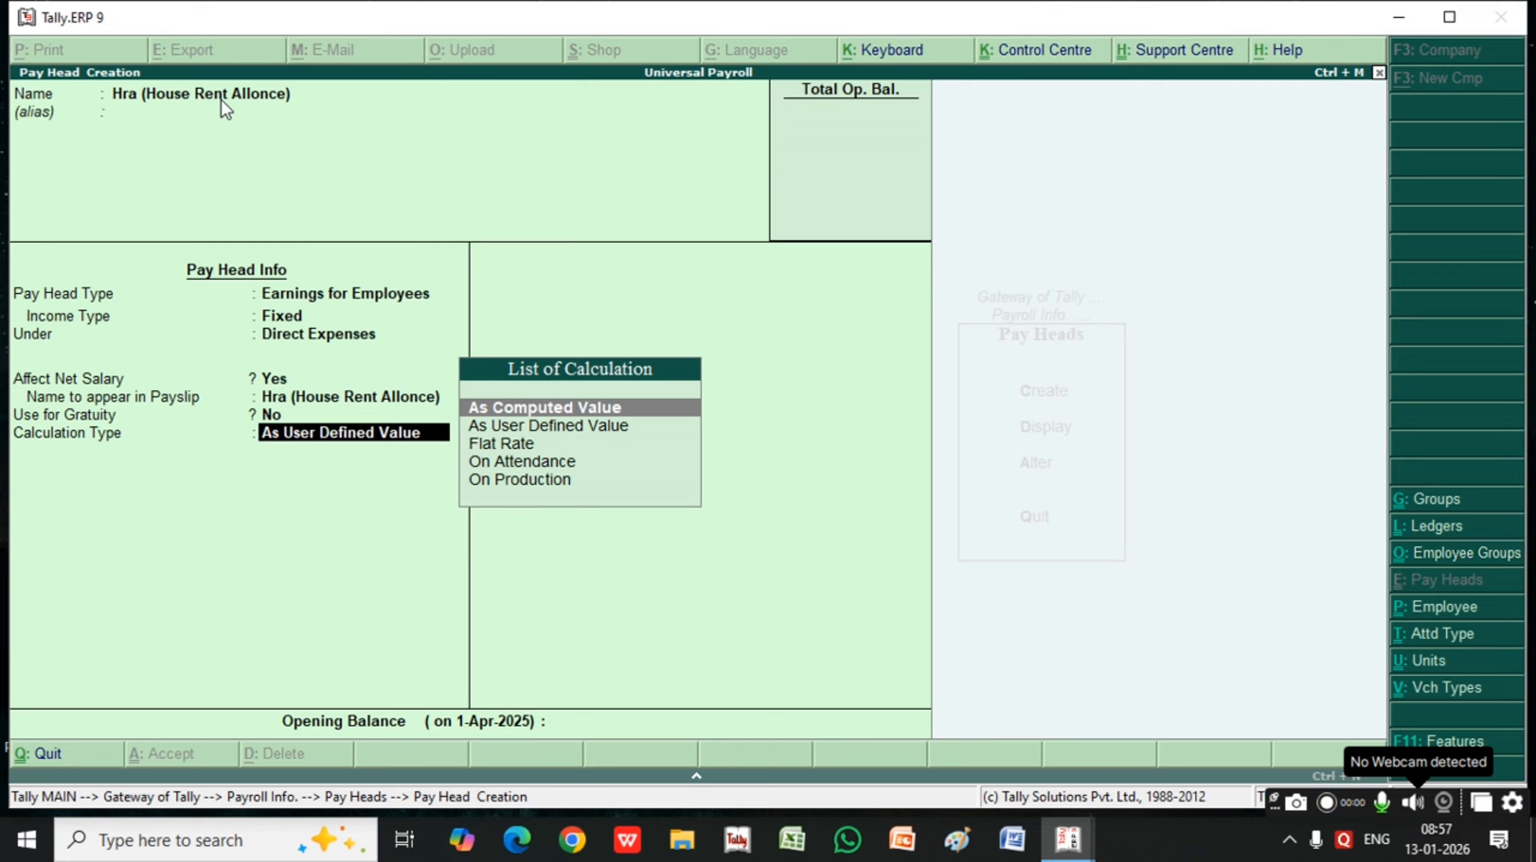
pyautogui.press('Return')
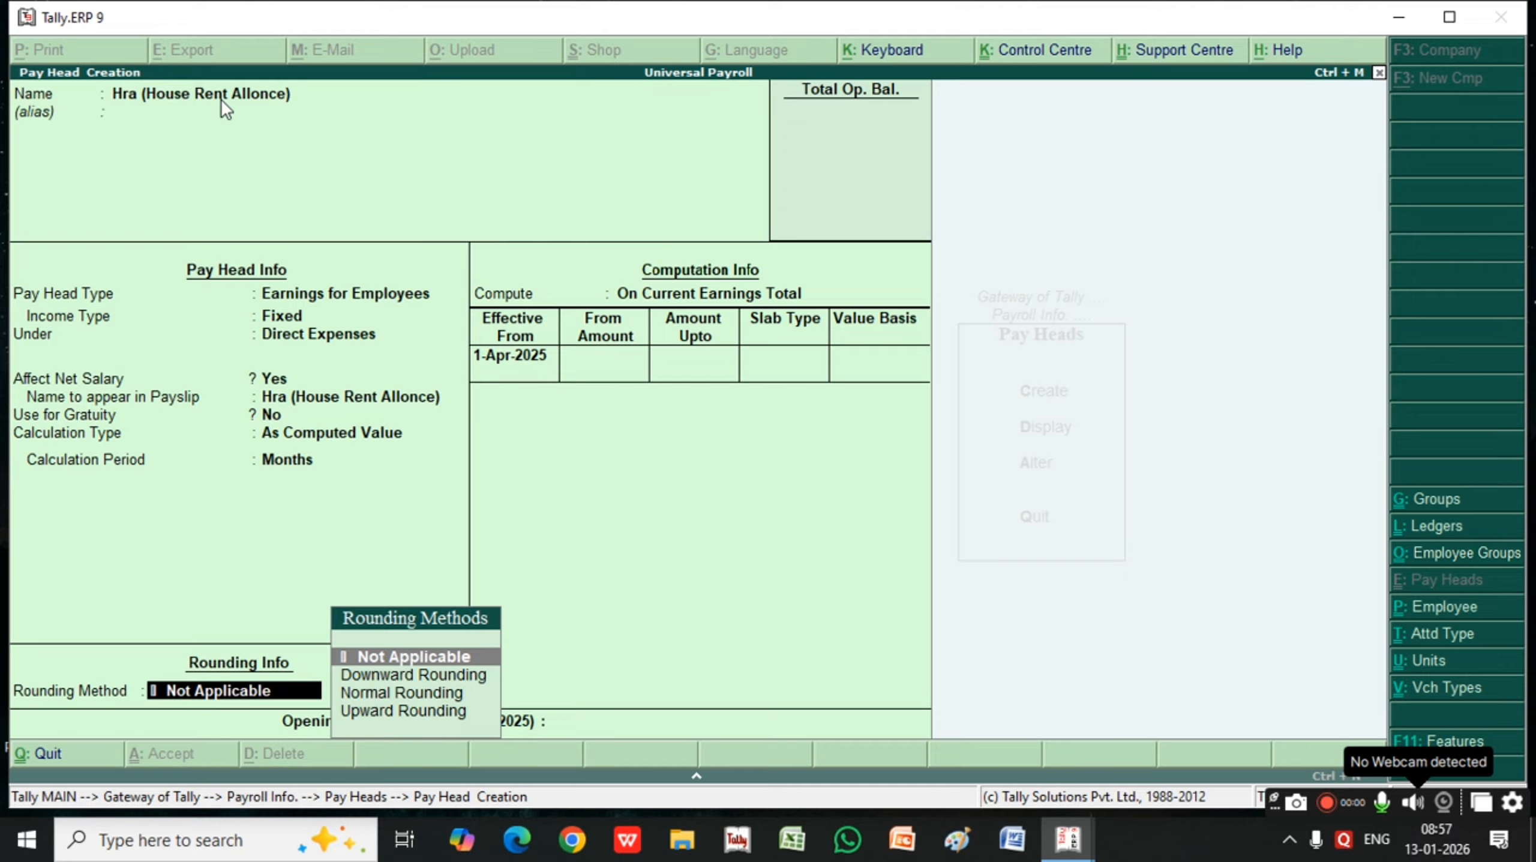
pyautogui.press('Down')
pyautogui.press('Down')
pyautogui.press('Down')
pyautogui.press('Return')
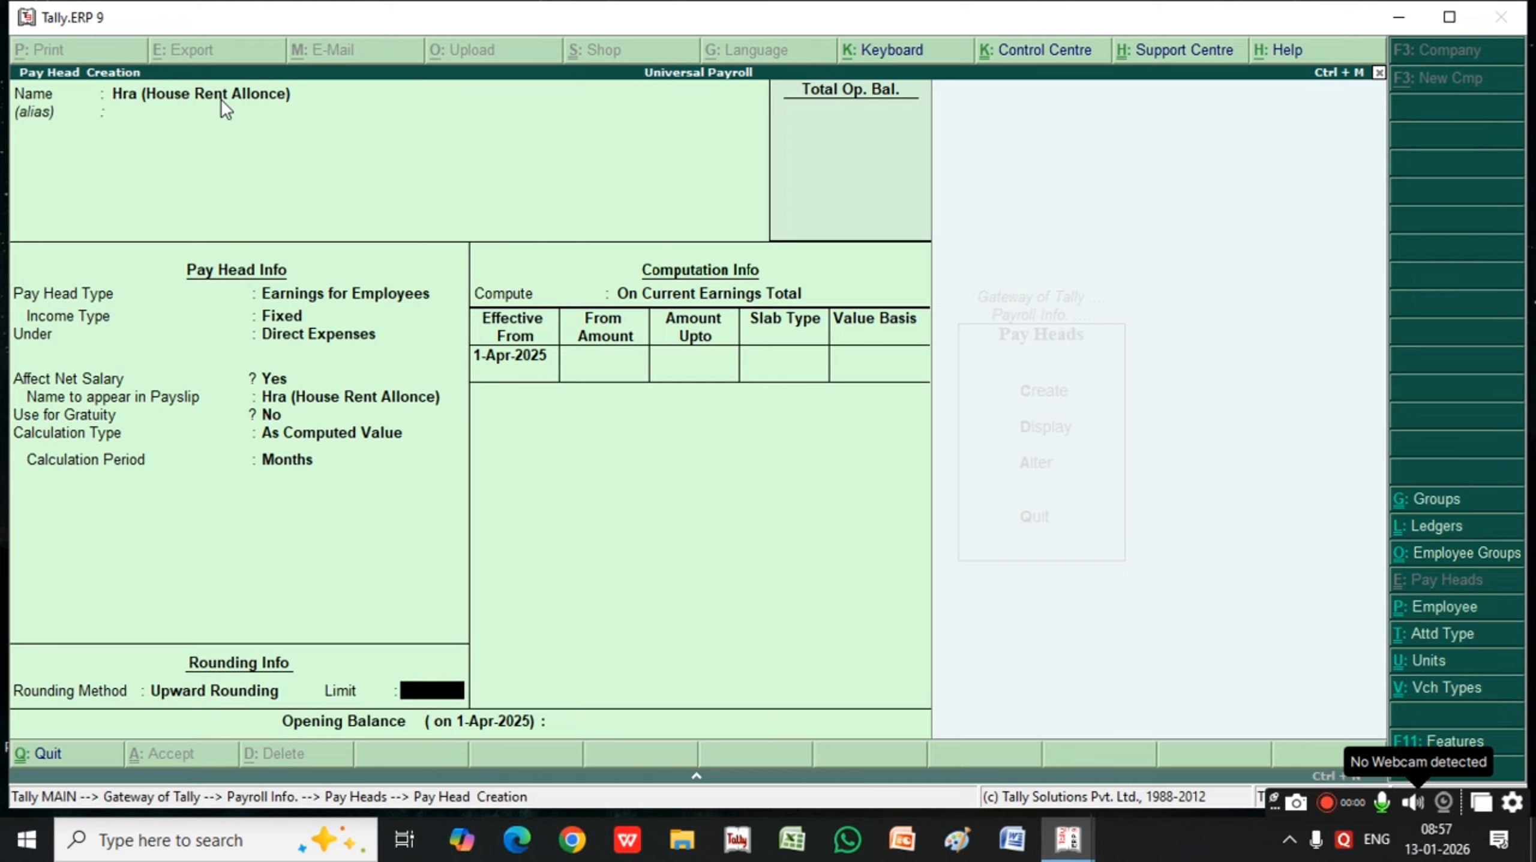
pyautogui.write('1')
pyautogui.press('Return')
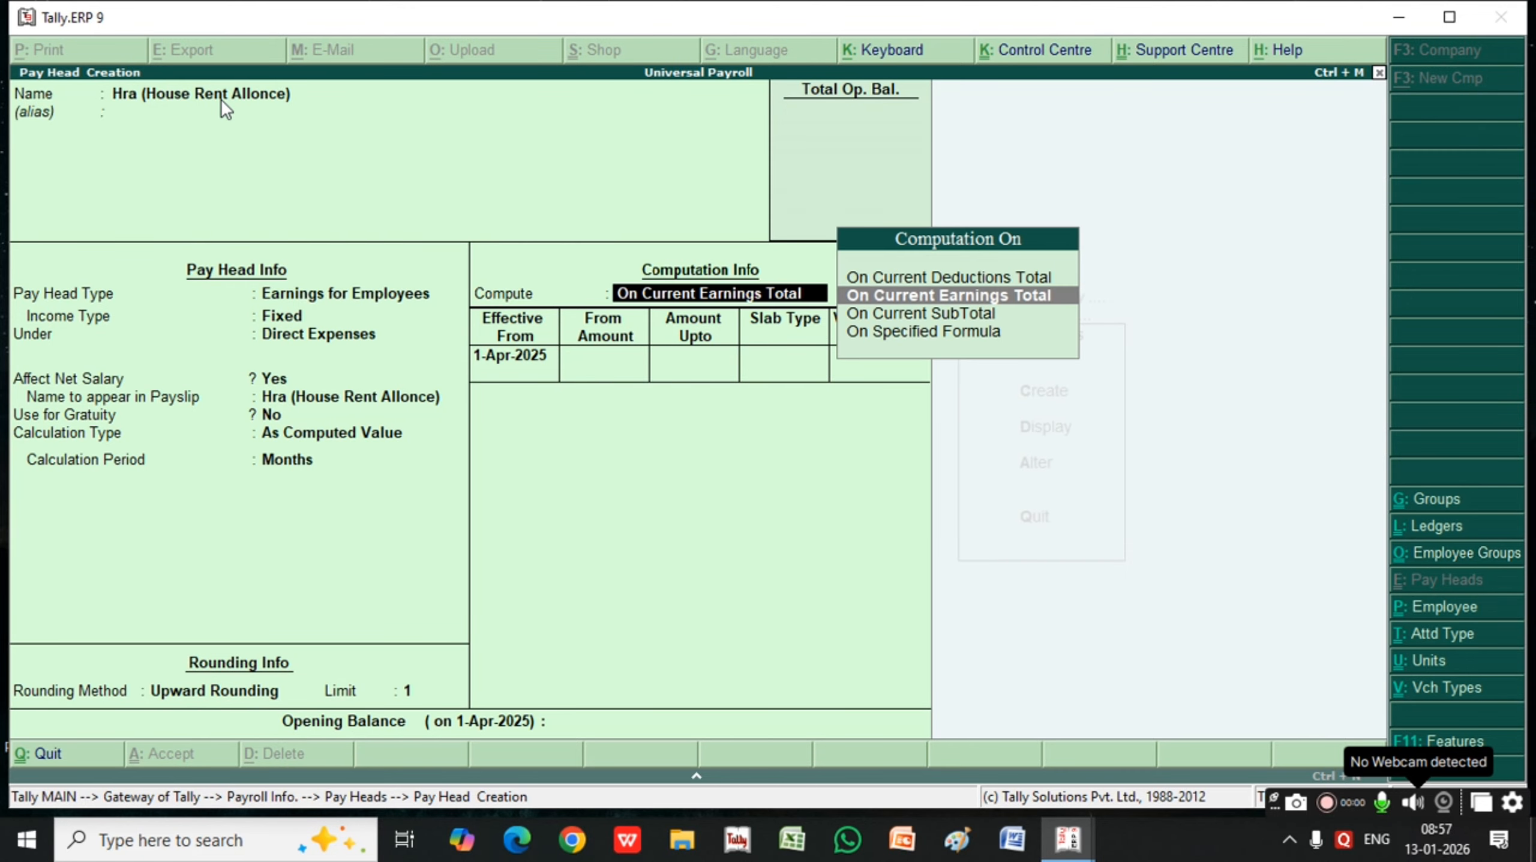
# Compute HRA on Current Earnings Total and add a slab of 10 percent for amounts up to 5,000
pyautogui.press('Return')
pyautogui.press('Return')
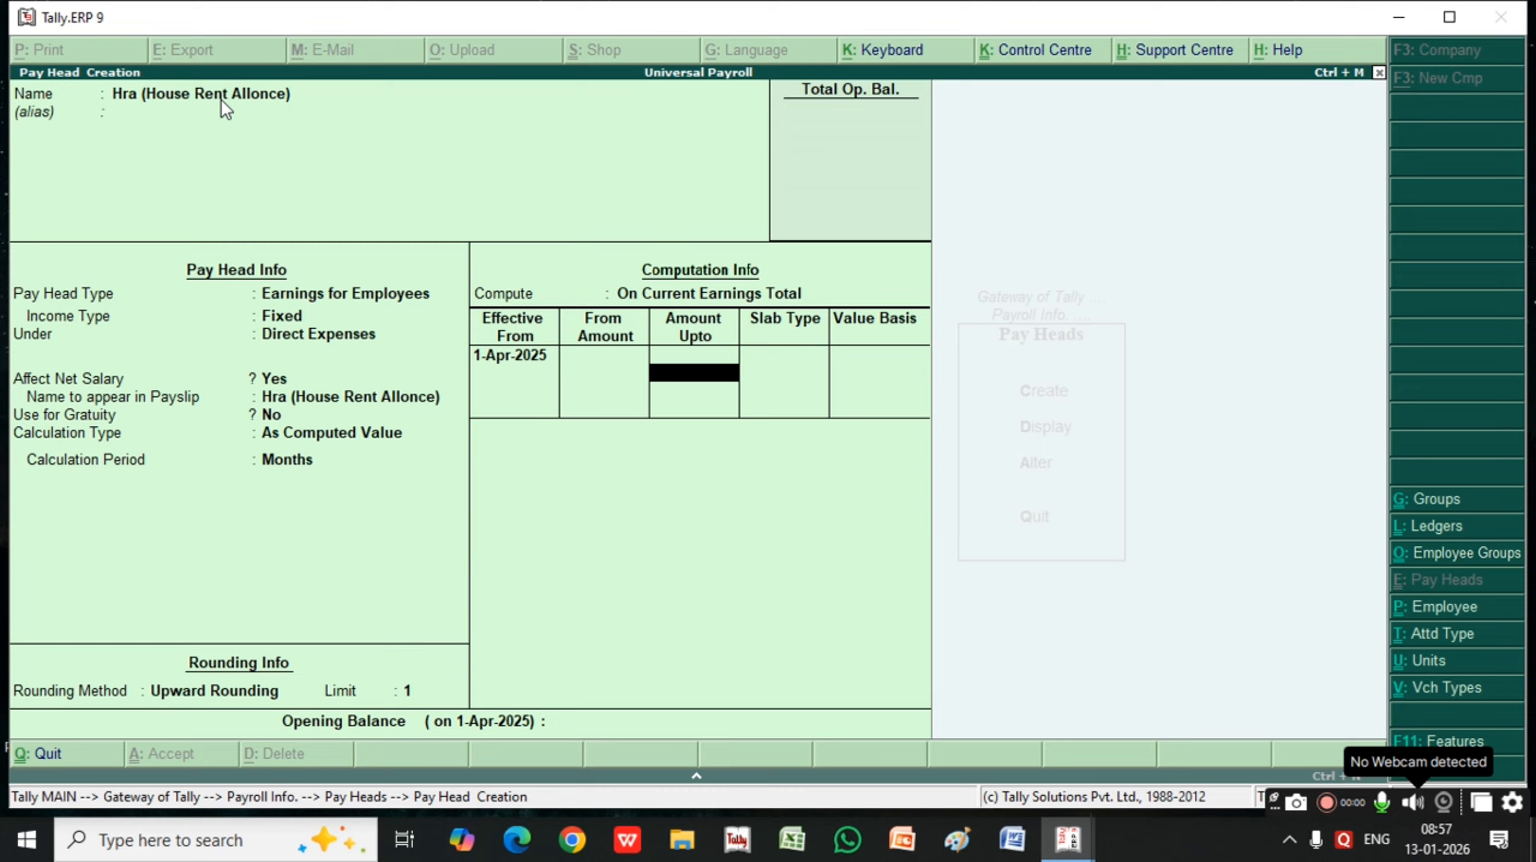
pyautogui.write('5000')
pyautogui.press('Return')
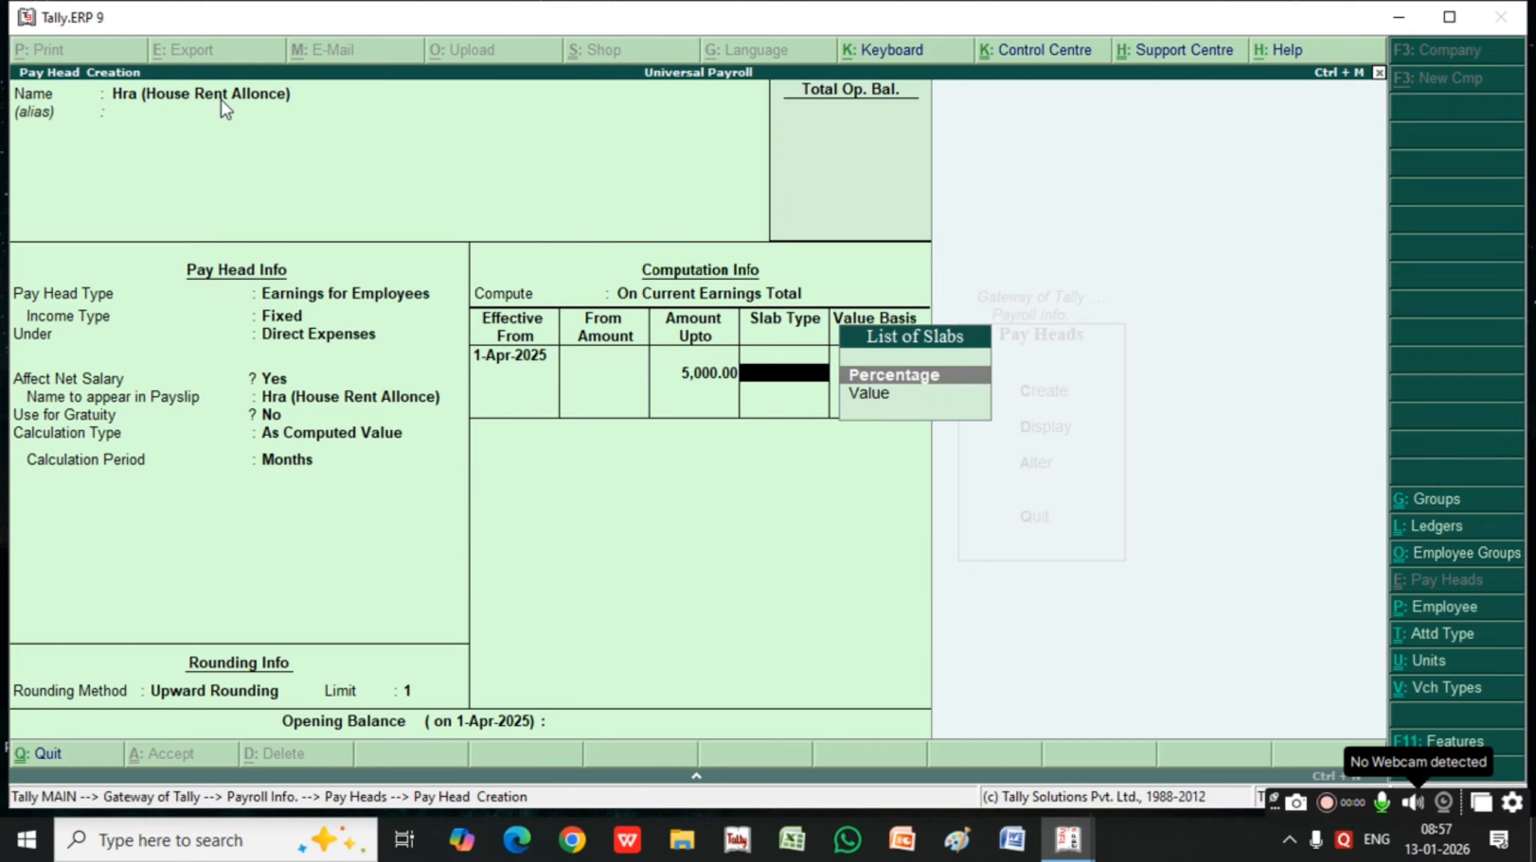
pyautogui.press('Return')
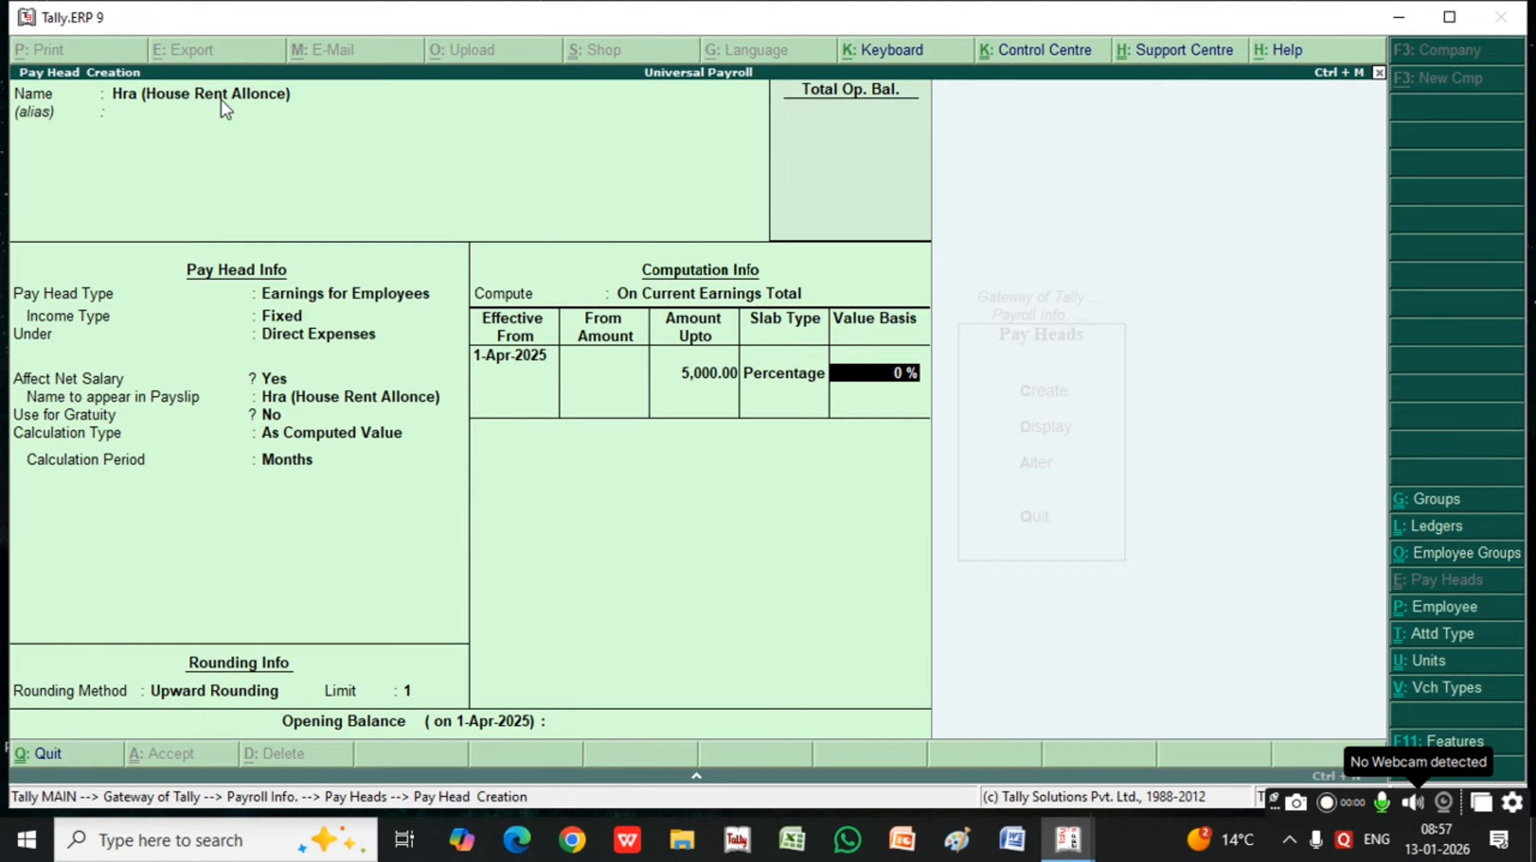
pyautogui.write('10')
pyautogui.press('Return')
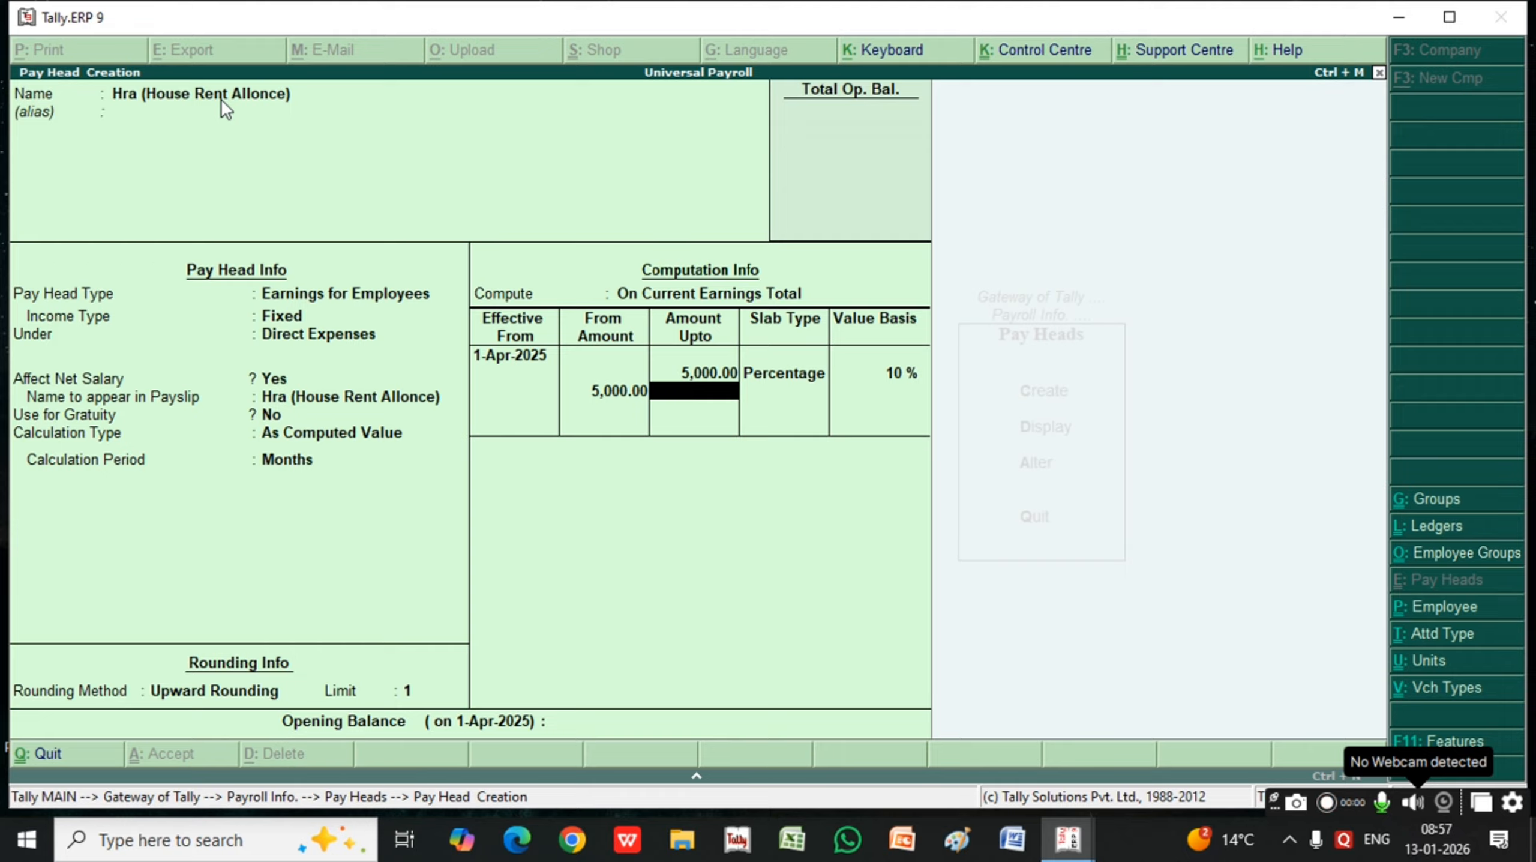
# Add a 20 percent slab for amounts from 5,000 with no upper limit, leave the opening balance blank and save the HRA pay head
pyautogui.press('Return')
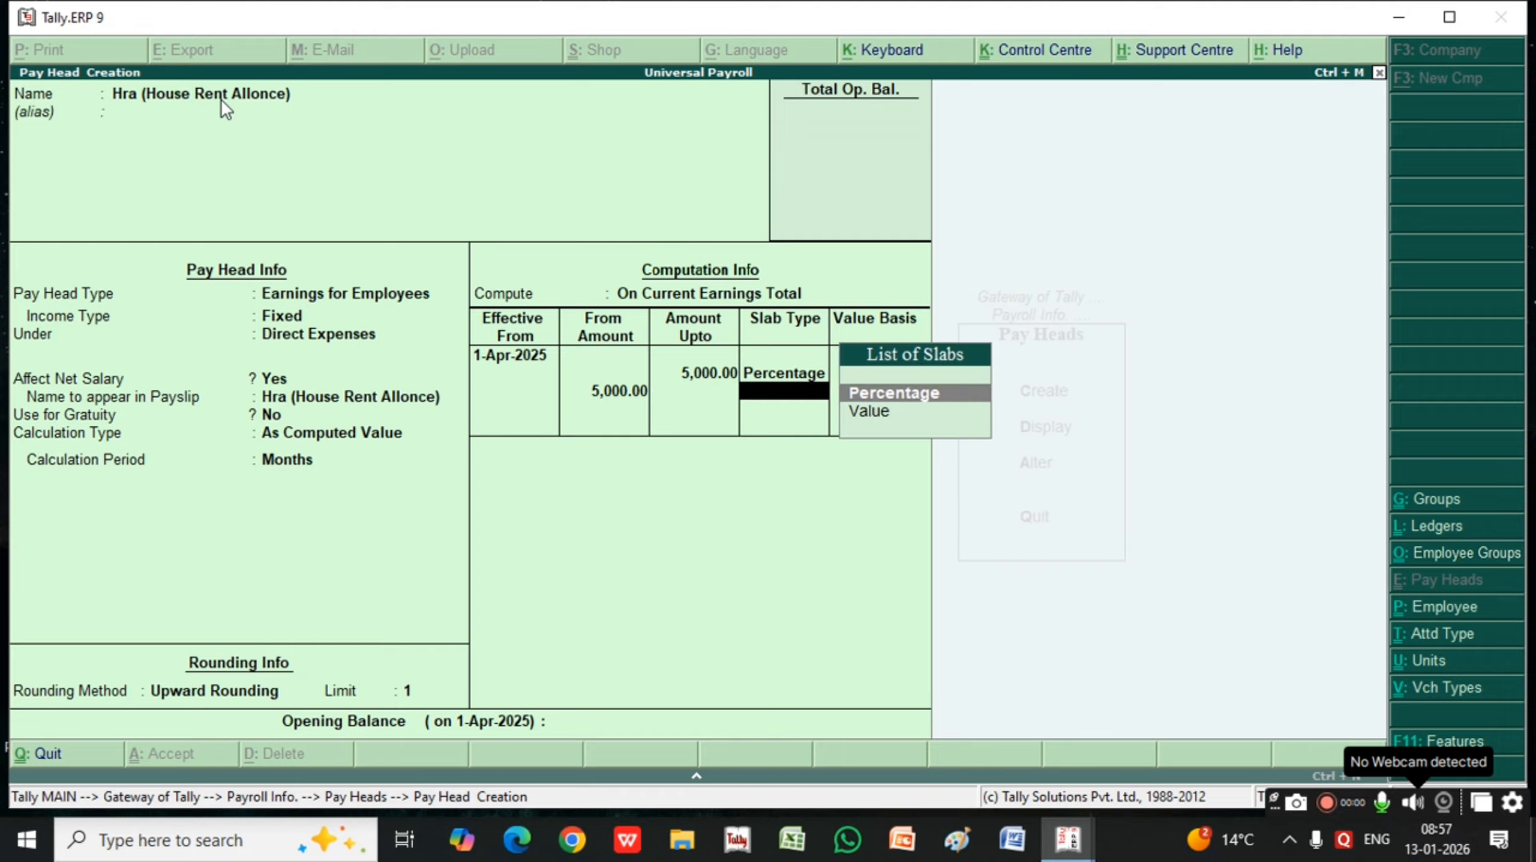
pyautogui.press('Return')
pyautogui.write('20')
pyautogui.press('Return')
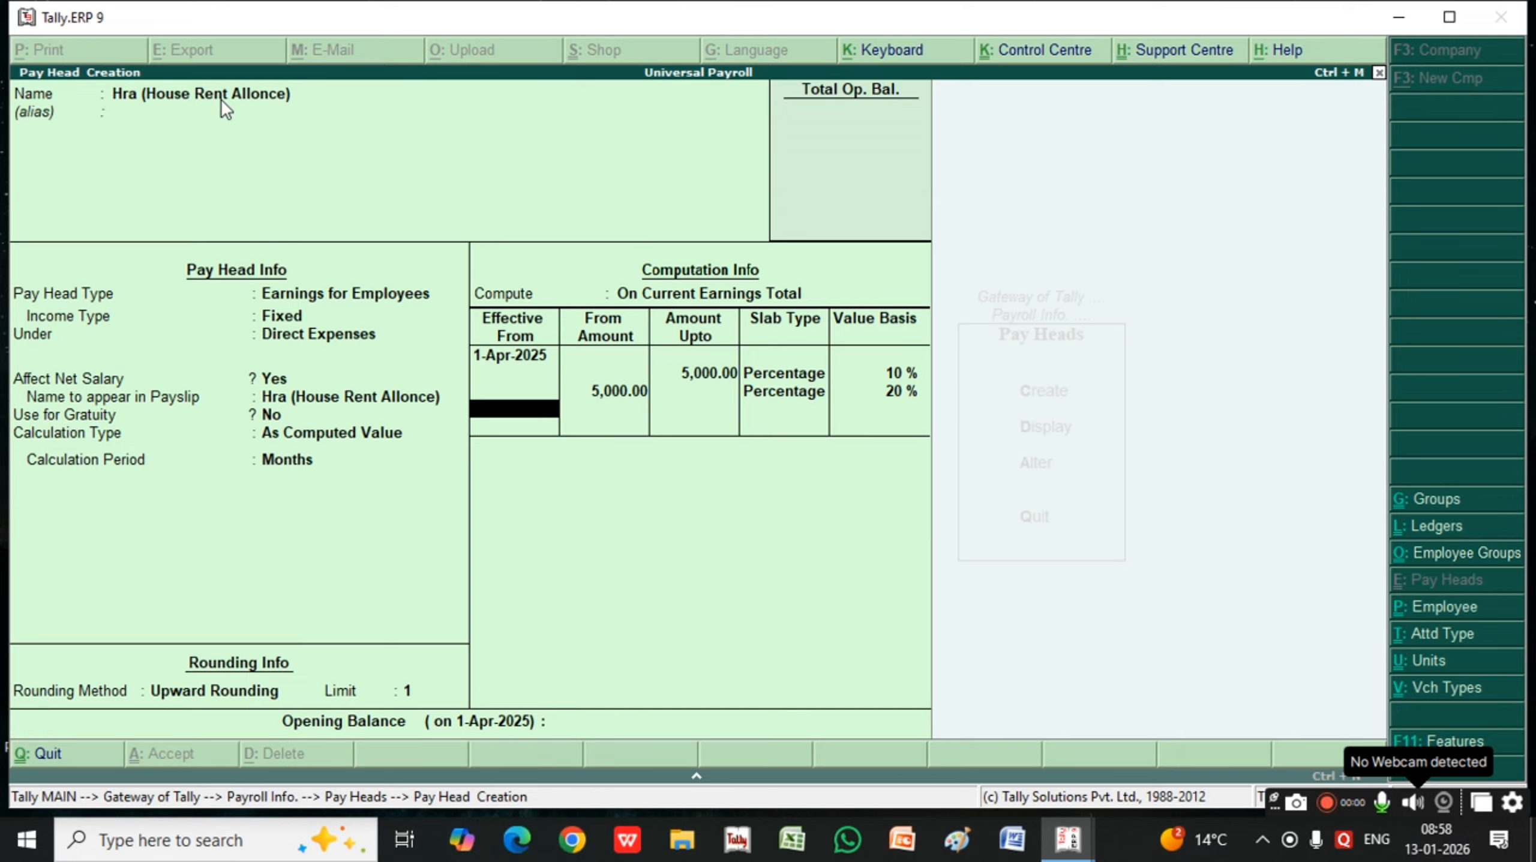
pyautogui.press('Return')
pyautogui.press('Return')
pyautogui.press('Return')
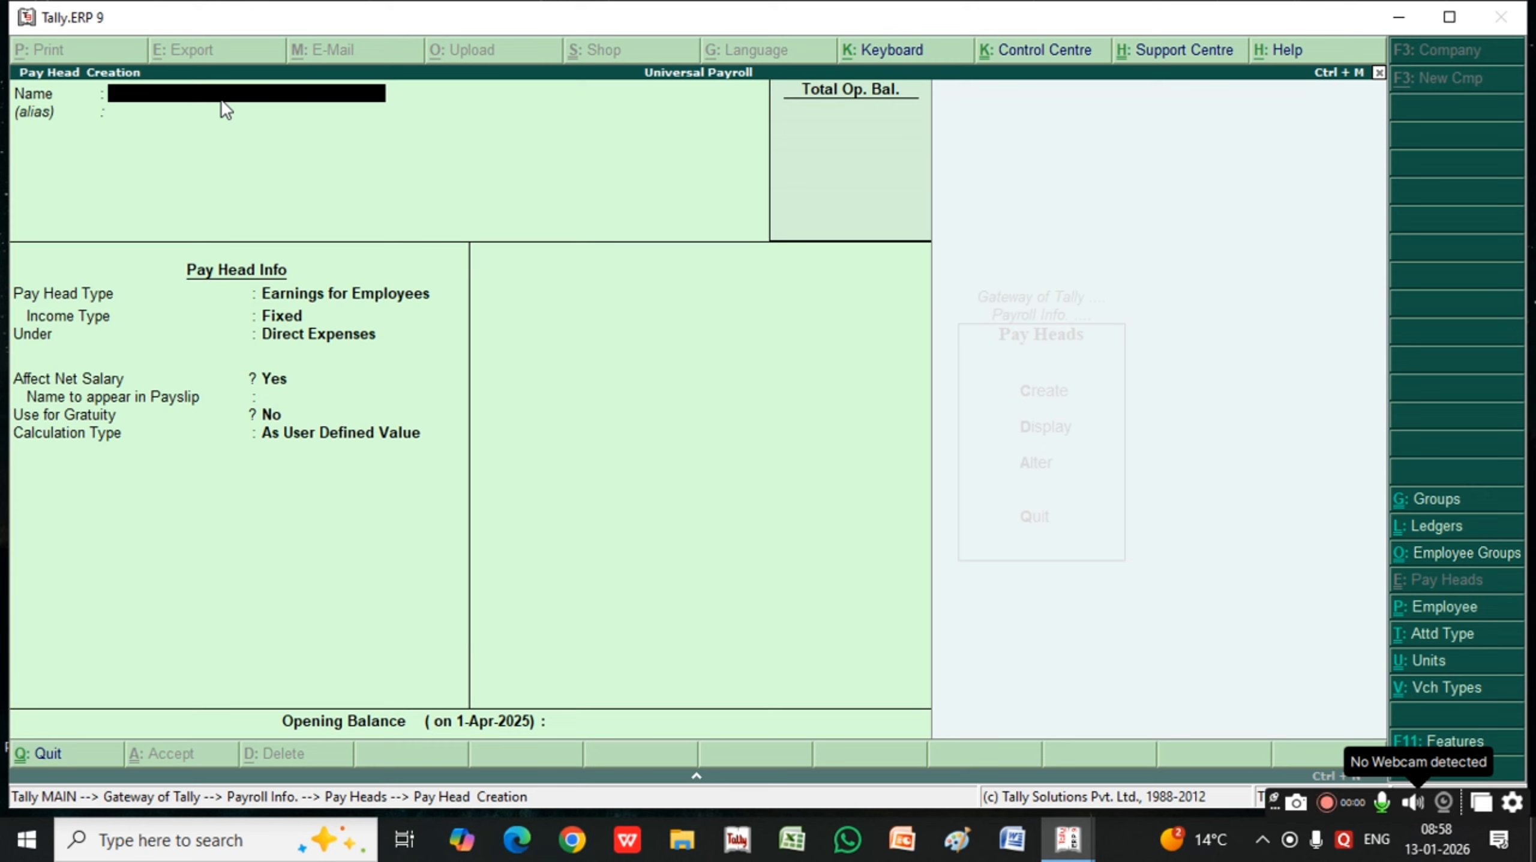
# Name the next pay head "Conveyance Allonce" and leave its alias blank
pyautogui.write('Conveyance')
pyautogui.press('BackSpace')
pyautogui.press('BackSpace')
pyautogui.press('BackSpace')
pyautogui.press('BackSpace')
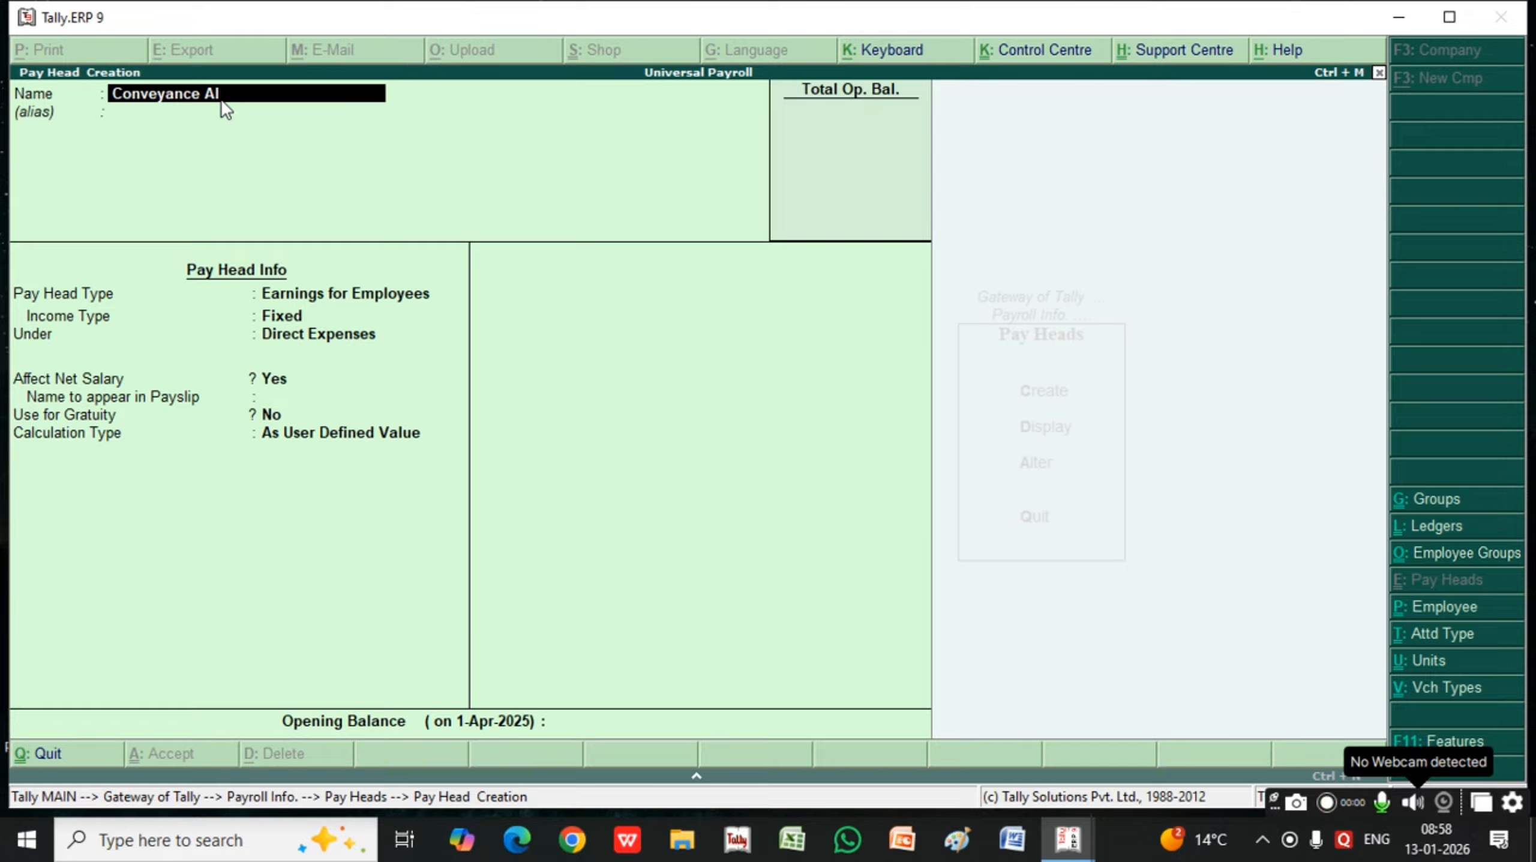
pyautogui.write('lonce')
pyautogui.press('Return')
pyautogui.press('Return')
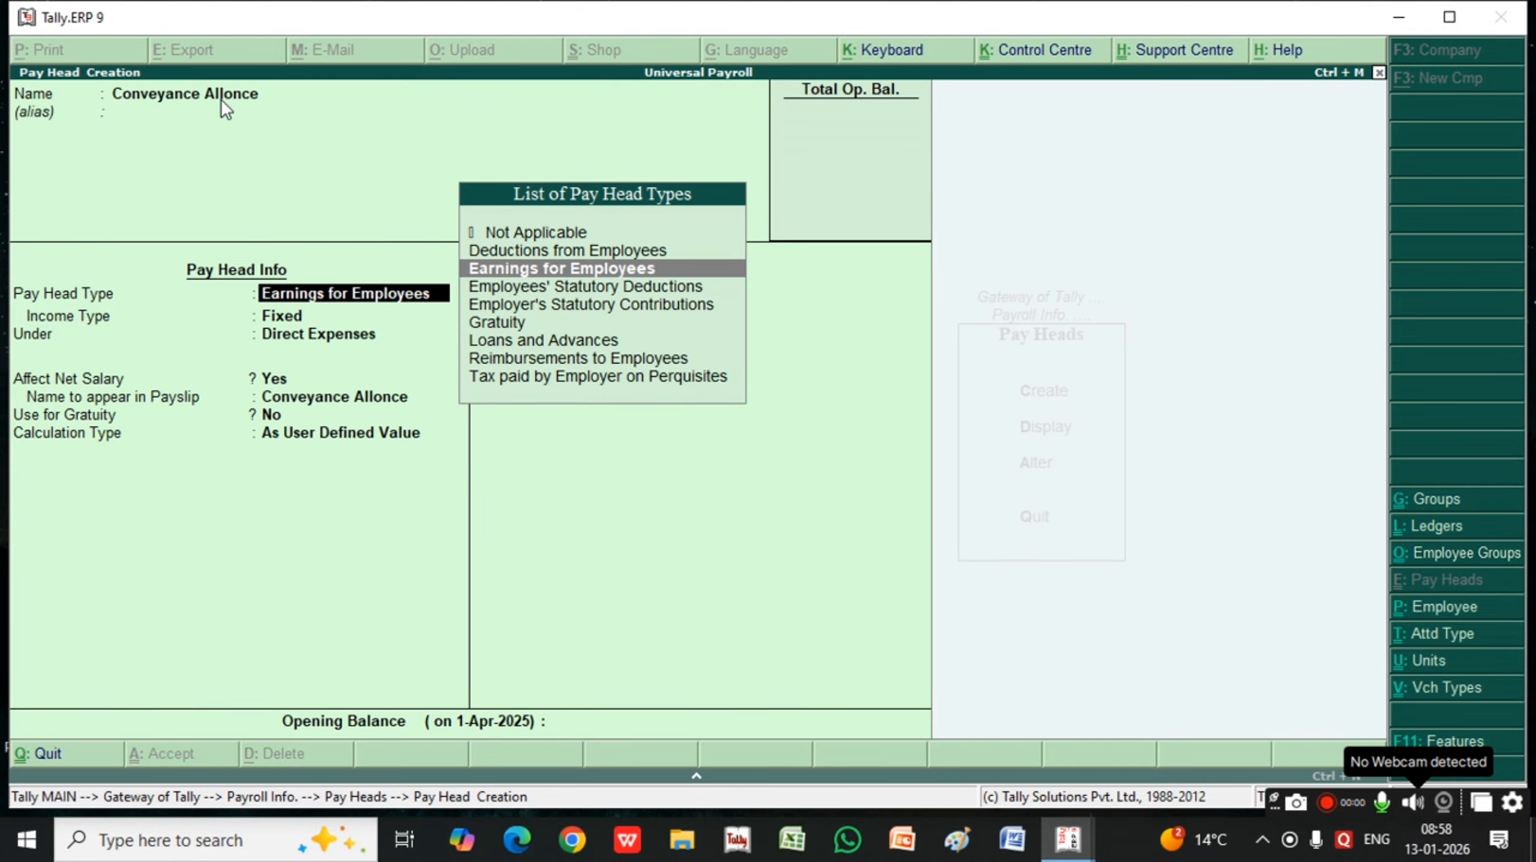
# Keep Conveyance Allonce as fixed Earnings for Employees under Direct Expenses, affecting net salary, with its default payslip name and no gratuity use
pyautogui.press('Return')
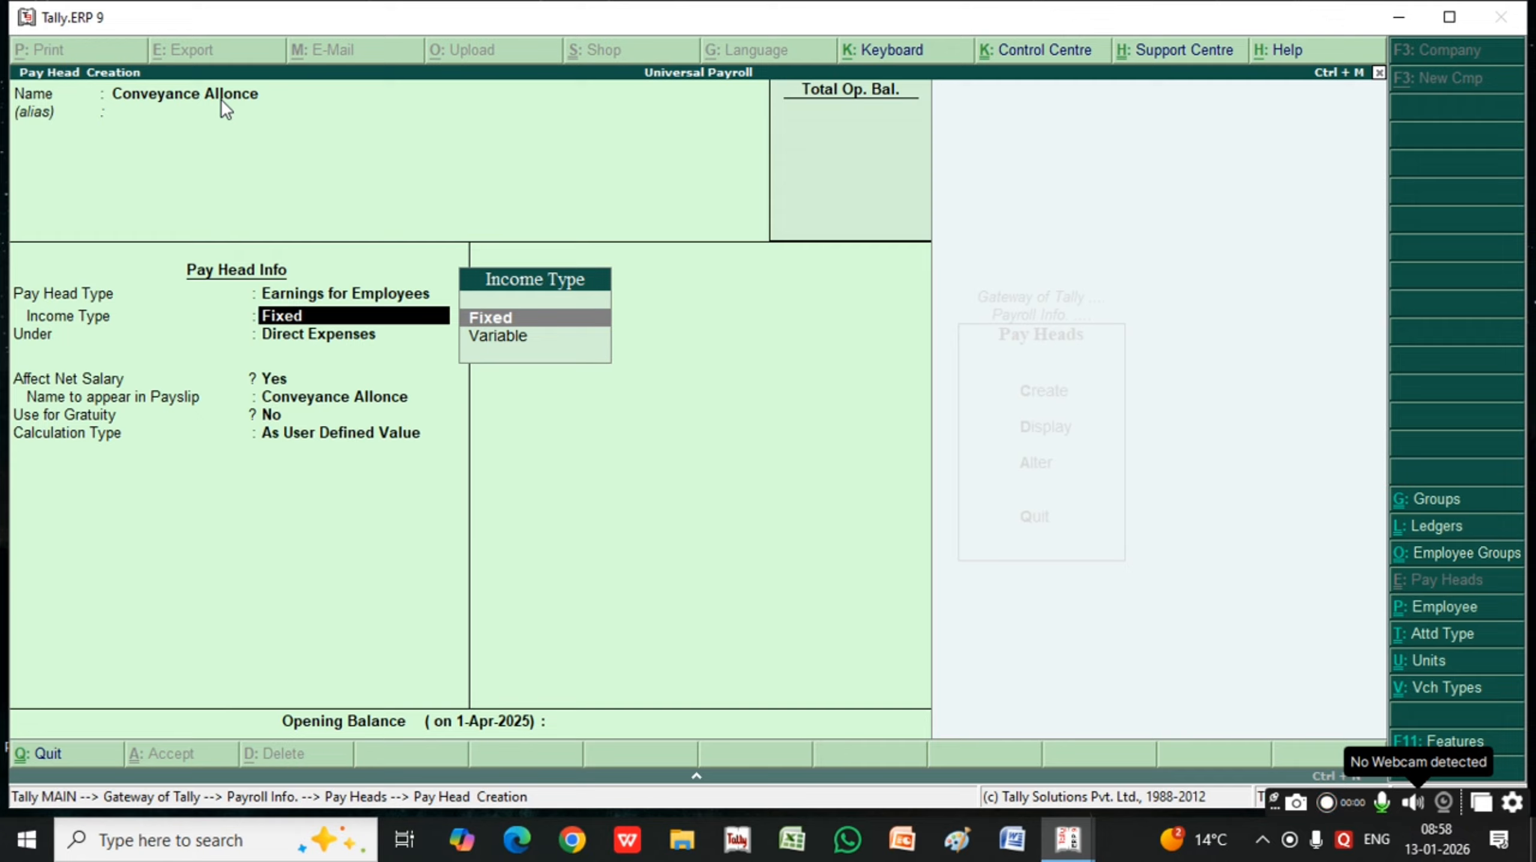
pyautogui.press('Return')
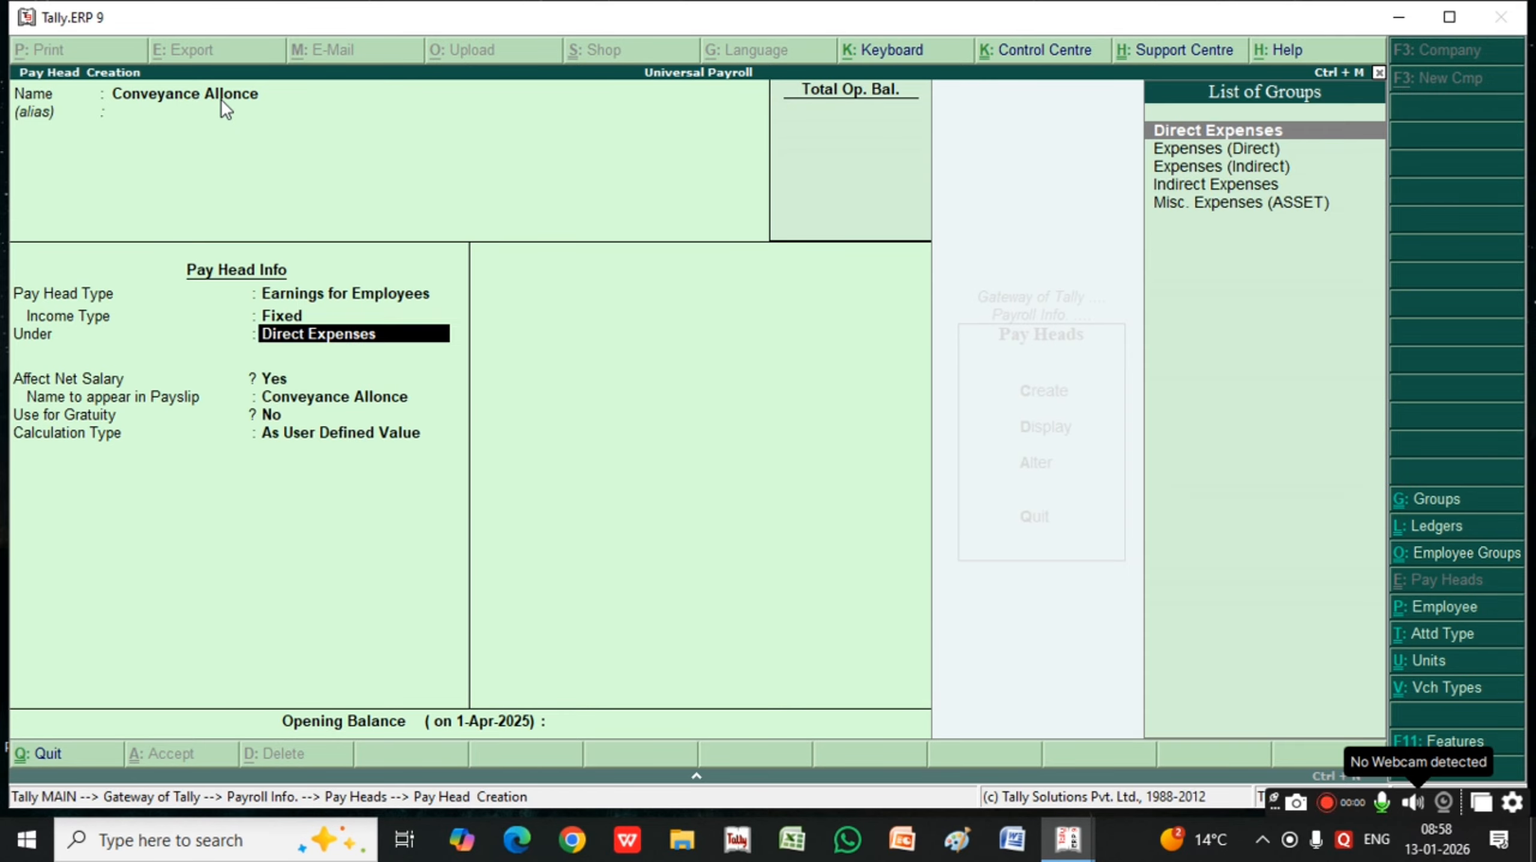
pyautogui.press('Return')
pyautogui.press('Return')
pyautogui.press('Return')
pyautogui.press('Return')
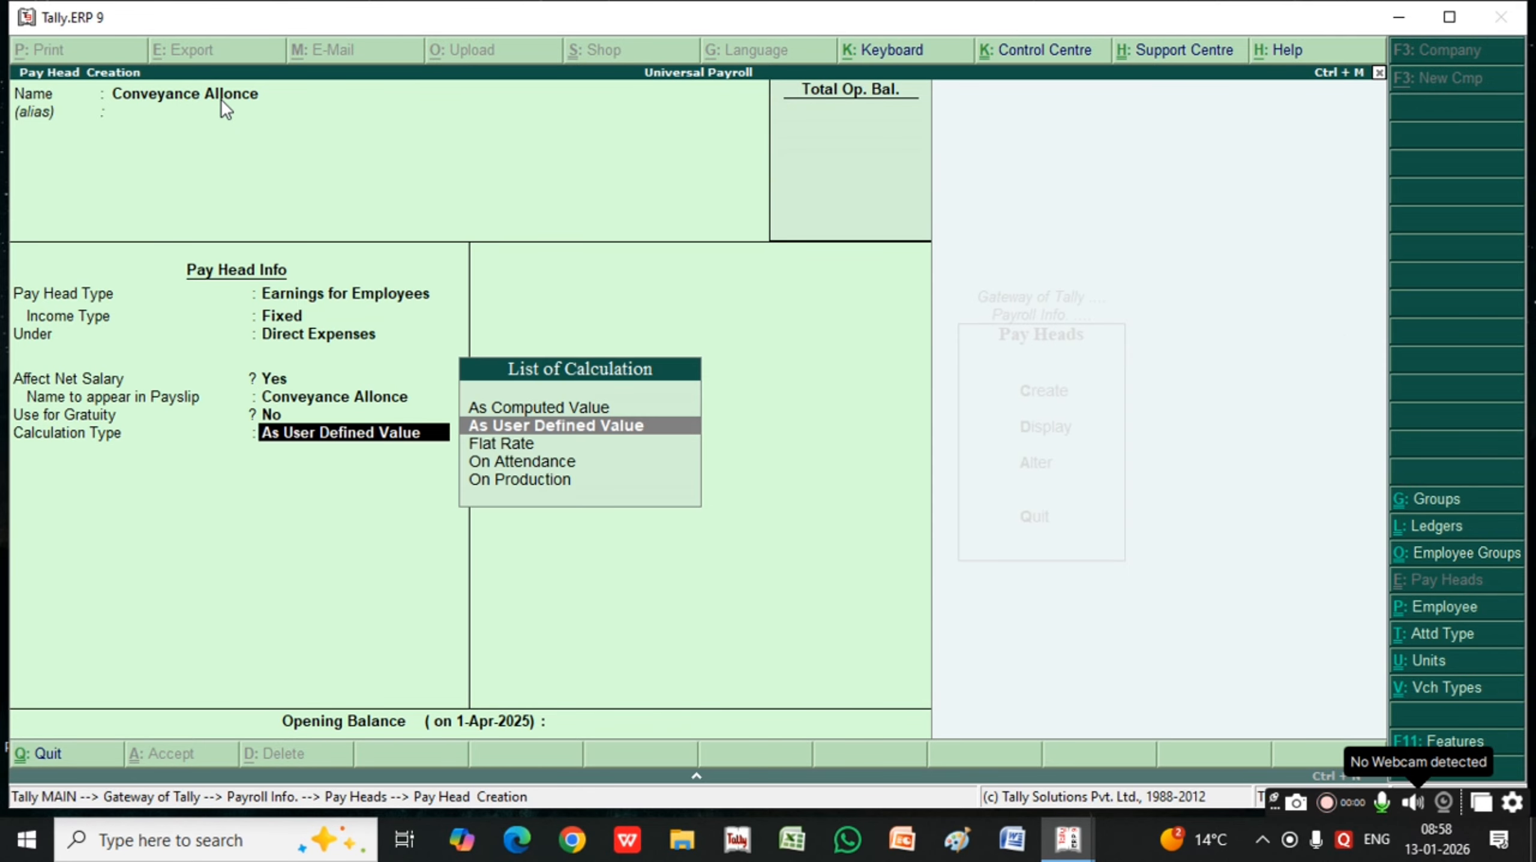
pyautogui.press('BackSpace')
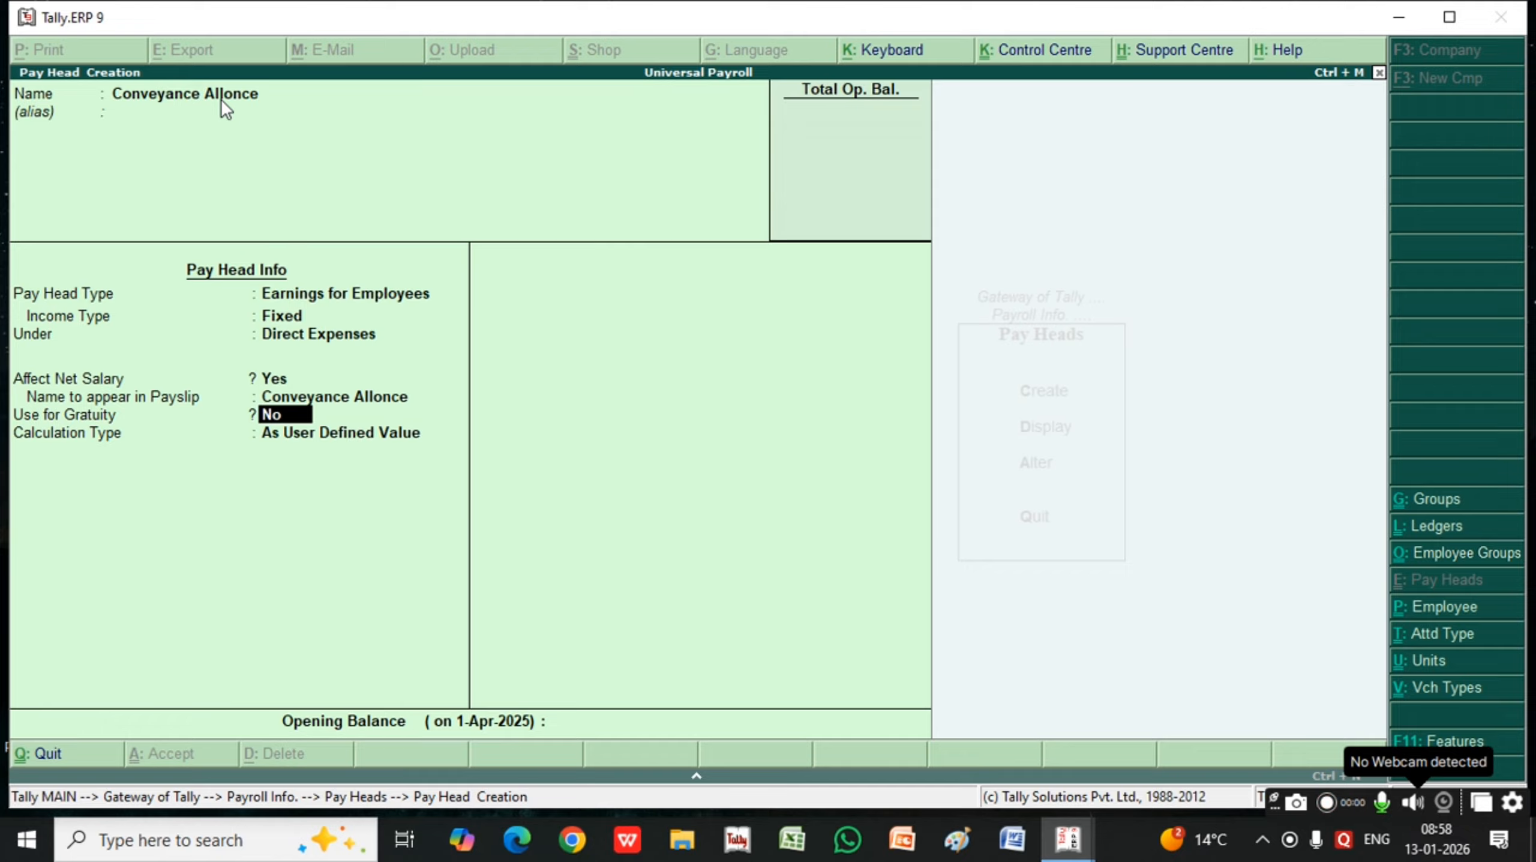
pyautogui.press('BackSpace')
pyautogui.press('Return')
pyautogui.press('Return')
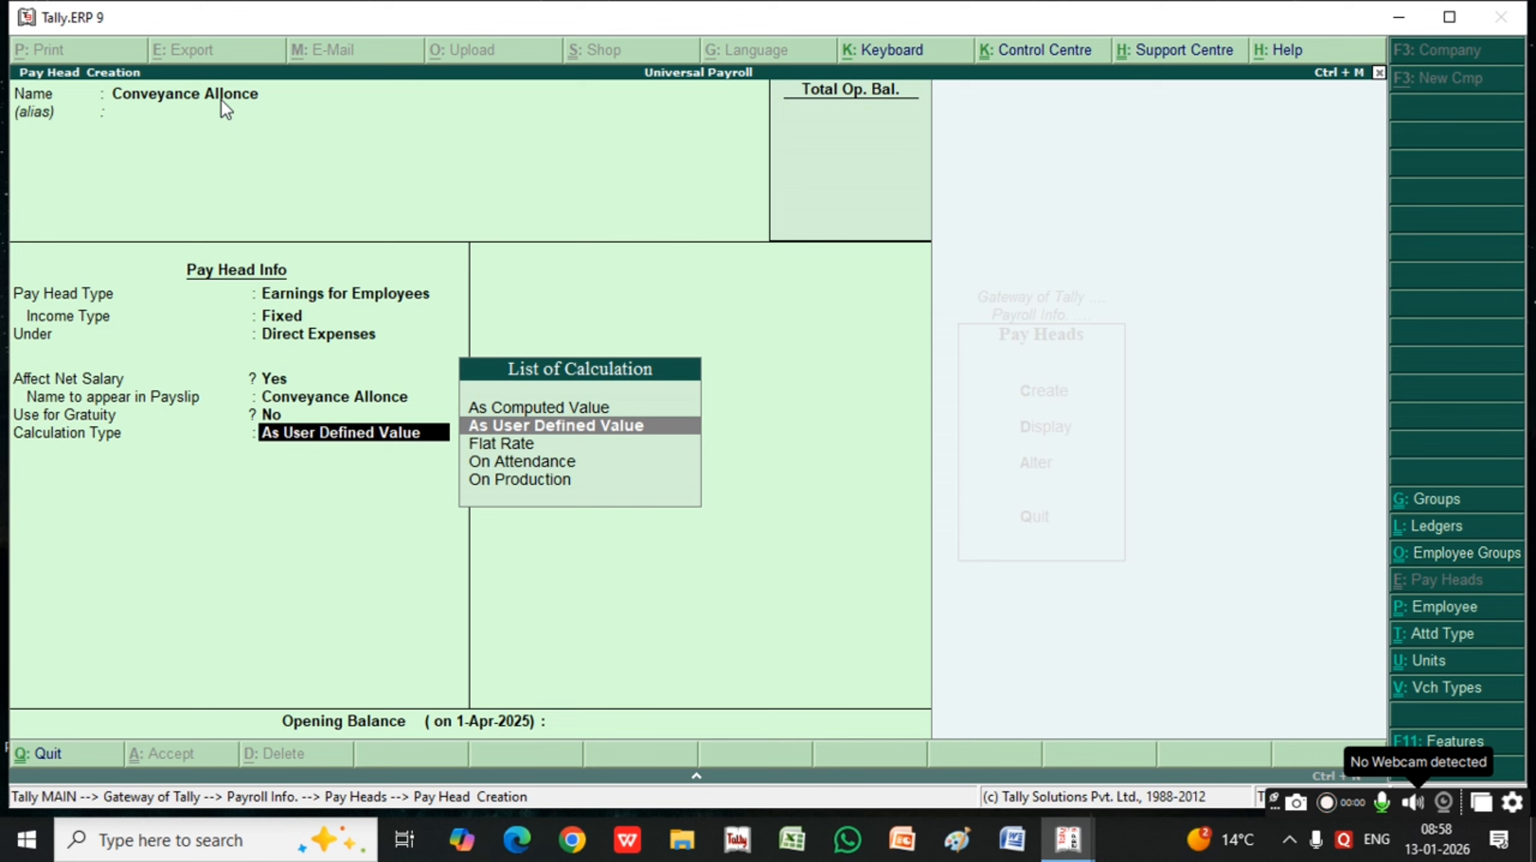
# Set Conveyance Allonce's calculation type to Flat Rate and its calculation period to Days
pyautogui.press('Down')
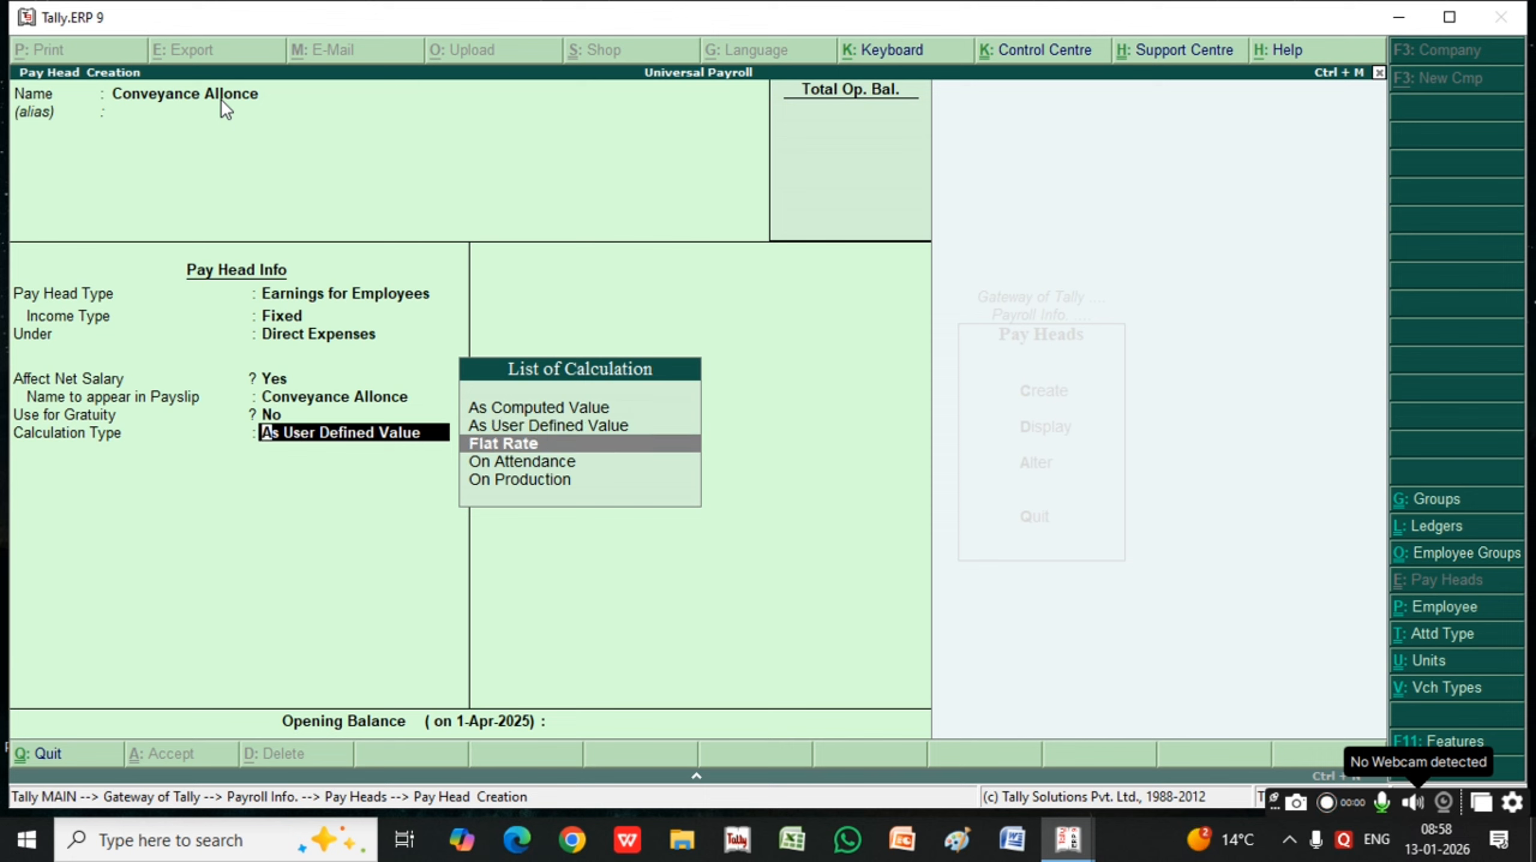
pyautogui.press('Return')
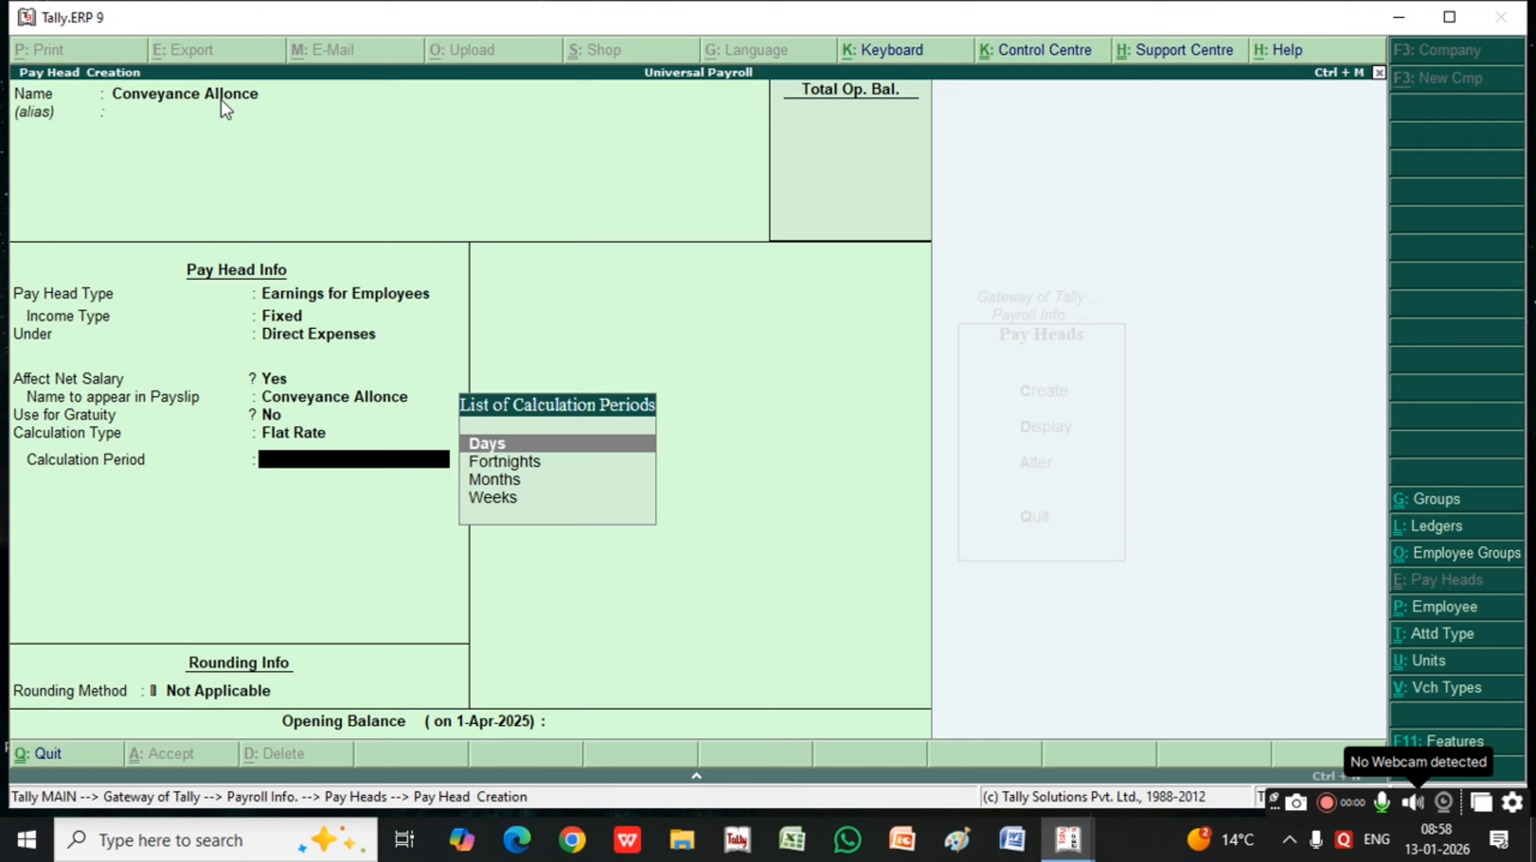
pyautogui.press('Down')
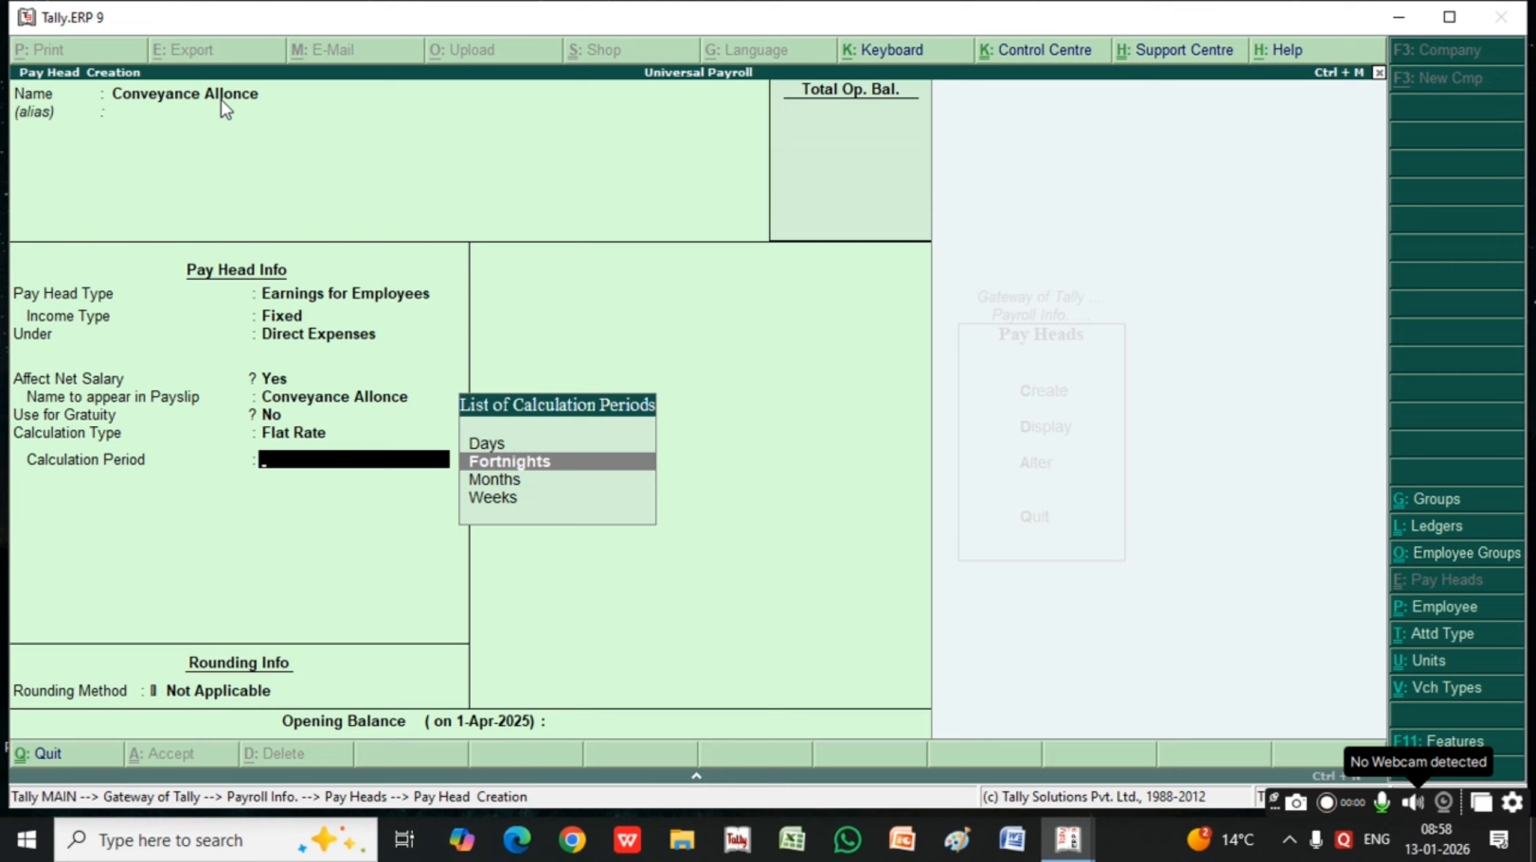
pyautogui.press('Up')
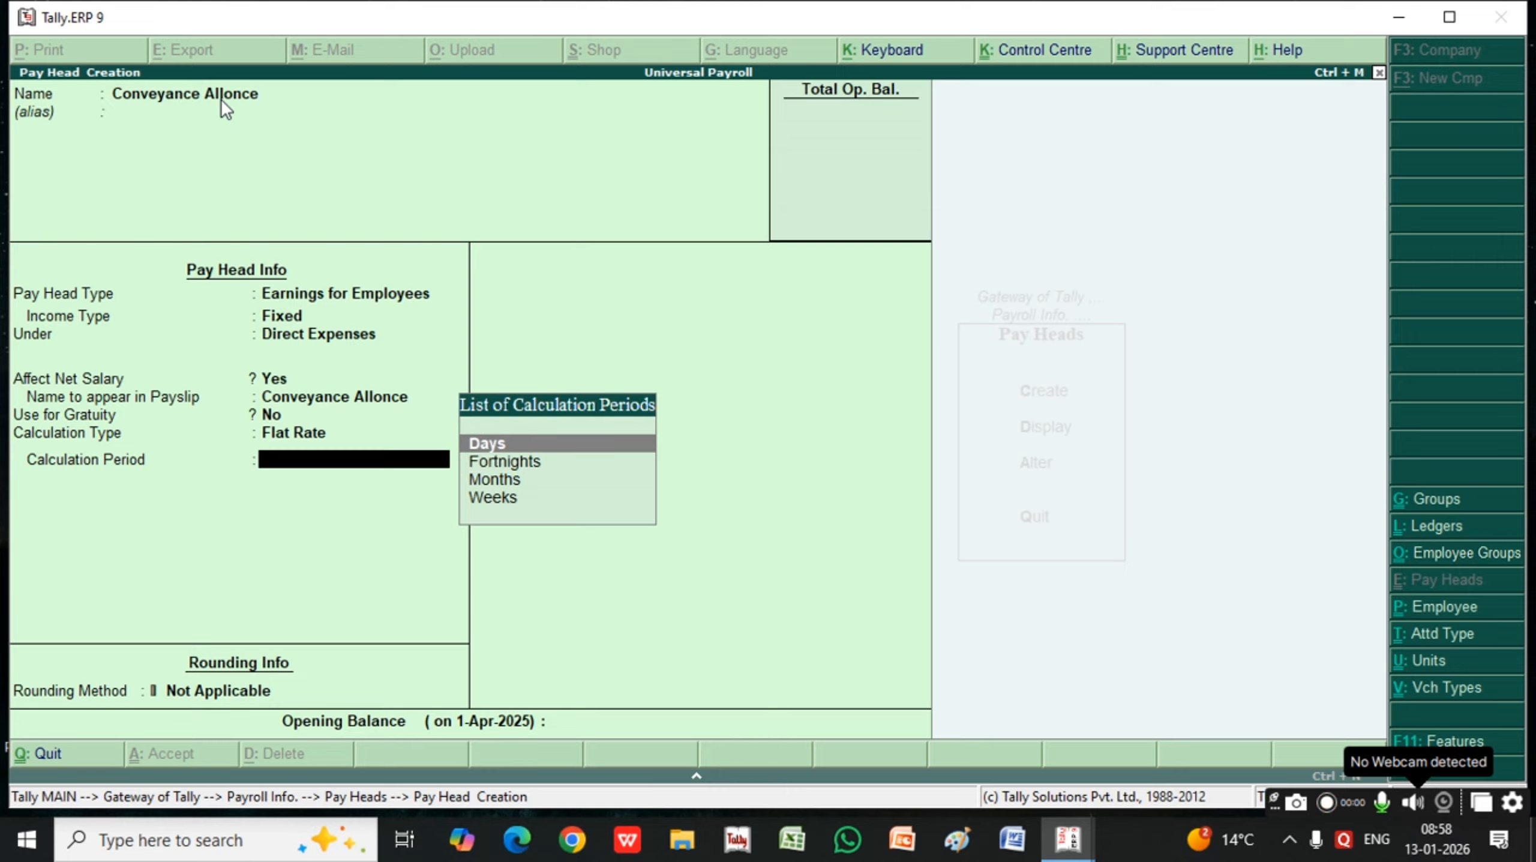
pyautogui.press('Return')
# Choose Upward Rounding with limit 1, leave the opening balance blank and save the Conveyance Allonce pay head
pyautogui.press('Down')
pyautogui.press('Down')
pyautogui.press('Down')
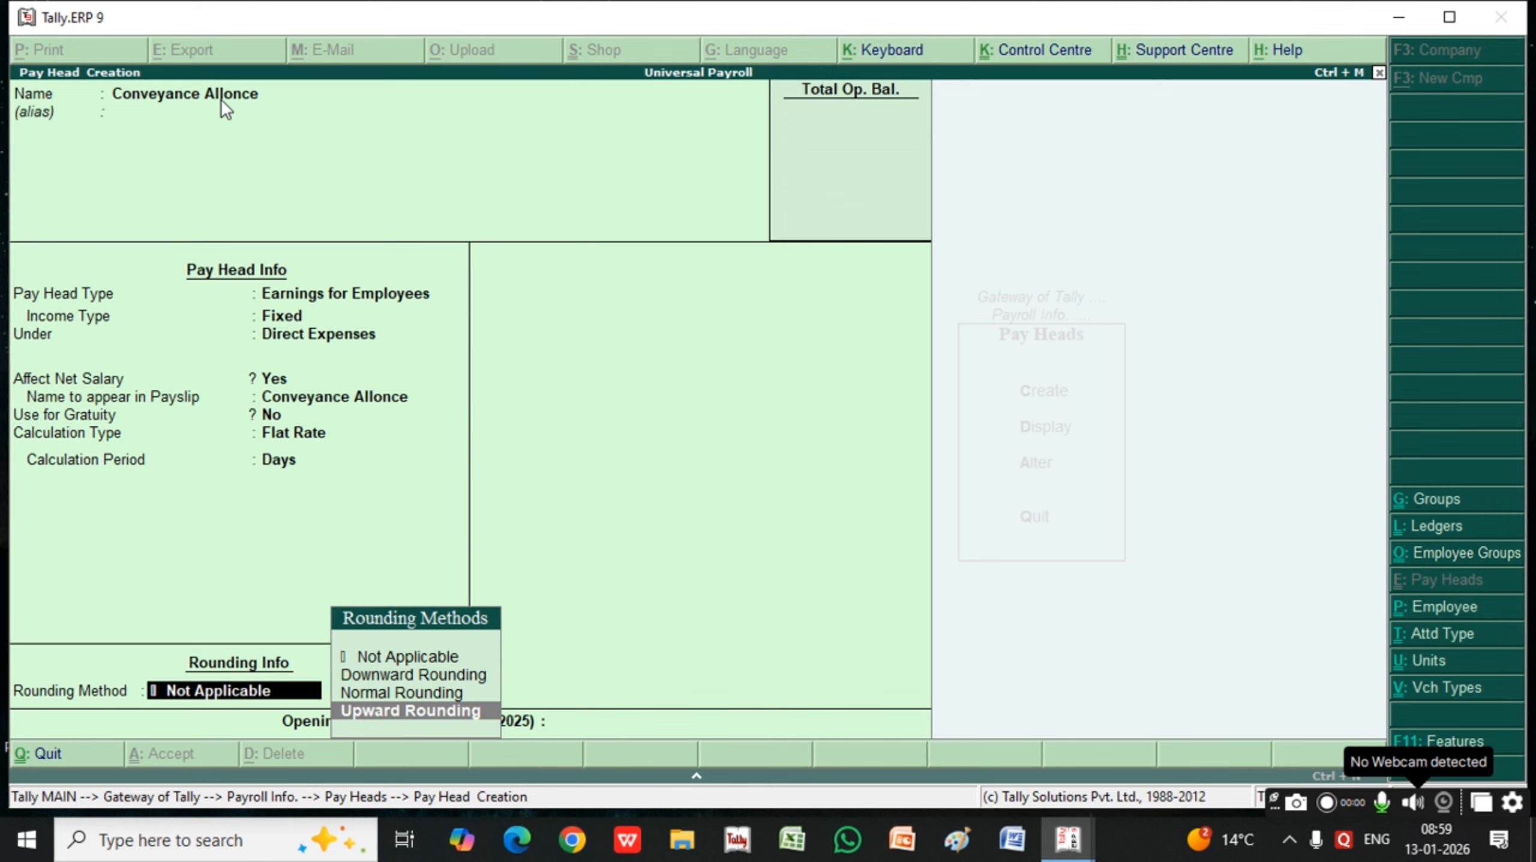
pyautogui.press('Return')
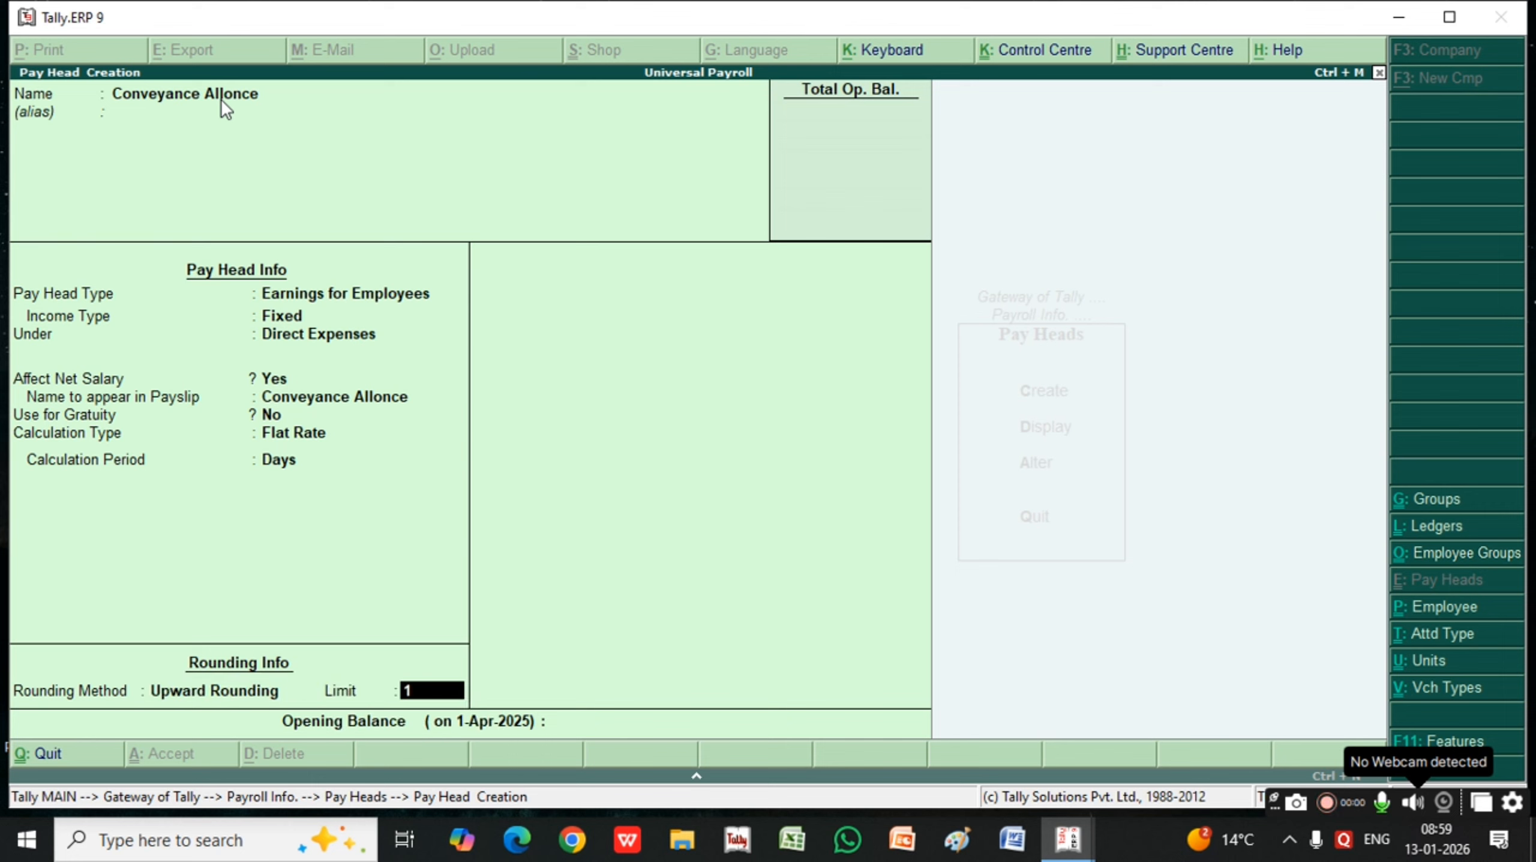
pyautogui.press('Return')
pyautogui.press('Return')
pyautogui.press('Return')
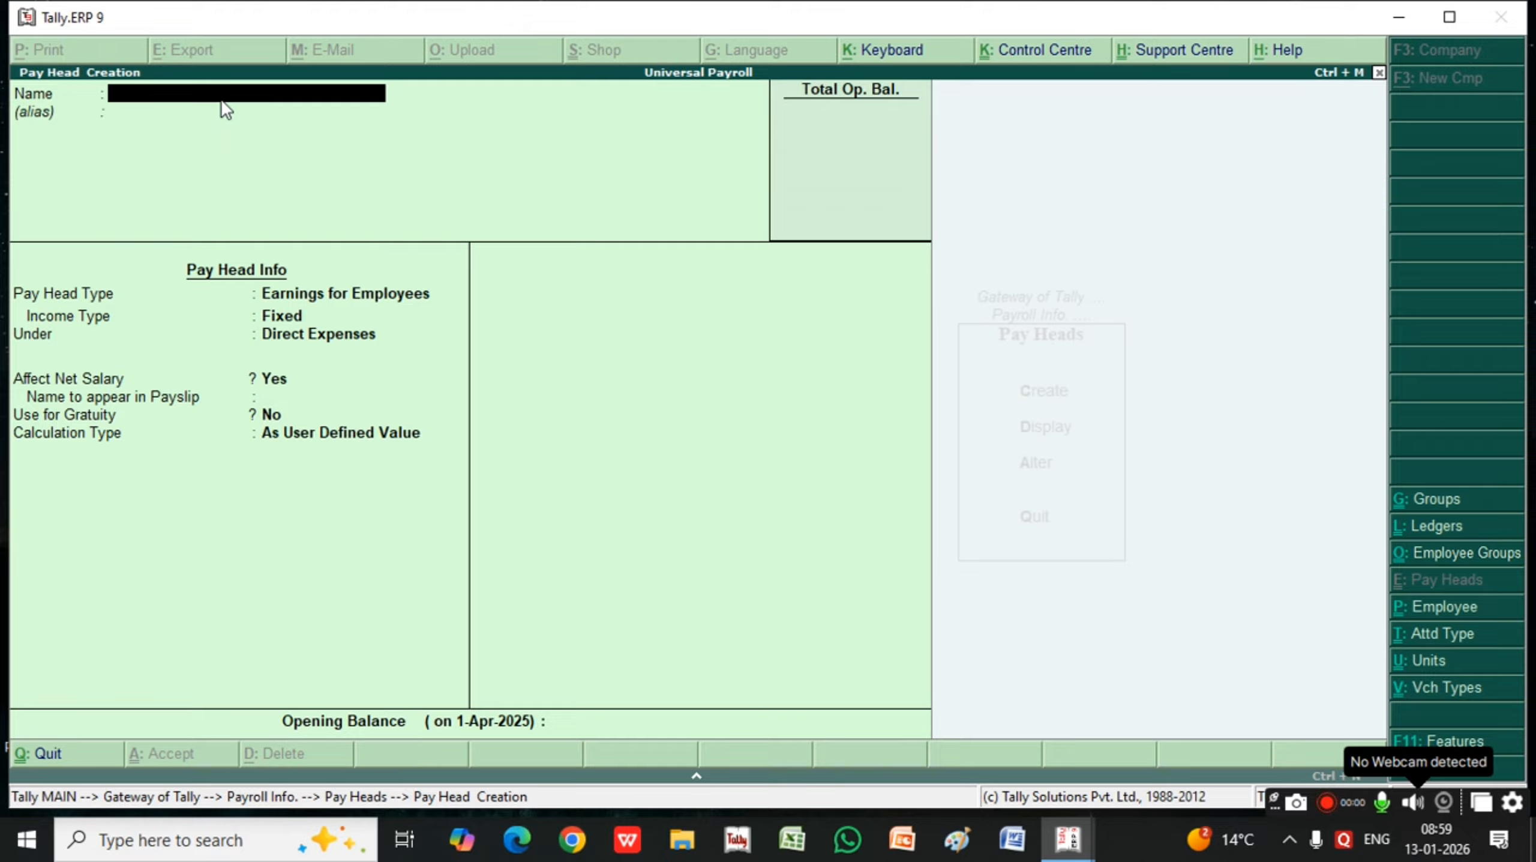
# Name the next pay head "Pf(Provident Fund)" and leave its alias blank
pyautogui.write('Pf(Provide')
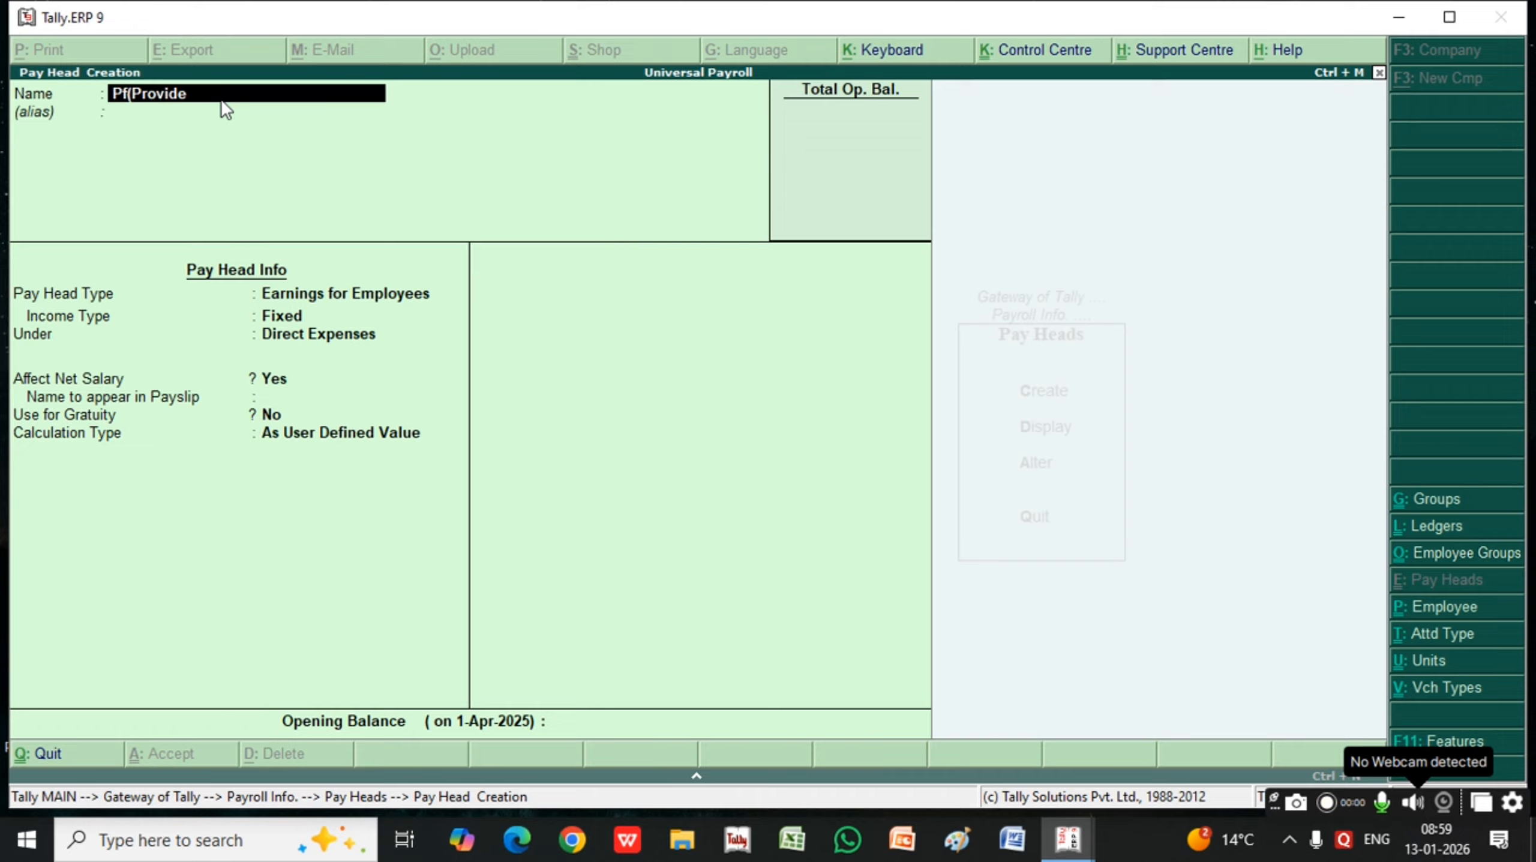
pyautogui.write('nt Fund)')
pyautogui.press('Return')
pyautogui.press('Return')
pyautogui.press('BackSpace')
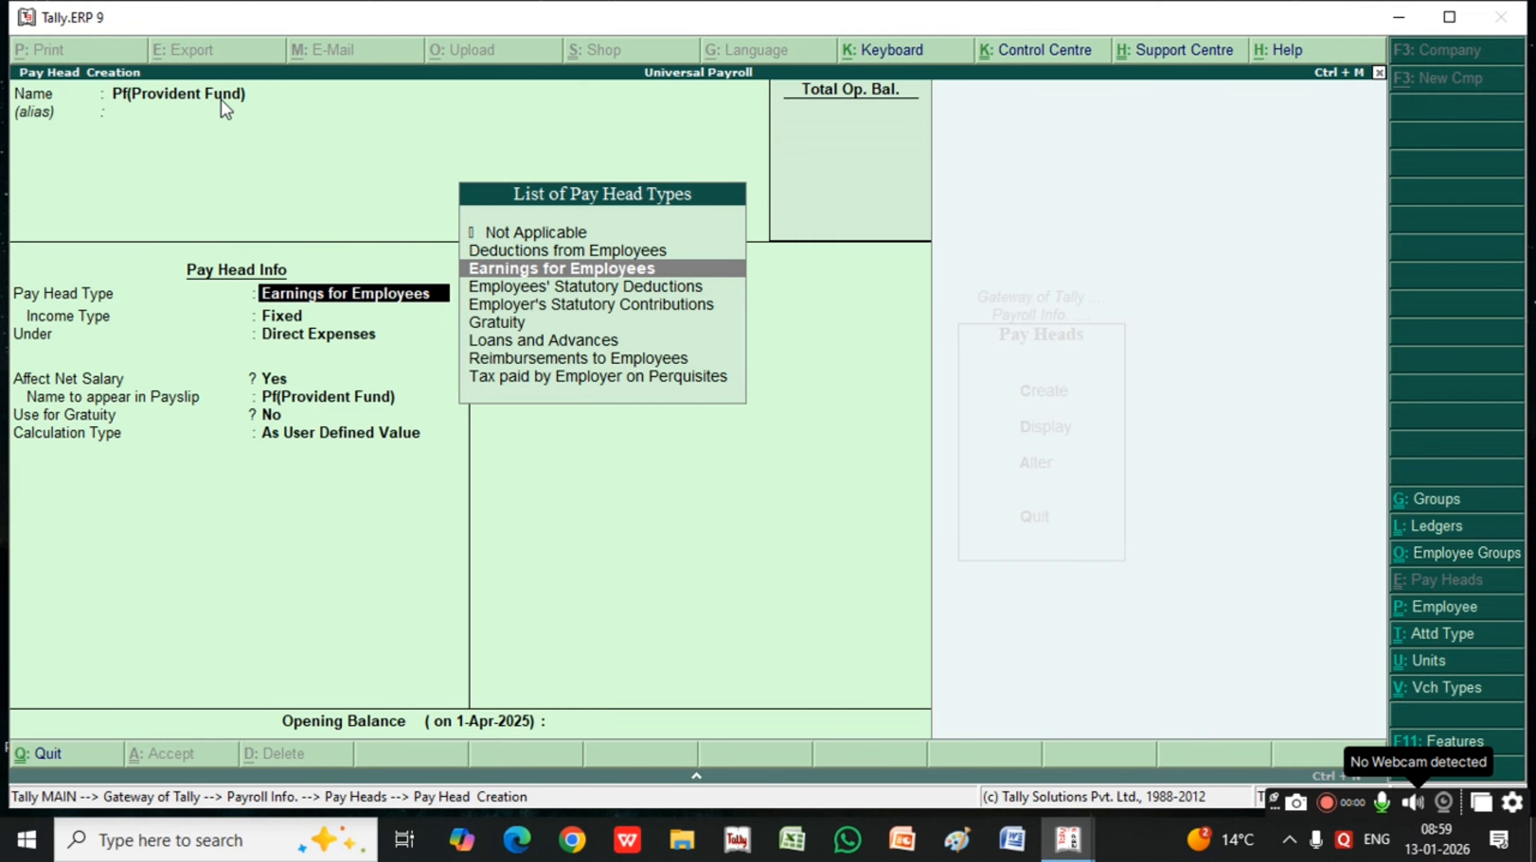
# Set the provident fund pay head's type to Deductions from Employees and place it under Current Liabilities
pyautogui.press('Up')
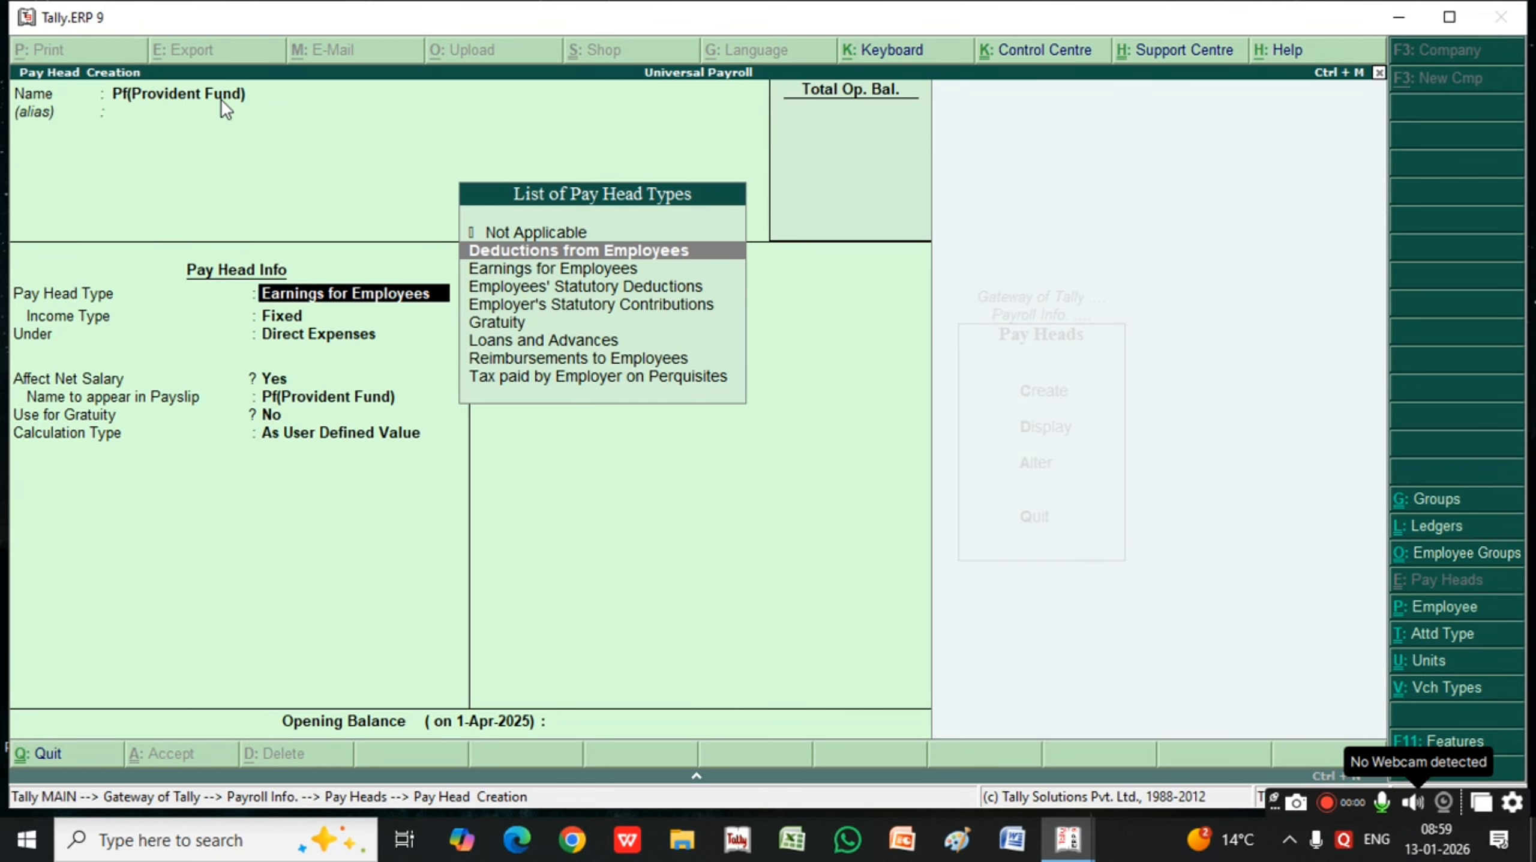
pyautogui.press('Return')
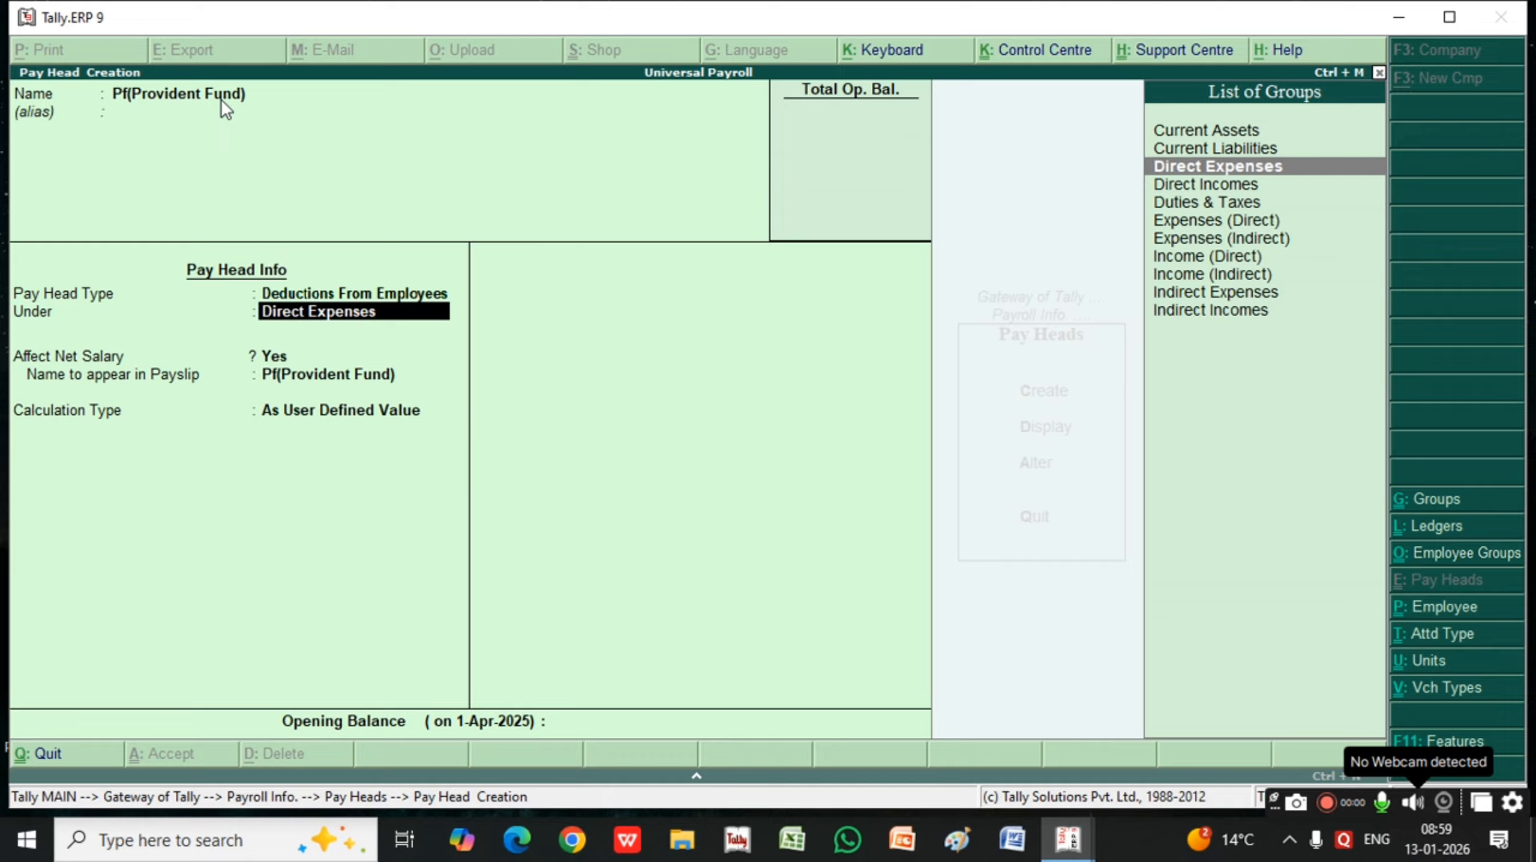
pyautogui.press('Up')
pyautogui.press('Return')
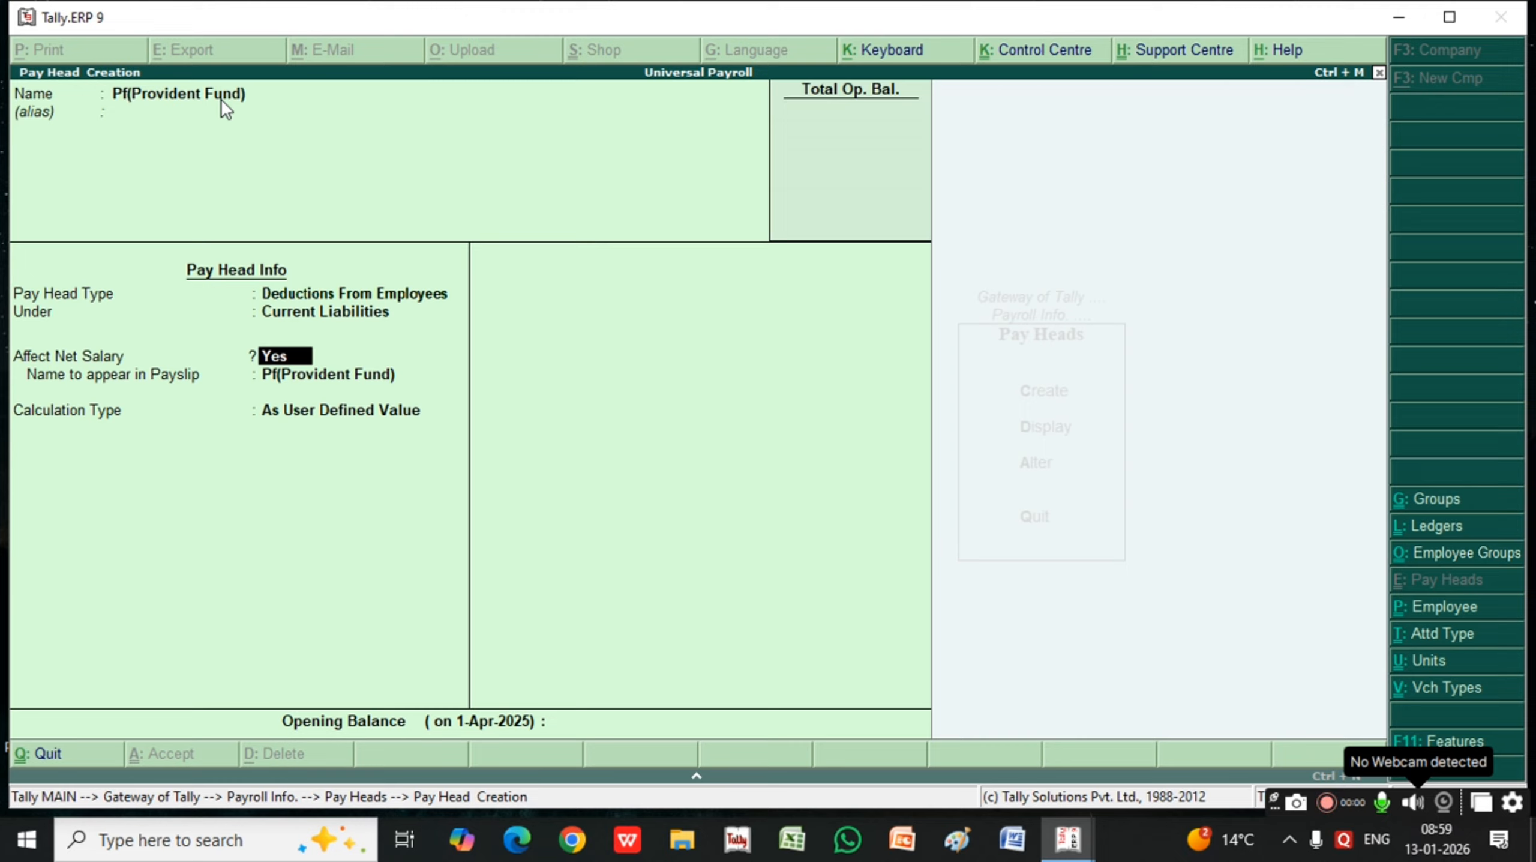
# Keep the provident fund affecting net salary and set its calculation type to As Computed Value
pyautogui.press('Return')
pyautogui.press('Return')
pyautogui.press('Up')
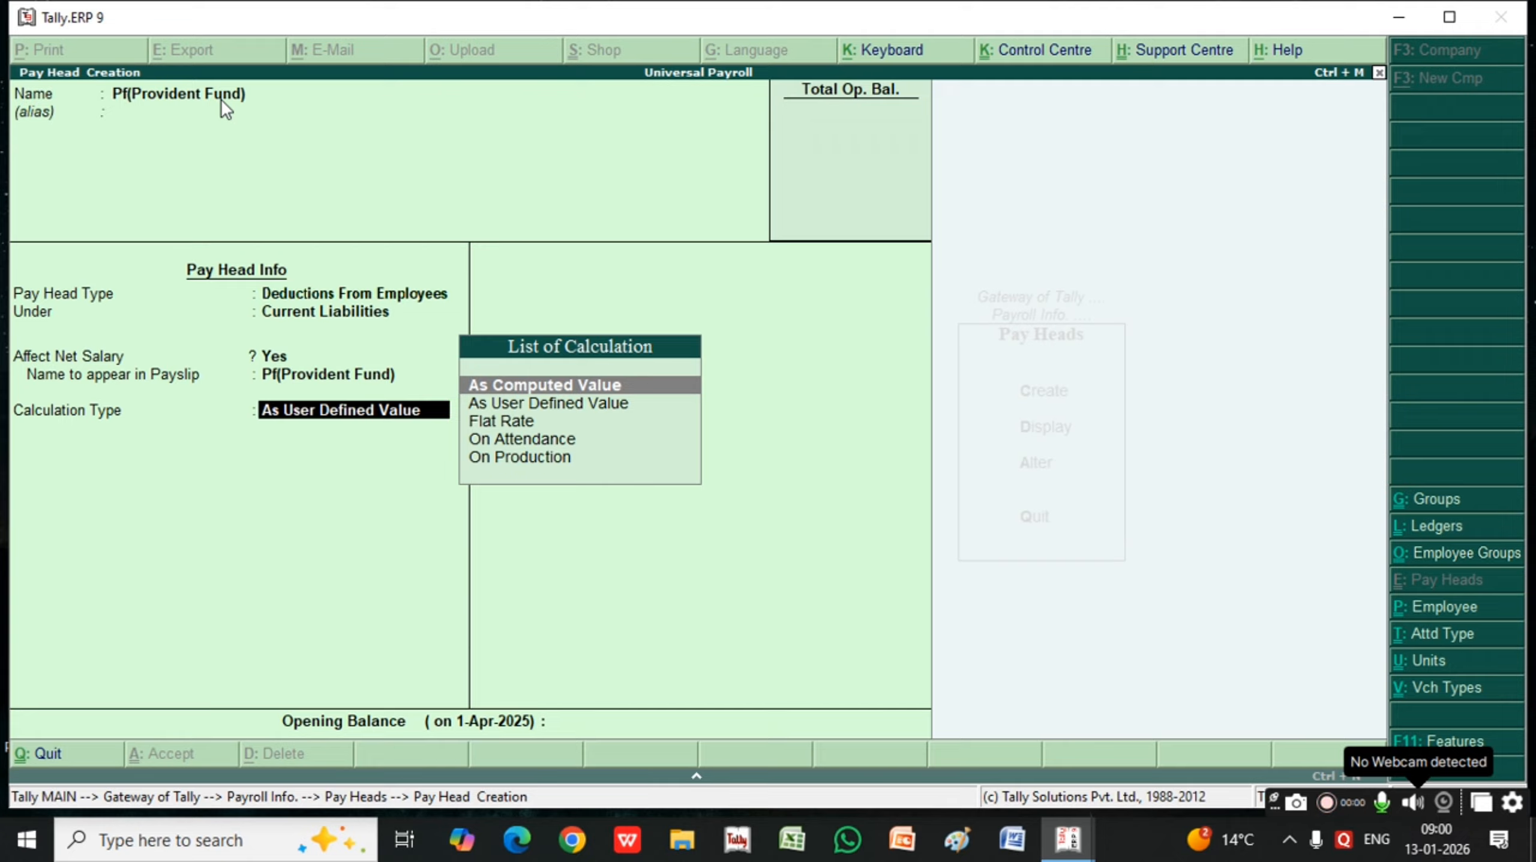
pyautogui.press('Return')
# Set the provident fund's rounding method to Upward Rounding with a limit of 1
pyautogui.press('Down')
pyautogui.press('Down')
pyautogui.press('Down')
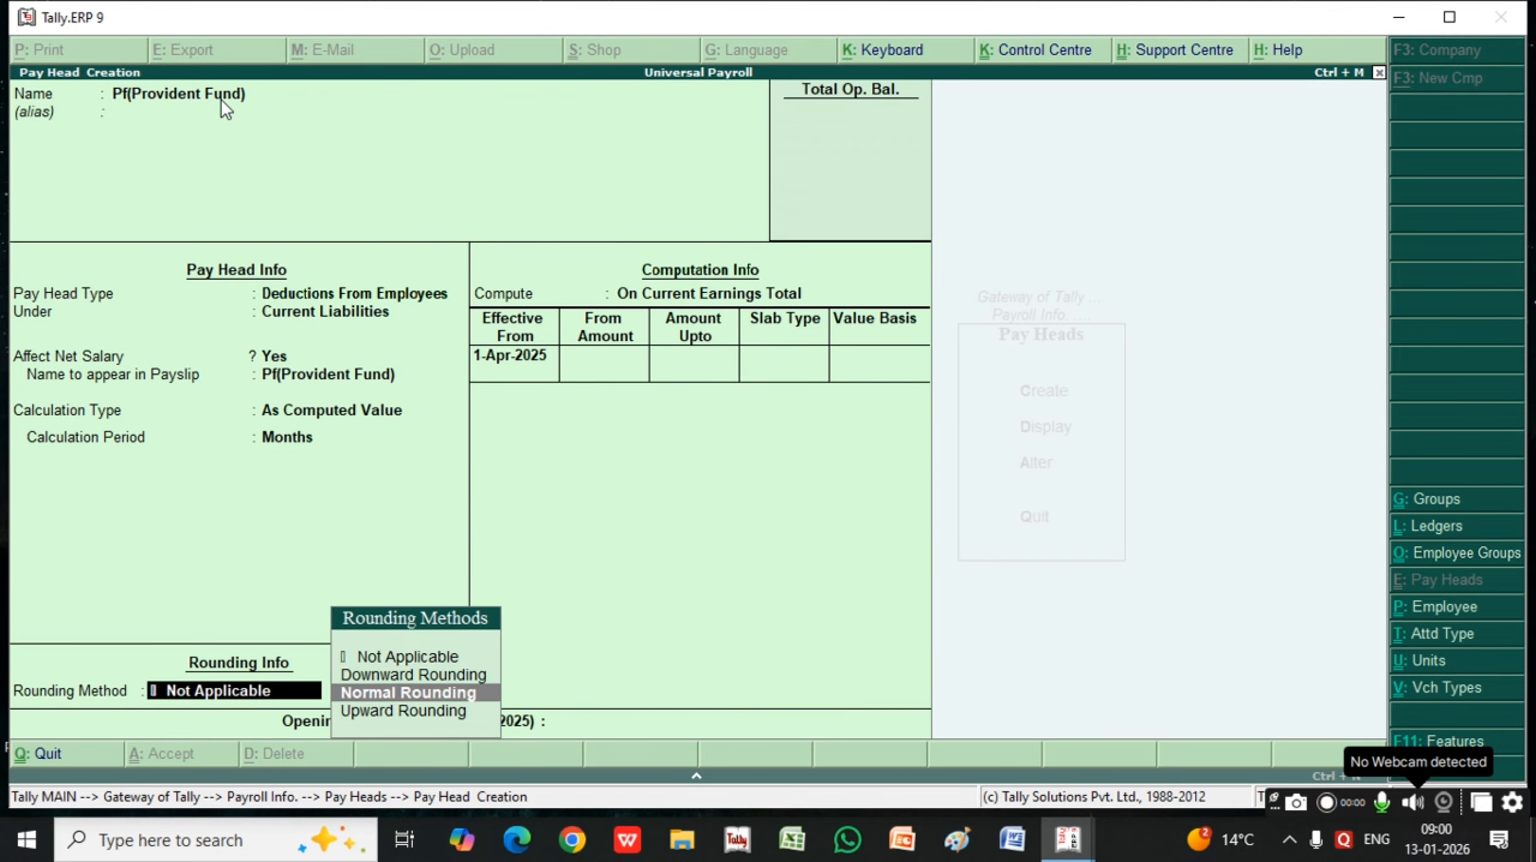
pyautogui.press('Return')
pyautogui.write('1')
pyautogui.press('Return')
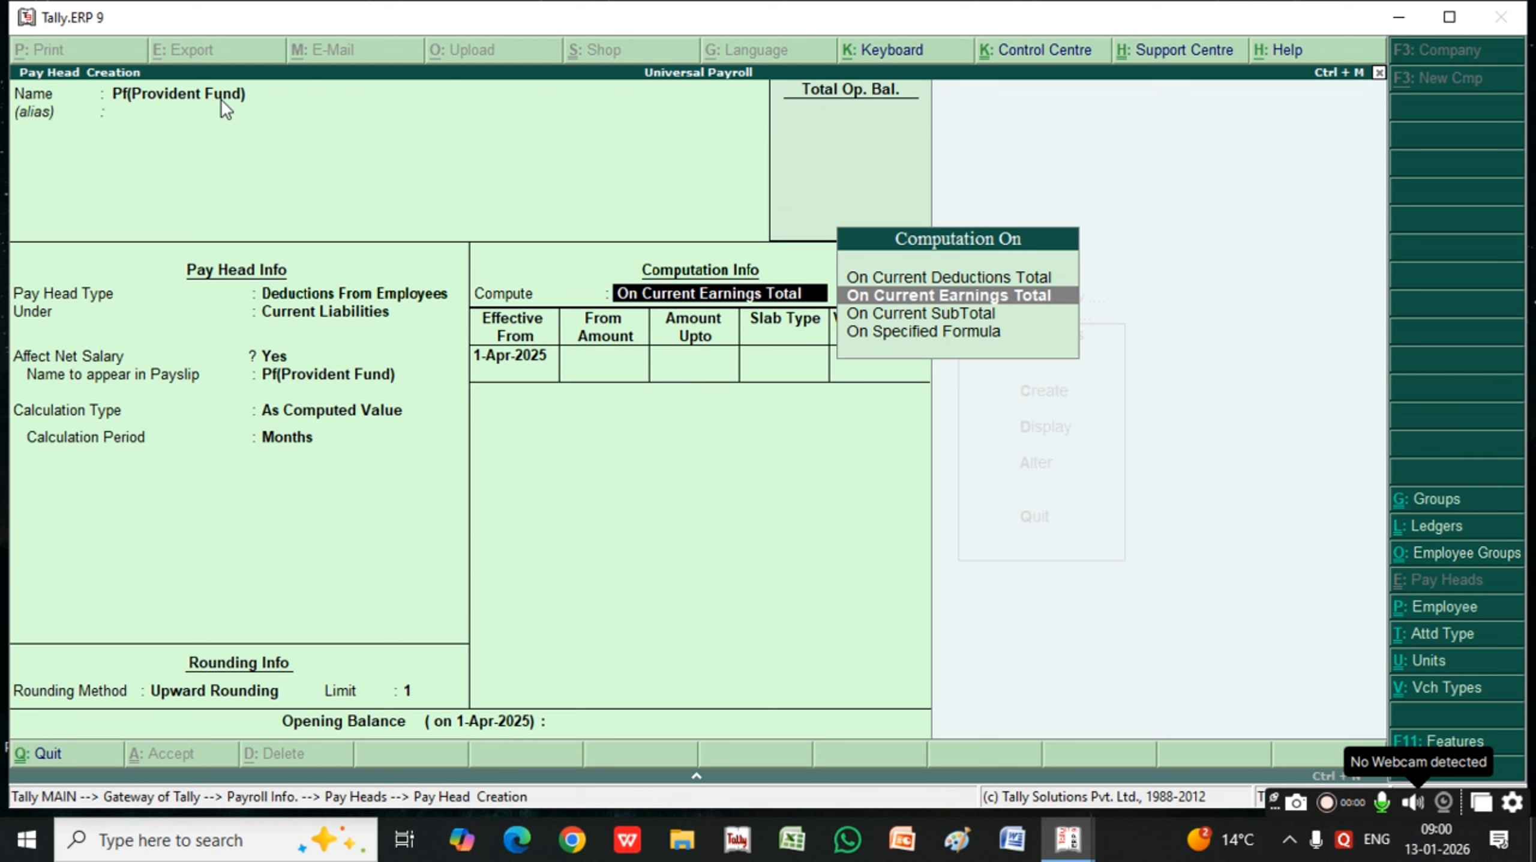
# Compute the provident fund on Current Earnings Total with a first percentage slab of 1% for amounts up to 5,000
pyautogui.press('Return')
pyautogui.press('Return')
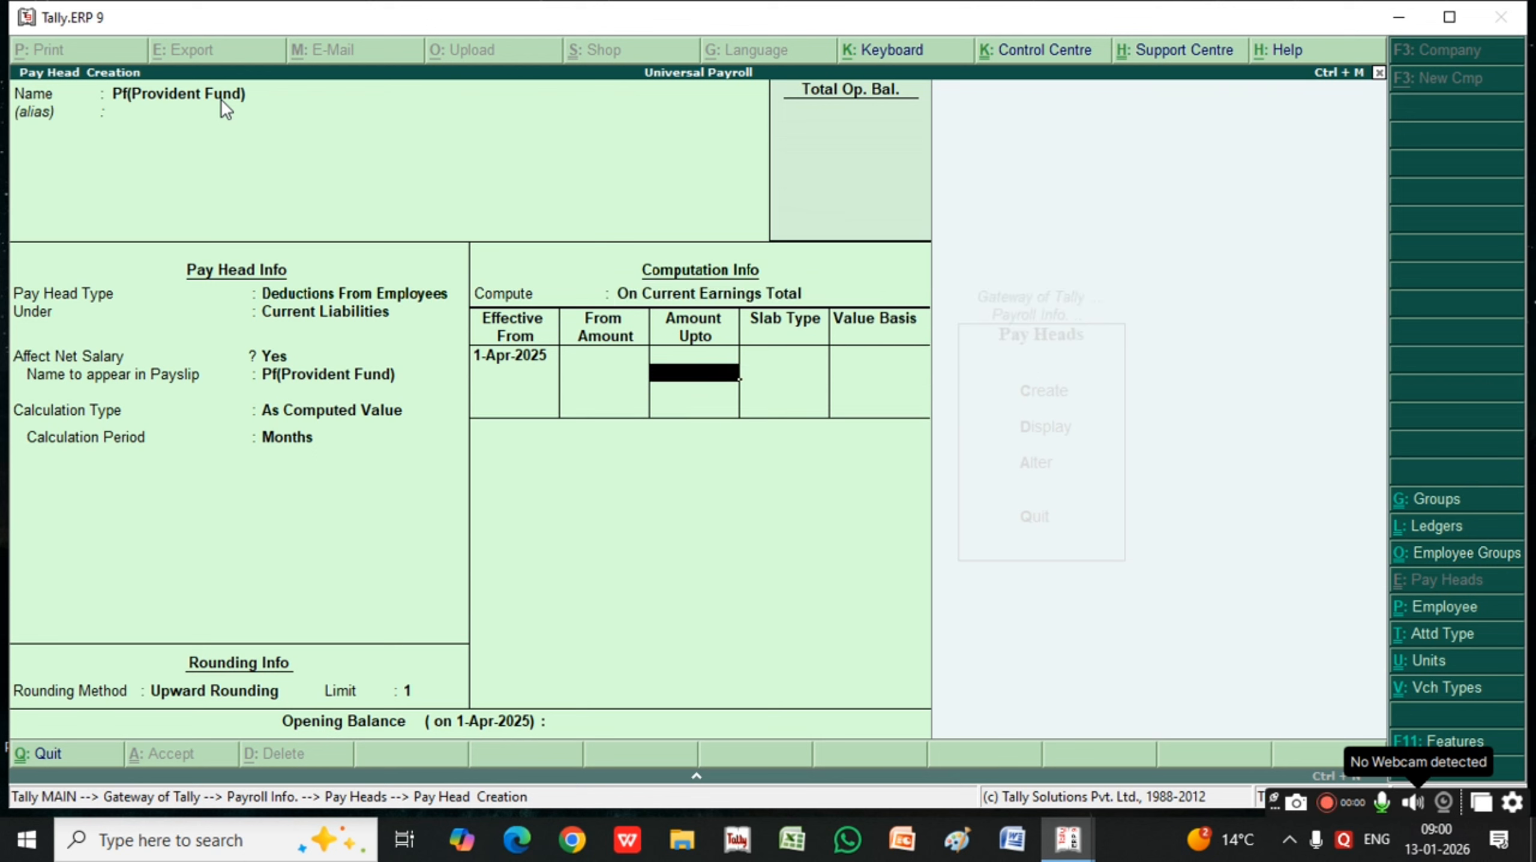
pyautogui.write('5000')
pyautogui.press('Return')
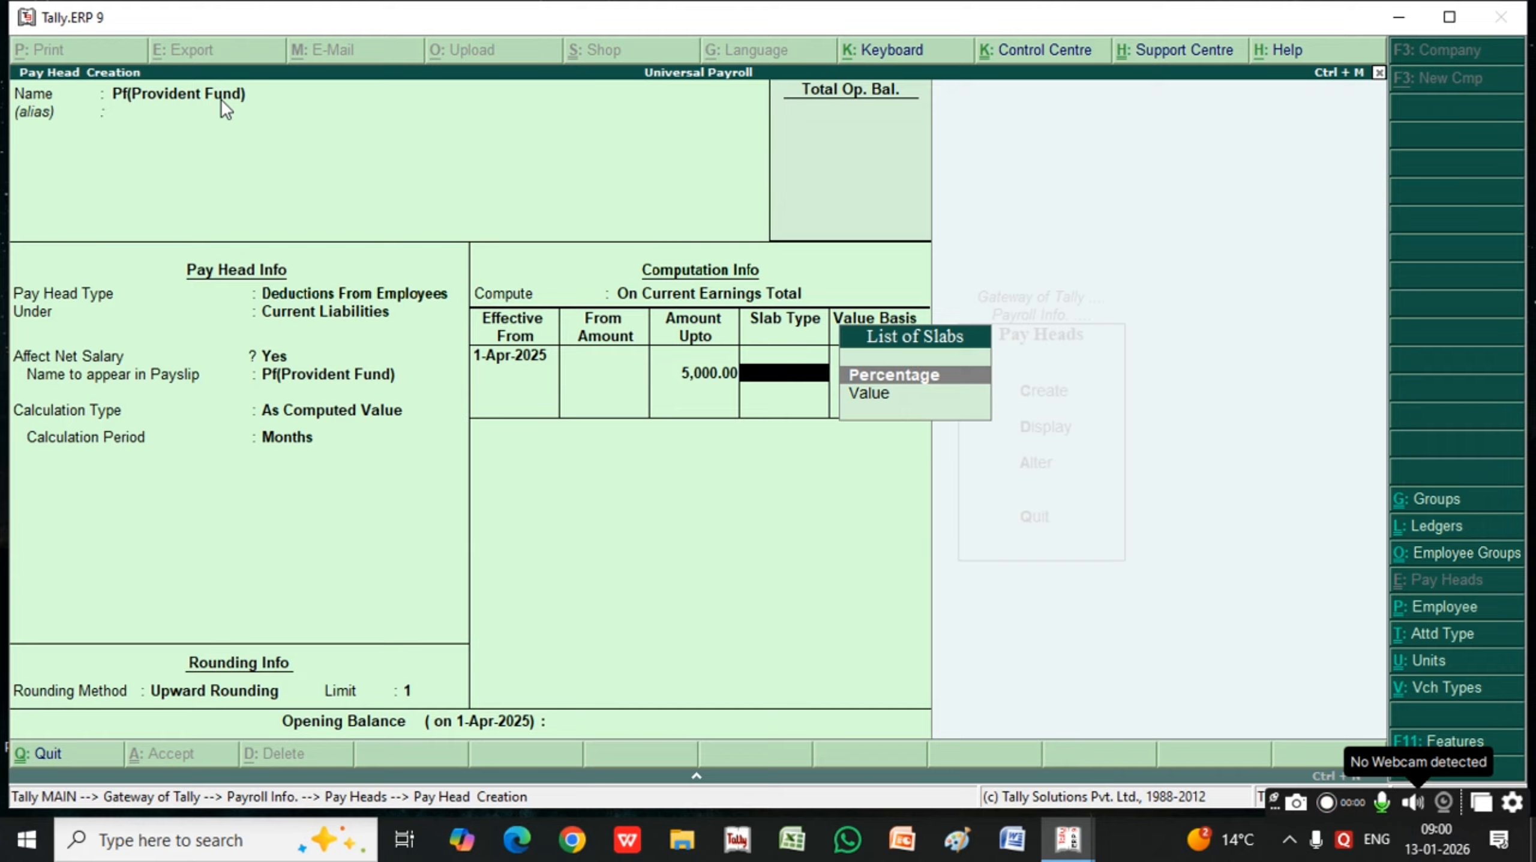
pyautogui.press('Return')
pyautogui.write('1')
# Add a 2% percentage slab for amounts from 5,000 with no upper limit, and save the provident fund pay head
pyautogui.press('Return')
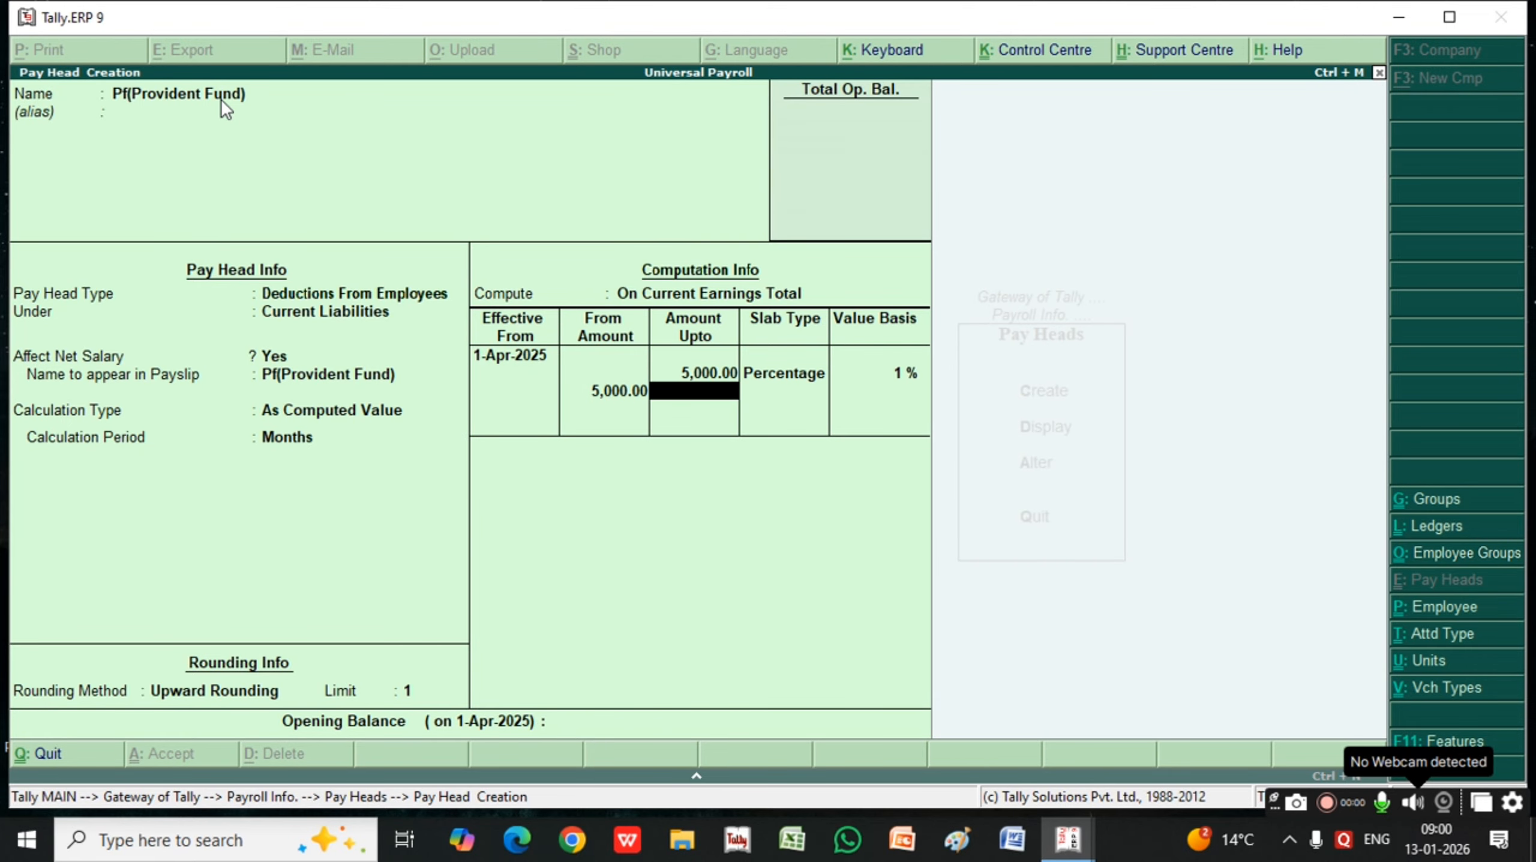
pyautogui.press('Return')
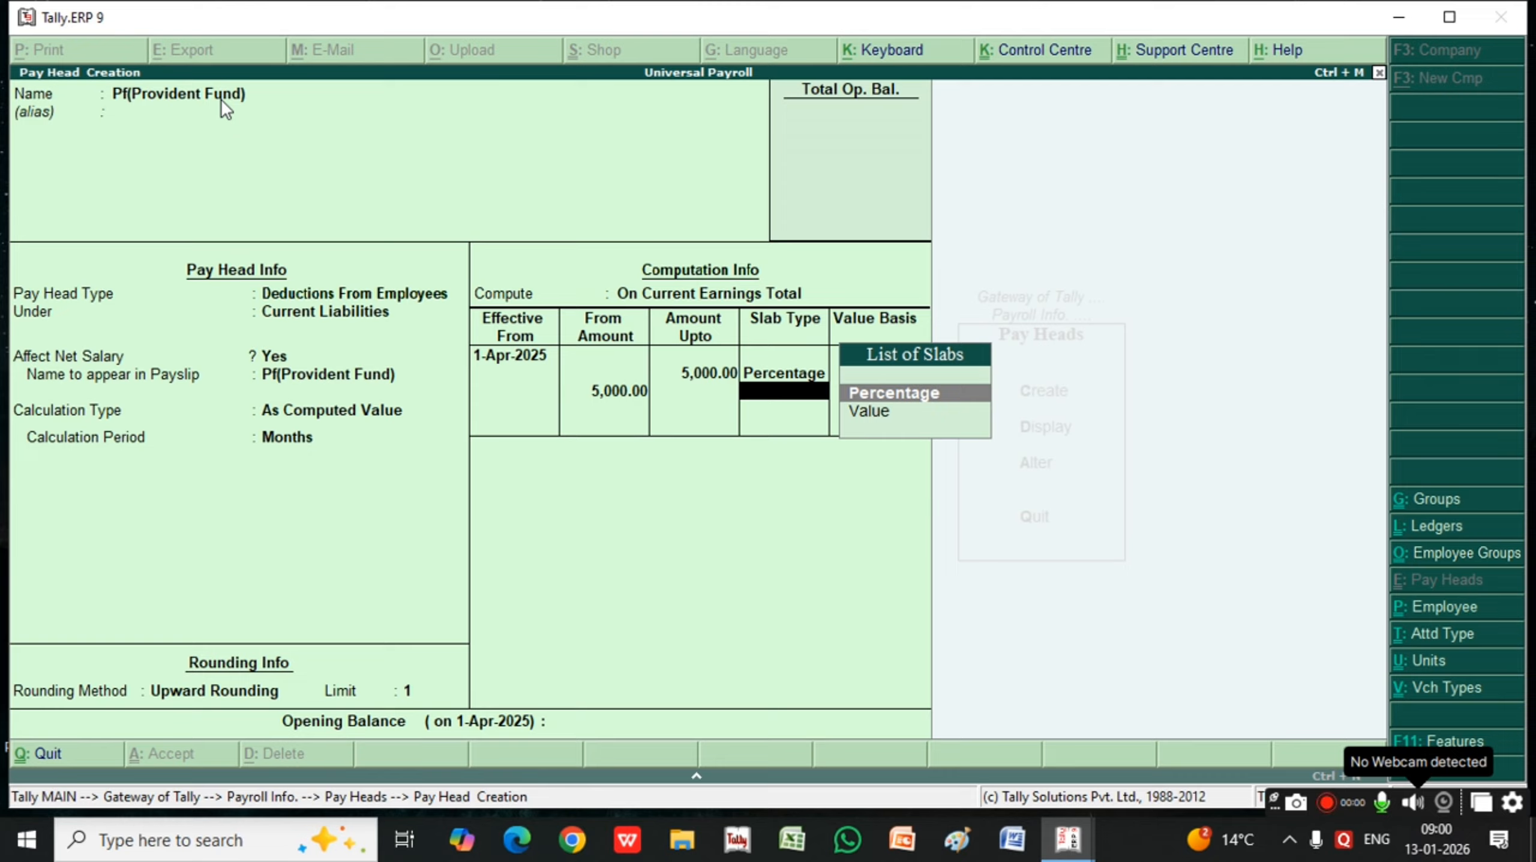
pyautogui.press('Return')
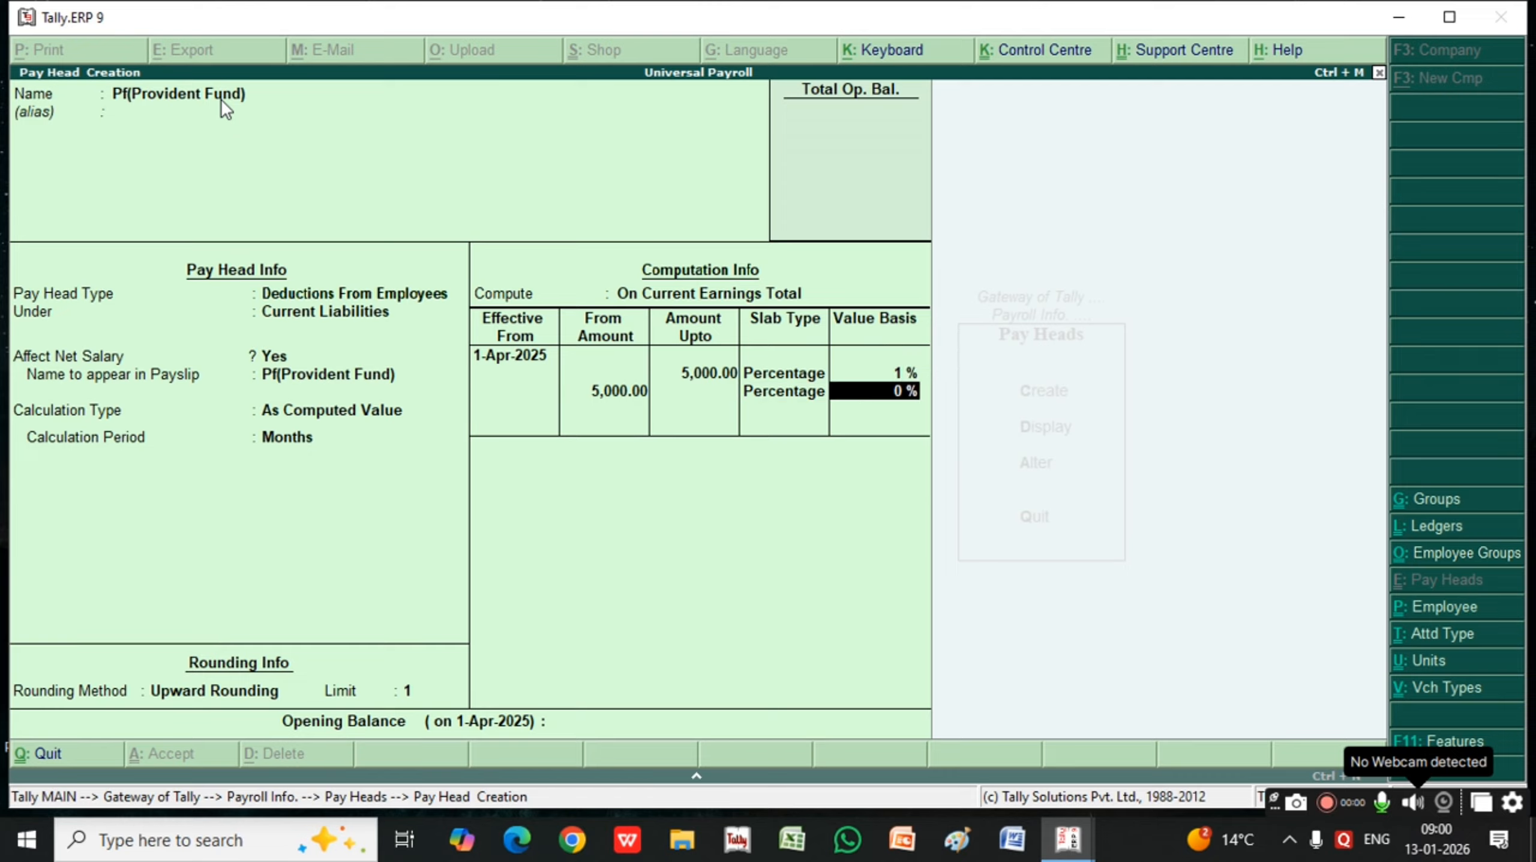
pyautogui.write('2')
pyautogui.press('Return')
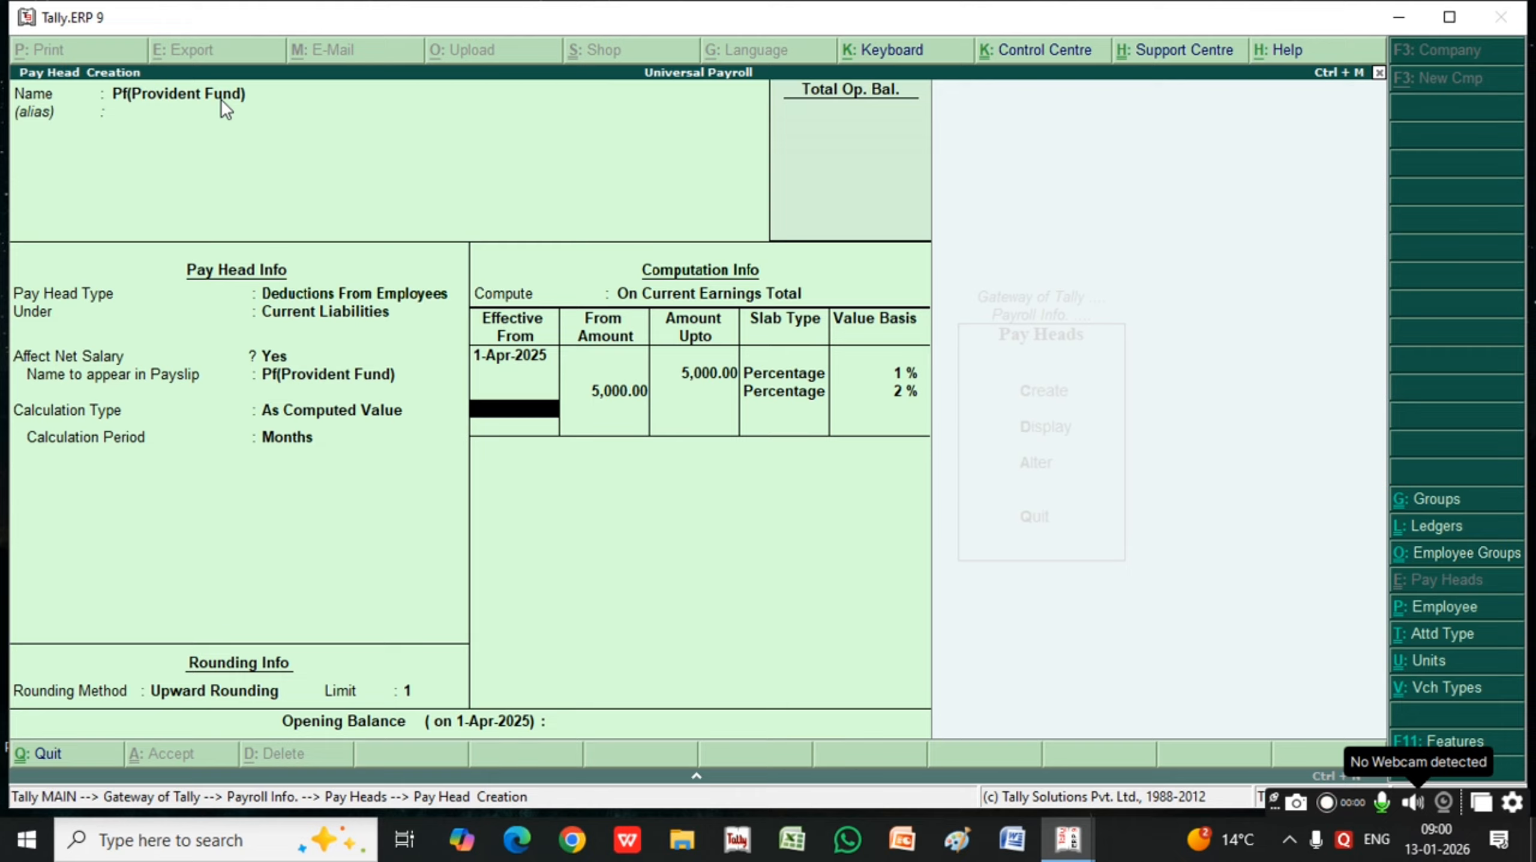
pyautogui.press('Return')
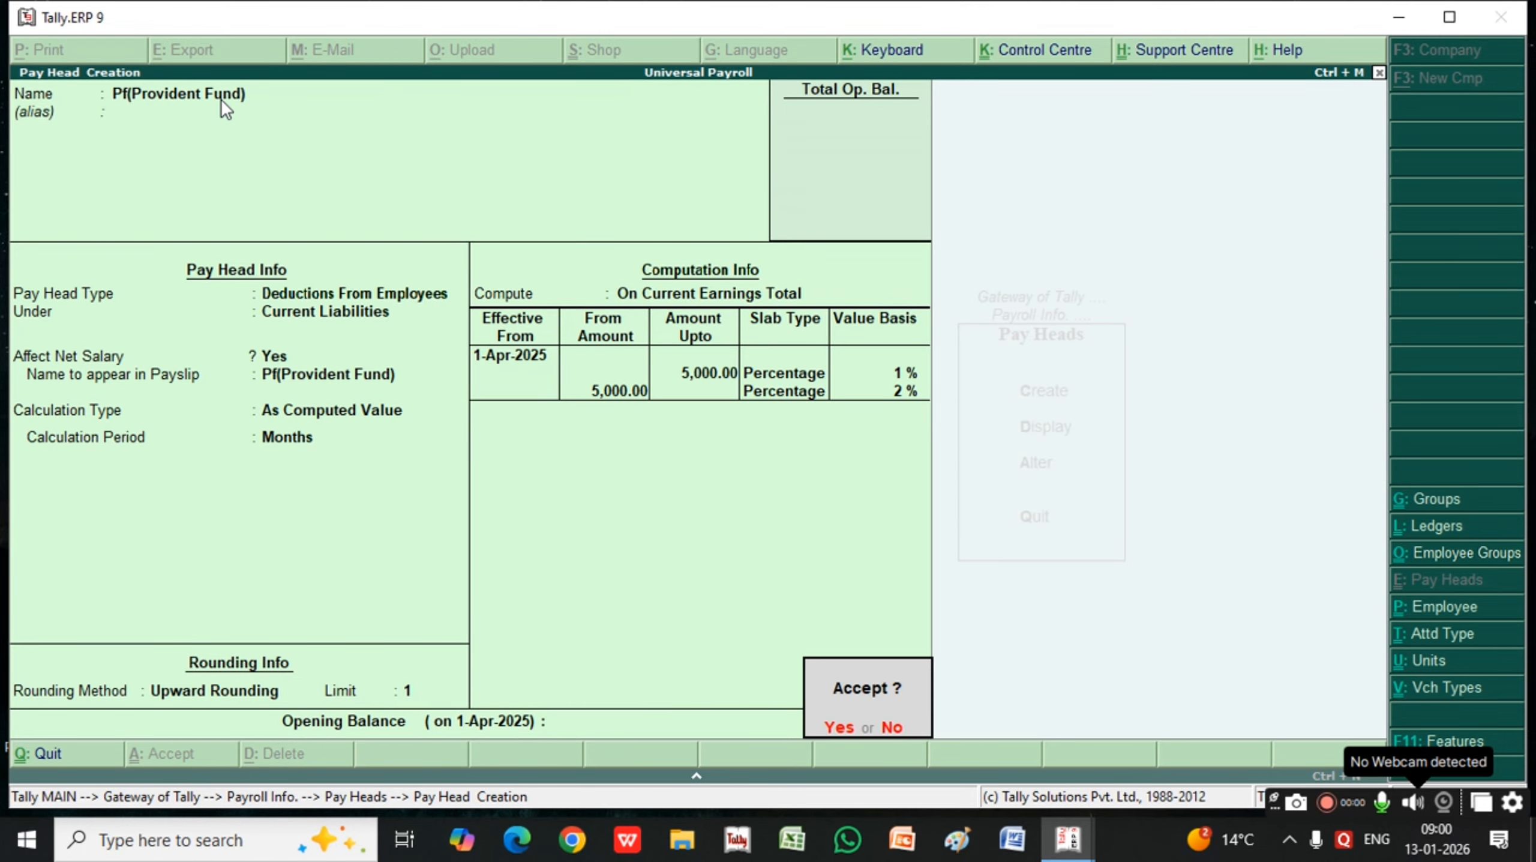
pyautogui.press('Return')
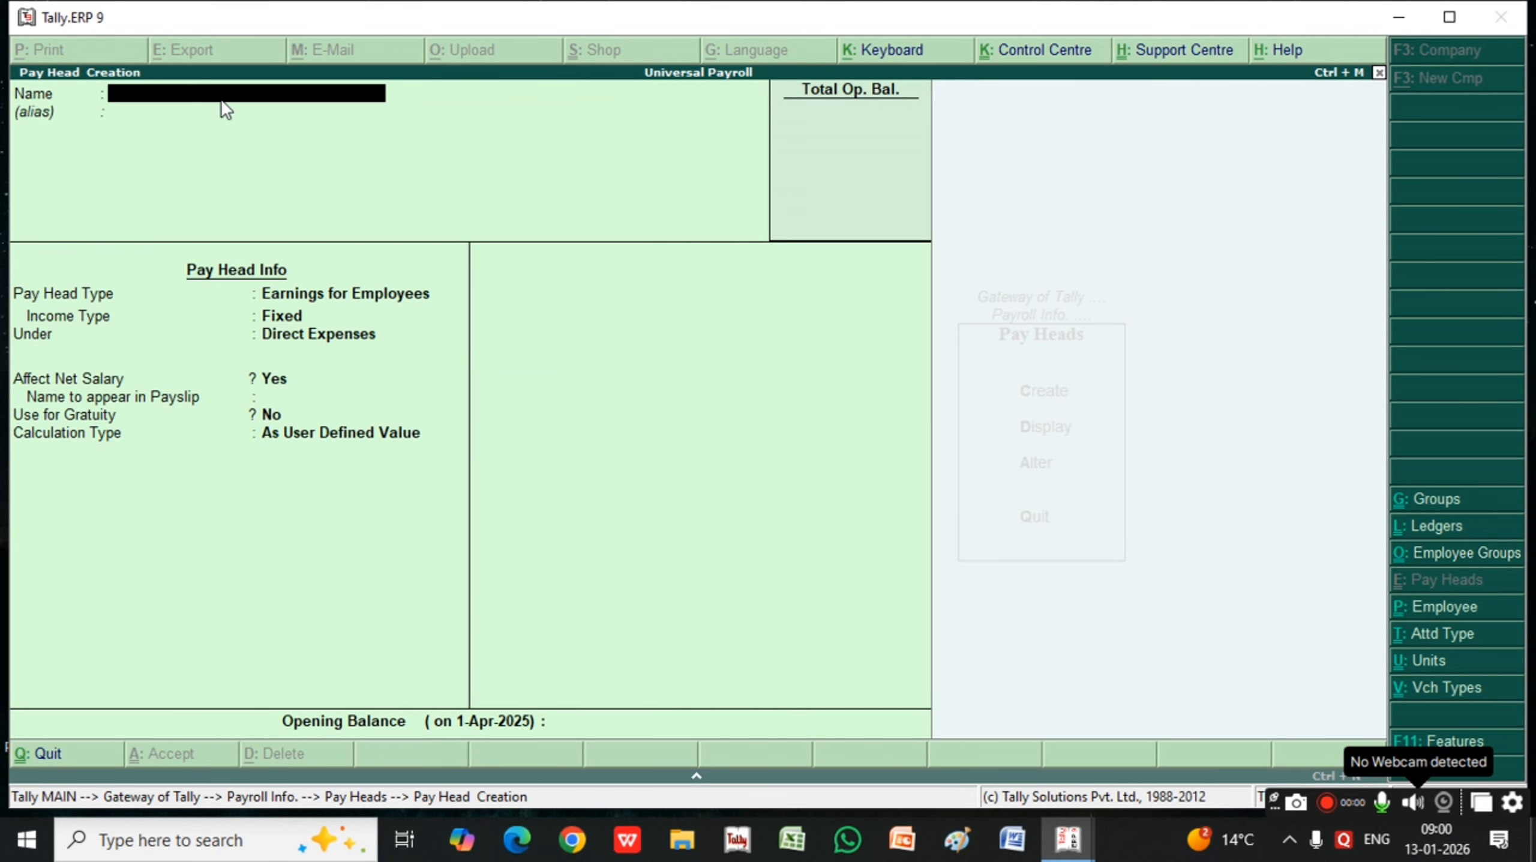
# Leave pay head creation and open the salary details definition for the first employee in the list
pyautogui.press('Escape')
pyautogui.press('Escape')
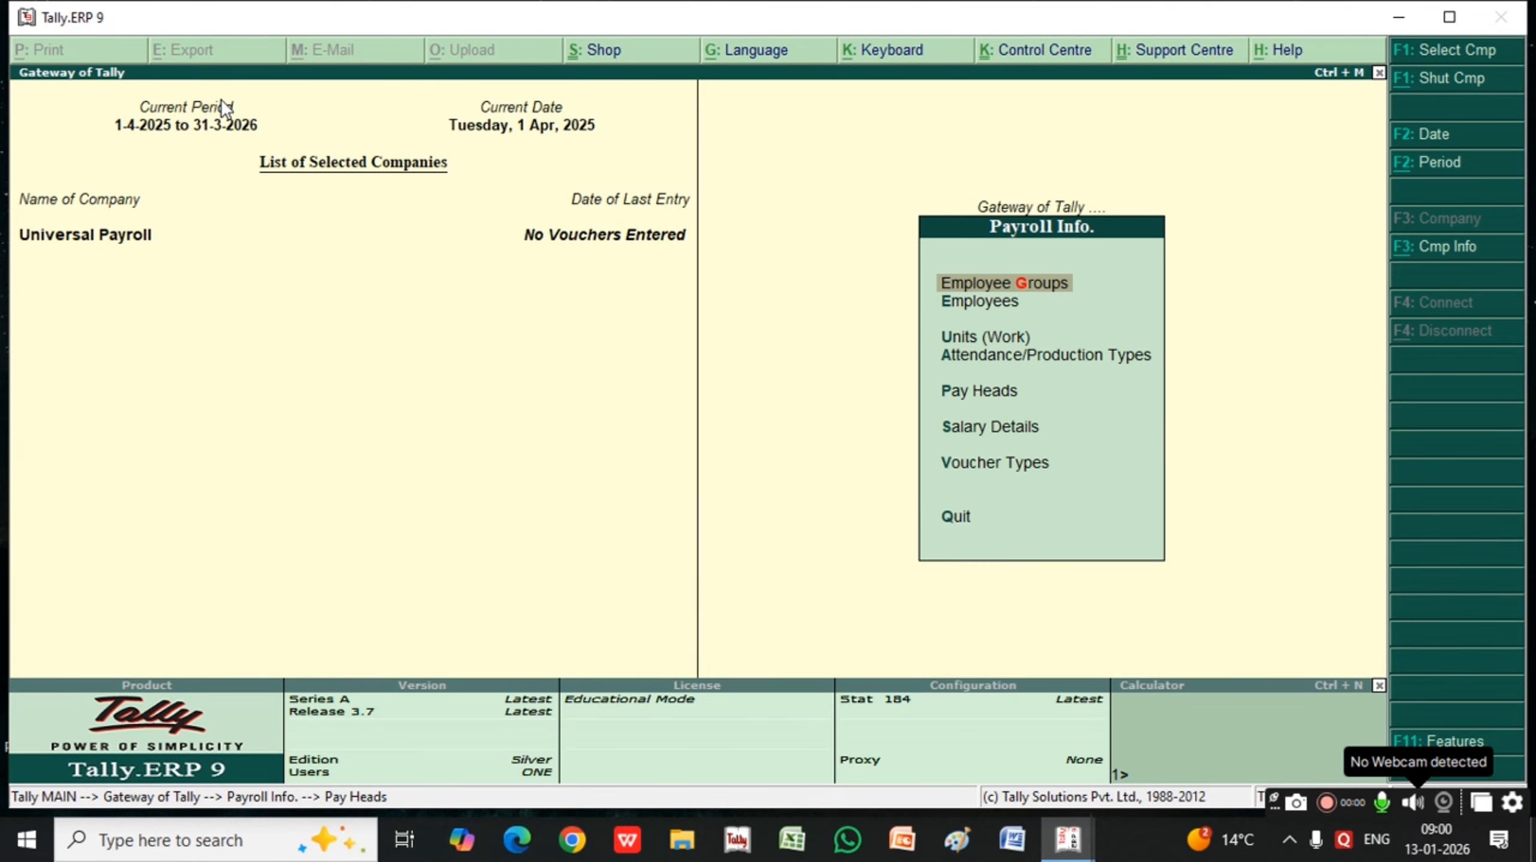
pyautogui.press('Down')
pyautogui.press('Down')
pyautogui.press('Down')
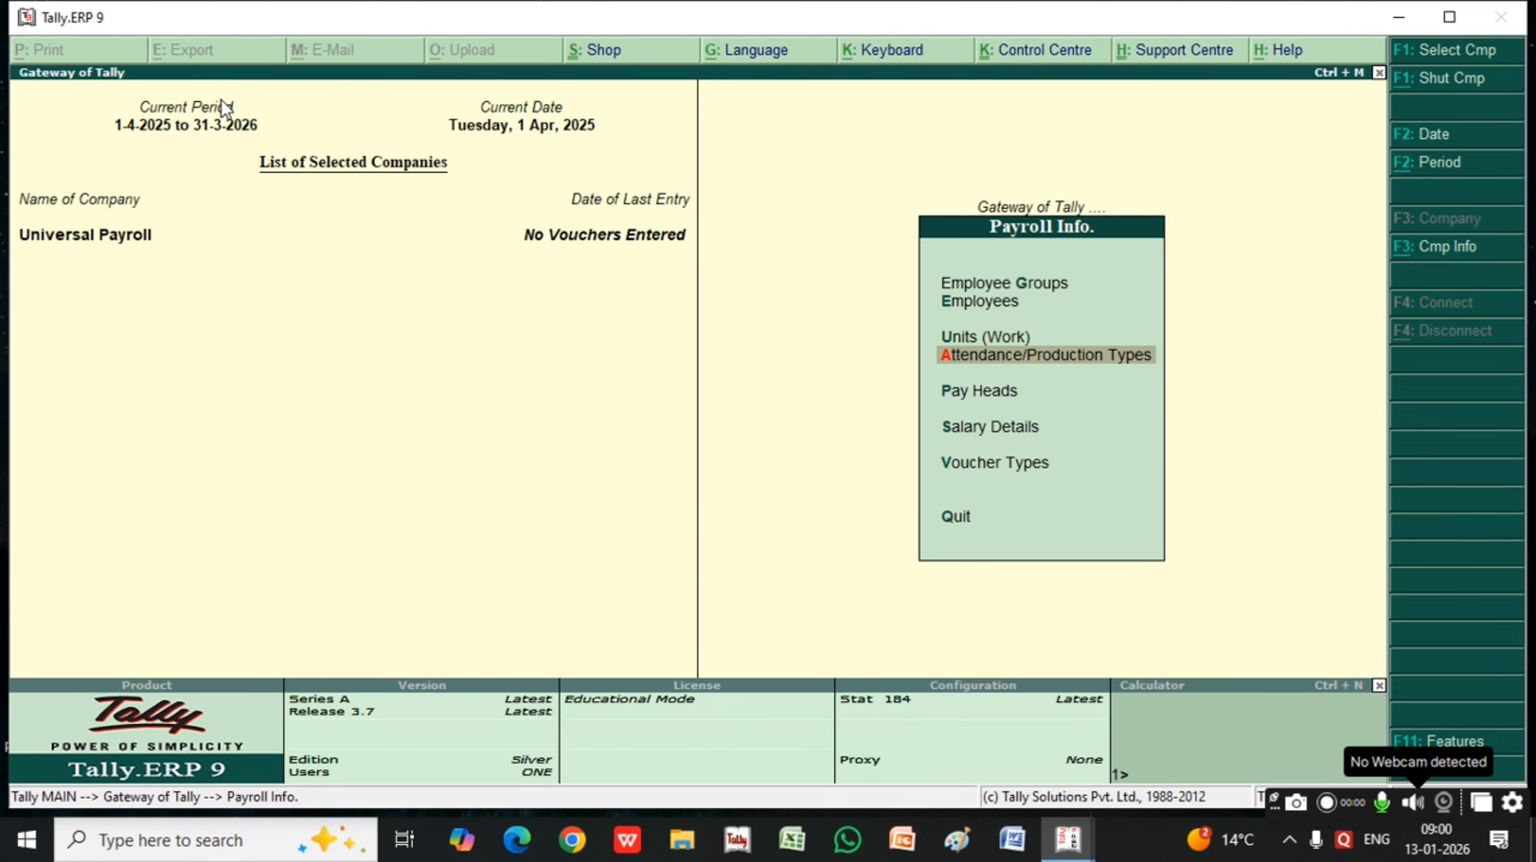
pyautogui.press('Down')
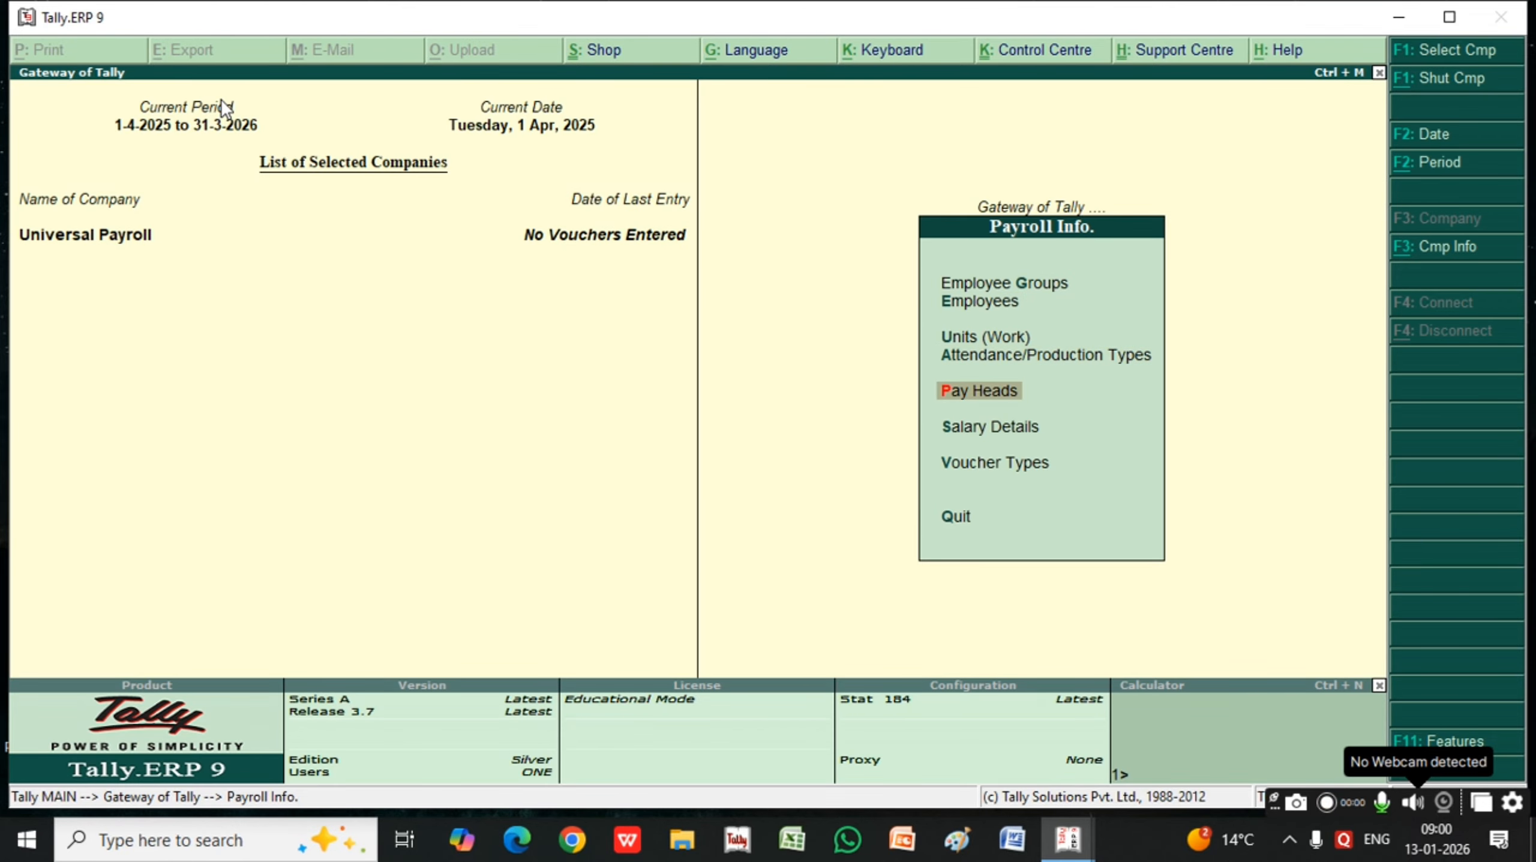
pyautogui.press('Down')
pyautogui.press('Return')
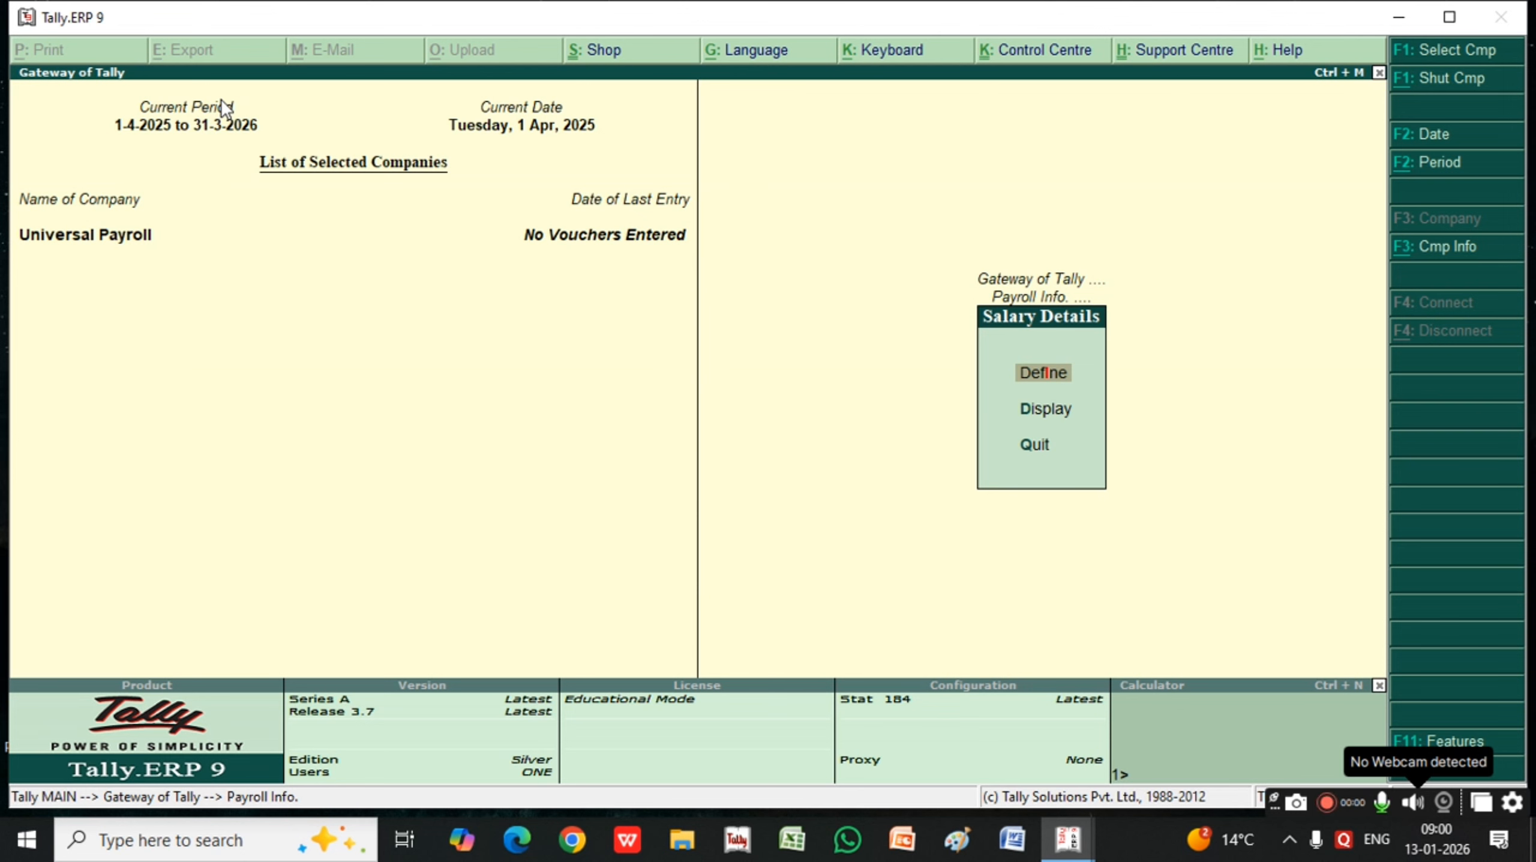
pyautogui.press('Return')
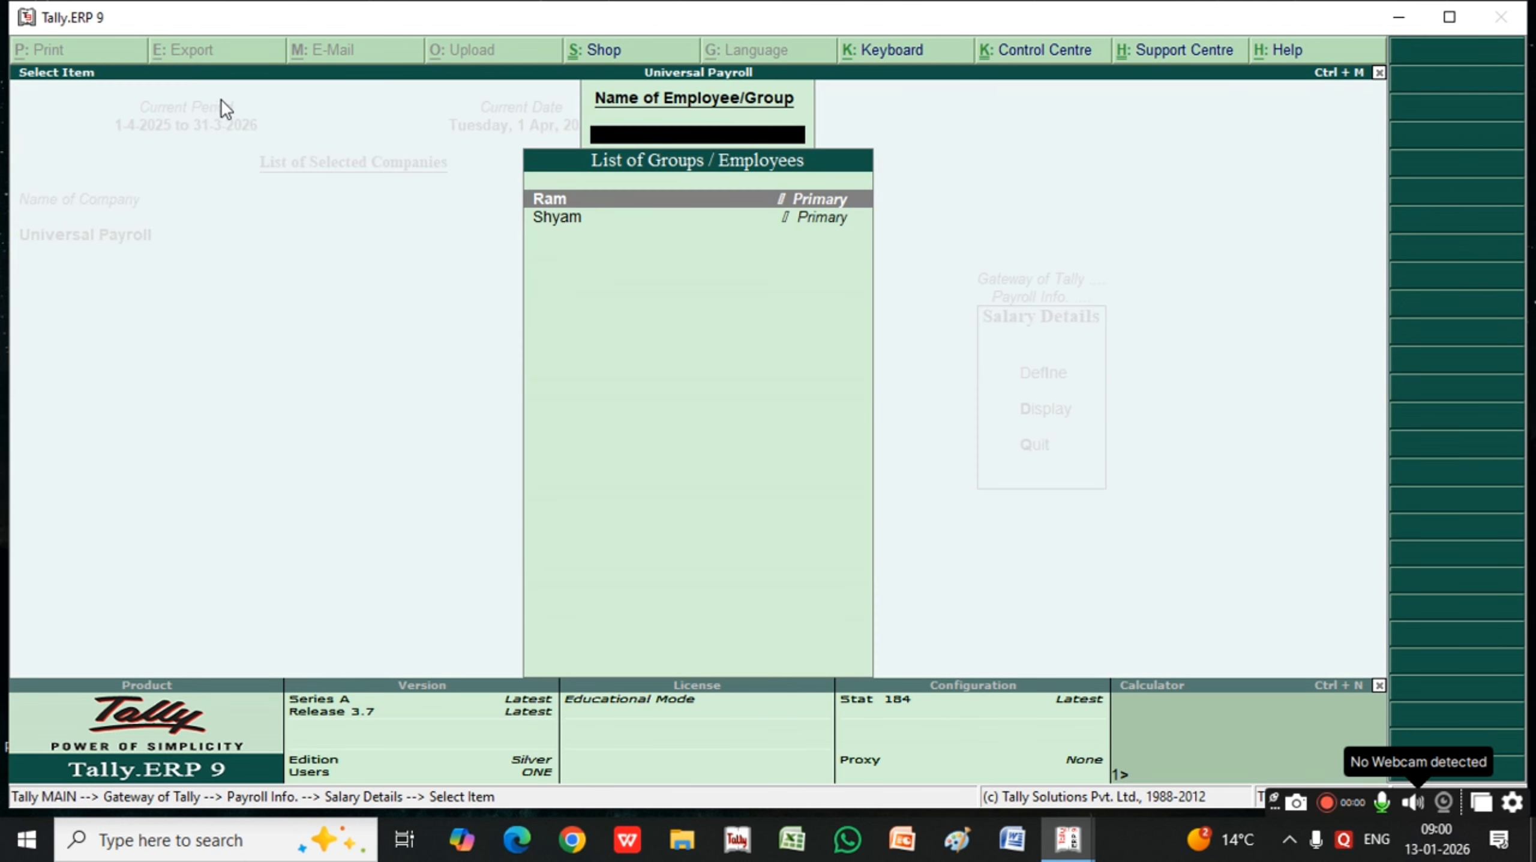
pyautogui.press('Return')
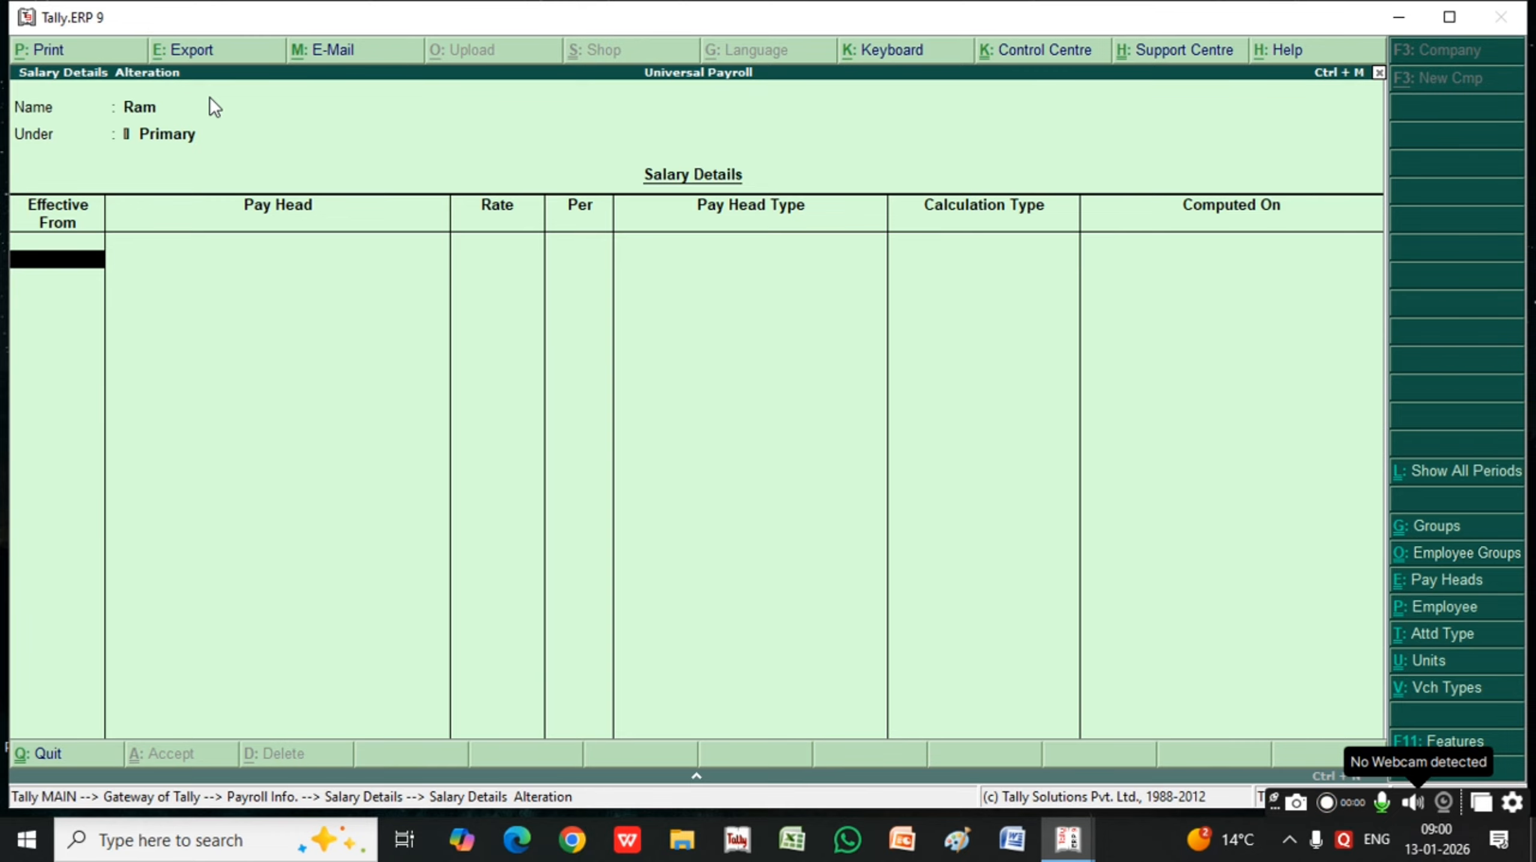
# Make the first employee's salary effective from 1-Apr-2025 and add the Basic pay head at a rate of 100 per day
pyautogui.write('1')
pyautogui.press('Return')
pyautogui.press('Down')
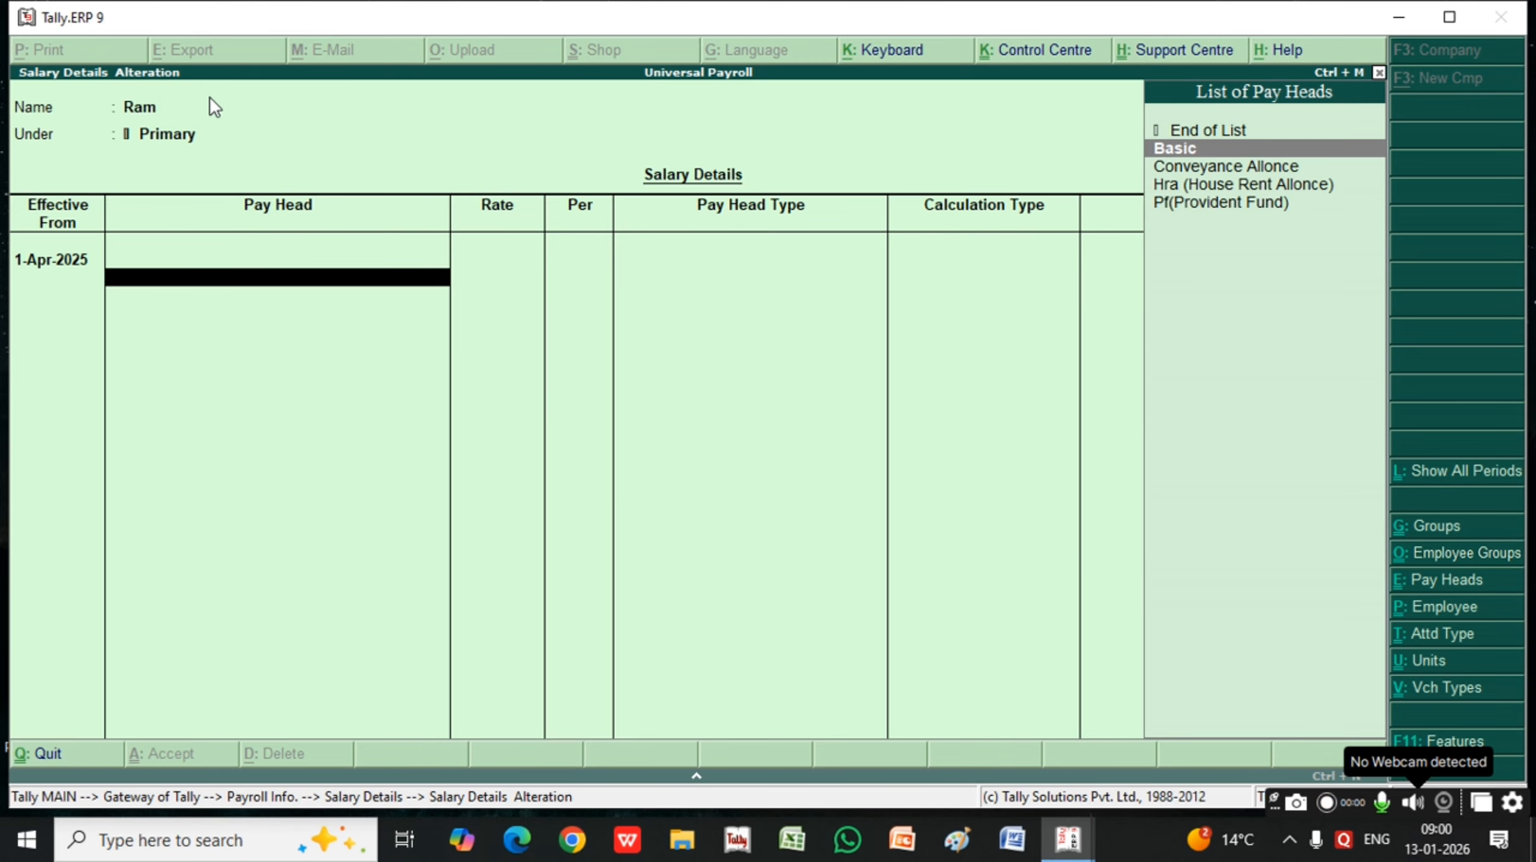
pyautogui.press('Return')
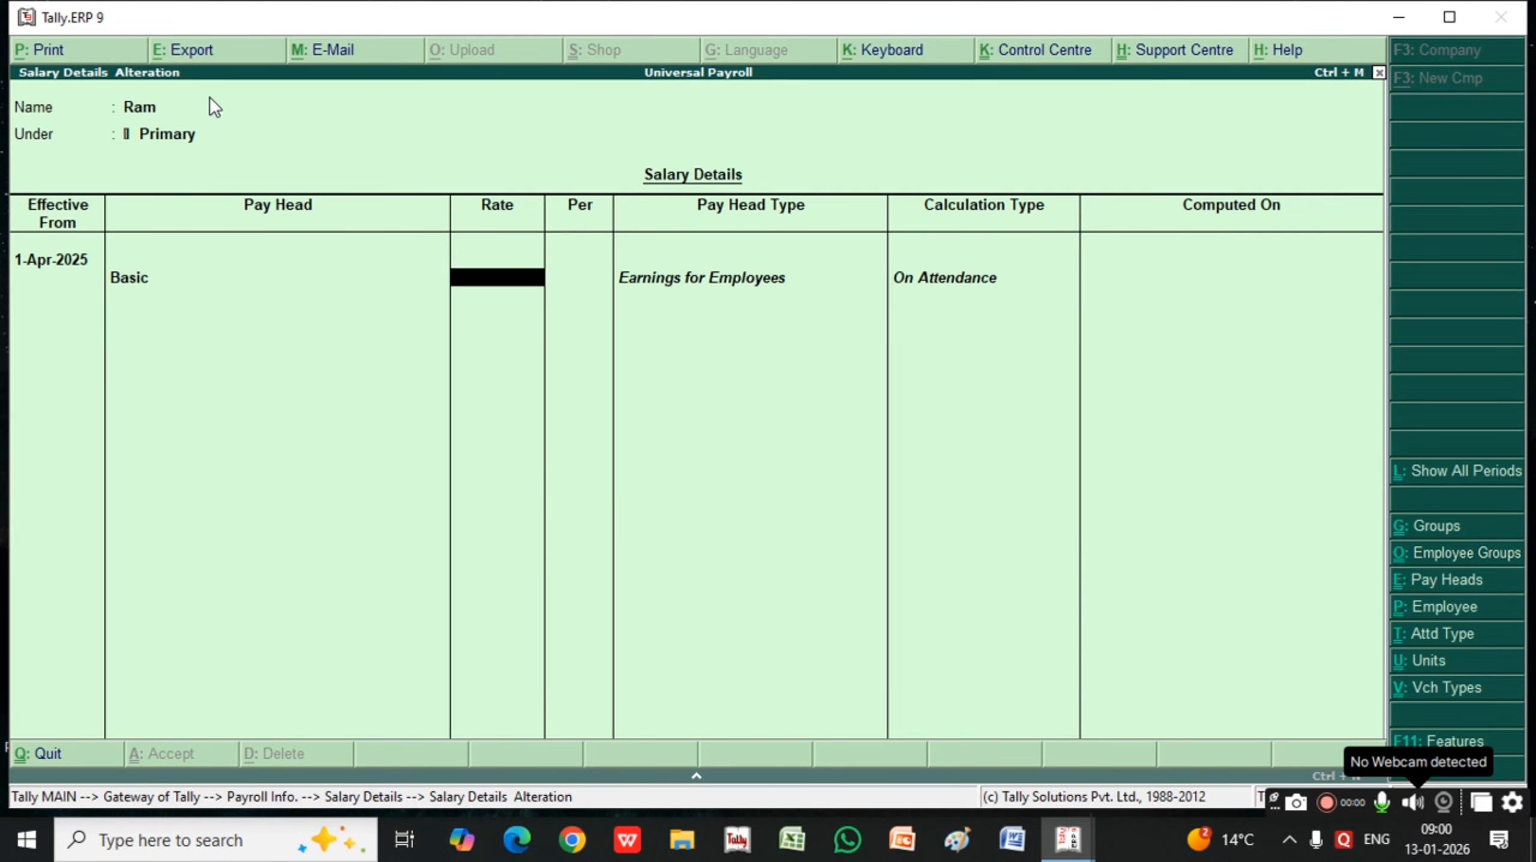
pyautogui.write('100')
pyautogui.press('Return')
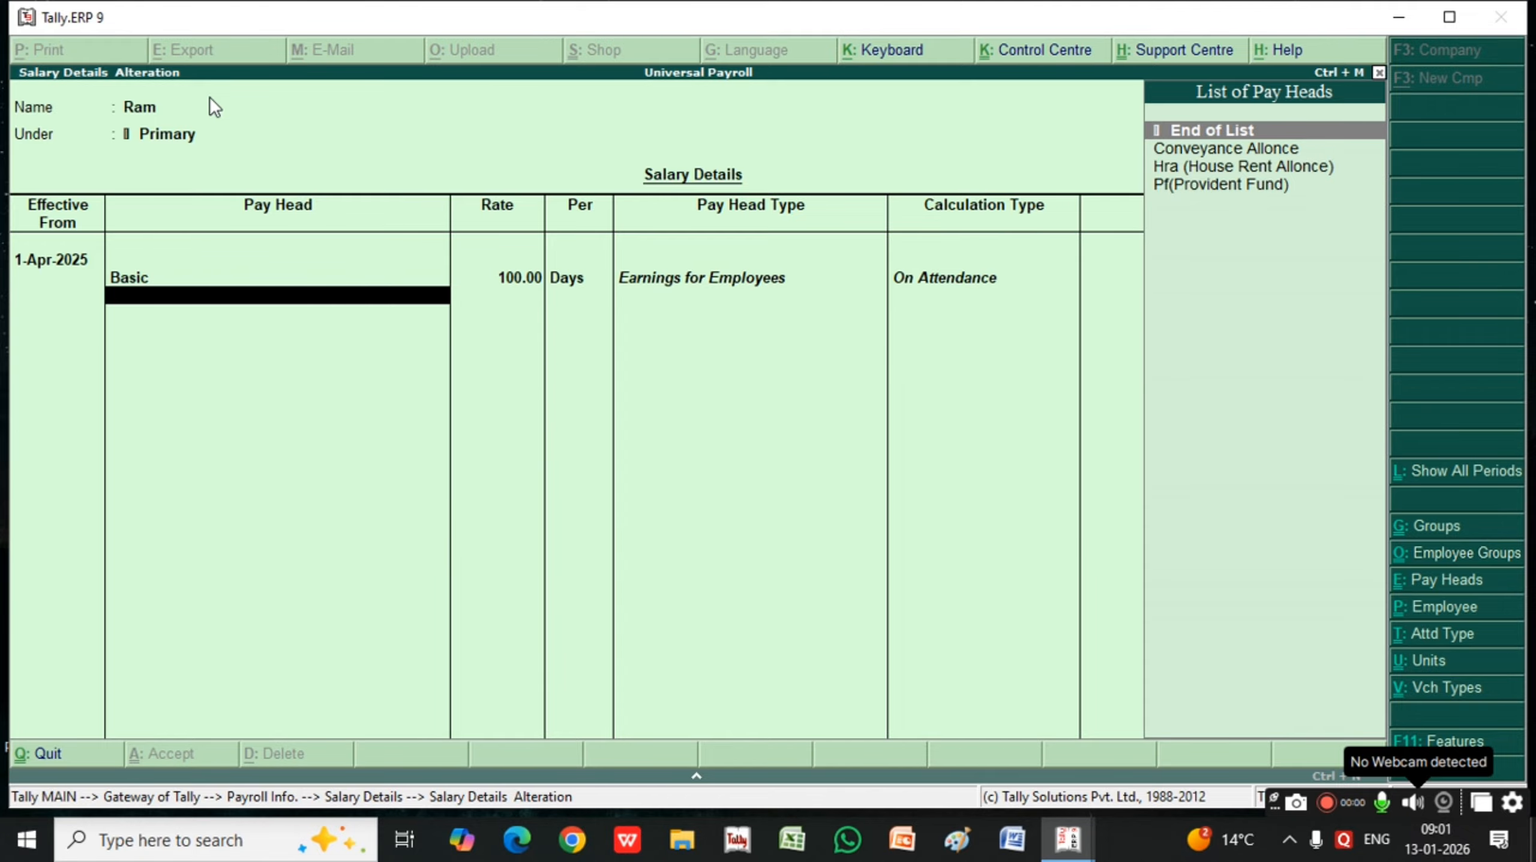
# Add Conveyance Allonce to the first employee's salary details at a rate of 50 per day
pyautogui.press('Down')
pyautogui.press('Return')
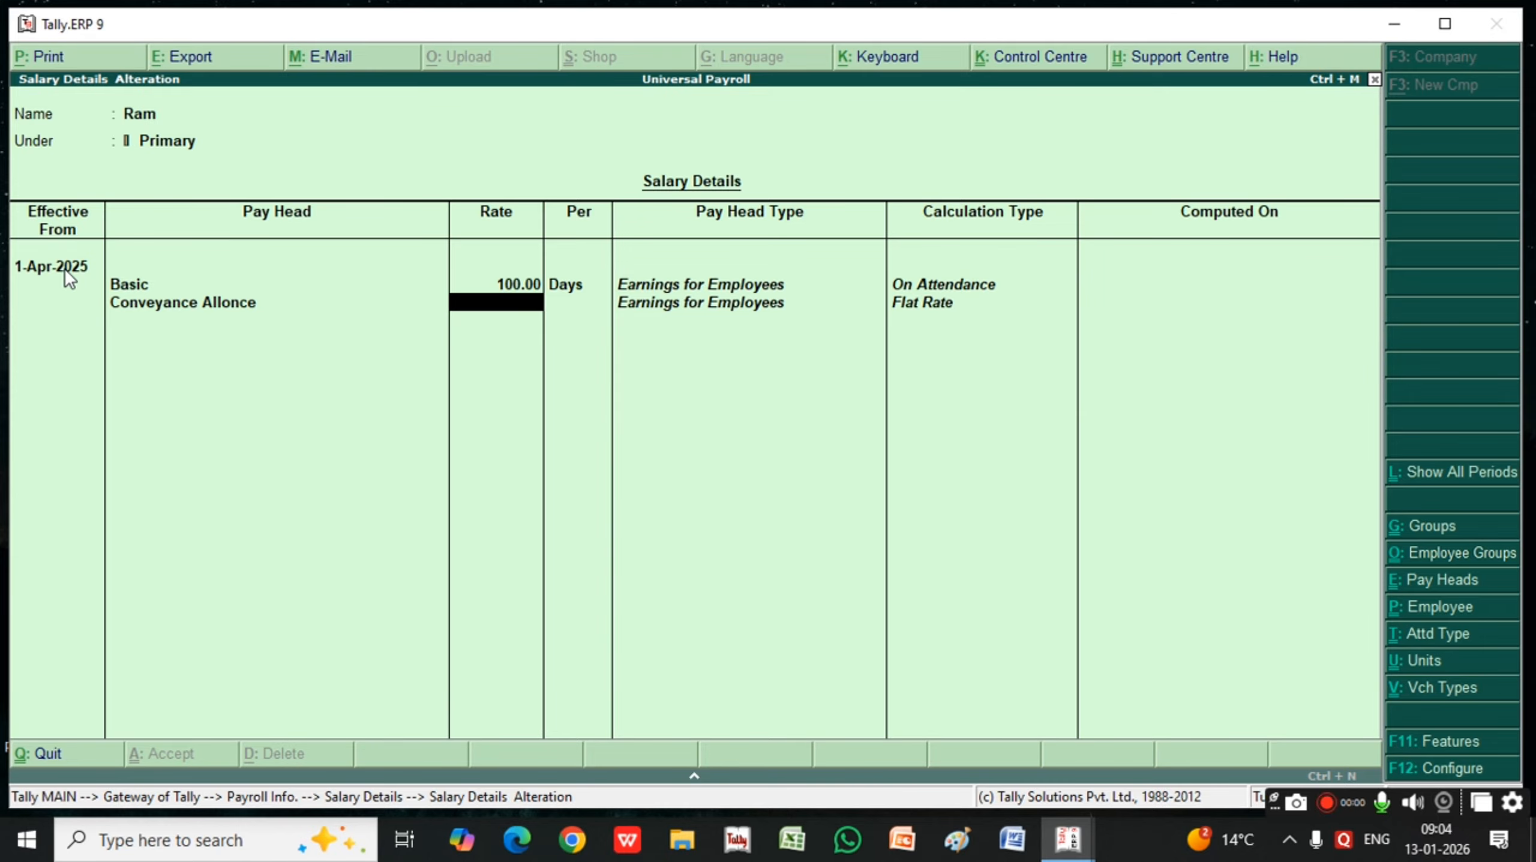
pyautogui.write('50')
pyautogui.press('Return')
# Add Hra (House Rent Allonce) and Pf(Provident Fund) to the first employee's pay heads and save the salary details
pyautogui.press('Down')
pyautogui.press('Return')
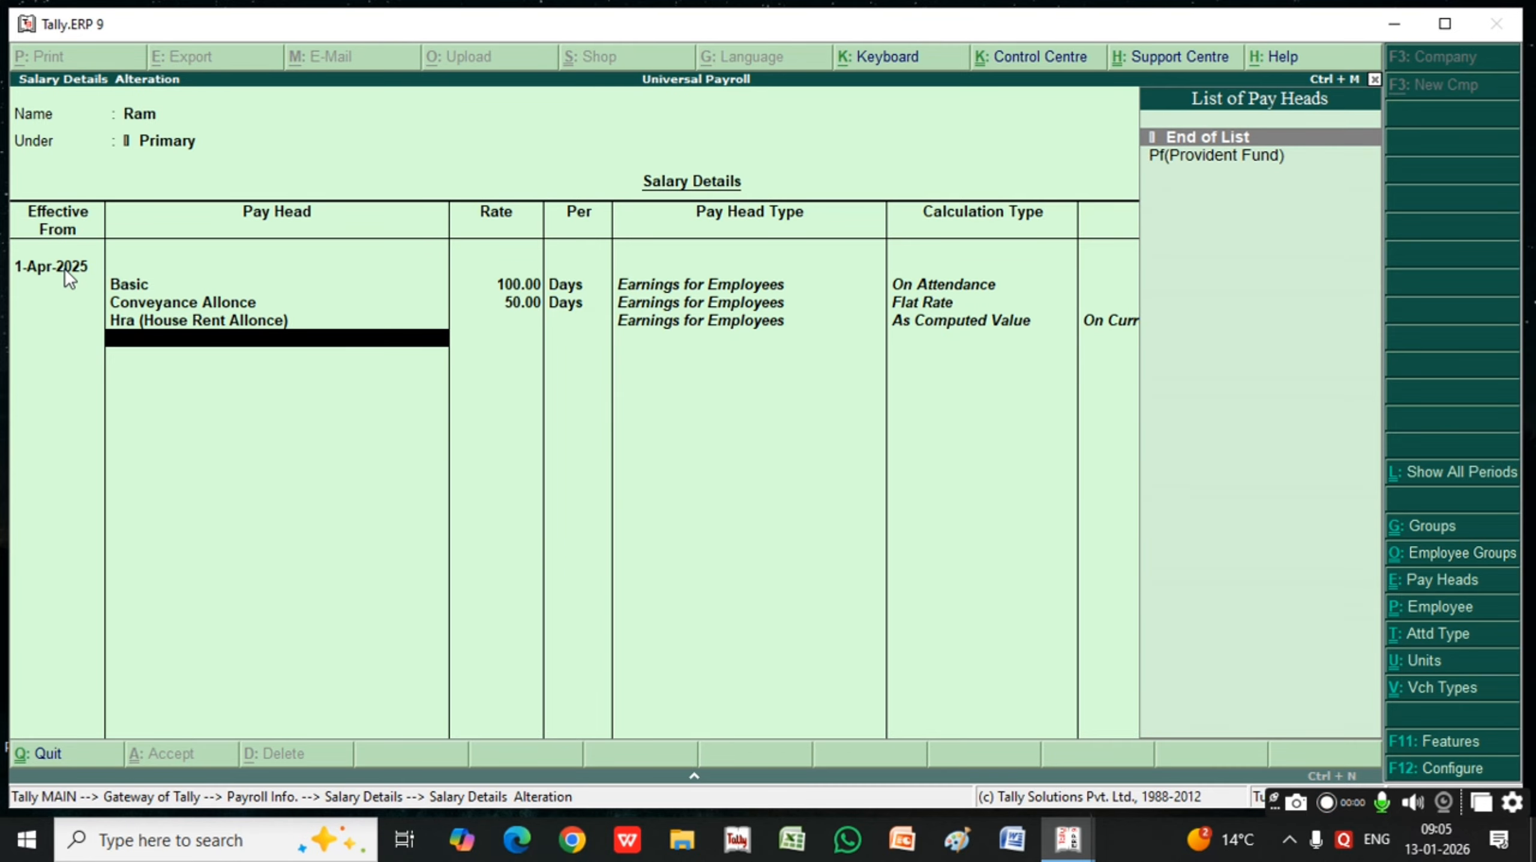
pyautogui.press('Down')
pyautogui.press('Return')
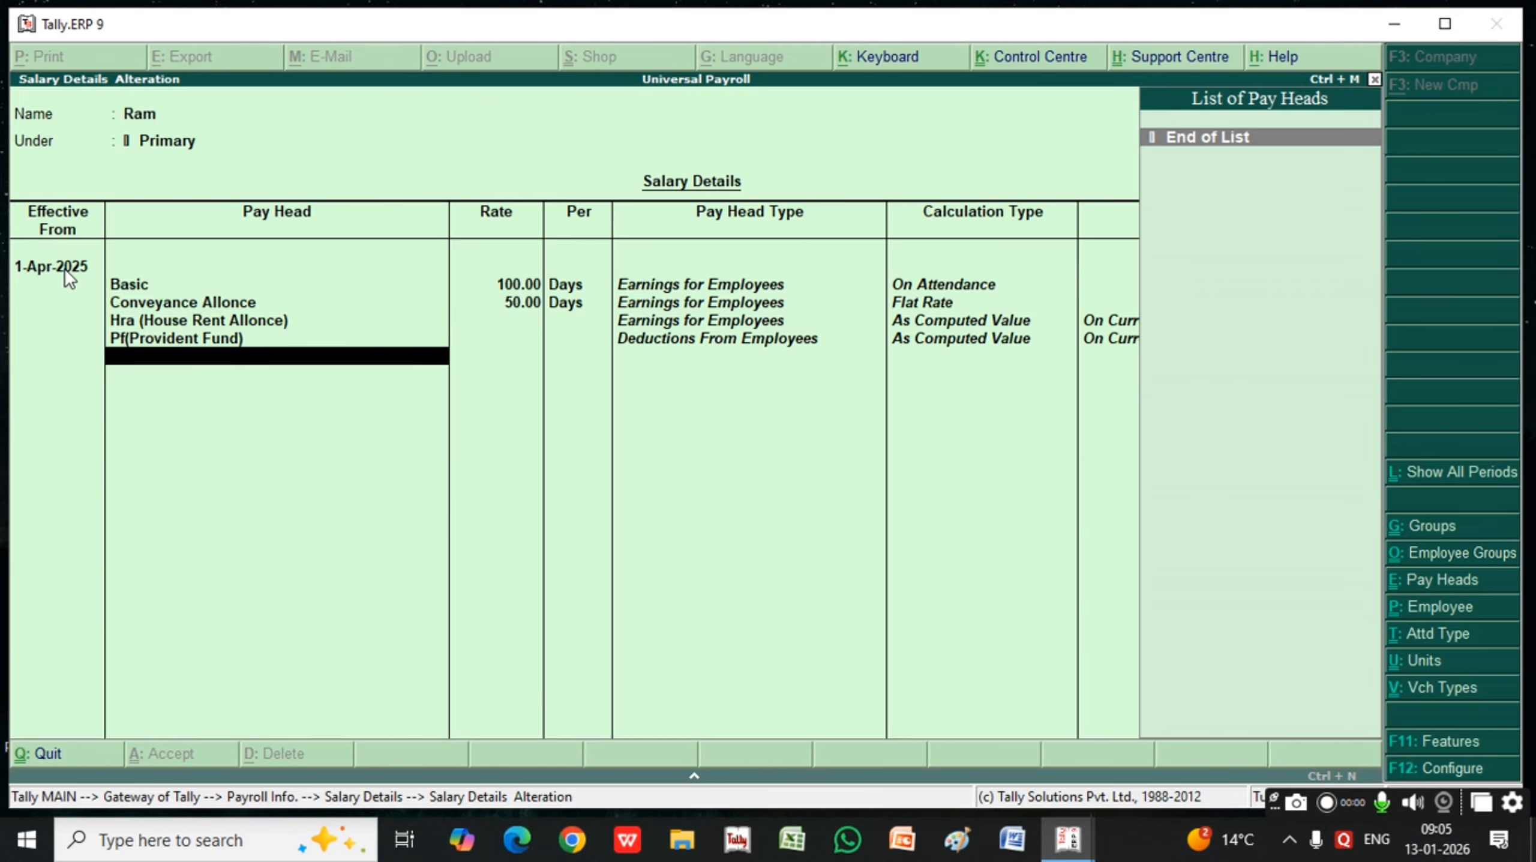
pyautogui.press('Return')
pyautogui.press('Return')
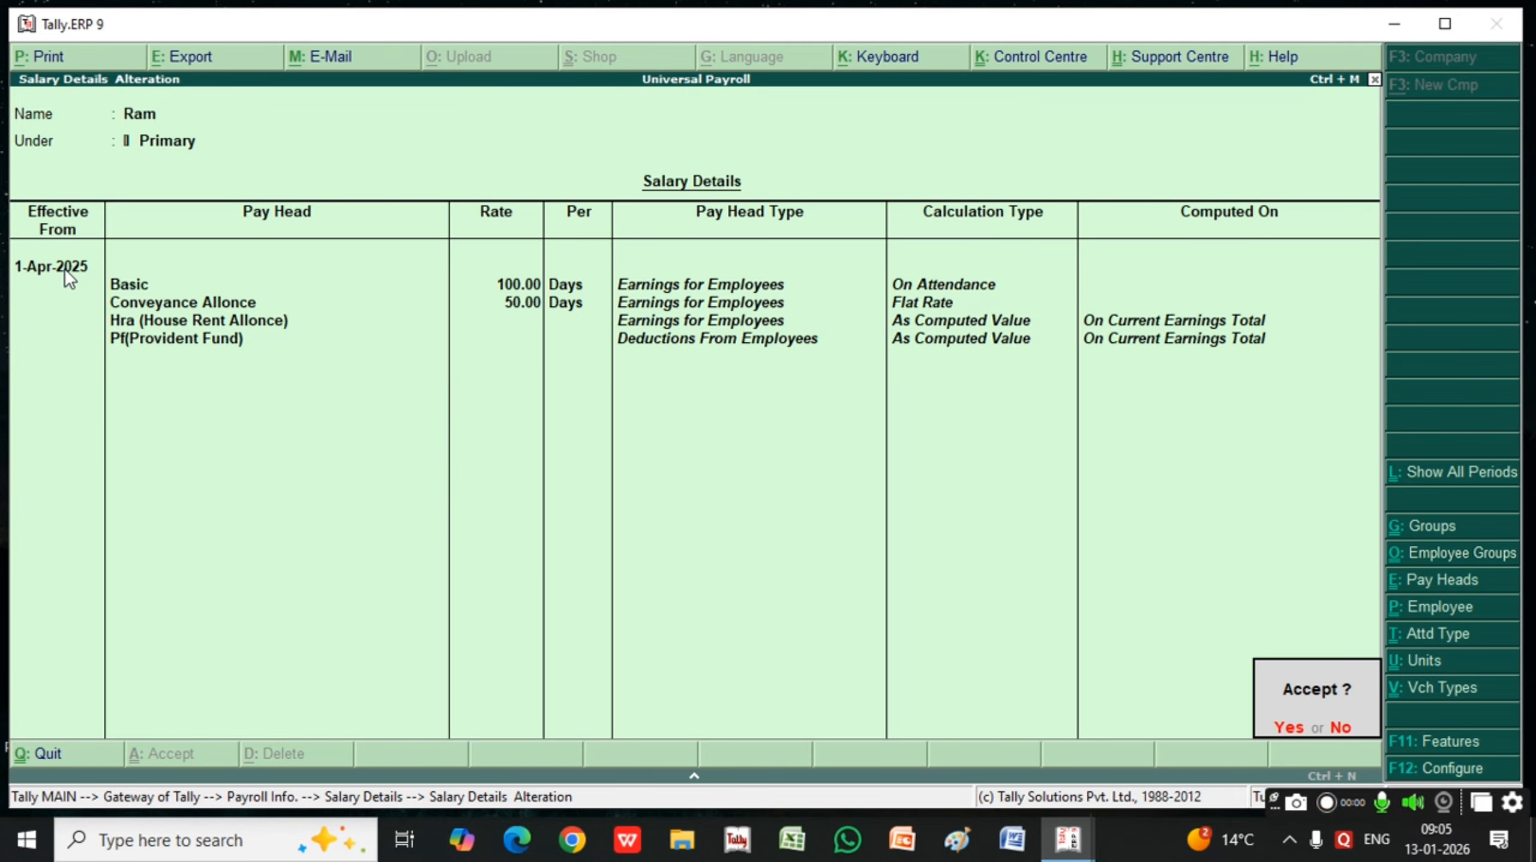
# Open the second employee's salary details and add Basic effective from 1-Apr-2025 at a rate of 200 per day
pyautogui.press('Return')
pyautogui.press('Down')
pyautogui.press('Return')
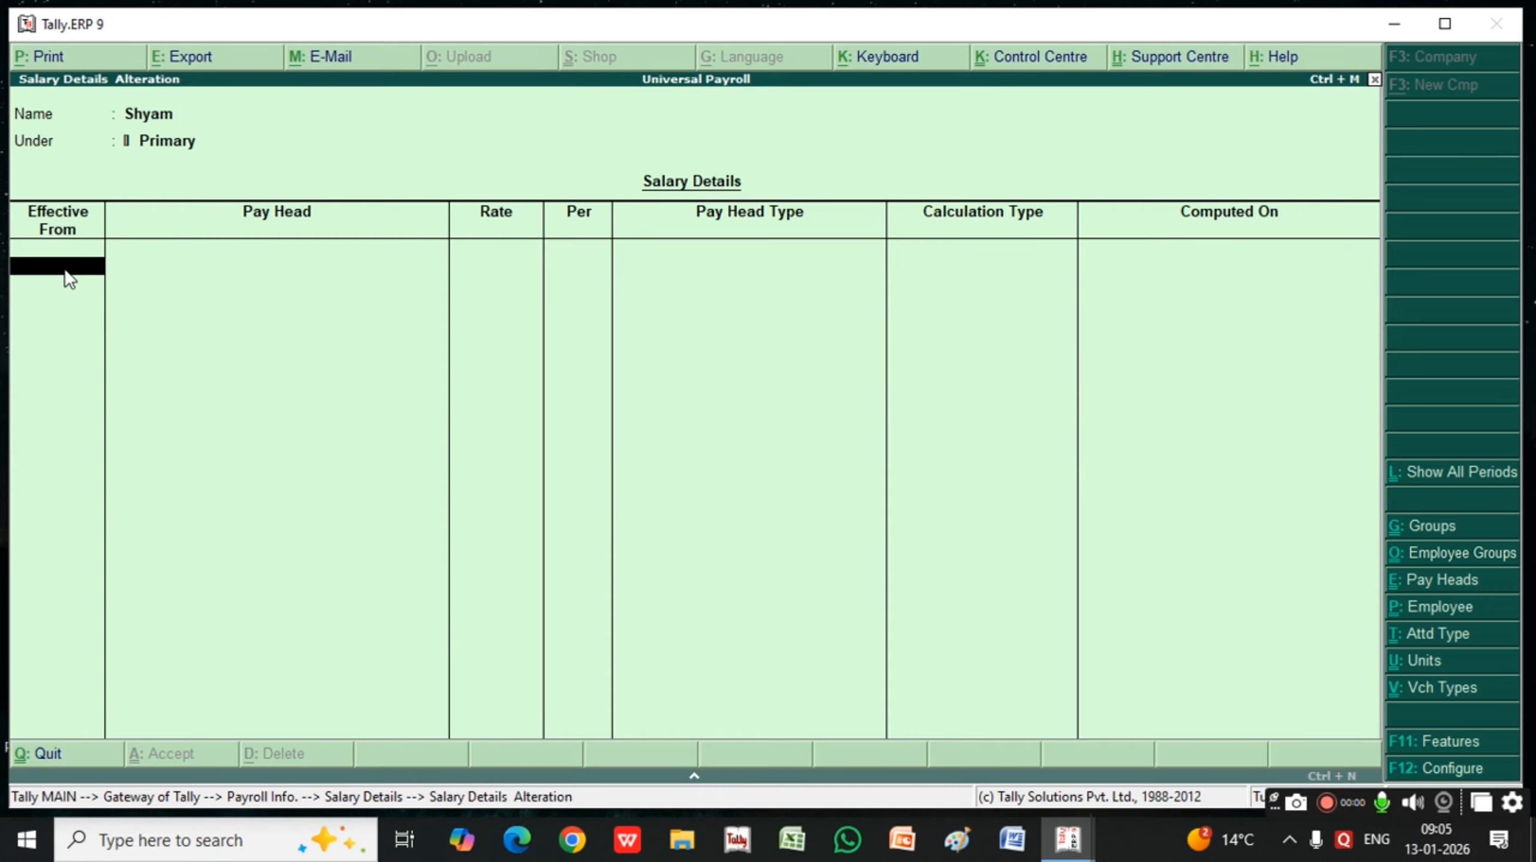
pyautogui.write('1')
pyautogui.press('Return')
pyautogui.press('Down')
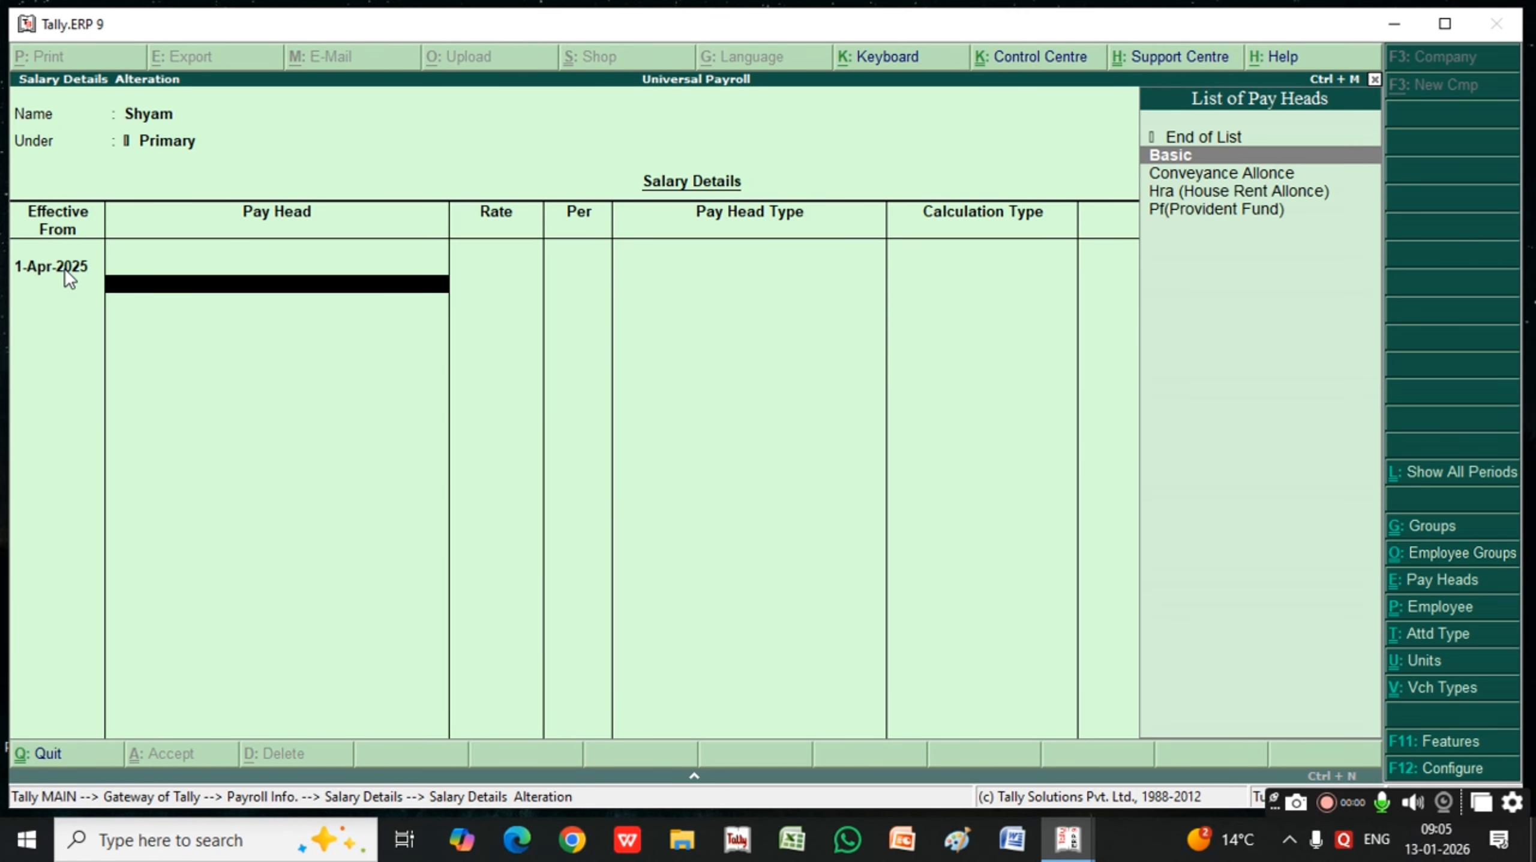
pyautogui.press('Return')
pyautogui.write('200')
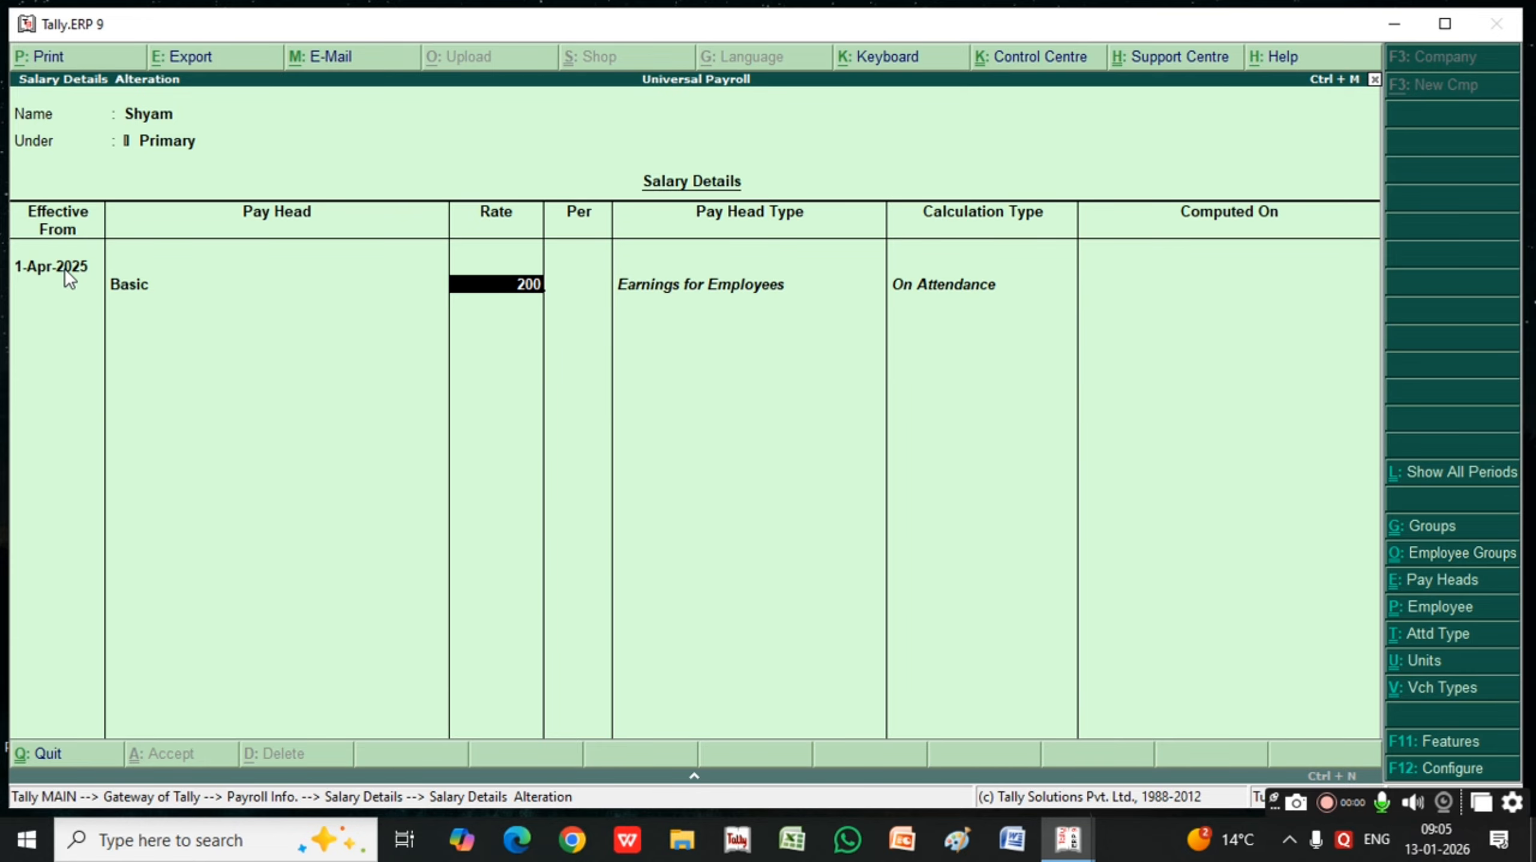
pyautogui.press('Return')
# Add Conveyance Allonce to the second employee's salary details at a rate of 70 per day
pyautogui.press('Down')
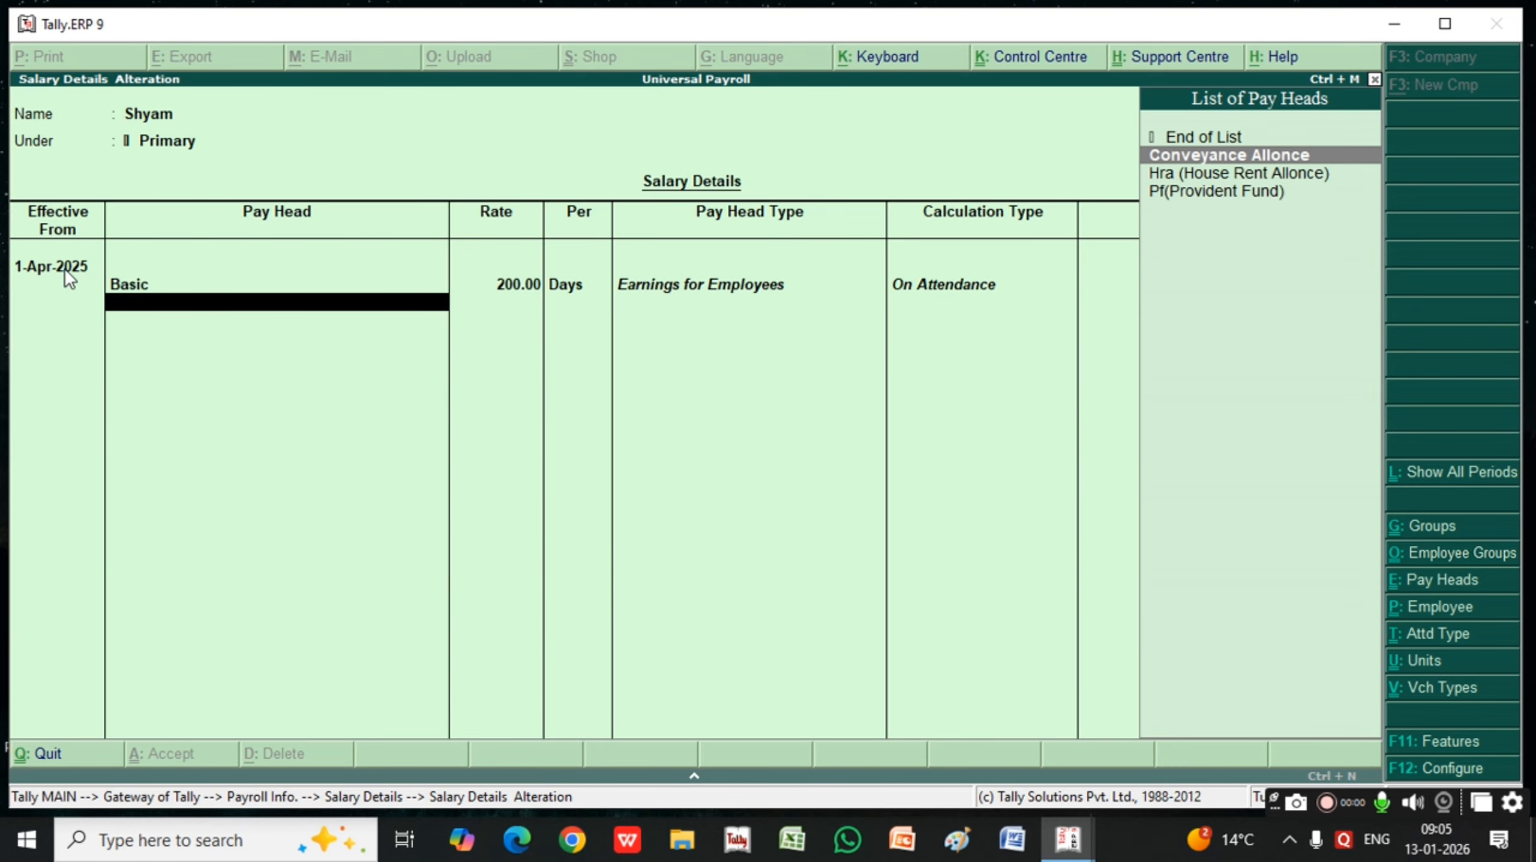
pyautogui.press('Return')
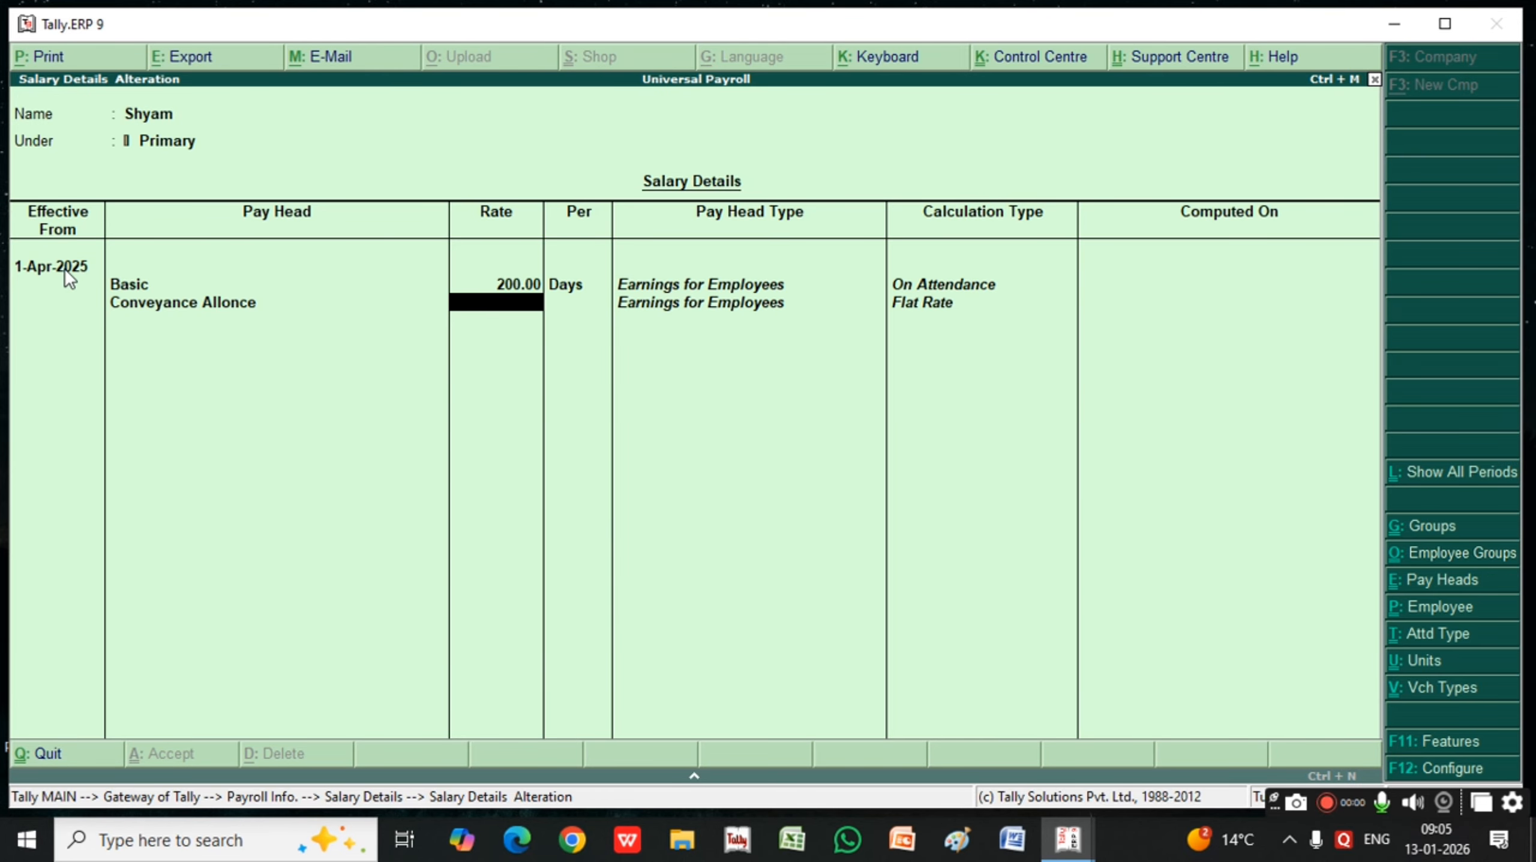
pyautogui.write('70')
pyautogui.press('Return')
# Add Hra (House Rent Allonce) and Pf(Provident Fund) to the second employee's pay heads and save the salary details
pyautogui.press('Down')
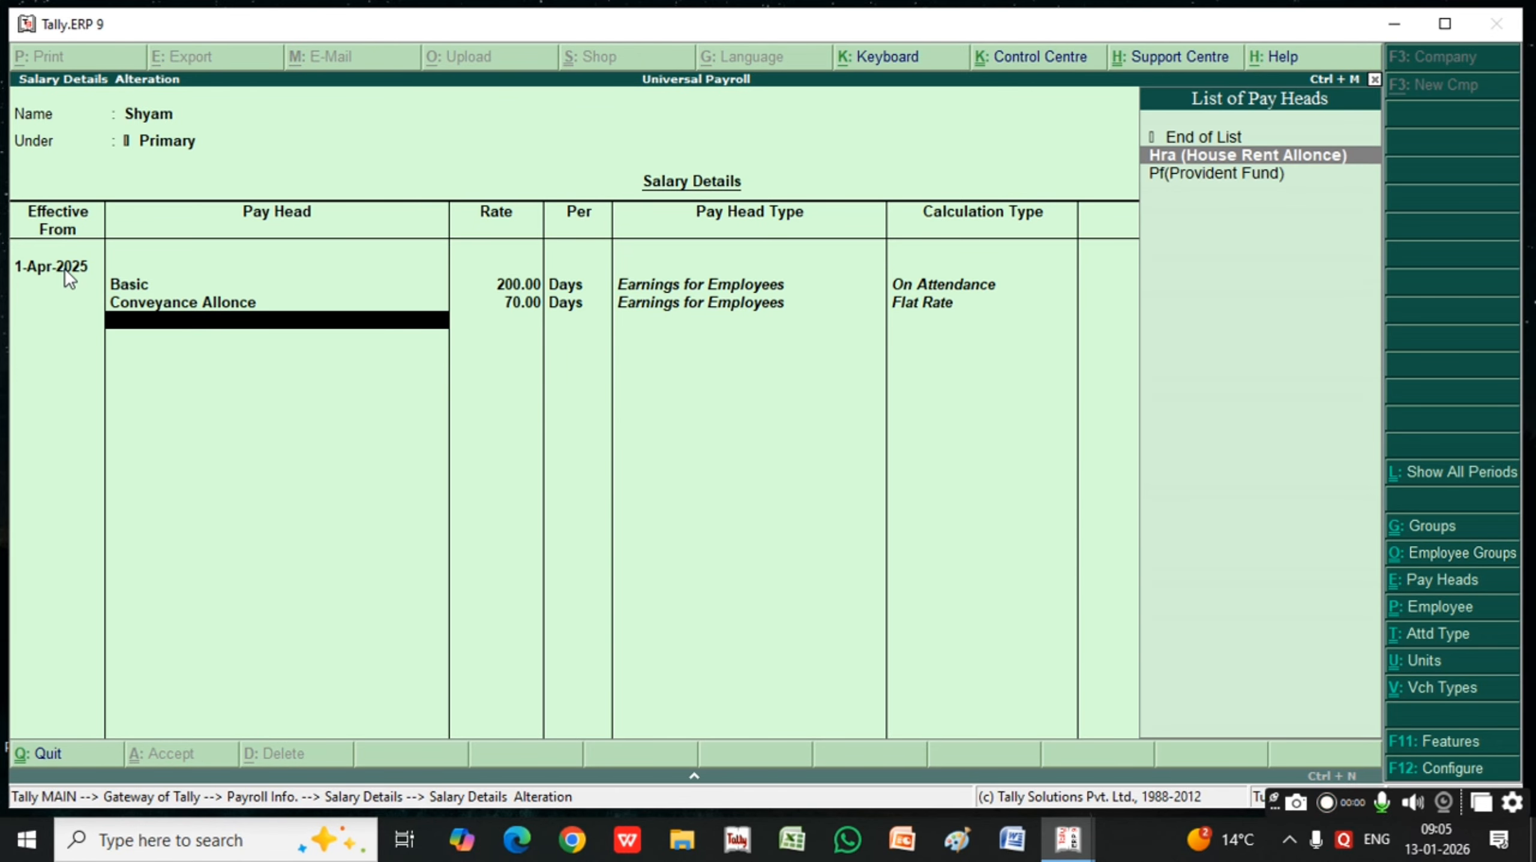
pyautogui.press('Return')
pyautogui.press('Down')
pyautogui.press('Return')
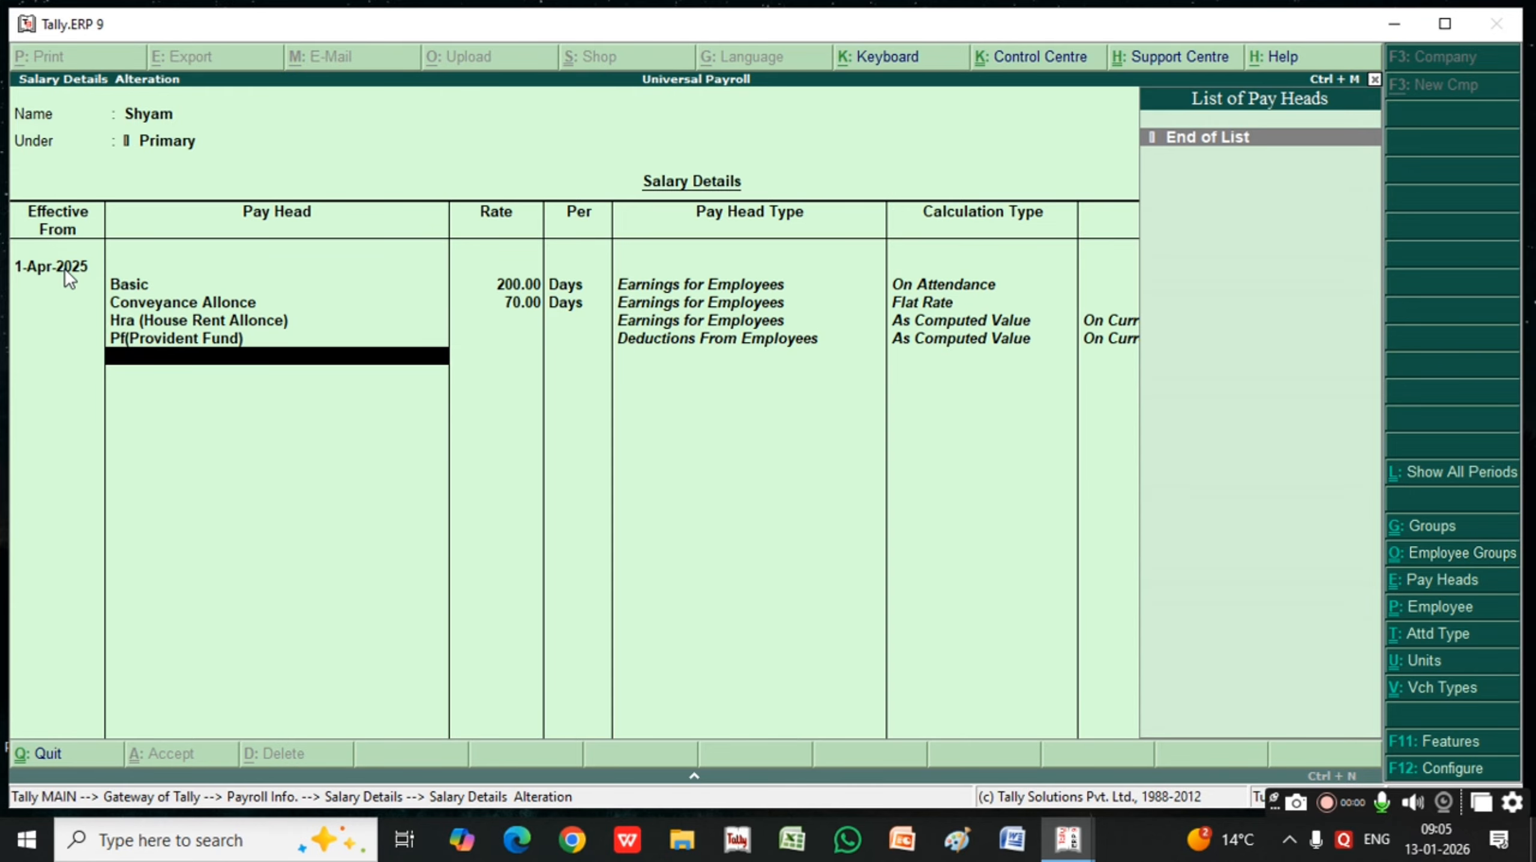
pyautogui.press('Return')
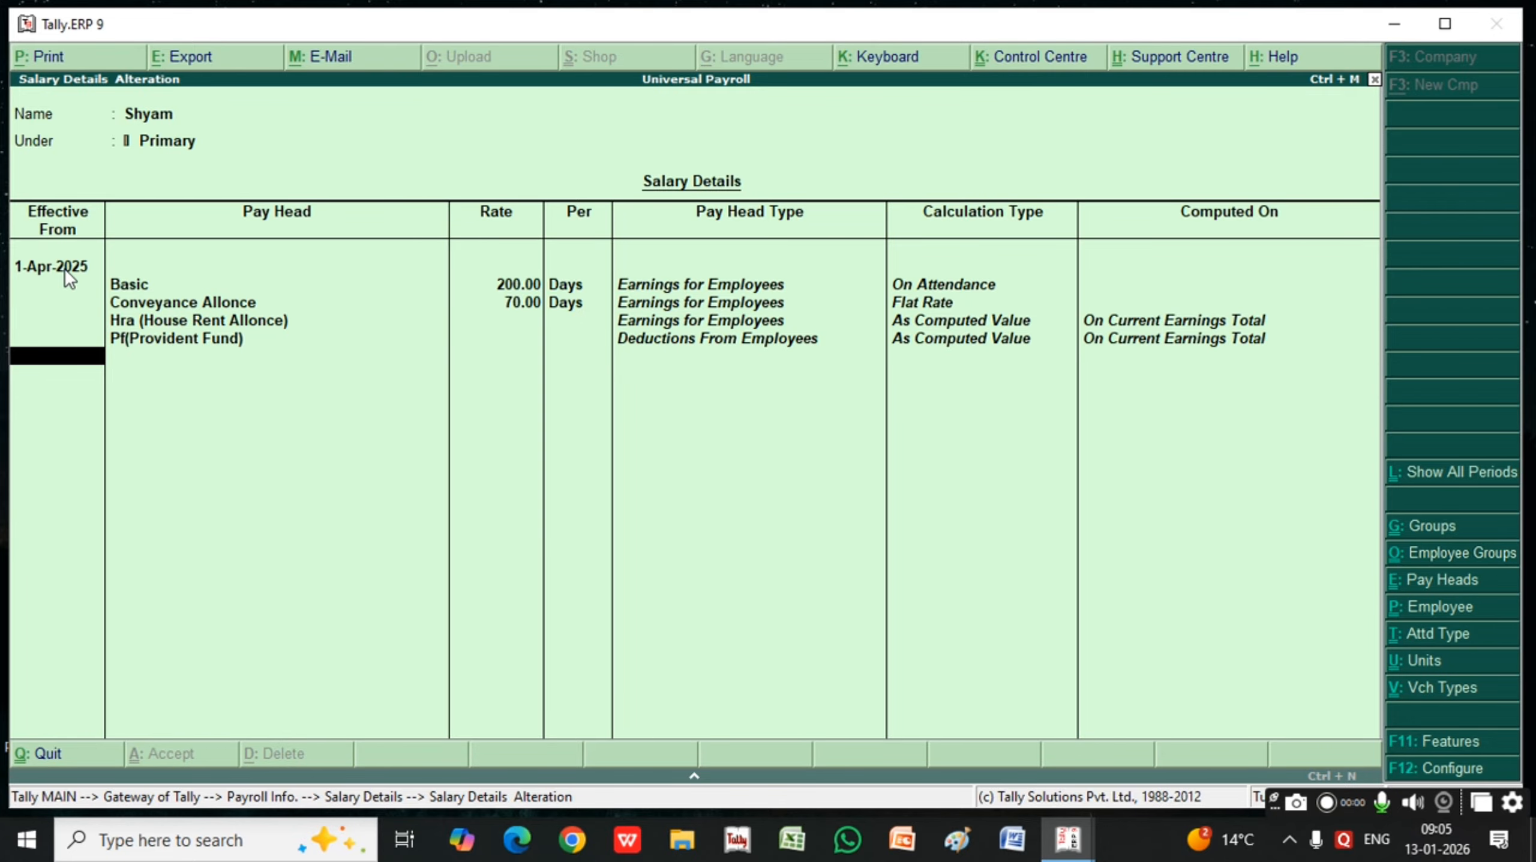
pyautogui.press('Return')
pyautogui.press('Return')
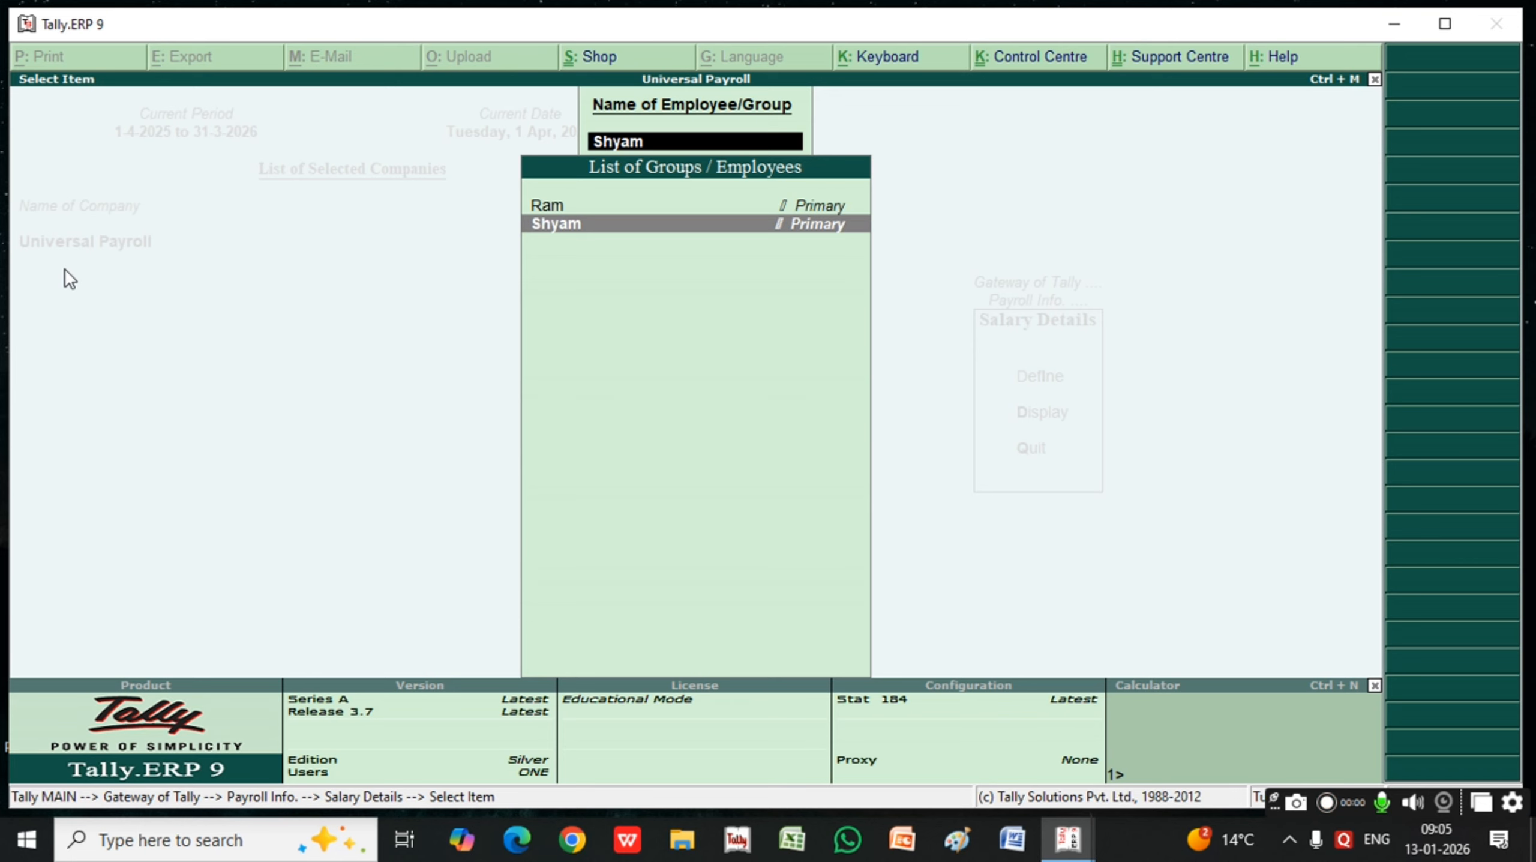
# Leave the salary details and start a new attendance voucher under payroll vouchers
pyautogui.press('Escape')
pyautogui.press('Escape')
pyautogui.press('Escape')
pyautogui.press('Down')
pyautogui.press('Down')
pyautogui.press('Down')
pyautogui.press('Down')
pyautogui.press('Down')
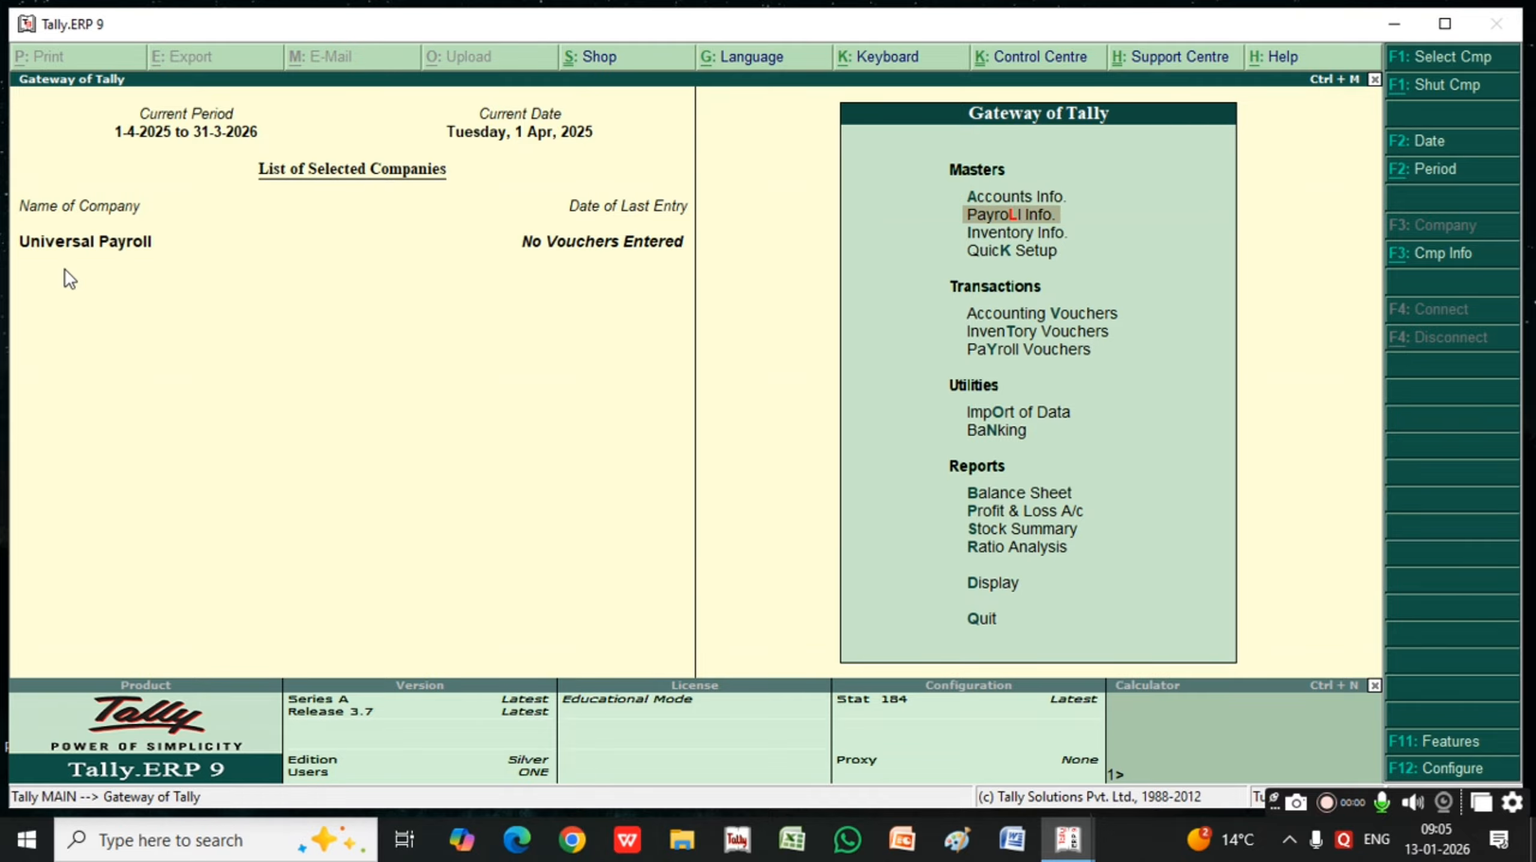
pyautogui.press('Down')
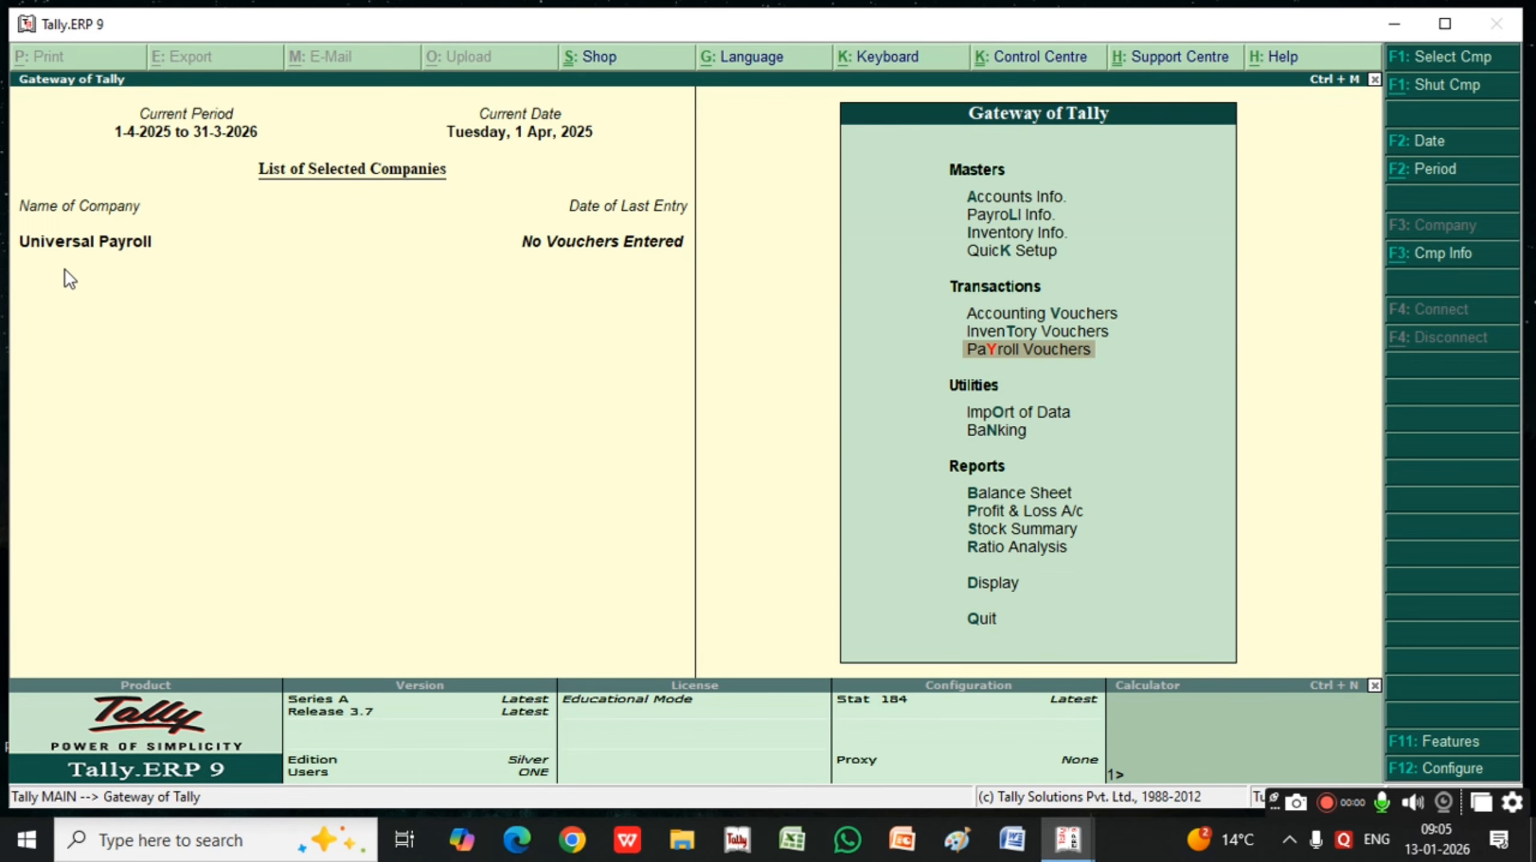
pyautogui.press('Return')
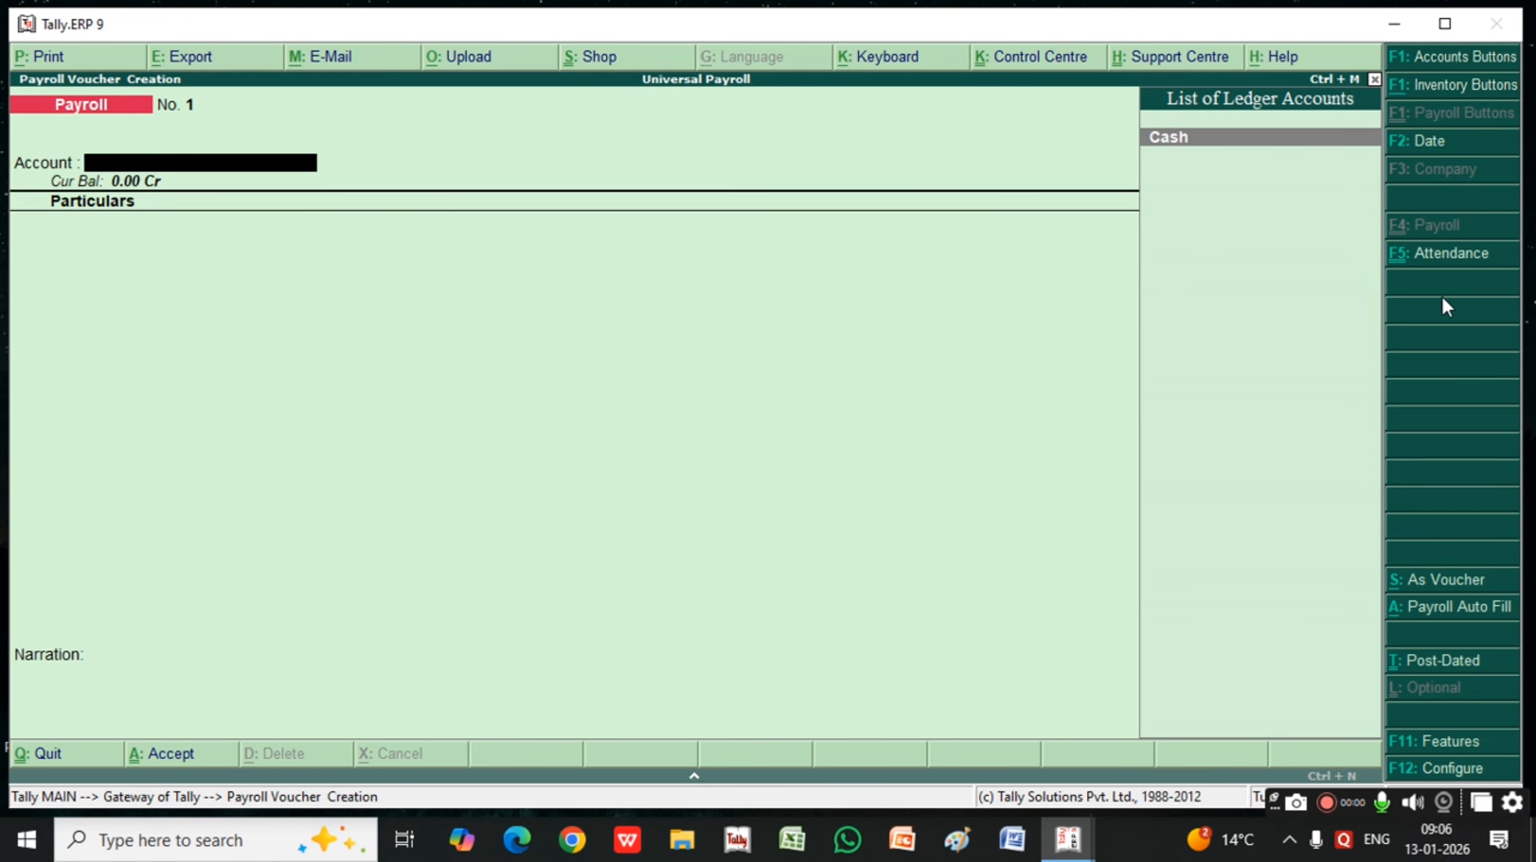
pyautogui.click(1457, 260)
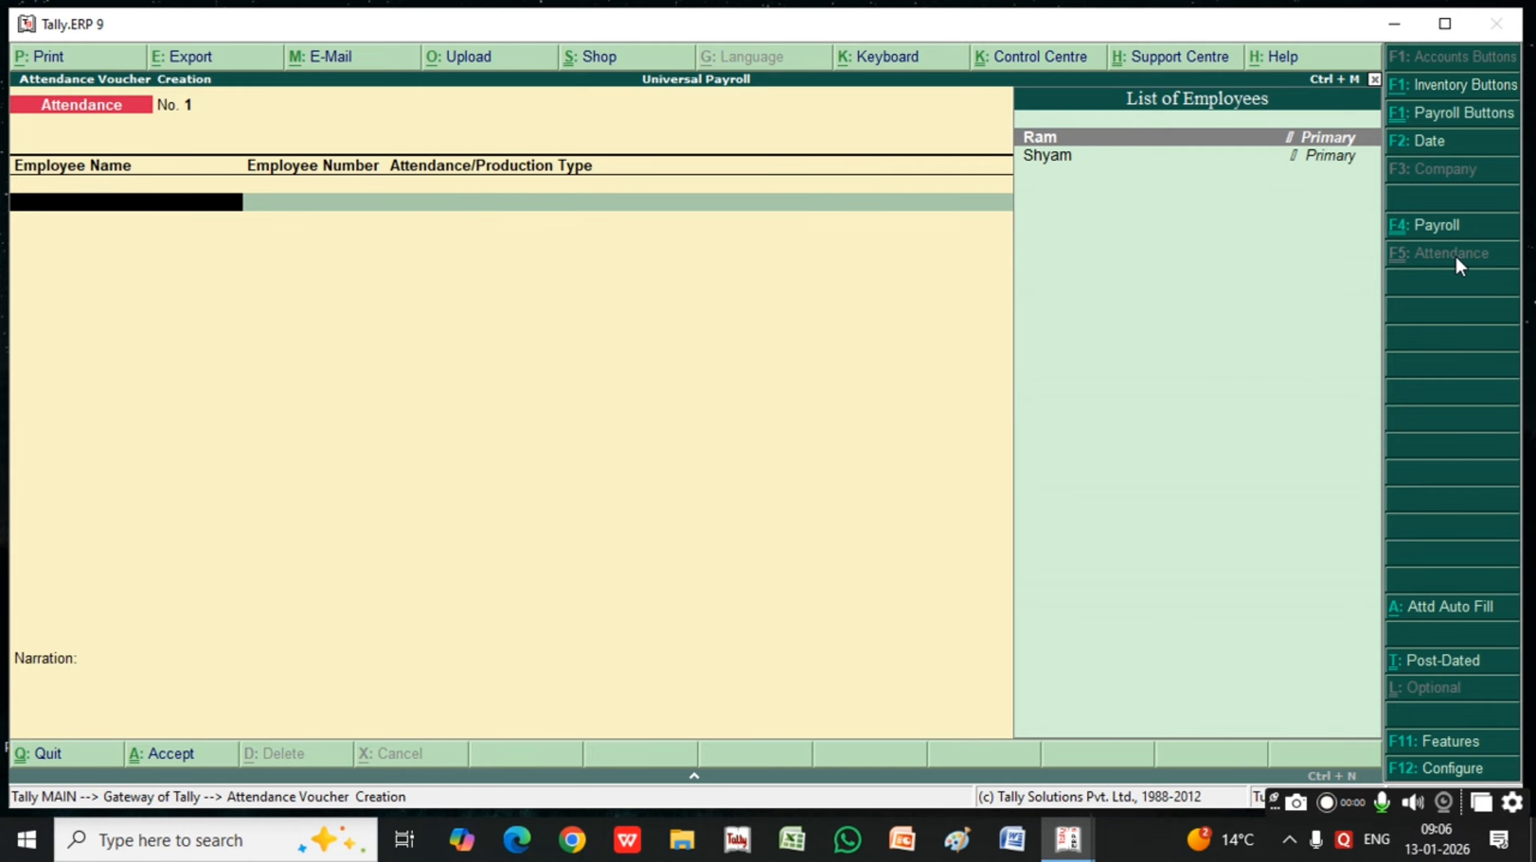
# Record the first employee's attendance as 30 days Present and 0 days Absent
pyautogui.press('Return')
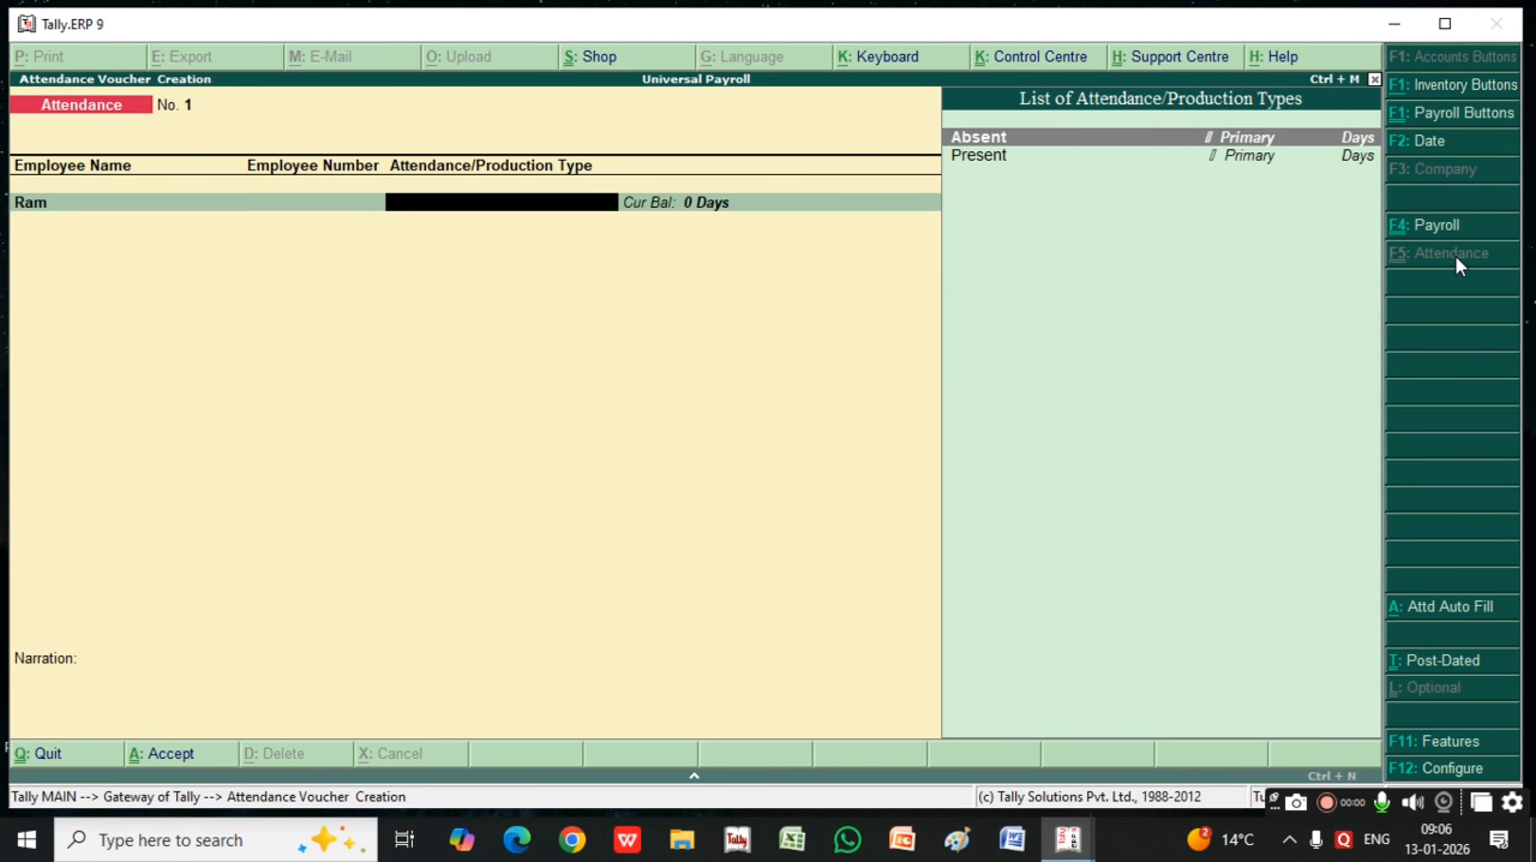
pyautogui.press('Down')
pyautogui.press('Return')
pyautogui.write('30')
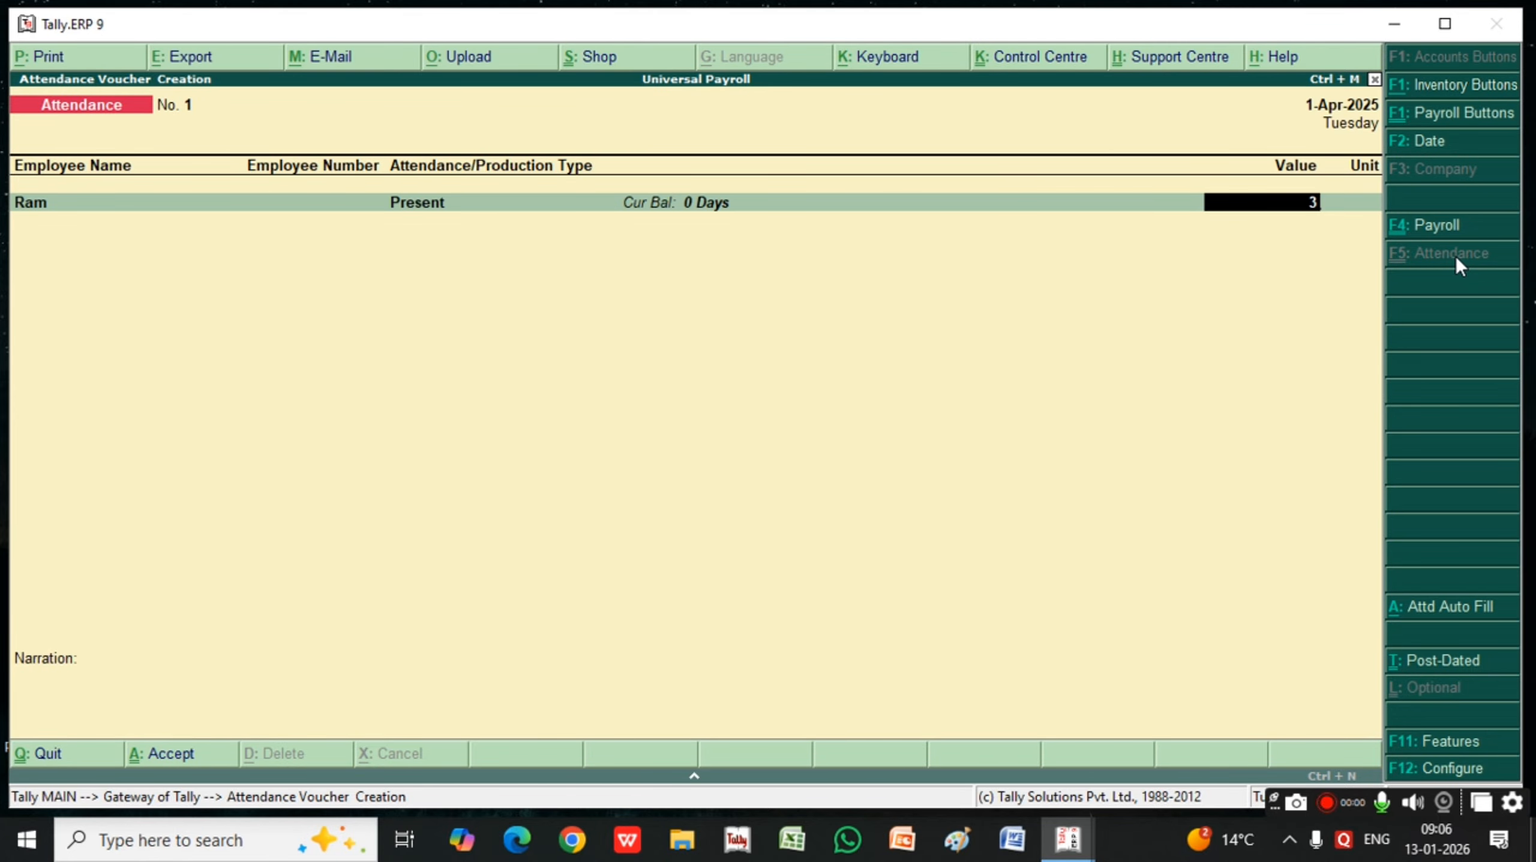
pyautogui.press('Return')
pyautogui.press('Down')
pyautogui.press('Return')
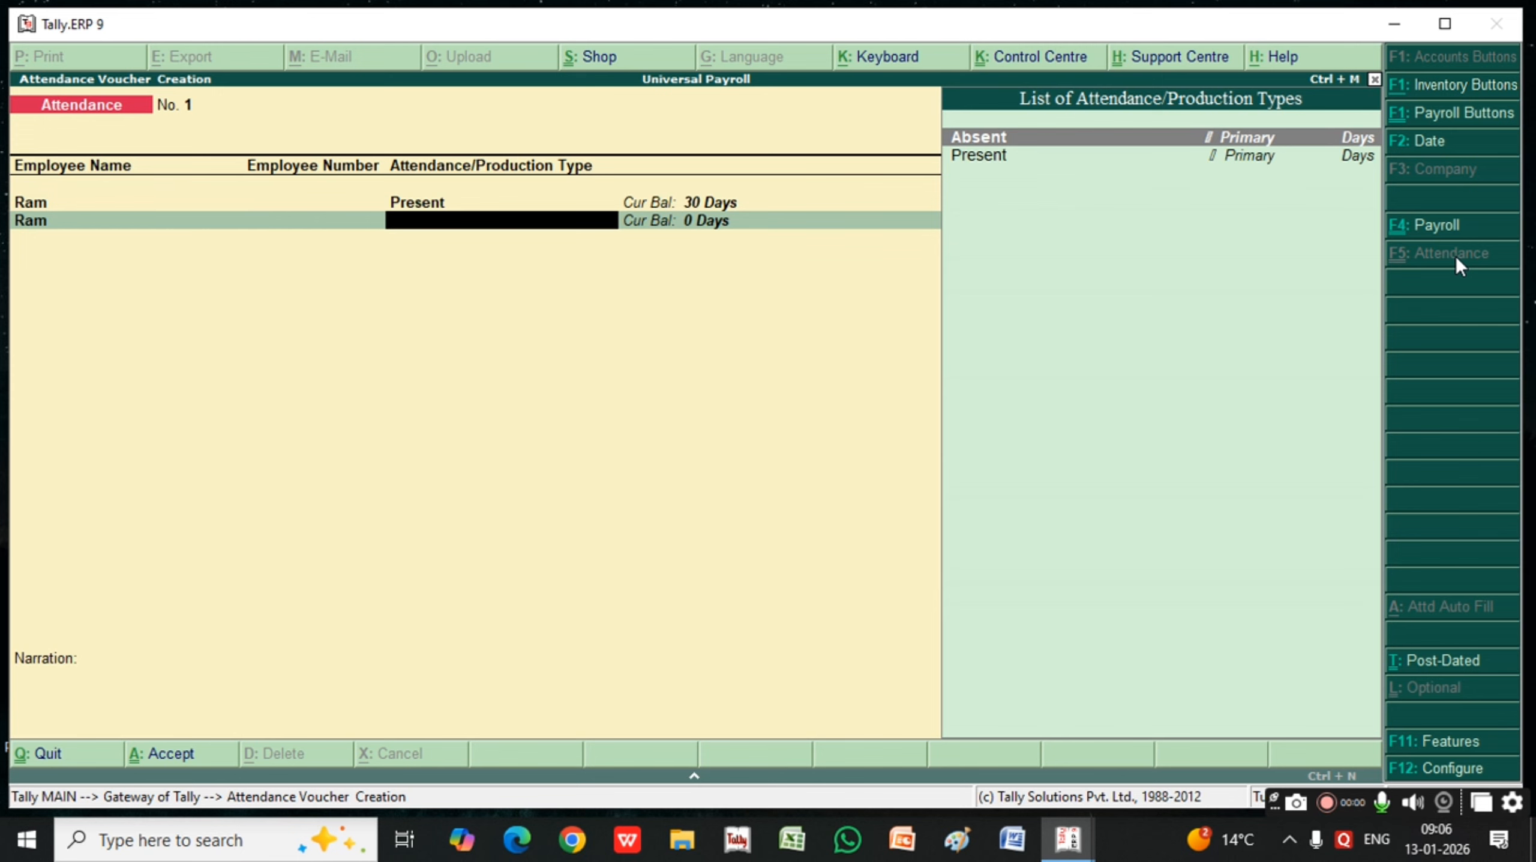
pyautogui.press('Return')
pyautogui.write('0')
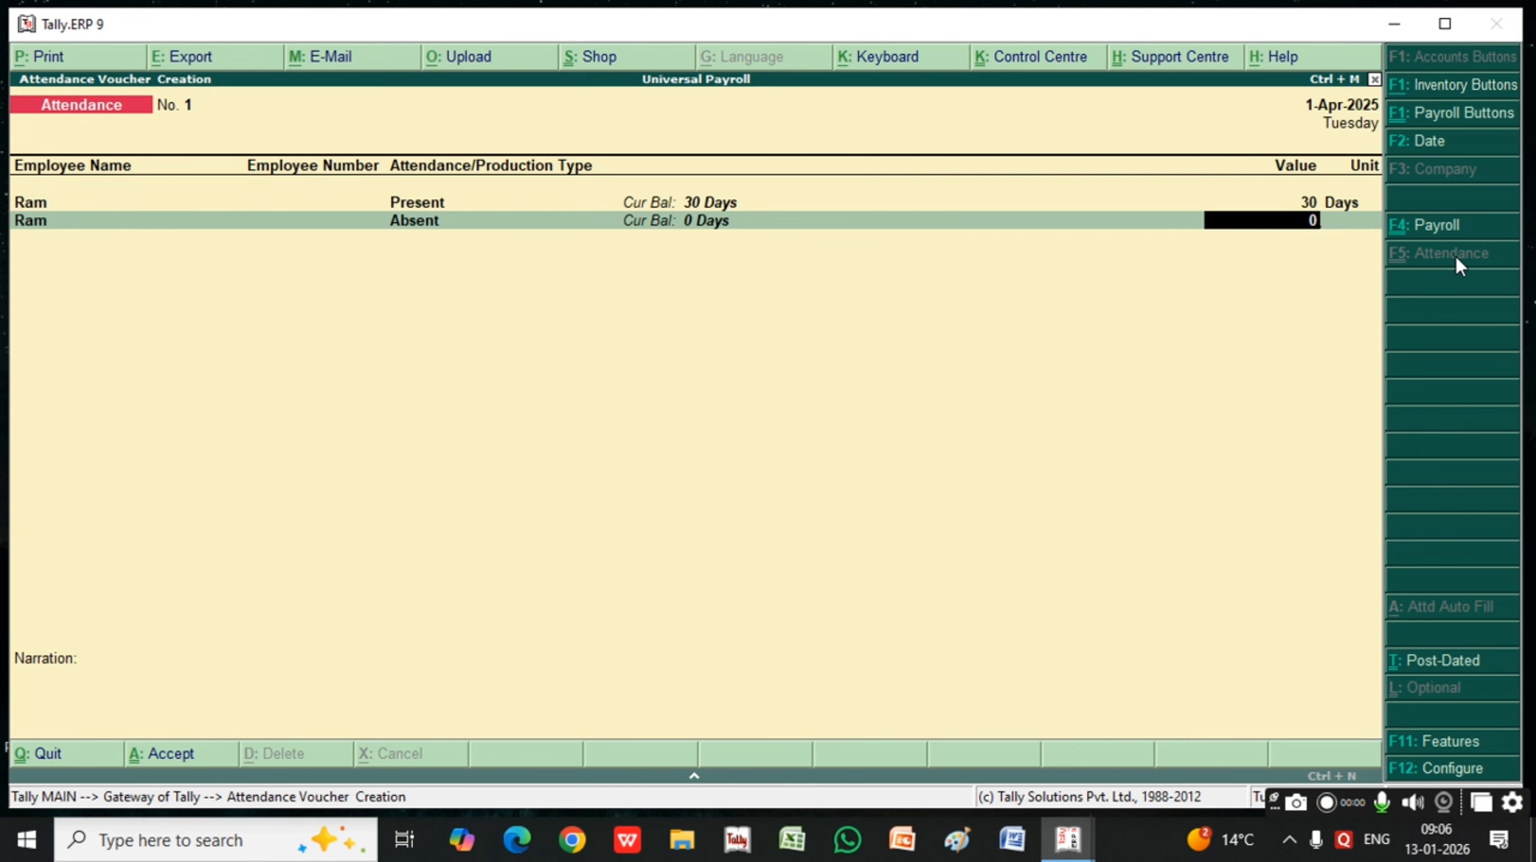
pyautogui.press('Return')
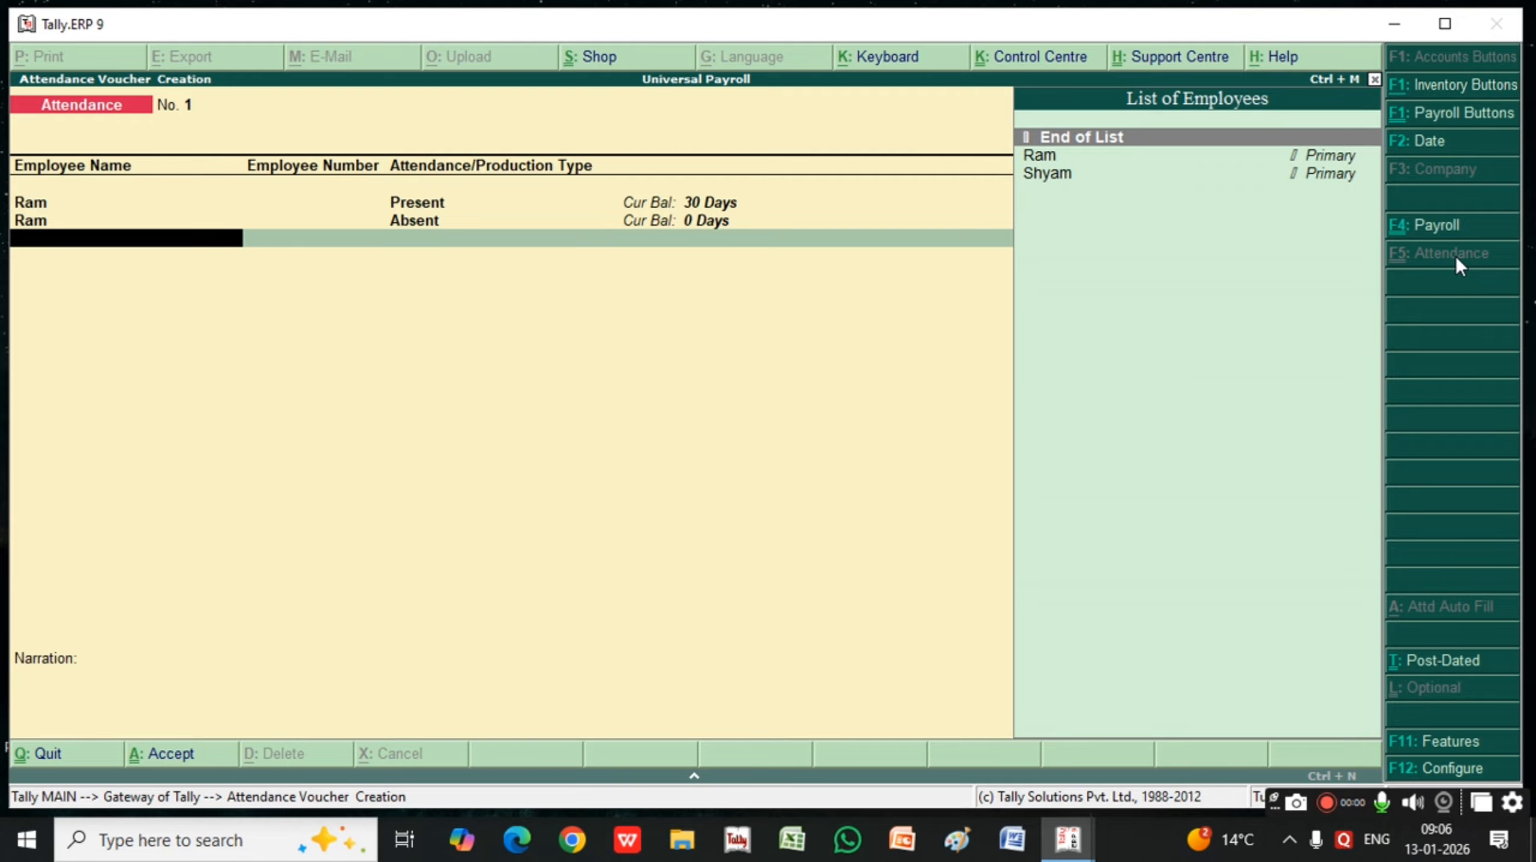
# Add an attendance entry of 29 days Present for the second employee
pyautogui.press('Down')
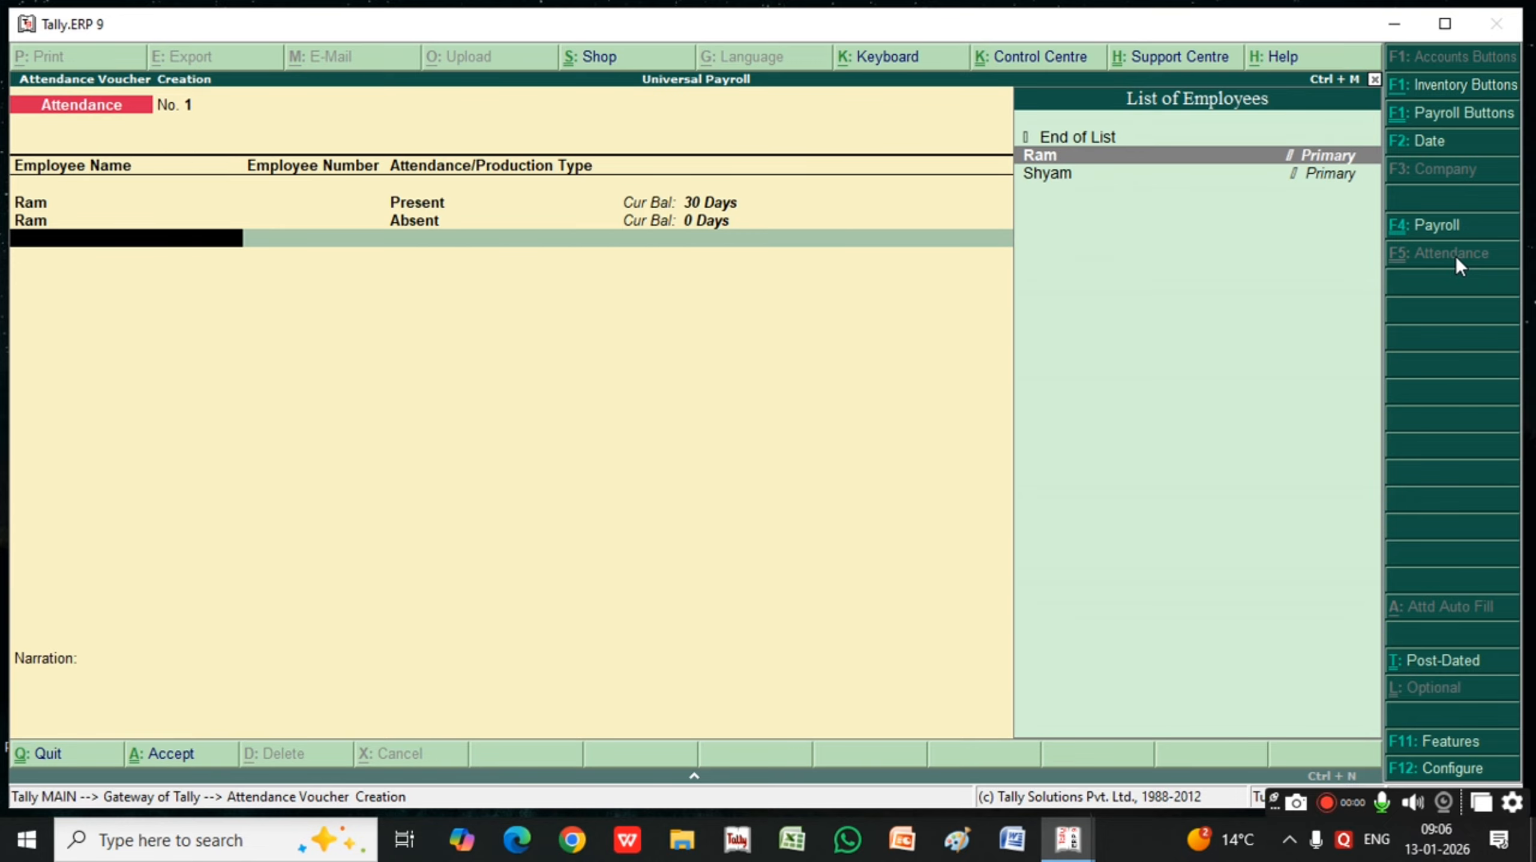
pyautogui.press('Down')
pyautogui.press('Return')
pyautogui.press('Down')
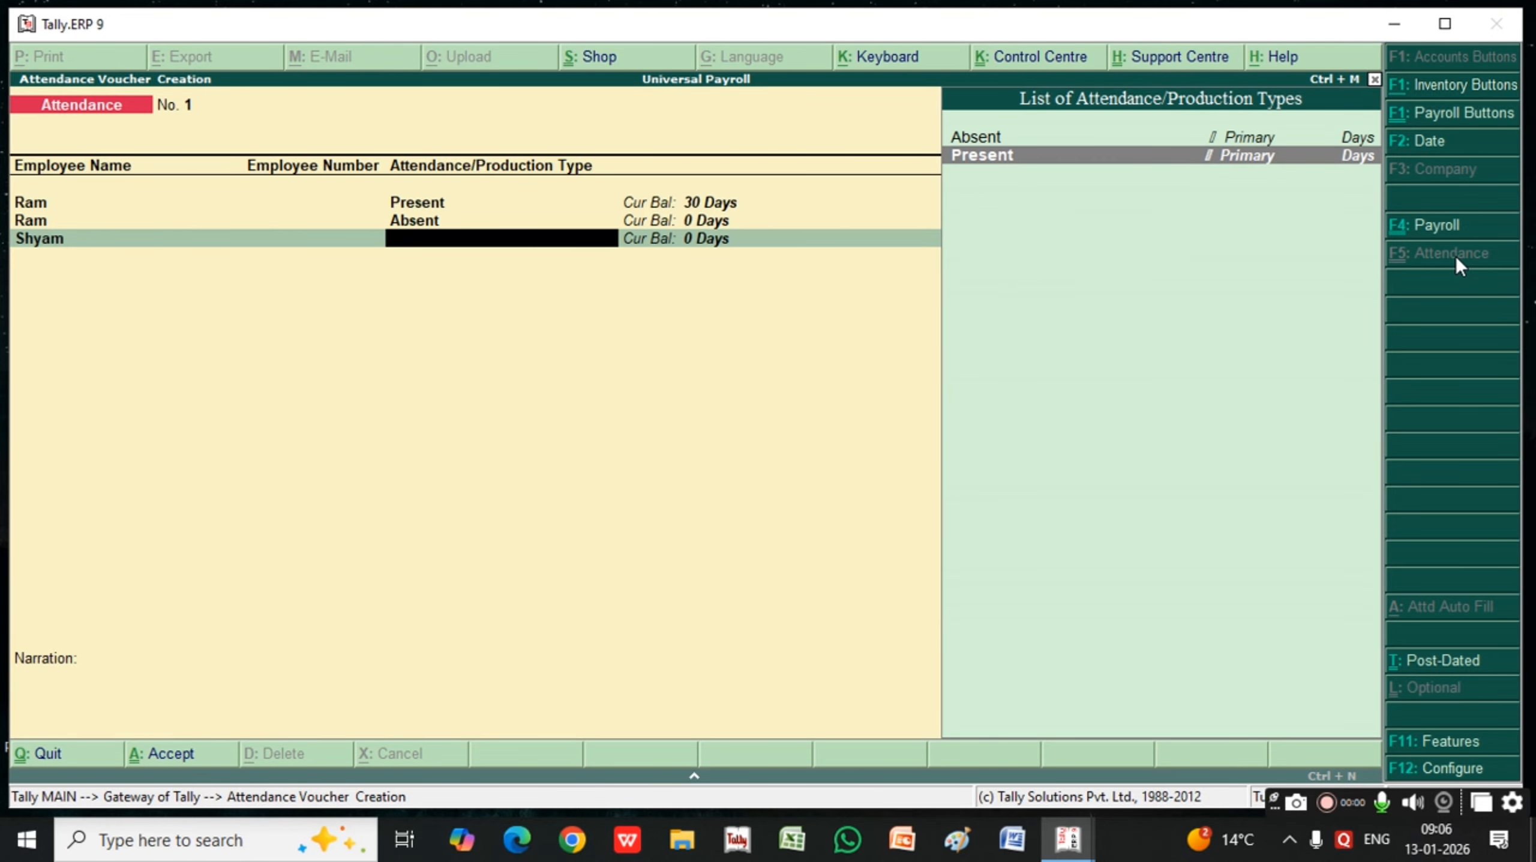
pyautogui.press('Return')
pyautogui.write('29')
pyautogui.press('Return')
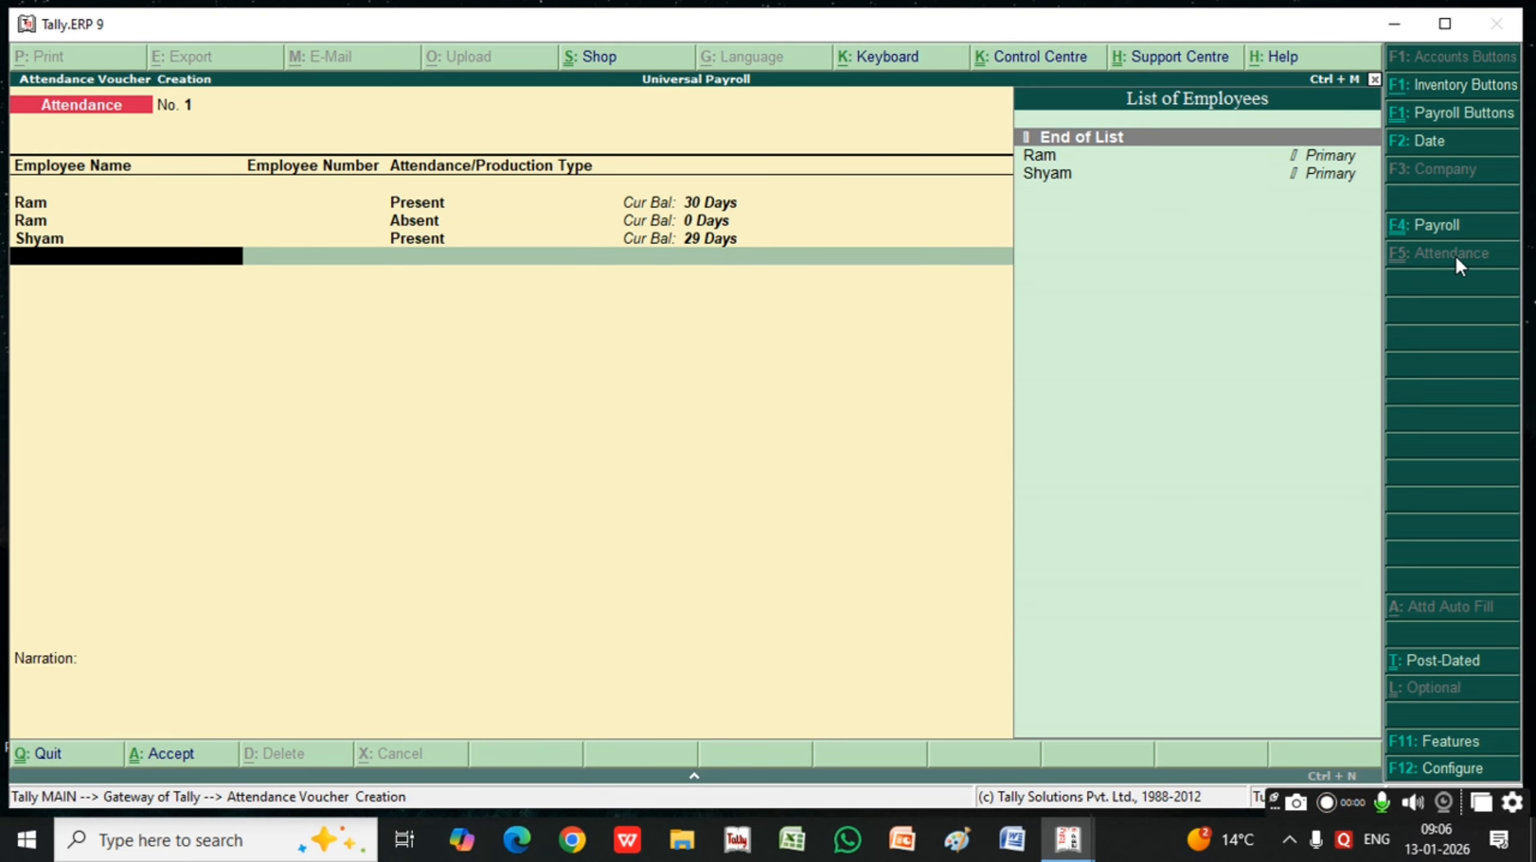
# Add 1 day Absent for the second employee and save the attendance voucher without a narration
pyautogui.press('Down')
pyautogui.press('Down')
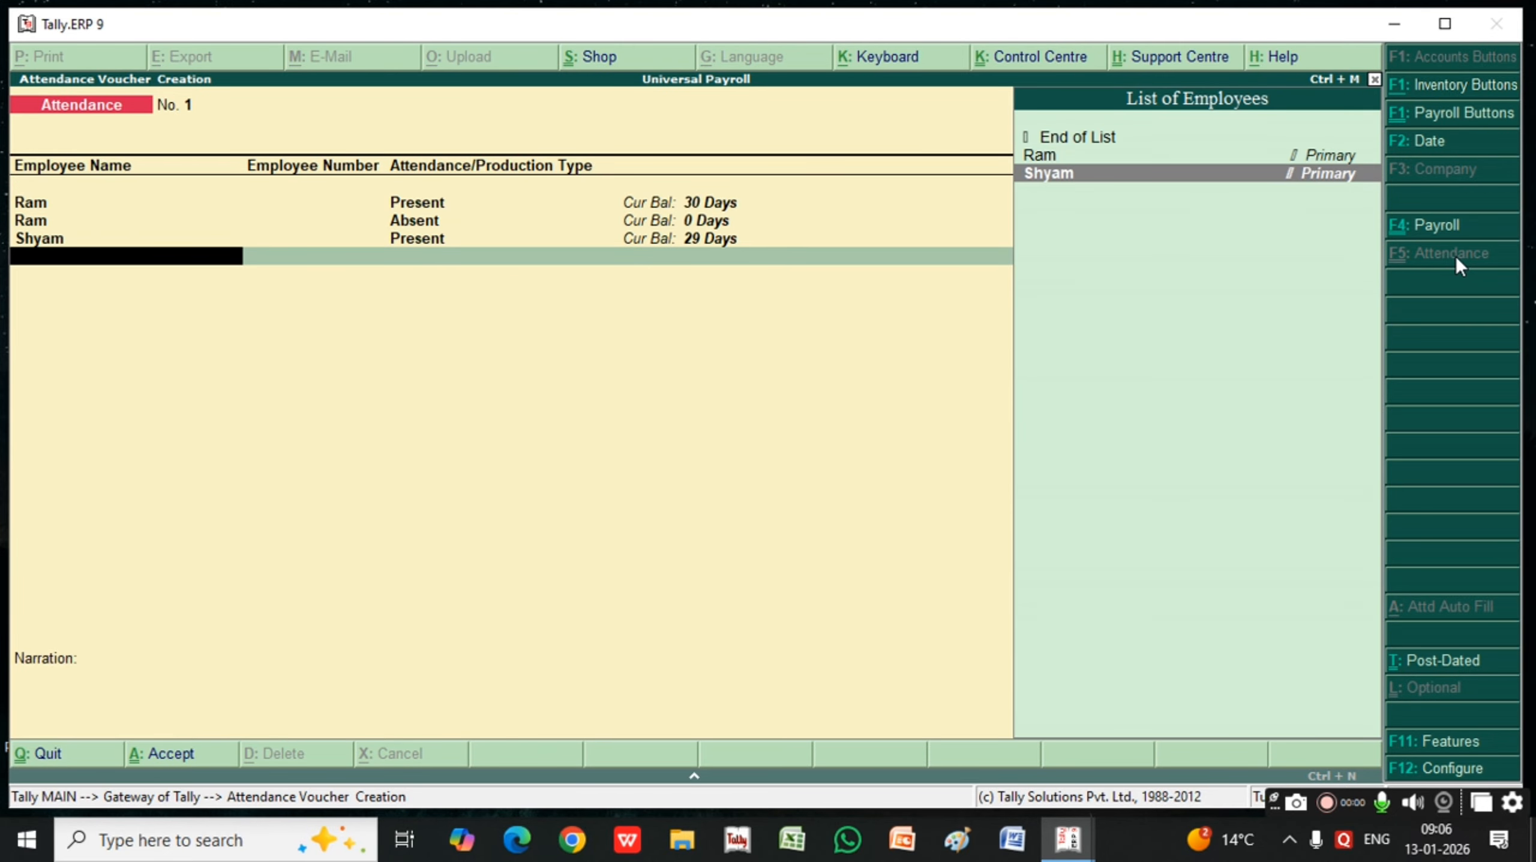
pyautogui.press('Return')
pyautogui.press('Return')
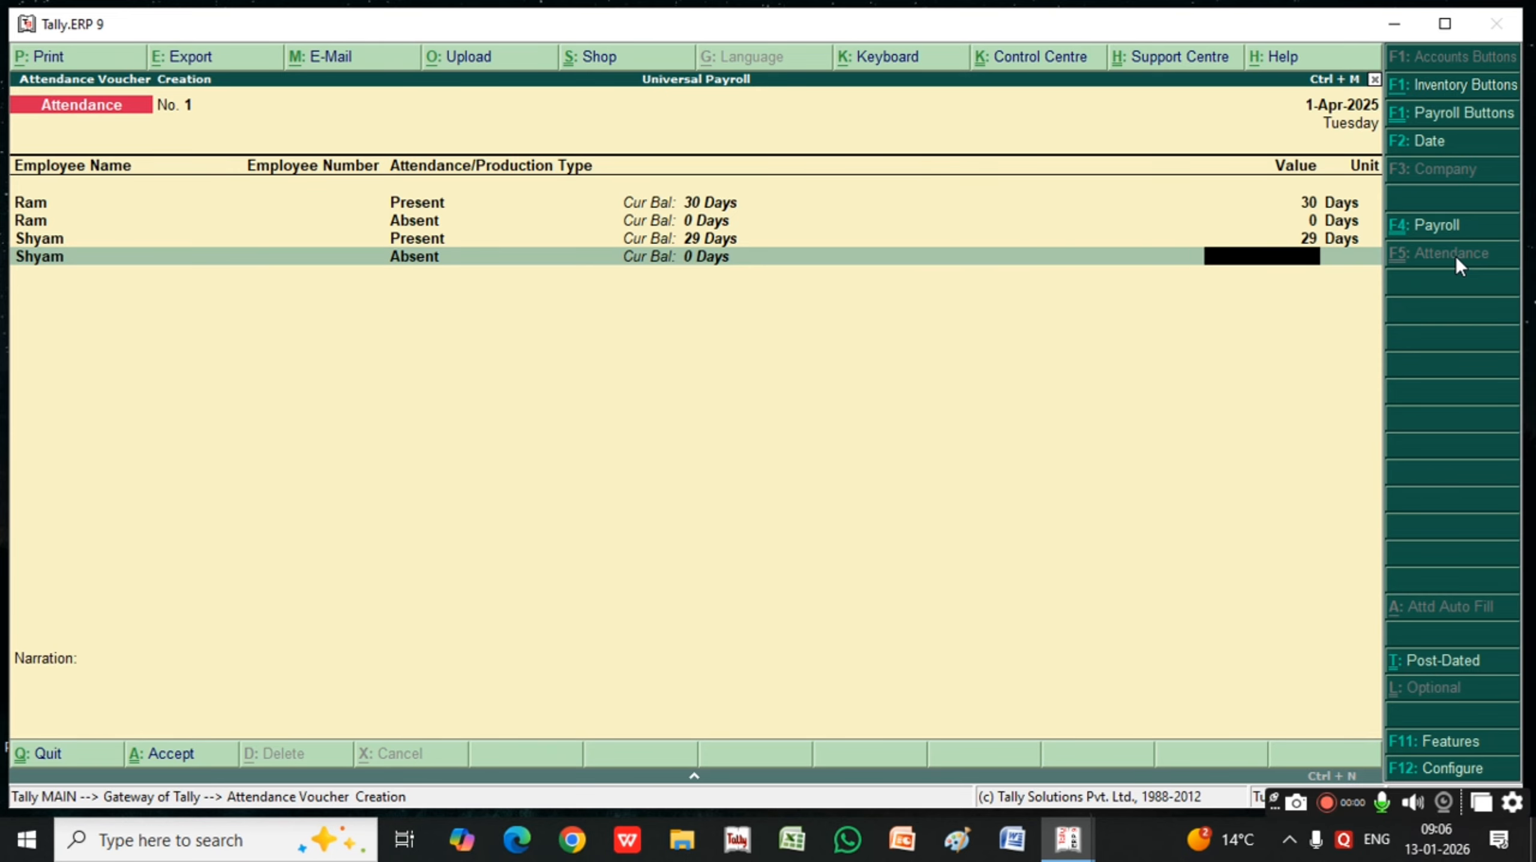
pyautogui.write('1')
pyautogui.press('Return')
pyautogui.press('Return')
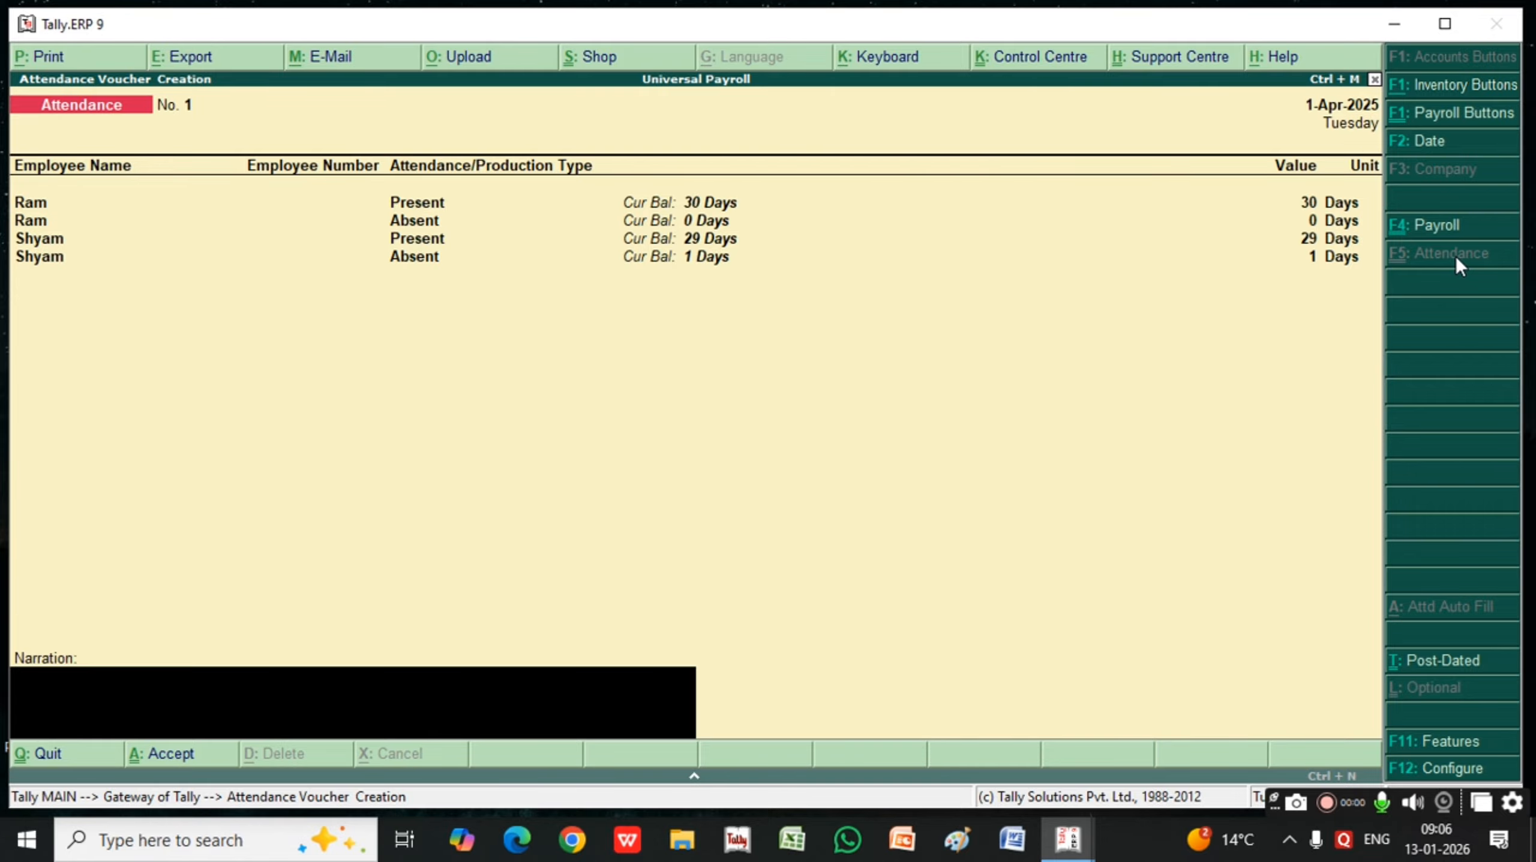
pyautogui.press('Return')
pyautogui.press('Return')
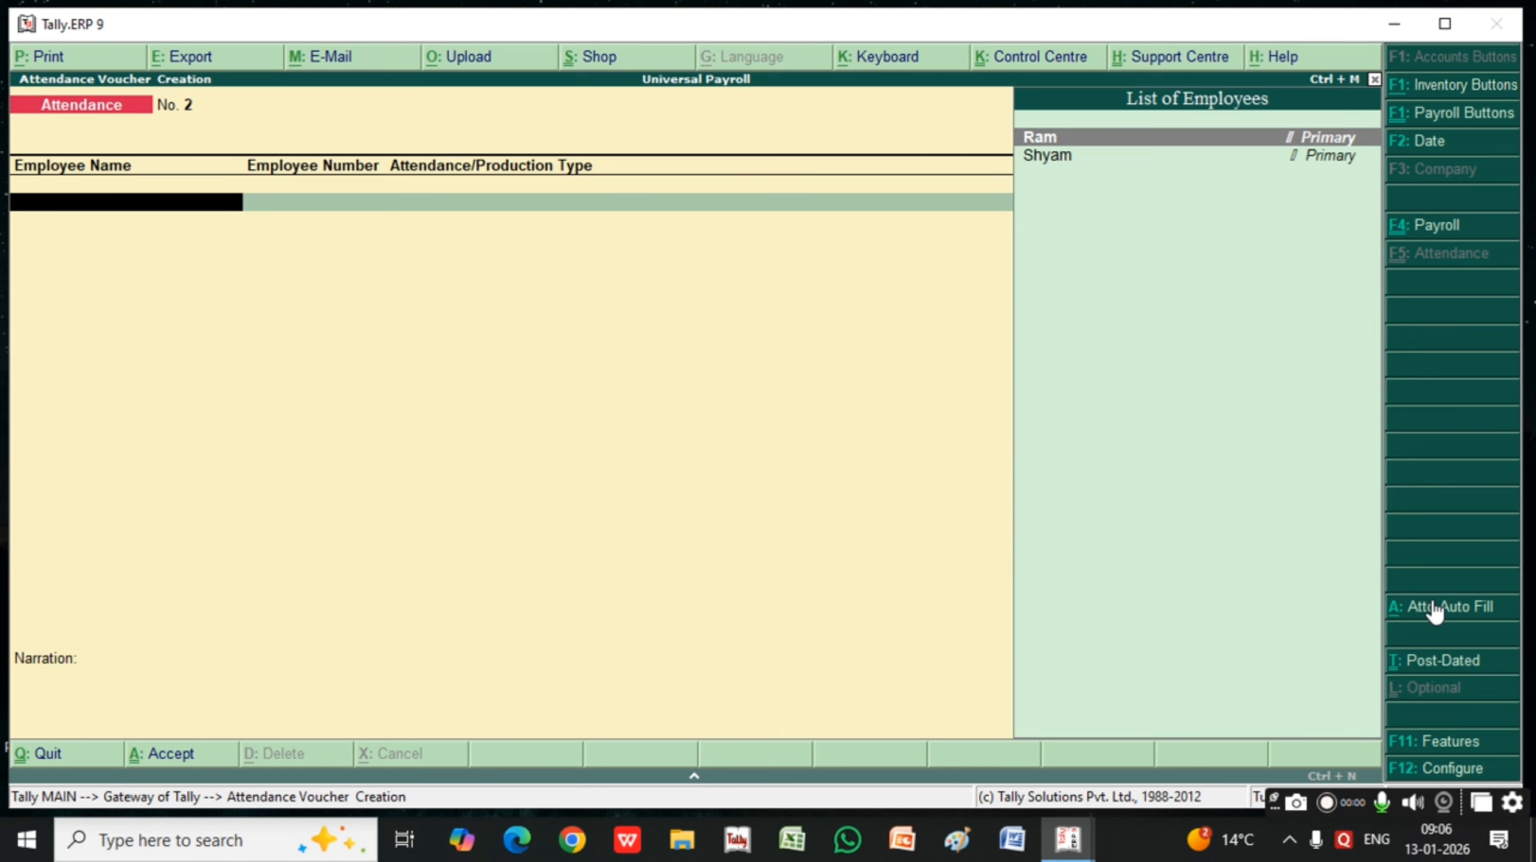
# Start a payroll voucher with Payroll Auto Fill, processing Salary for the period 1-4-2025 to 1-4-2025
pyautogui.click(1442, 225)
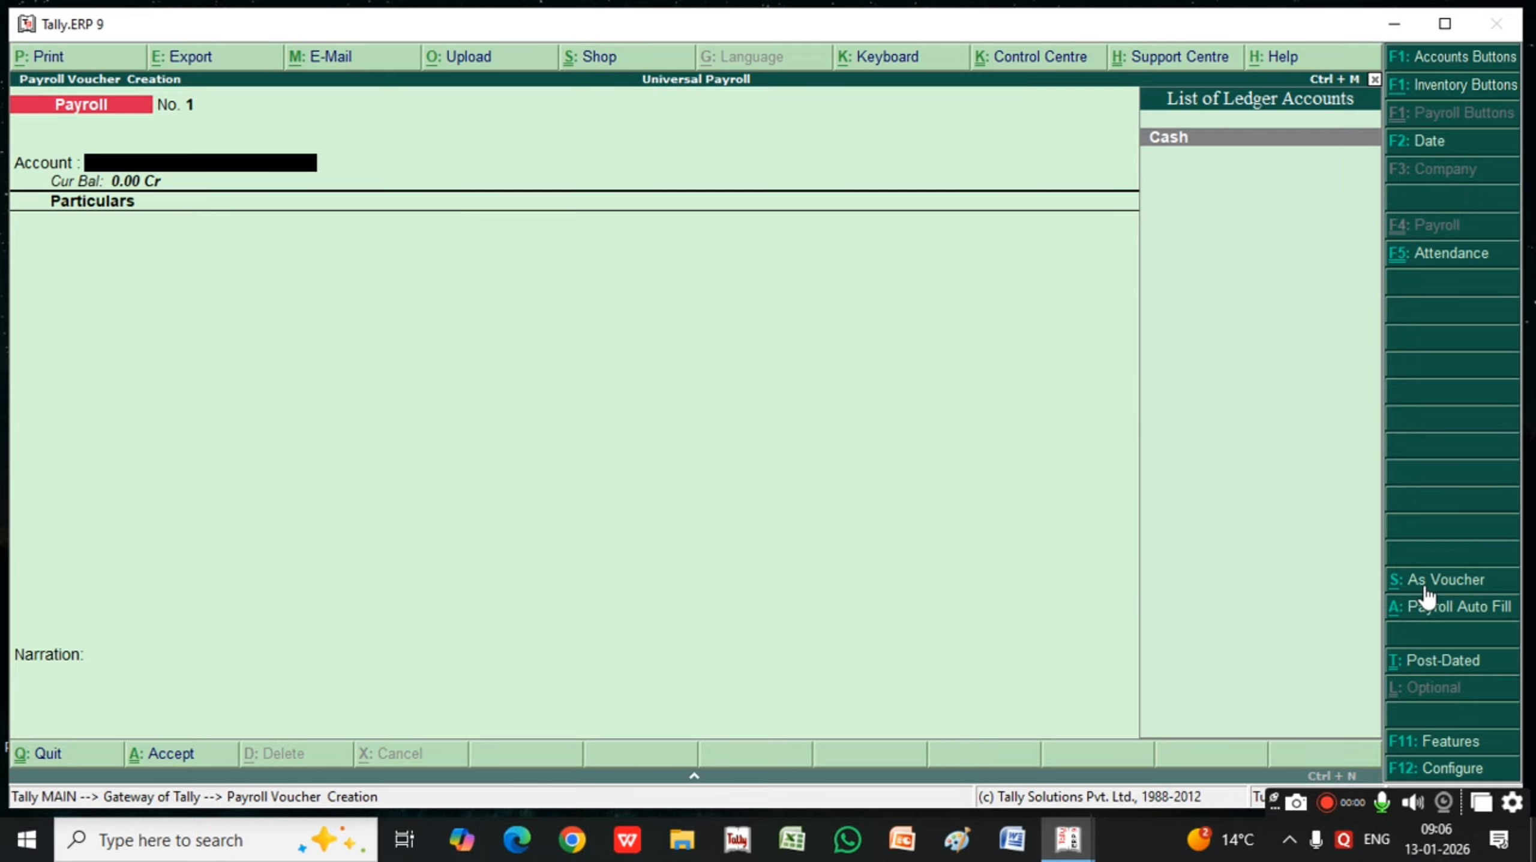
pyautogui.click(1448, 609)
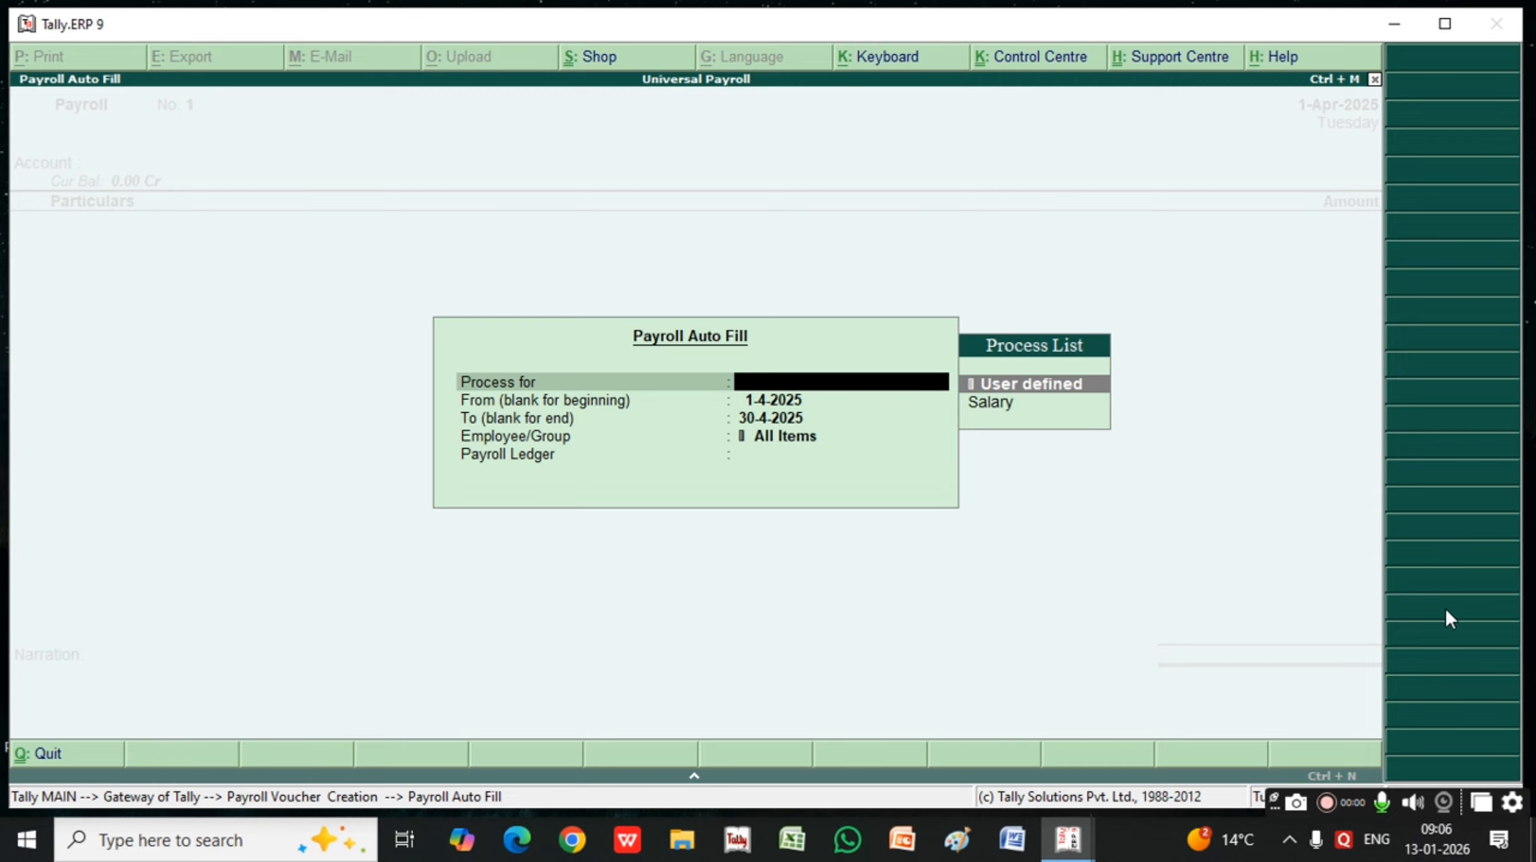
pyautogui.press('Down')
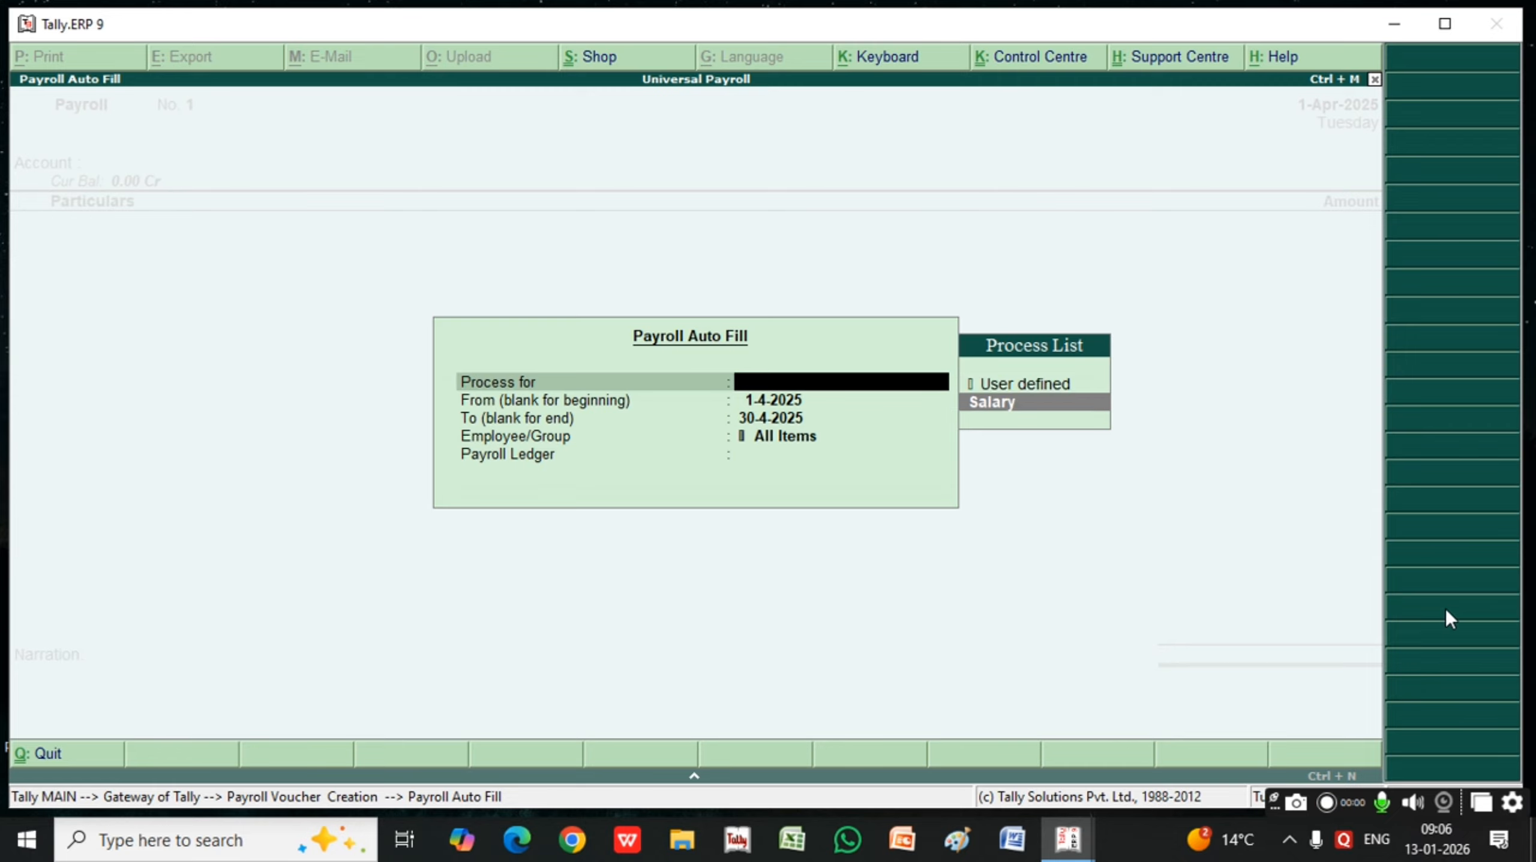
pyautogui.press('Return')
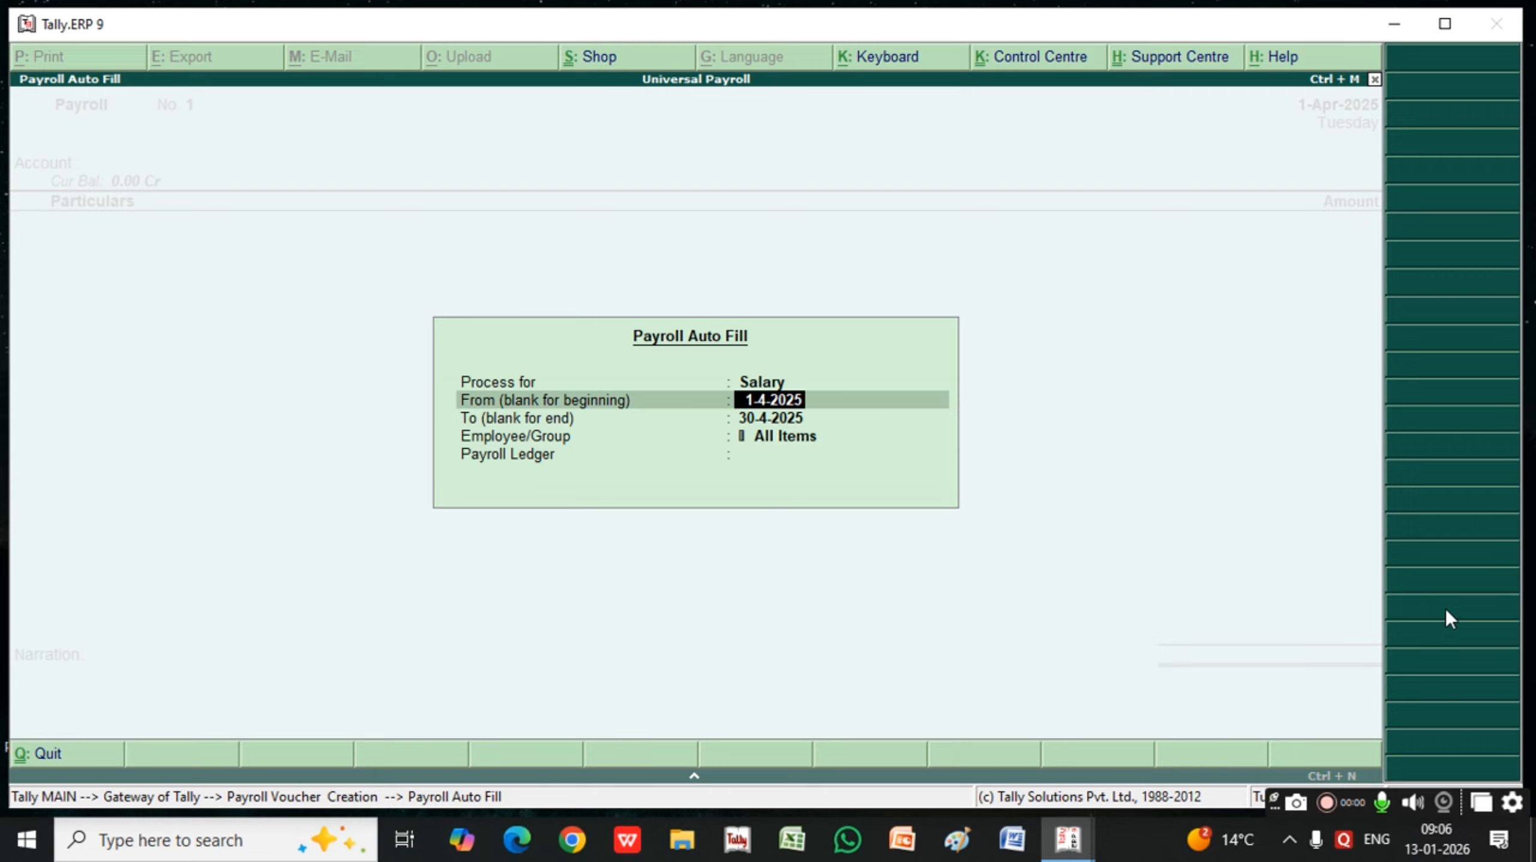
pyautogui.press('Return')
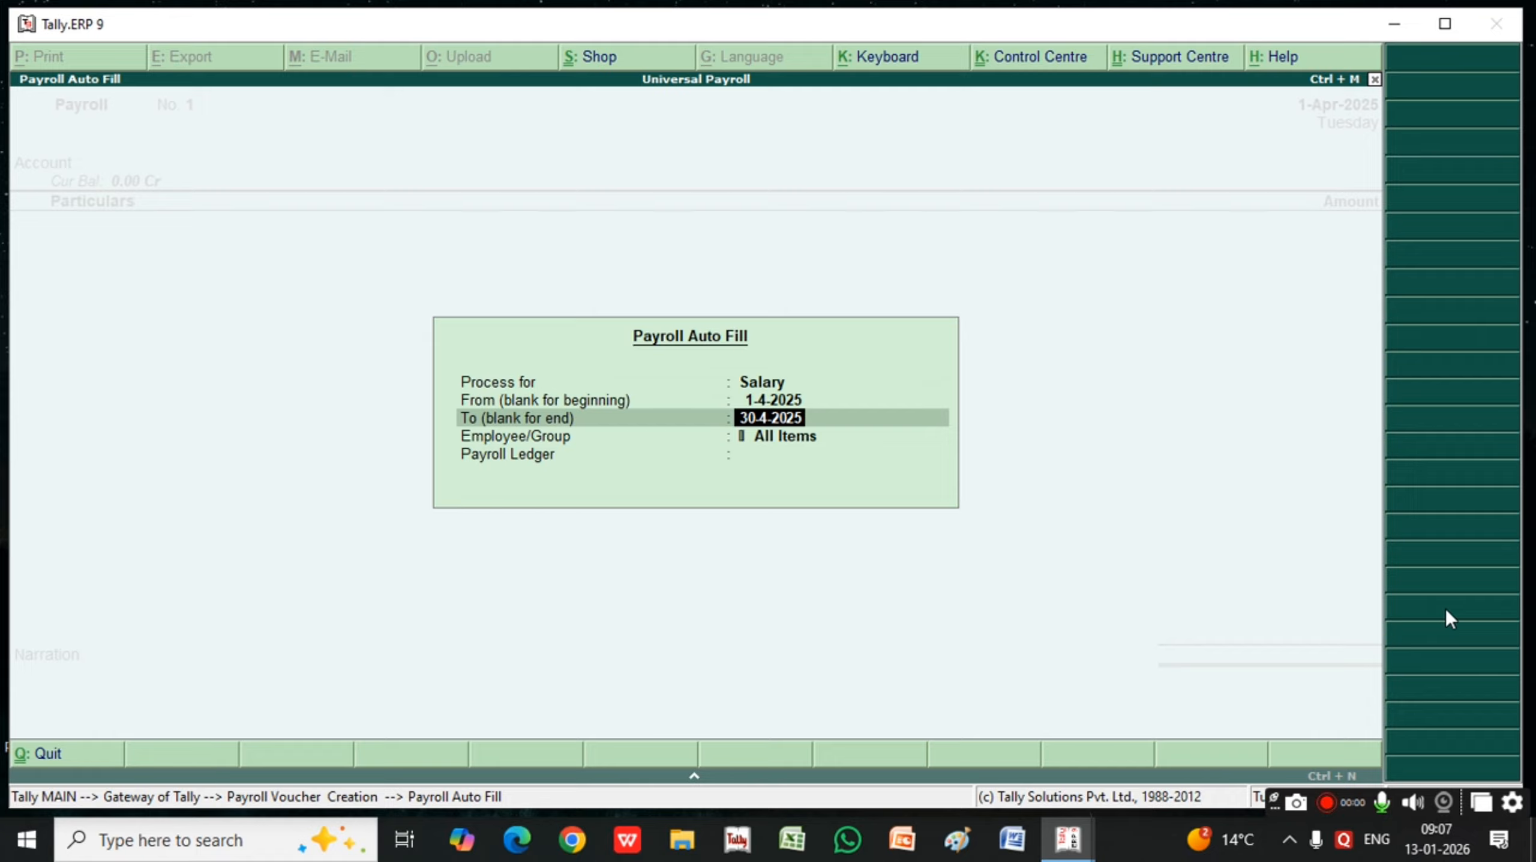
pyautogui.write('1')
pyautogui.press('Return')
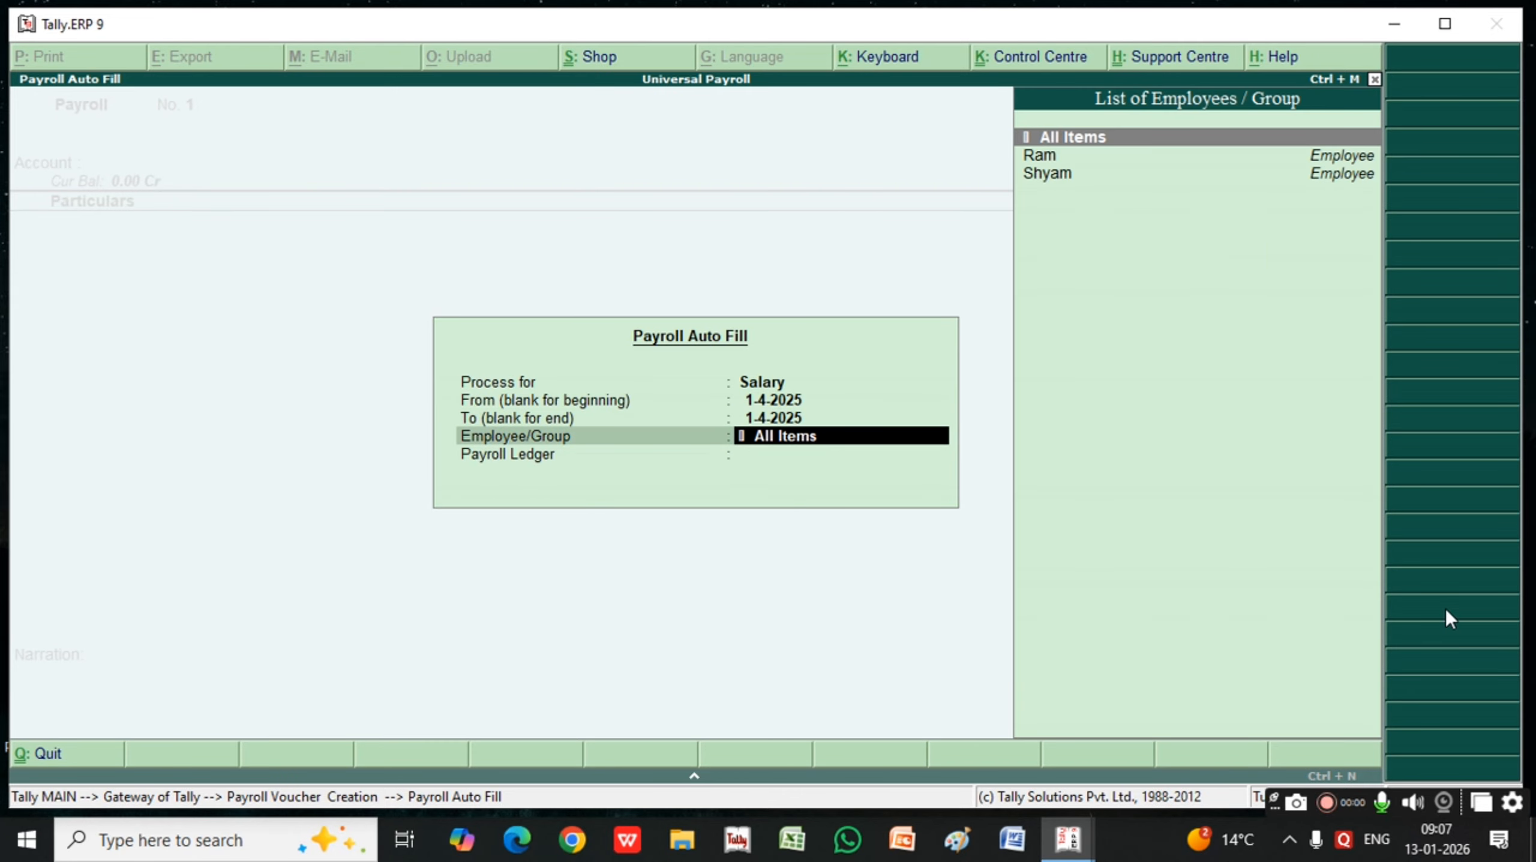
# Fill the payroll voucher for All Items with Cash as the payroll ledger, and save it
pyautogui.press('Return')
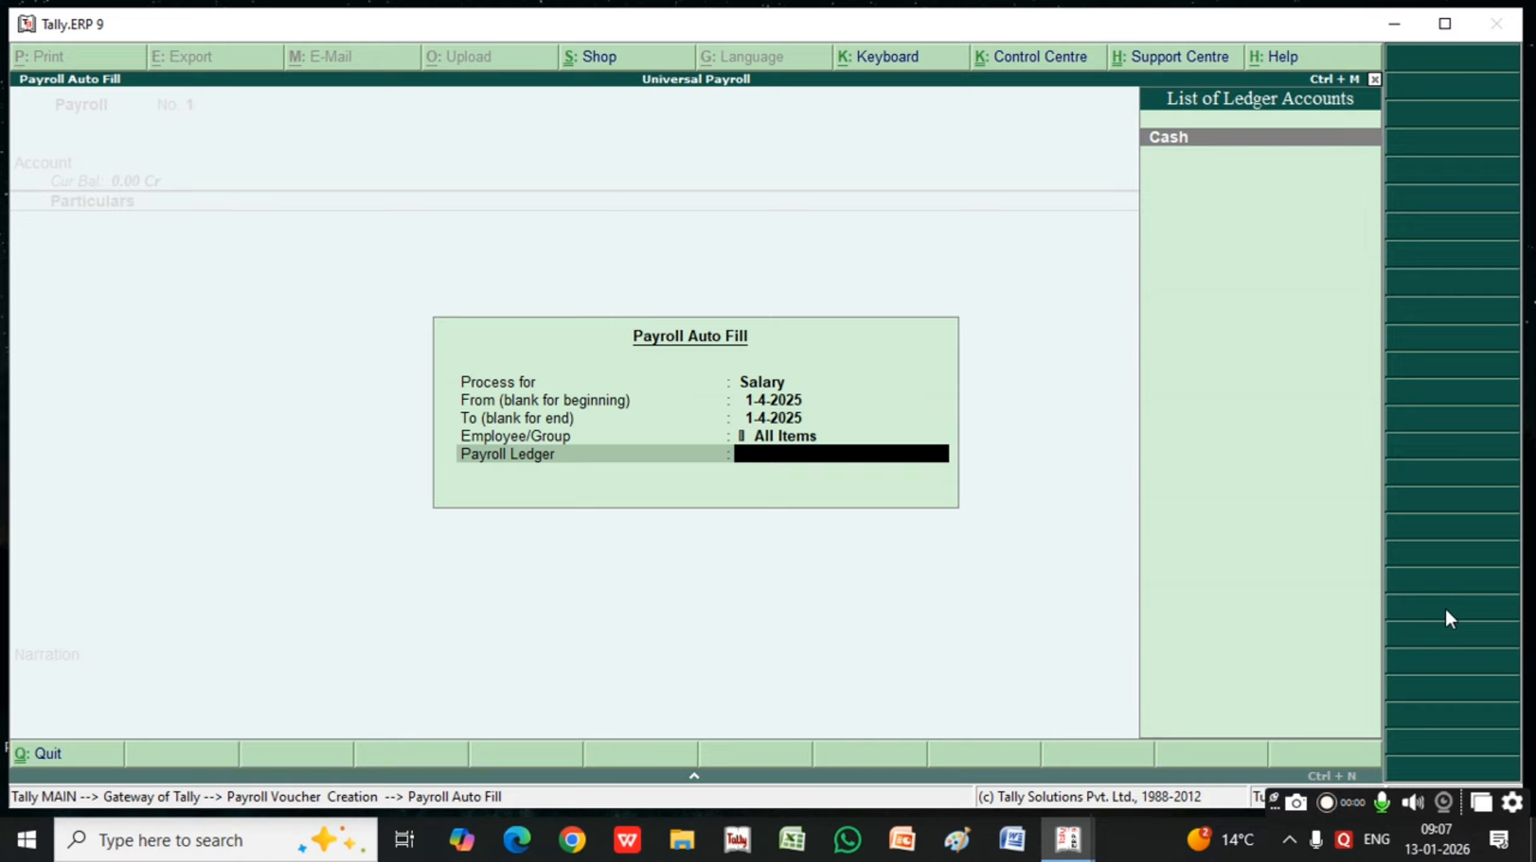
pyautogui.press('Return')
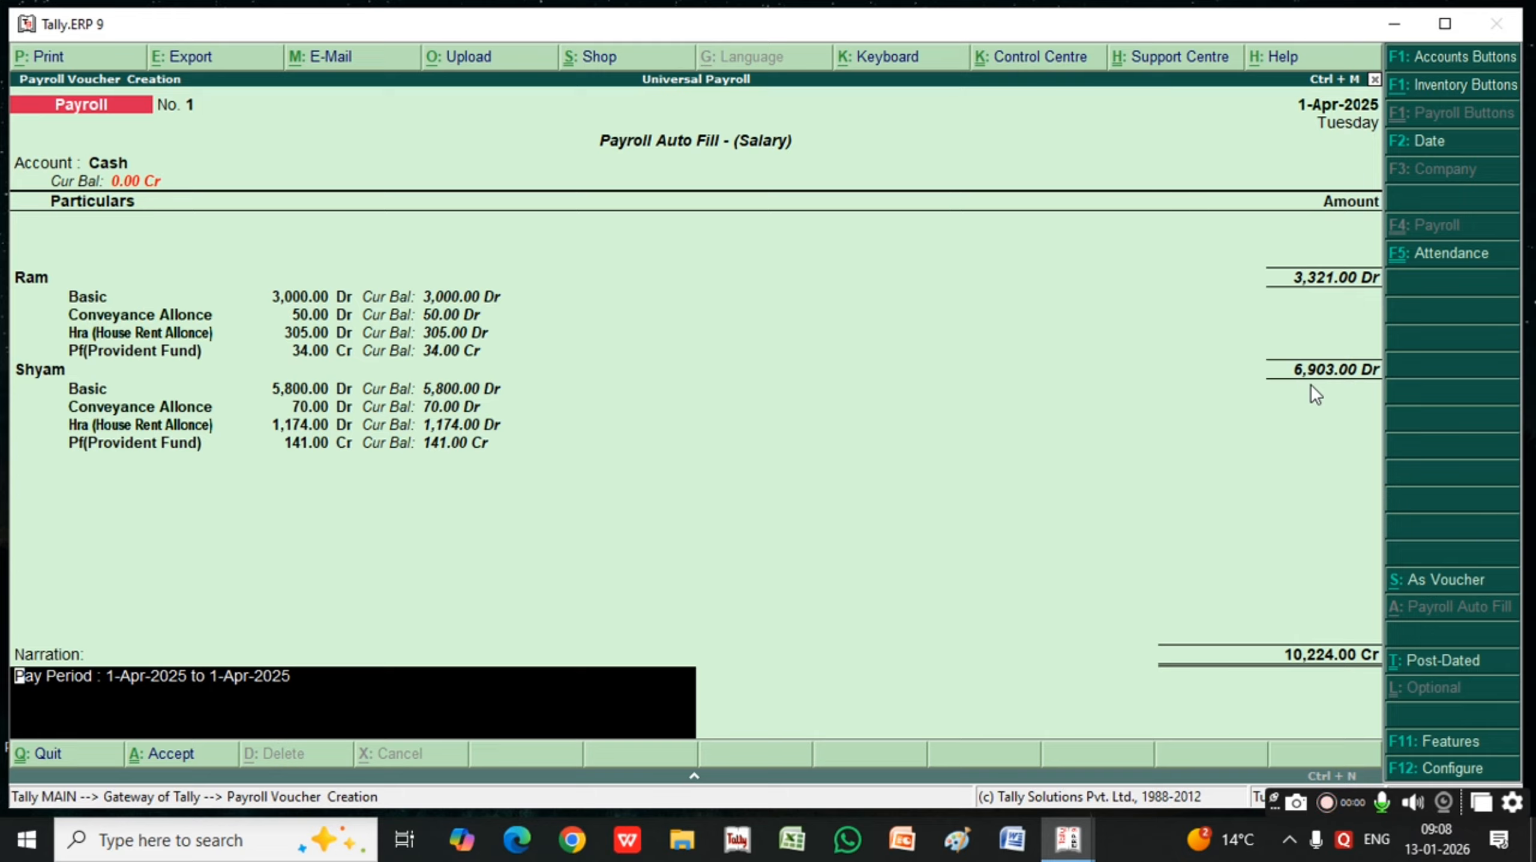
pyautogui.press('Return')
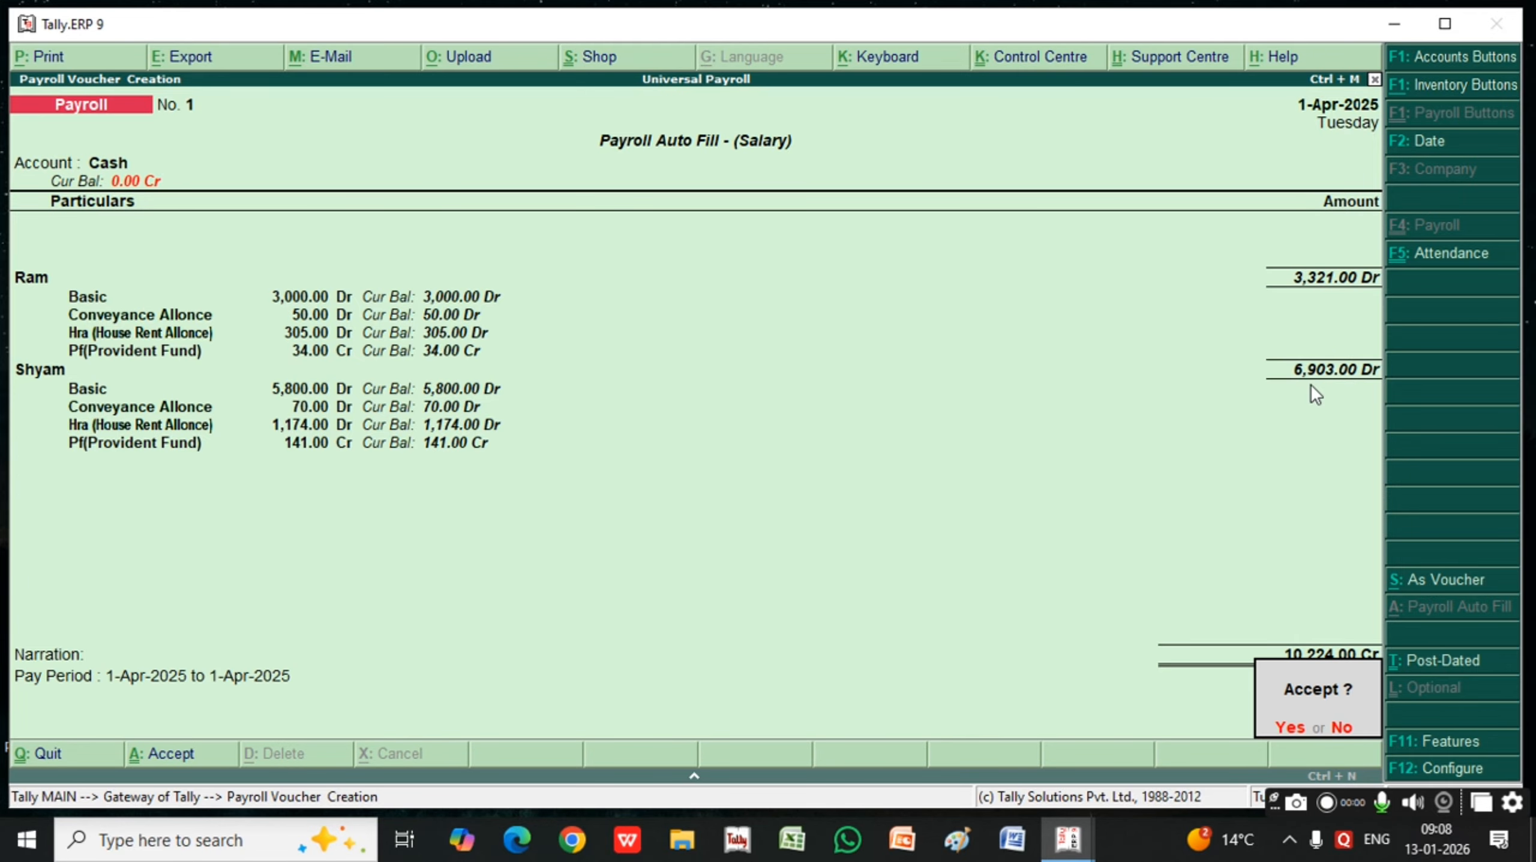
pyautogui.press('Return')
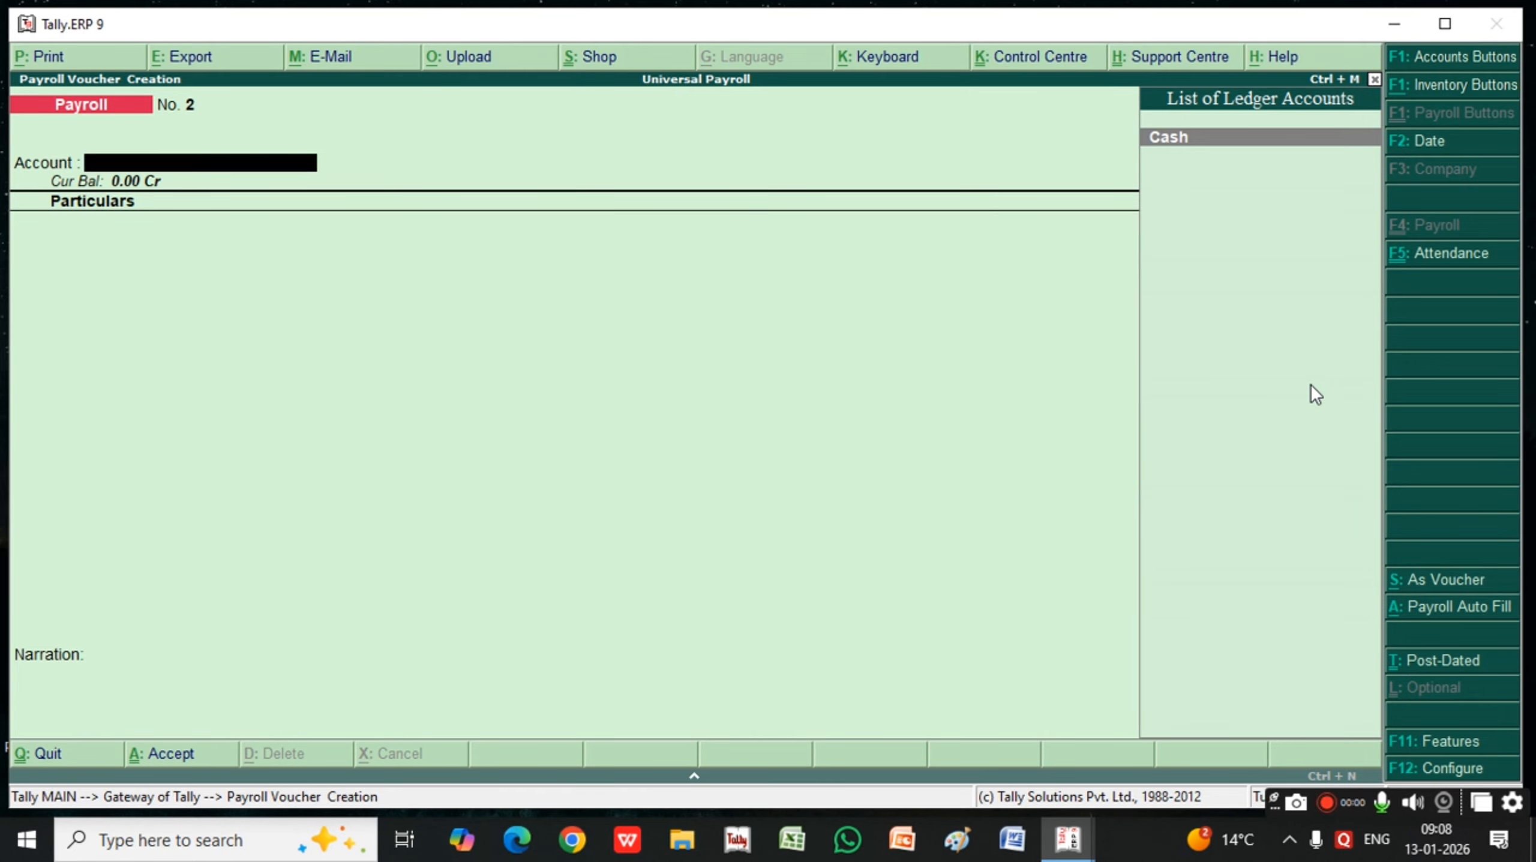
pyautogui.press('Escape')
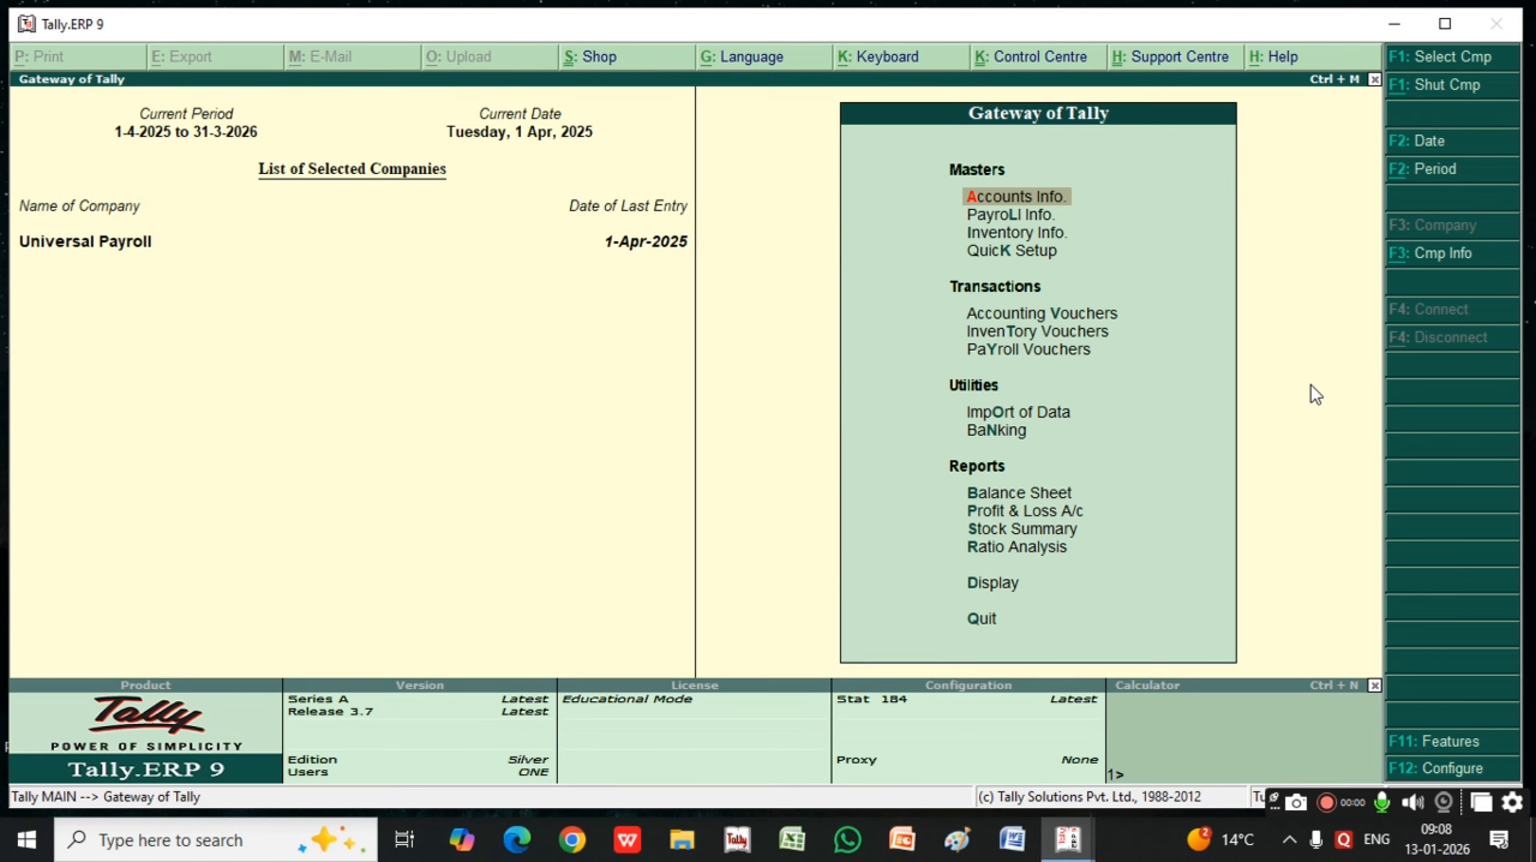
# Open Payroll Reports from the Display Menu
pyautogui.press('Escape')
pyautogui.press('Escape')
pyautogui.press('Down')
pyautogui.press('Down')
pyautogui.press('Down')
pyautogui.press('Down')
pyautogui.press('Down')
pyautogui.press('Down')
pyautogui.press('Down')
pyautogui.press('Down')
pyautogui.press('Down')
pyautogui.press('Down')
pyautogui.press('Down')
pyautogui.press('Down')
pyautogui.press('Down')
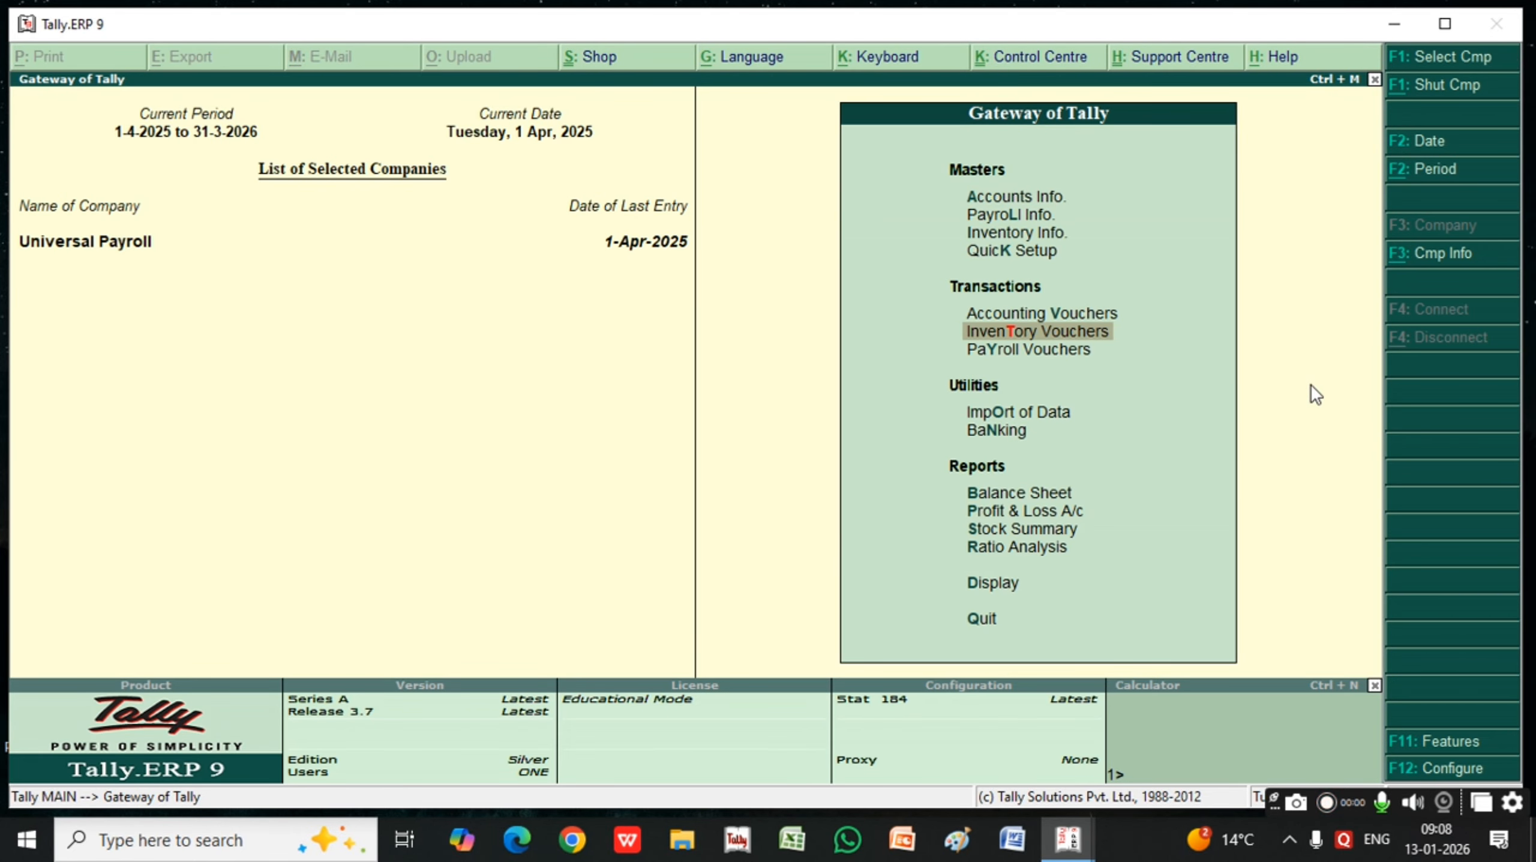
pyautogui.press('Return')
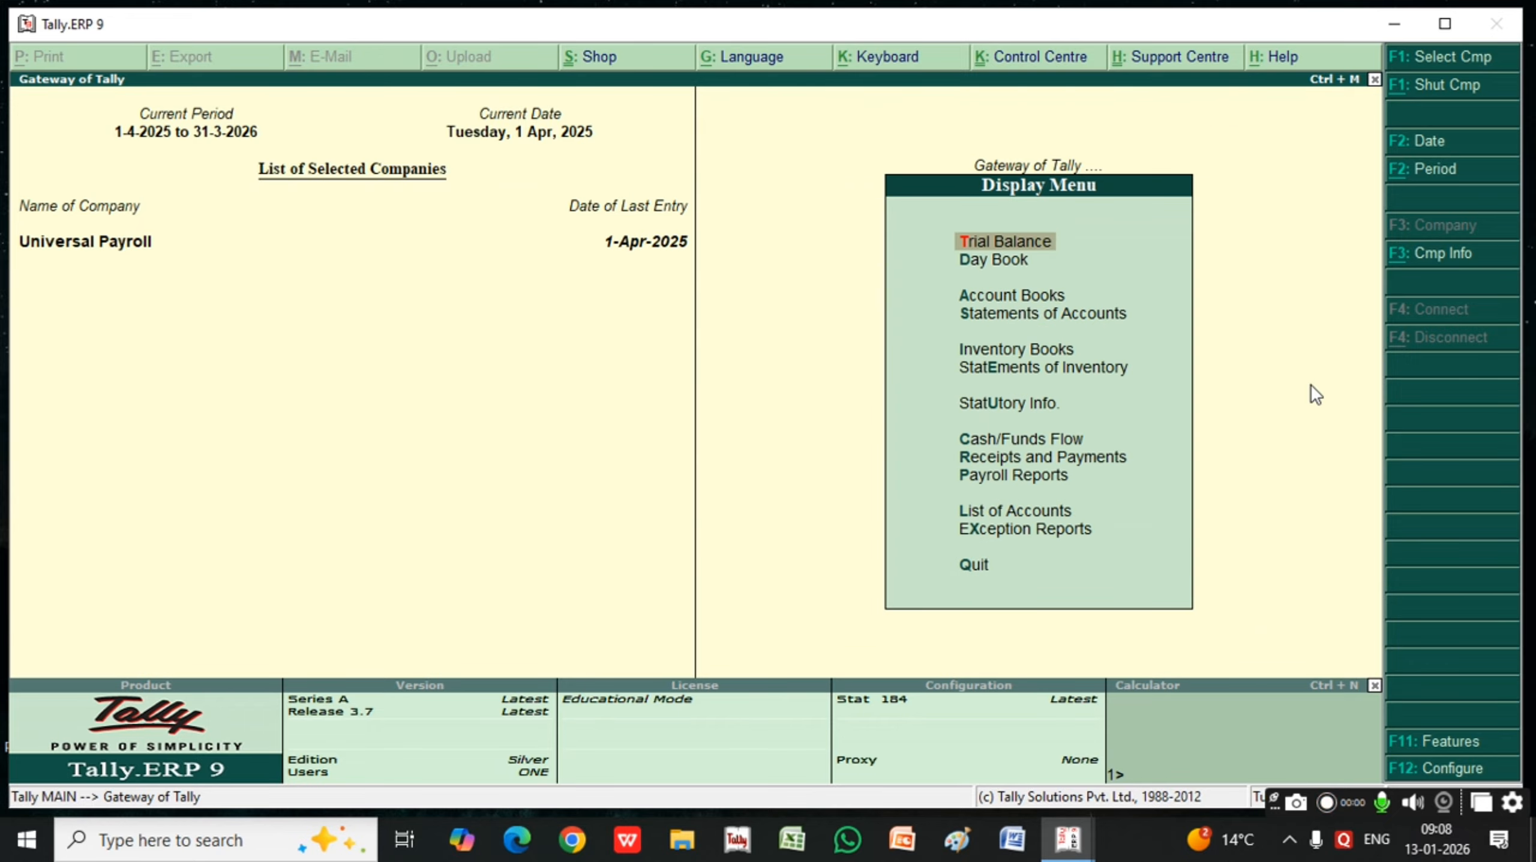
pyautogui.press('Down')
pyautogui.press('Down')
pyautogui.press('Down')
pyautogui.press('Down')
pyautogui.press('Down')
pyautogui.press('Down')
pyautogui.press('Down')
pyautogui.press('Down')
pyautogui.press('Down')
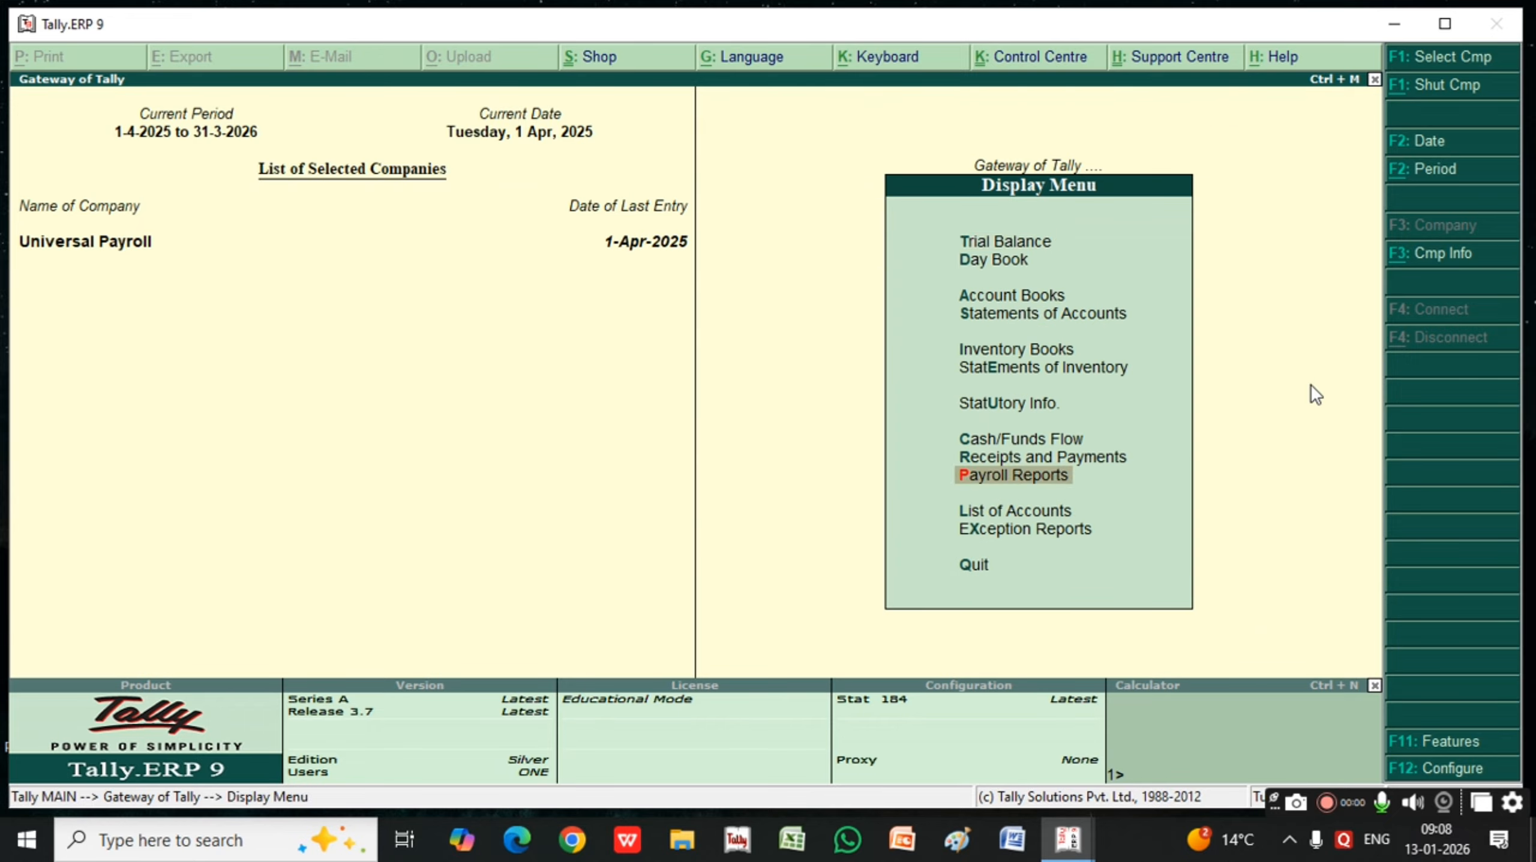
pyautogui.press('Return')
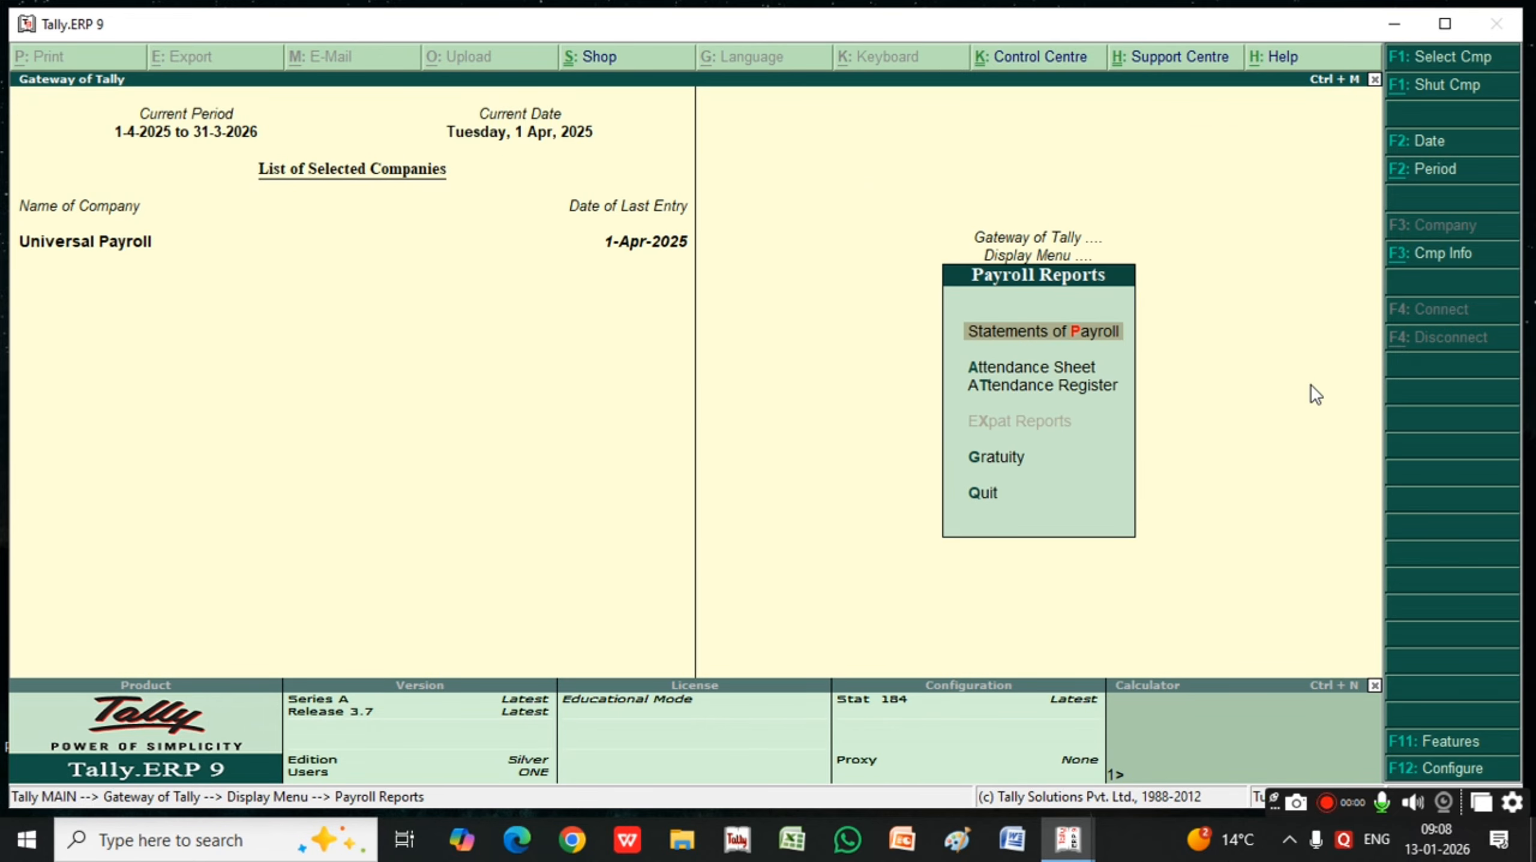
# Open the employee selection for a single pay slip under Statements of Payroll and return to the Gateway of Tally
pyautogui.press('Return')
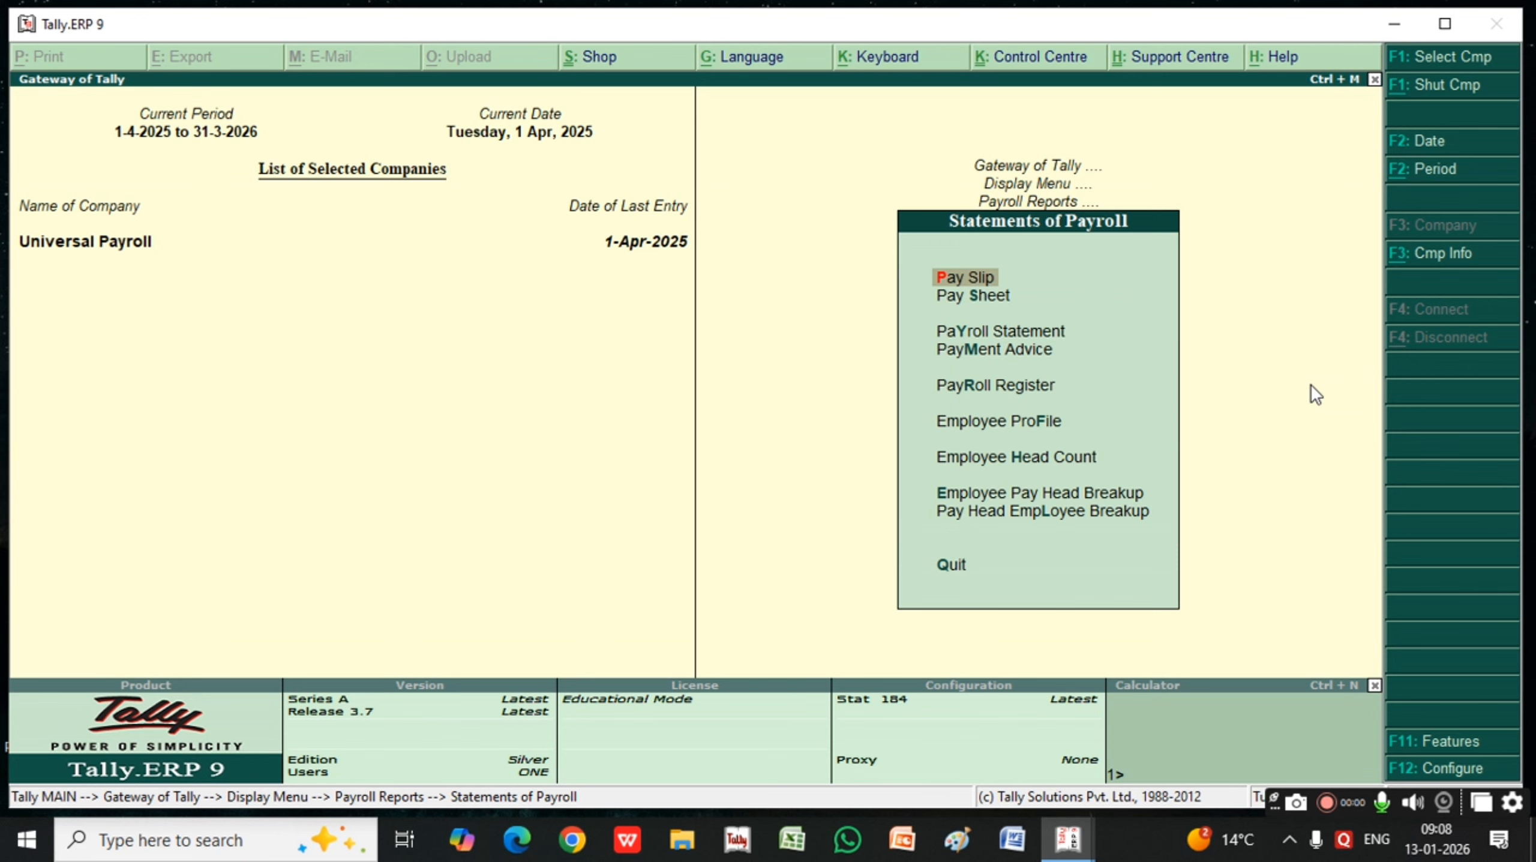
pyautogui.press('Return')
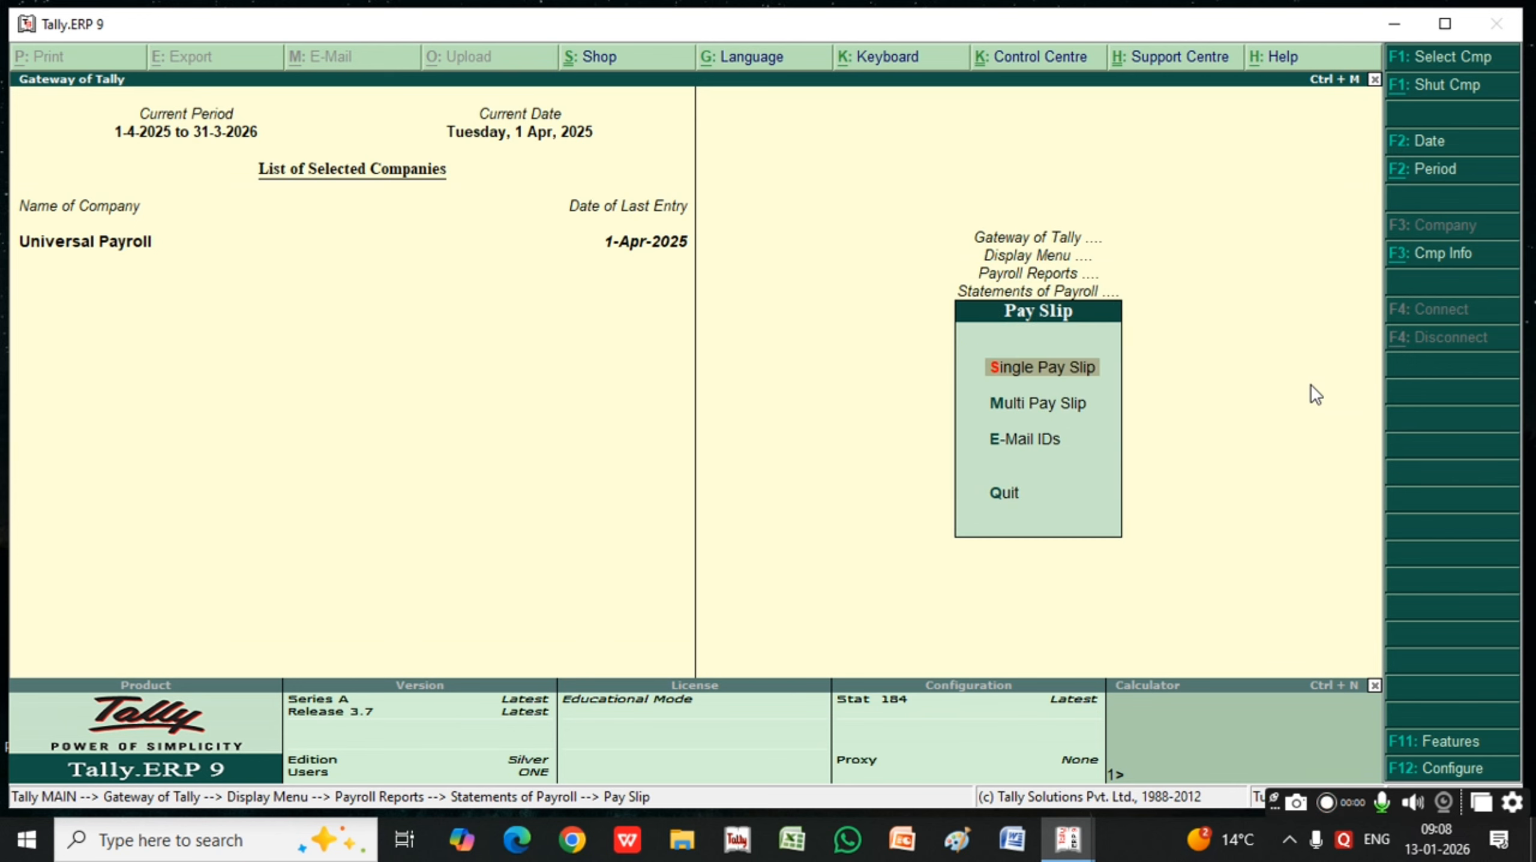
pyautogui.press('Return')
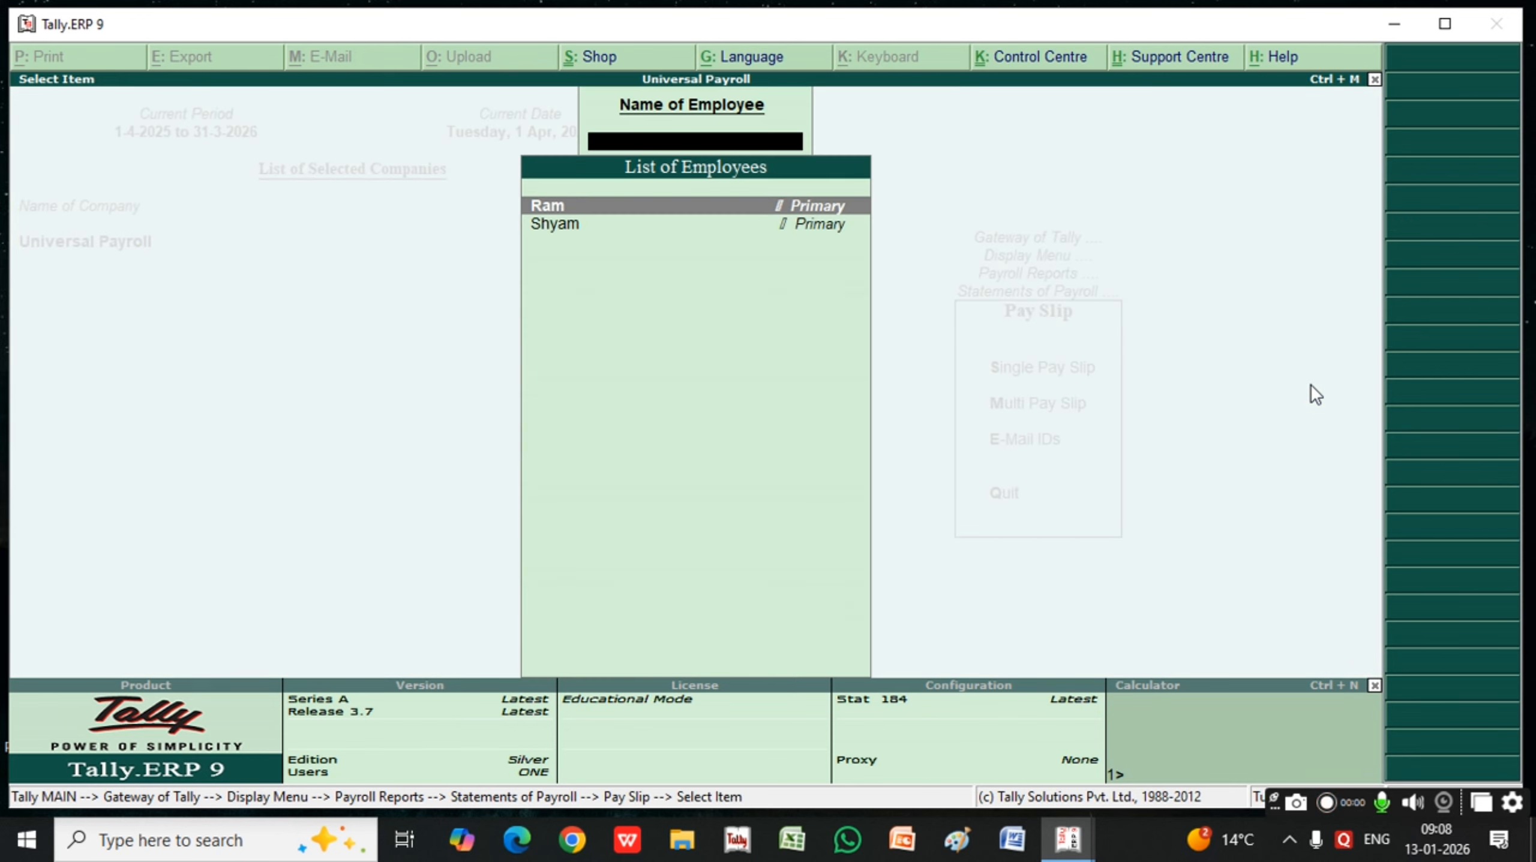
pyautogui.press('Escape')
pyautogui.press('Escape')
pyautogui.press('Escape')
pyautogui.press('Escape')
pyautogui.press('Escape')
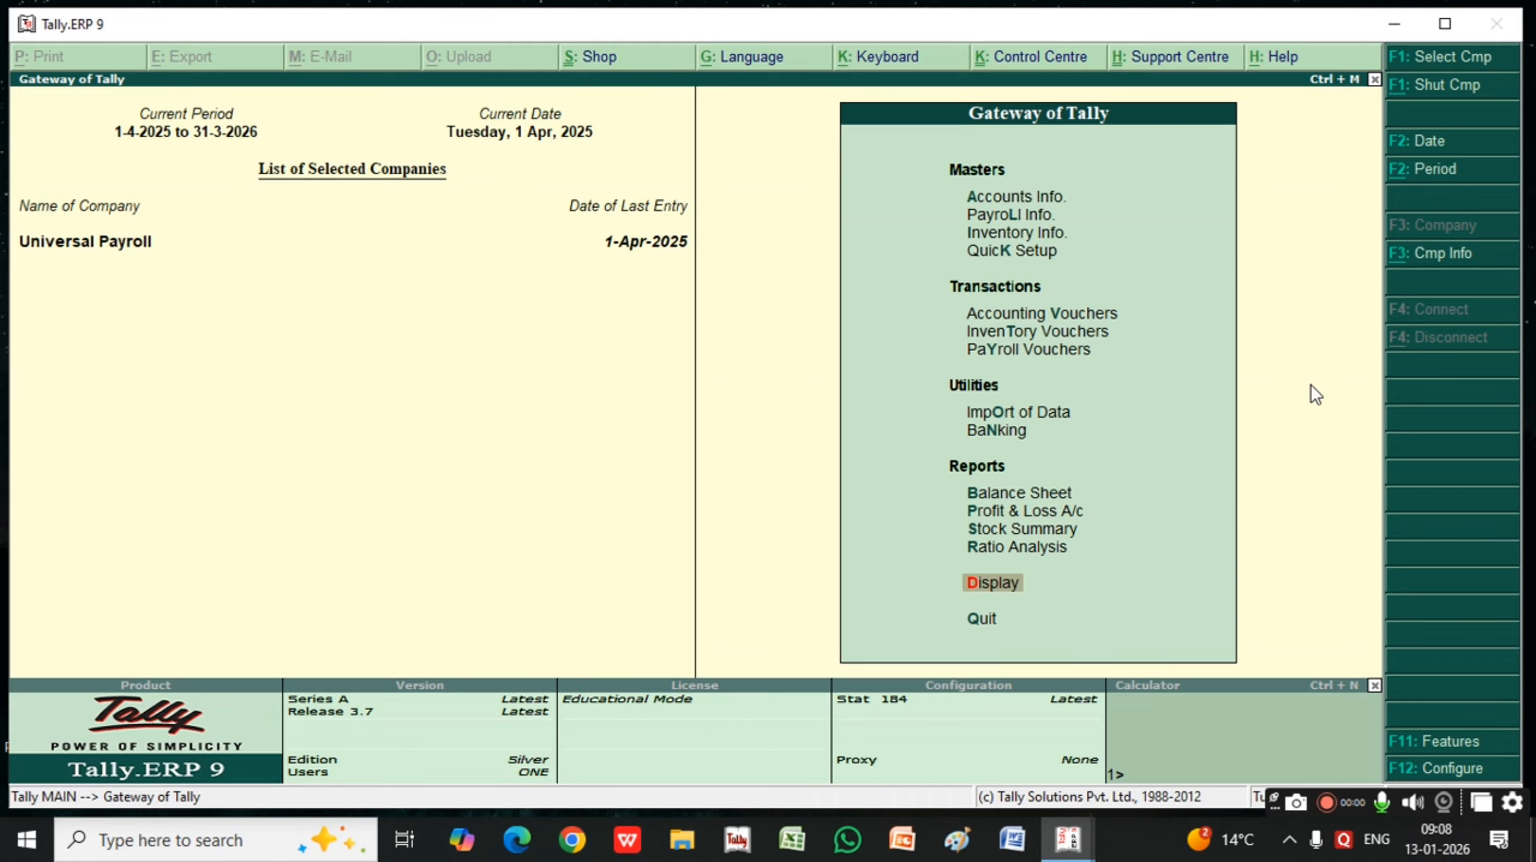
# View the single pay slip of the first employee in the list under Statements of Payroll, and close it
pyautogui.press('Return')
pyautogui.press('y')
pyautogui.press('Return')
pyautogui.press('Return')
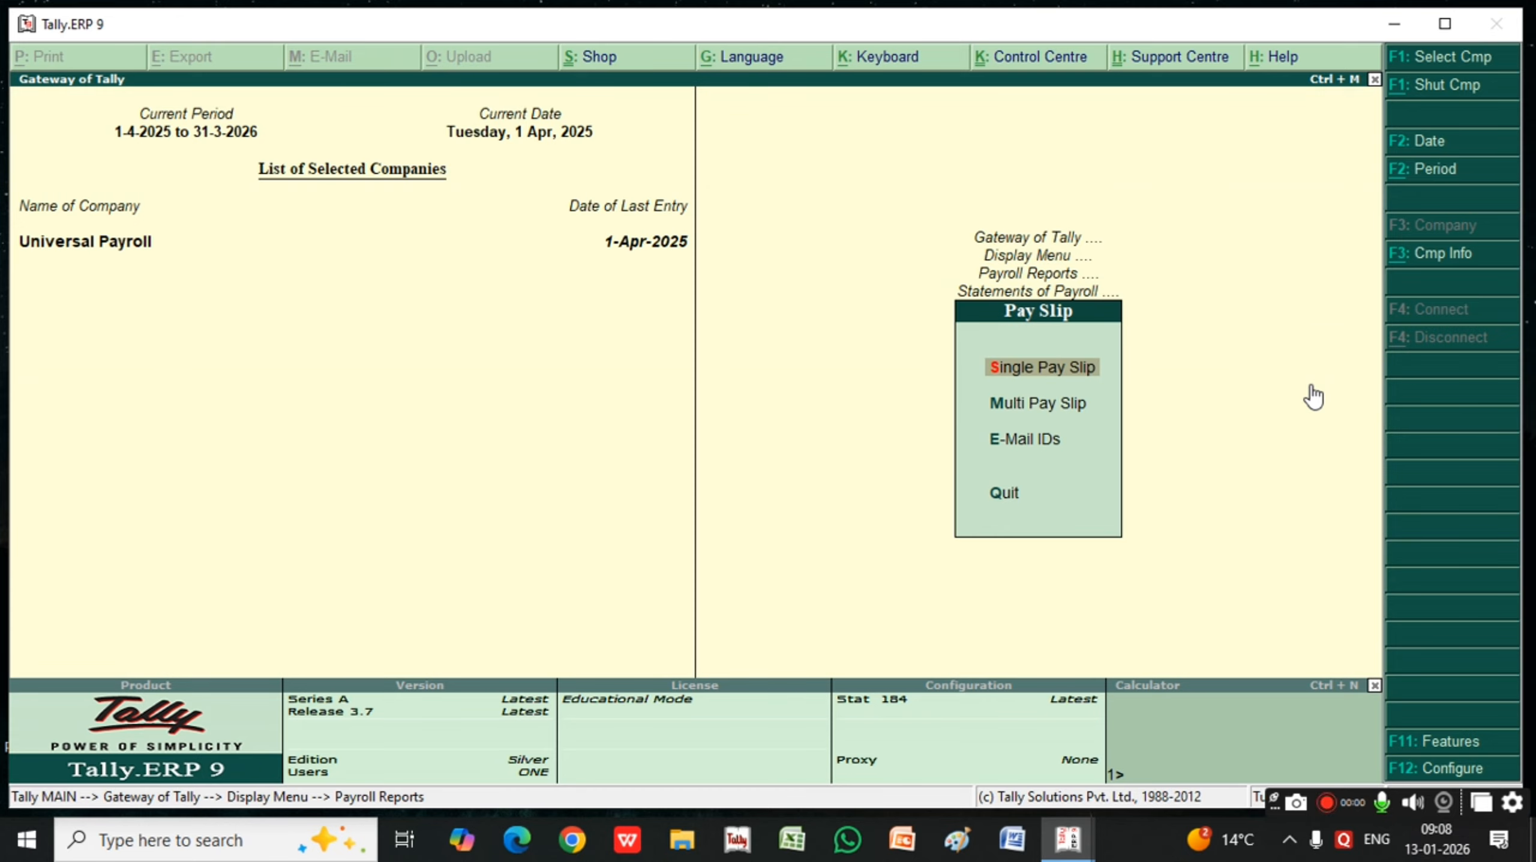
pyautogui.press('Return')
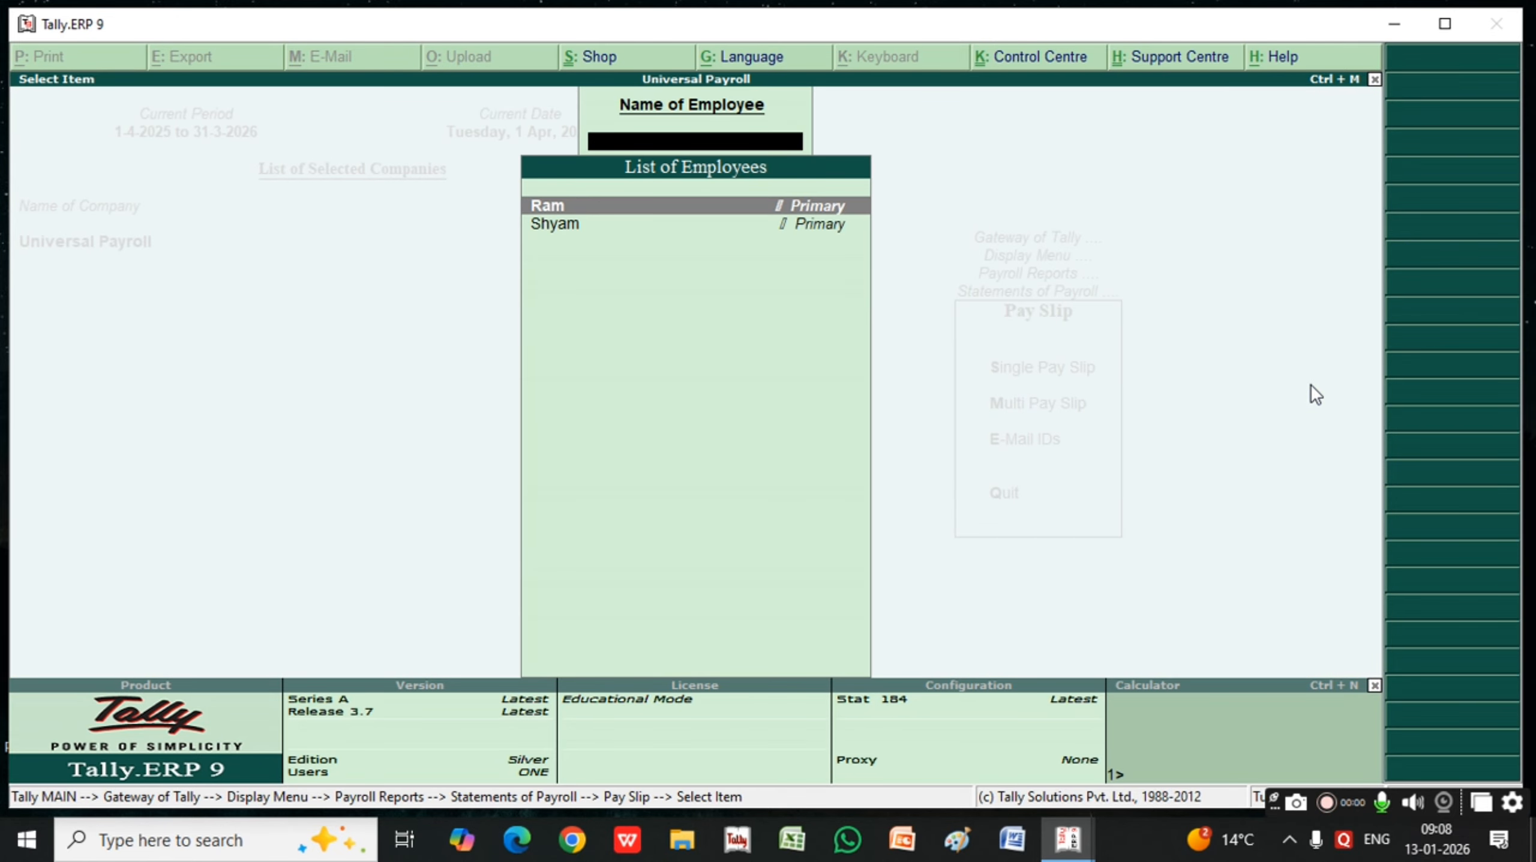
pyautogui.press('Return')
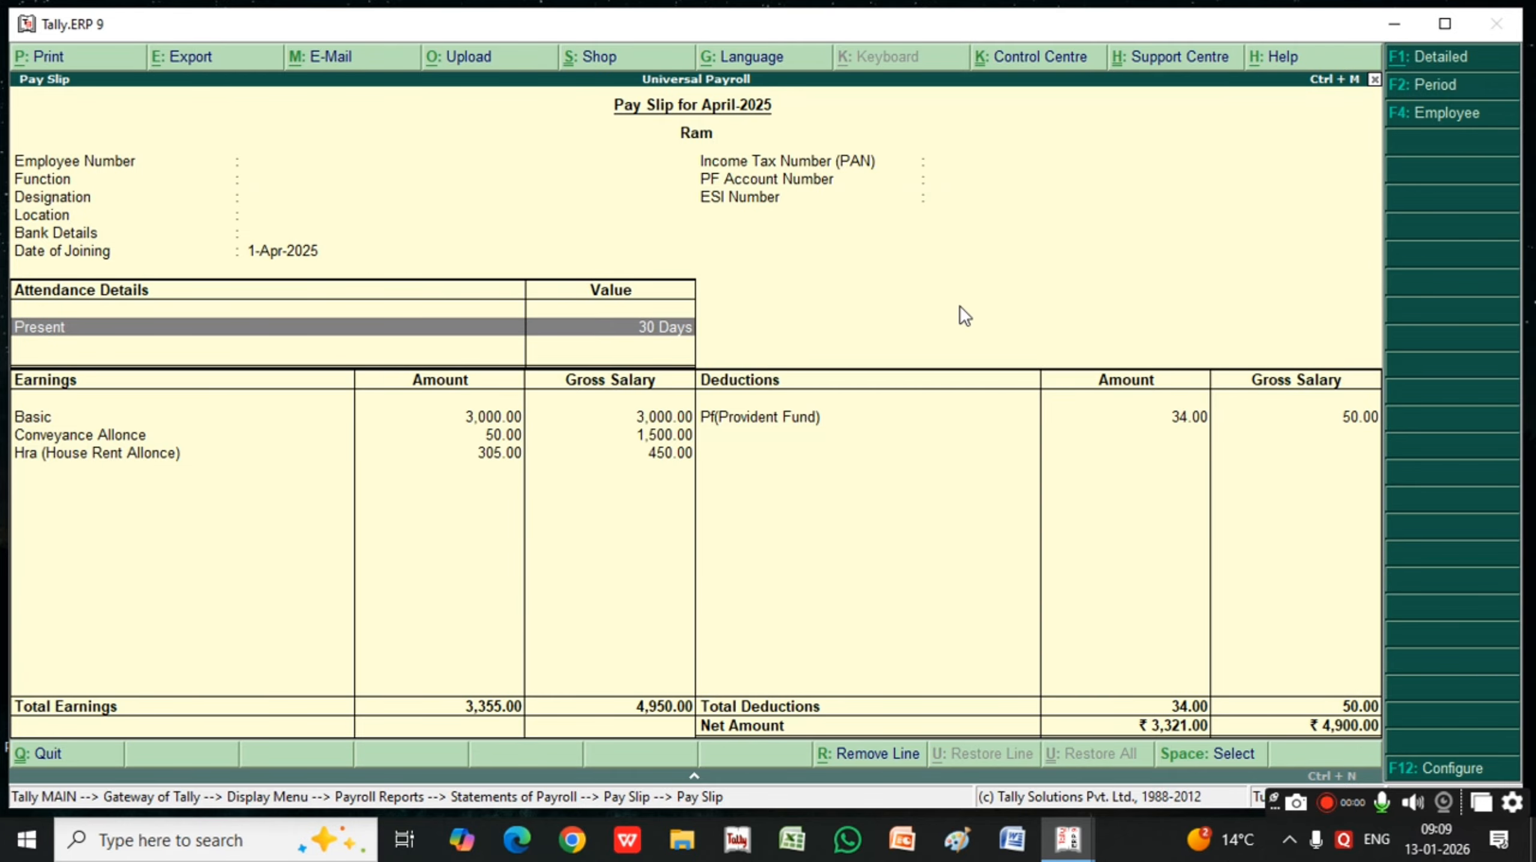
pyautogui.press('Escape')
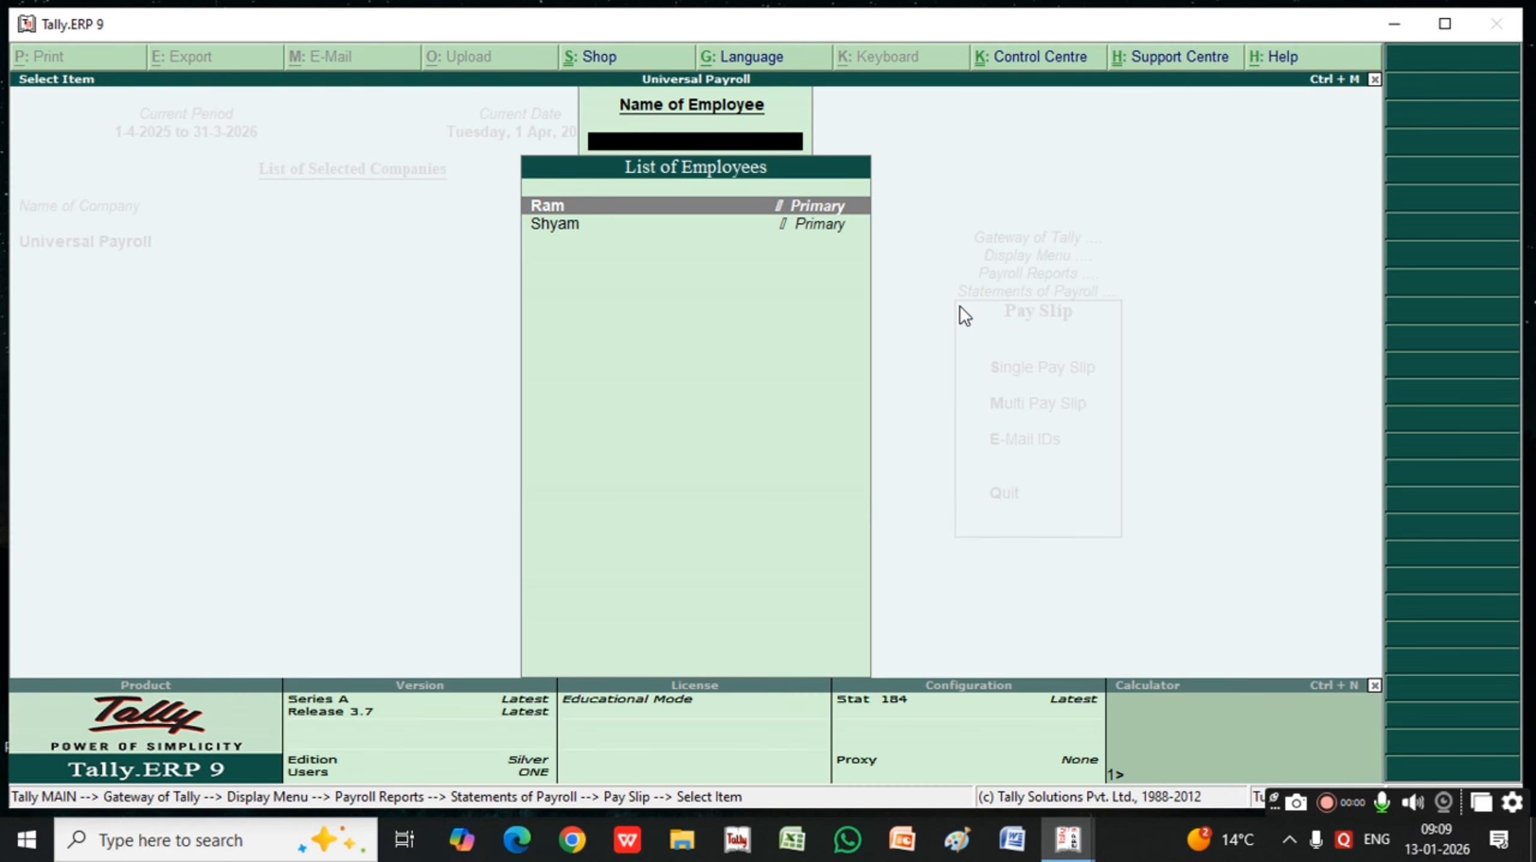
# View the second employee's single pay slip and return to the Gateway of Tally
pyautogui.press('Down')
pyautogui.press('Return')
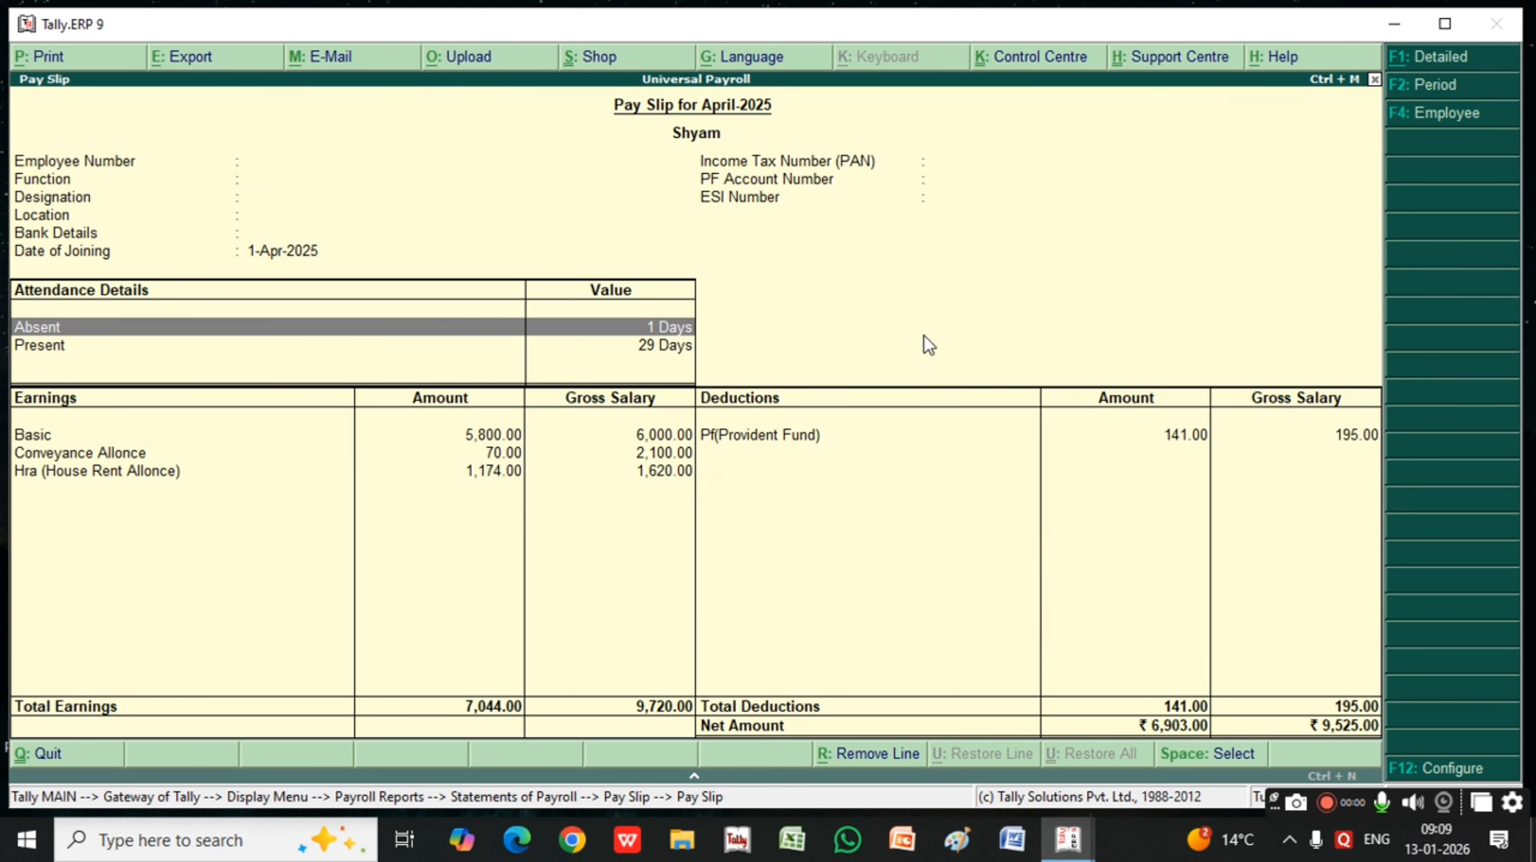
pyautogui.press('Escape')
pyautogui.press('Escape')
pyautogui.press('Escape')
pyautogui.press('Escape')
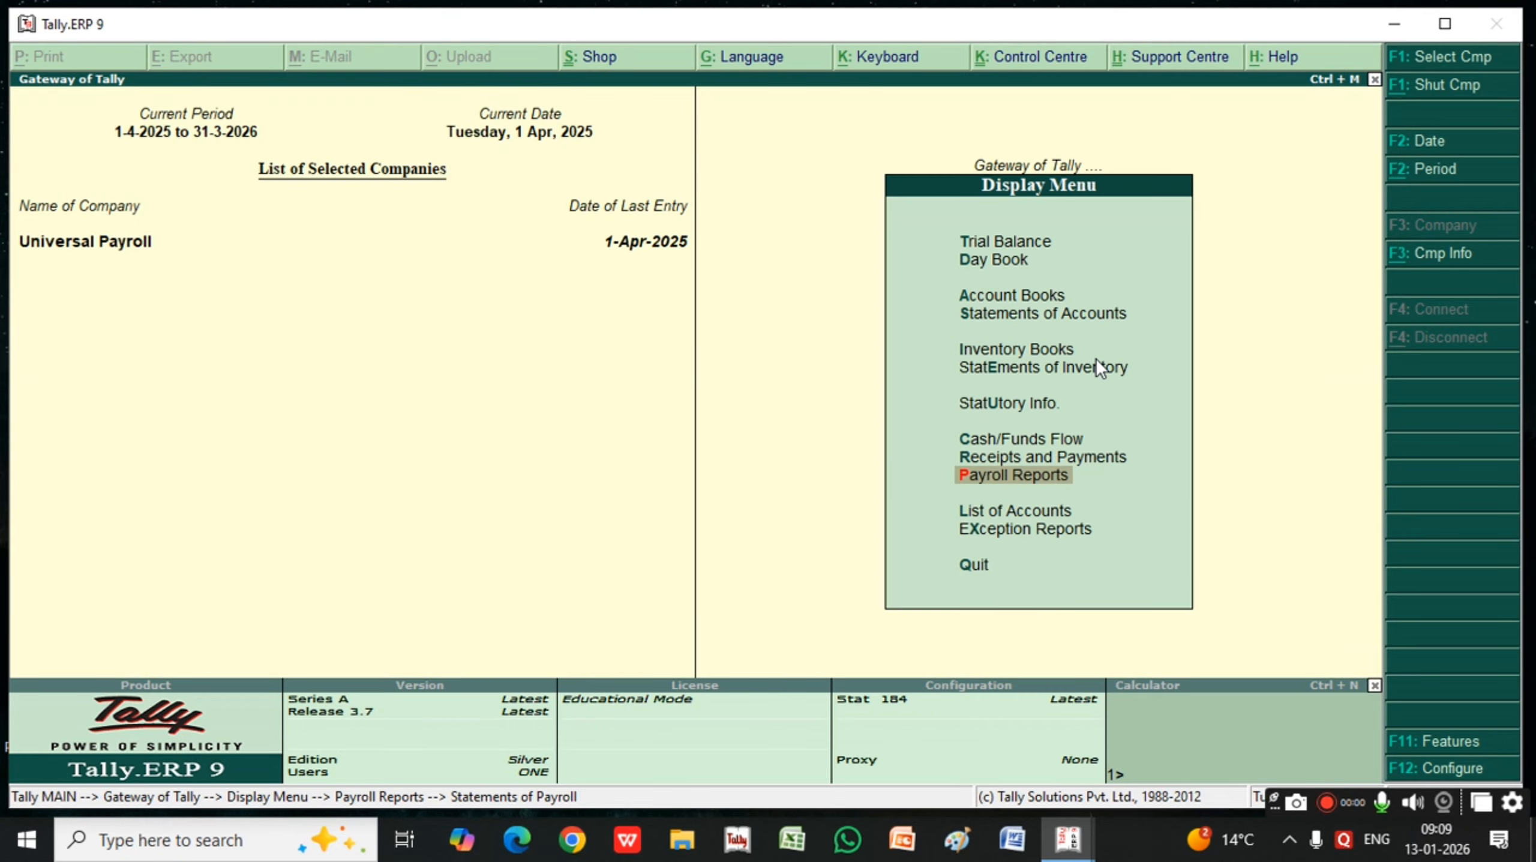
pyautogui.press('Escape')
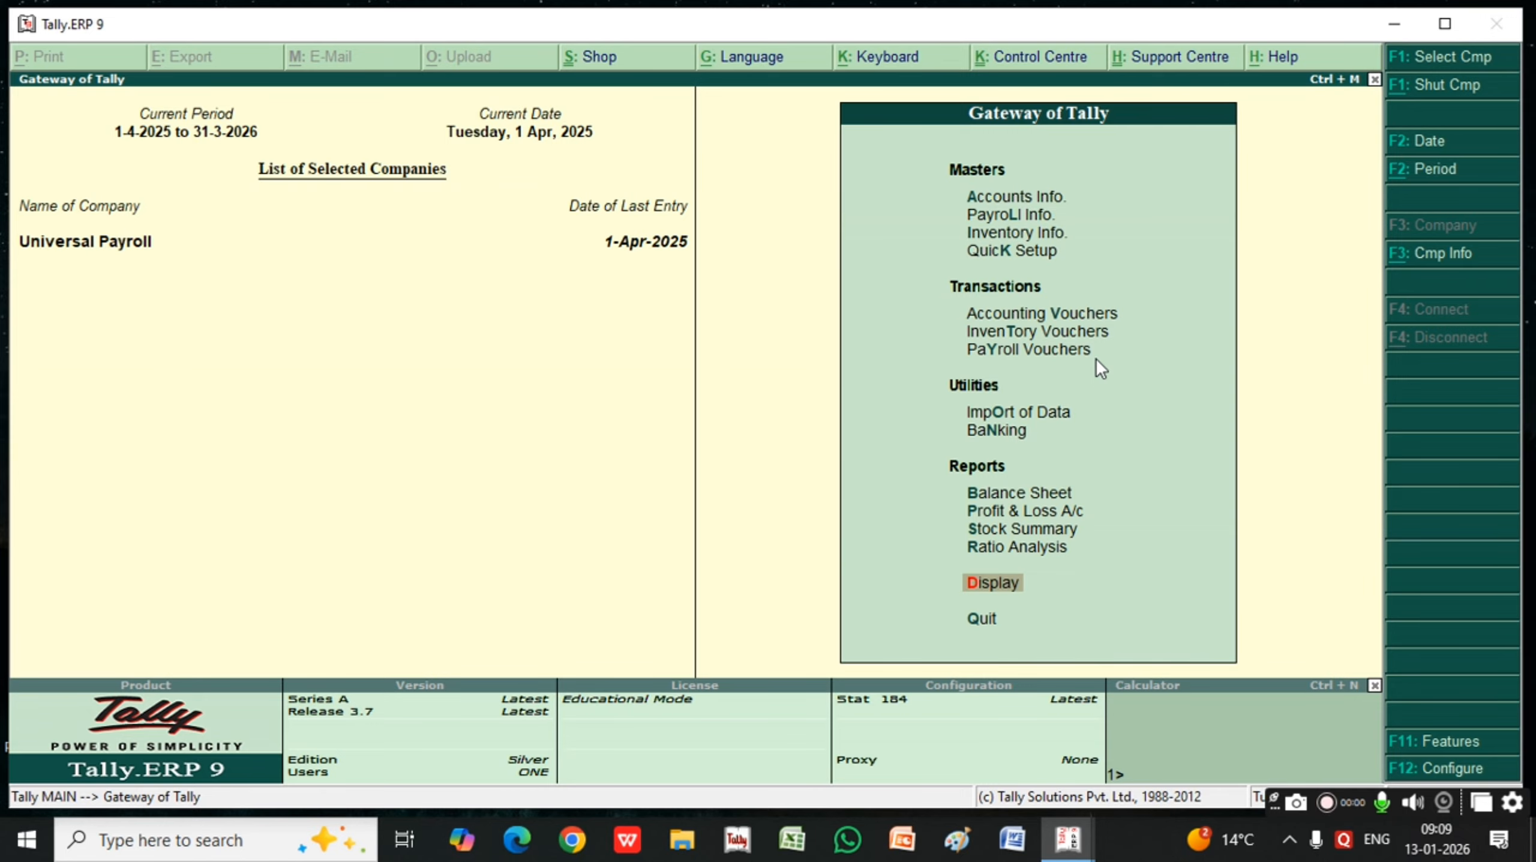
pyautogui.press('Down')
pyautogui.press('Down')
pyautogui.press('Down')
pyautogui.press('Down')
pyautogui.press('Down')
pyautogui.press('Down')
pyautogui.press('Down')
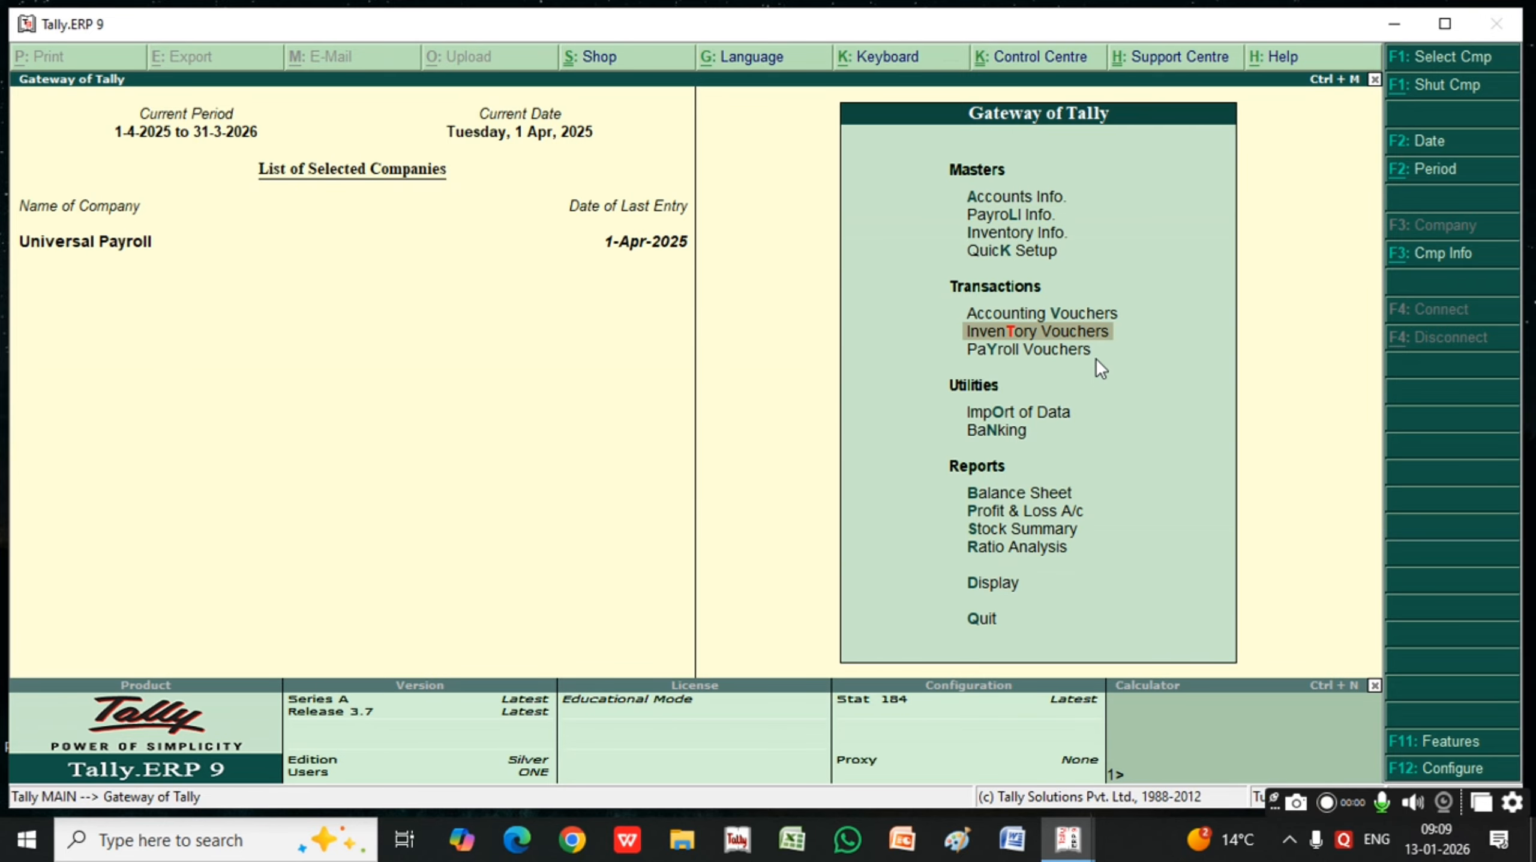
pyautogui.press('Down')
pyautogui.press('Down')
pyautogui.press('Up')
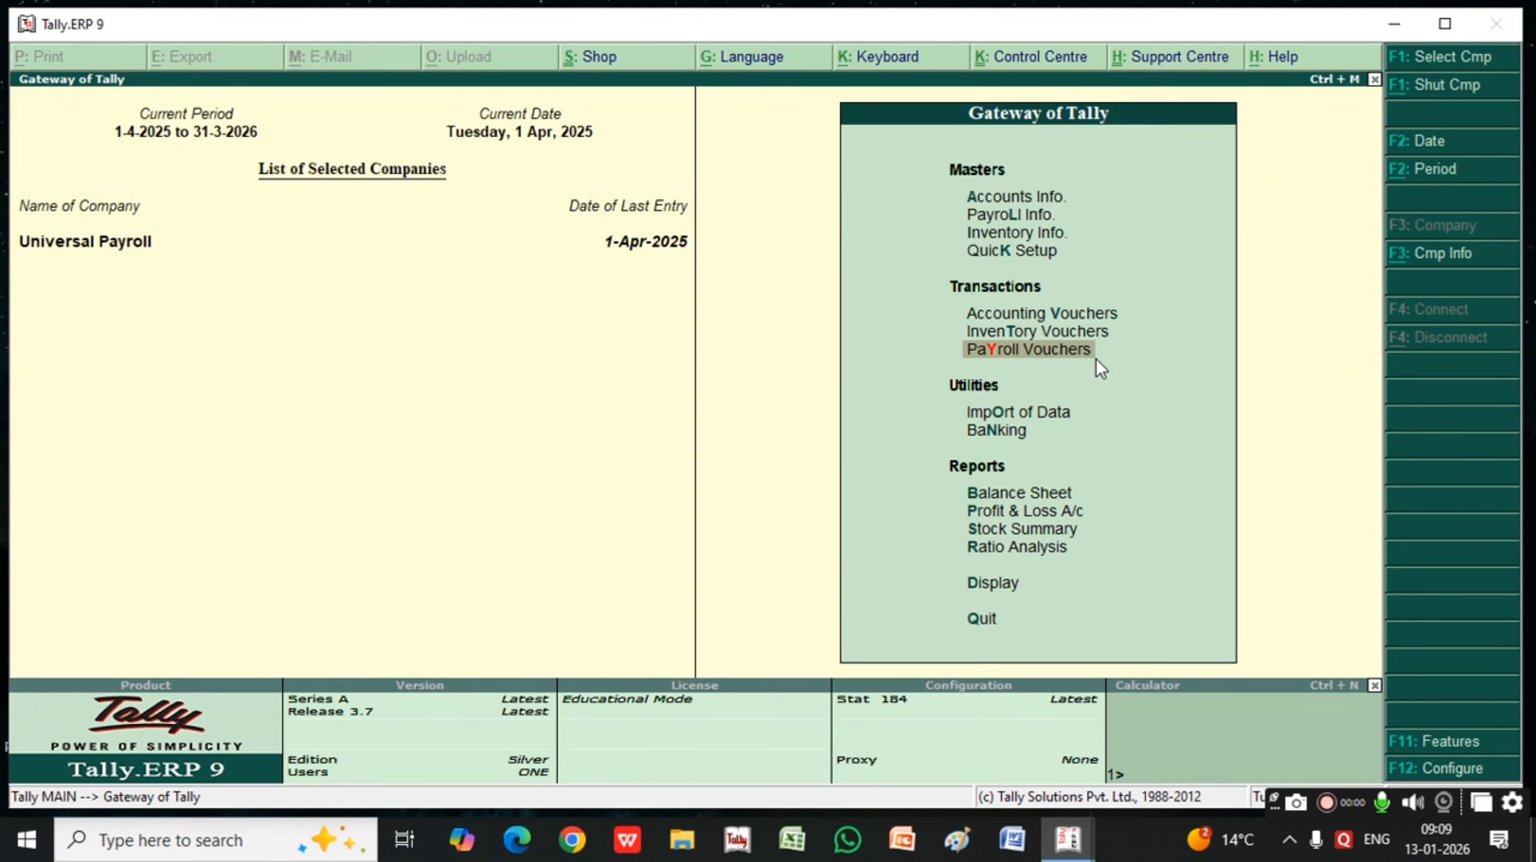
pyautogui.press('Return')
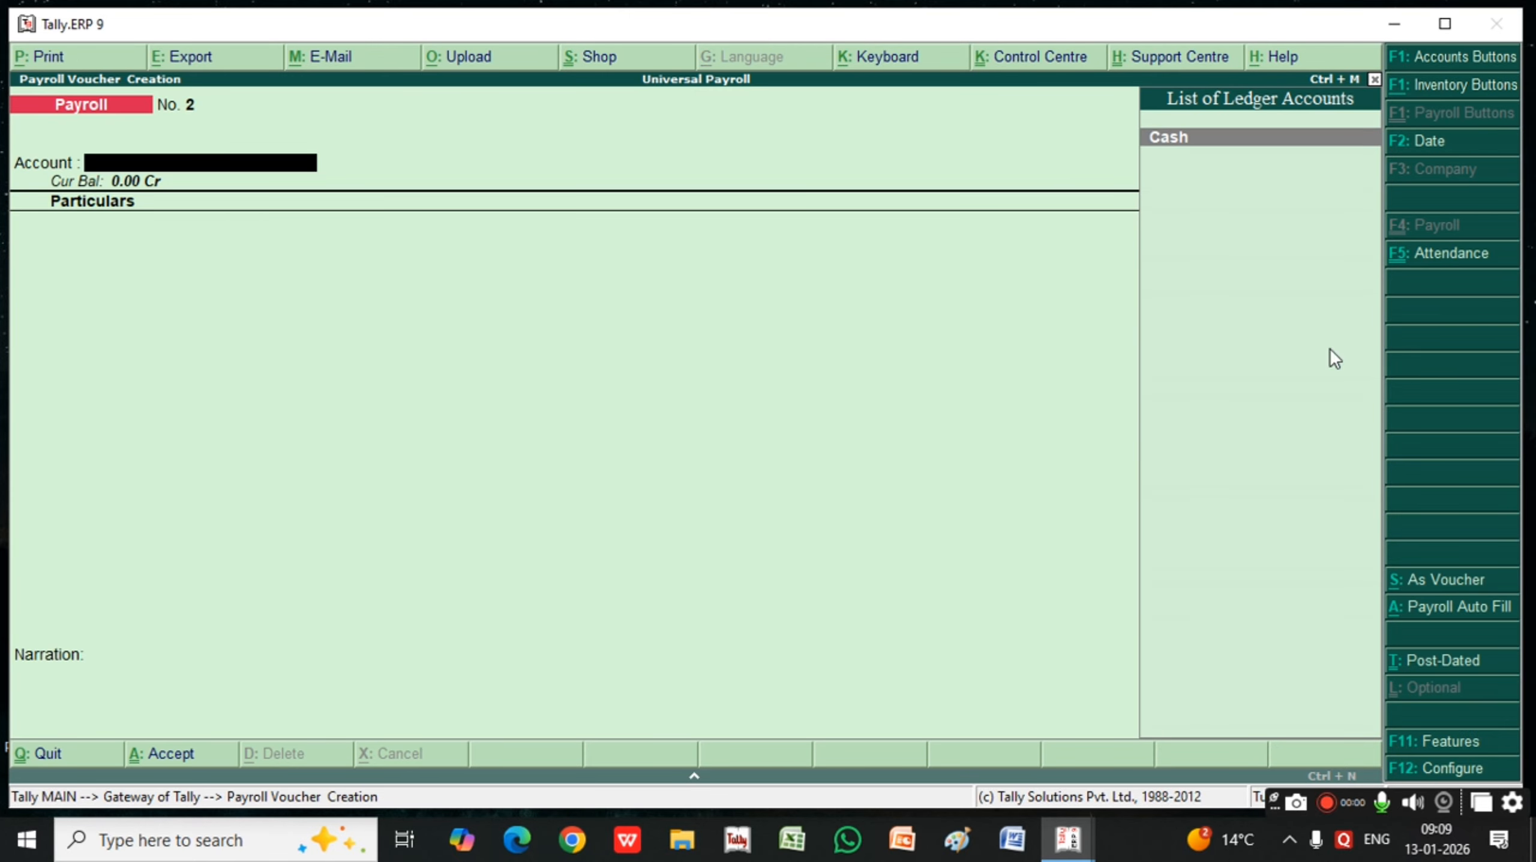
pyautogui.click(1451, 253)
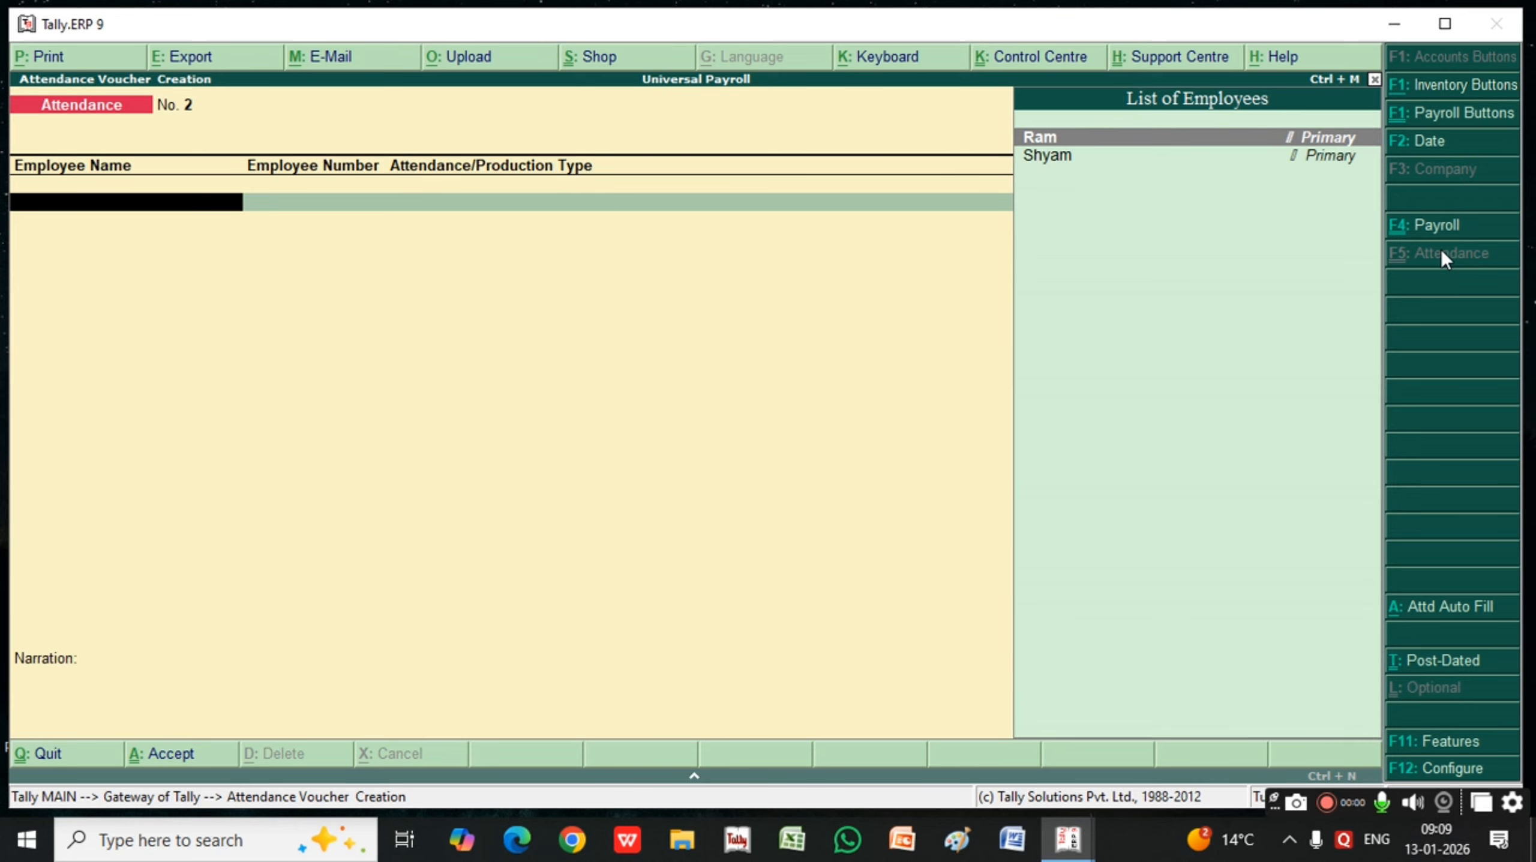
pyautogui.press('F2')
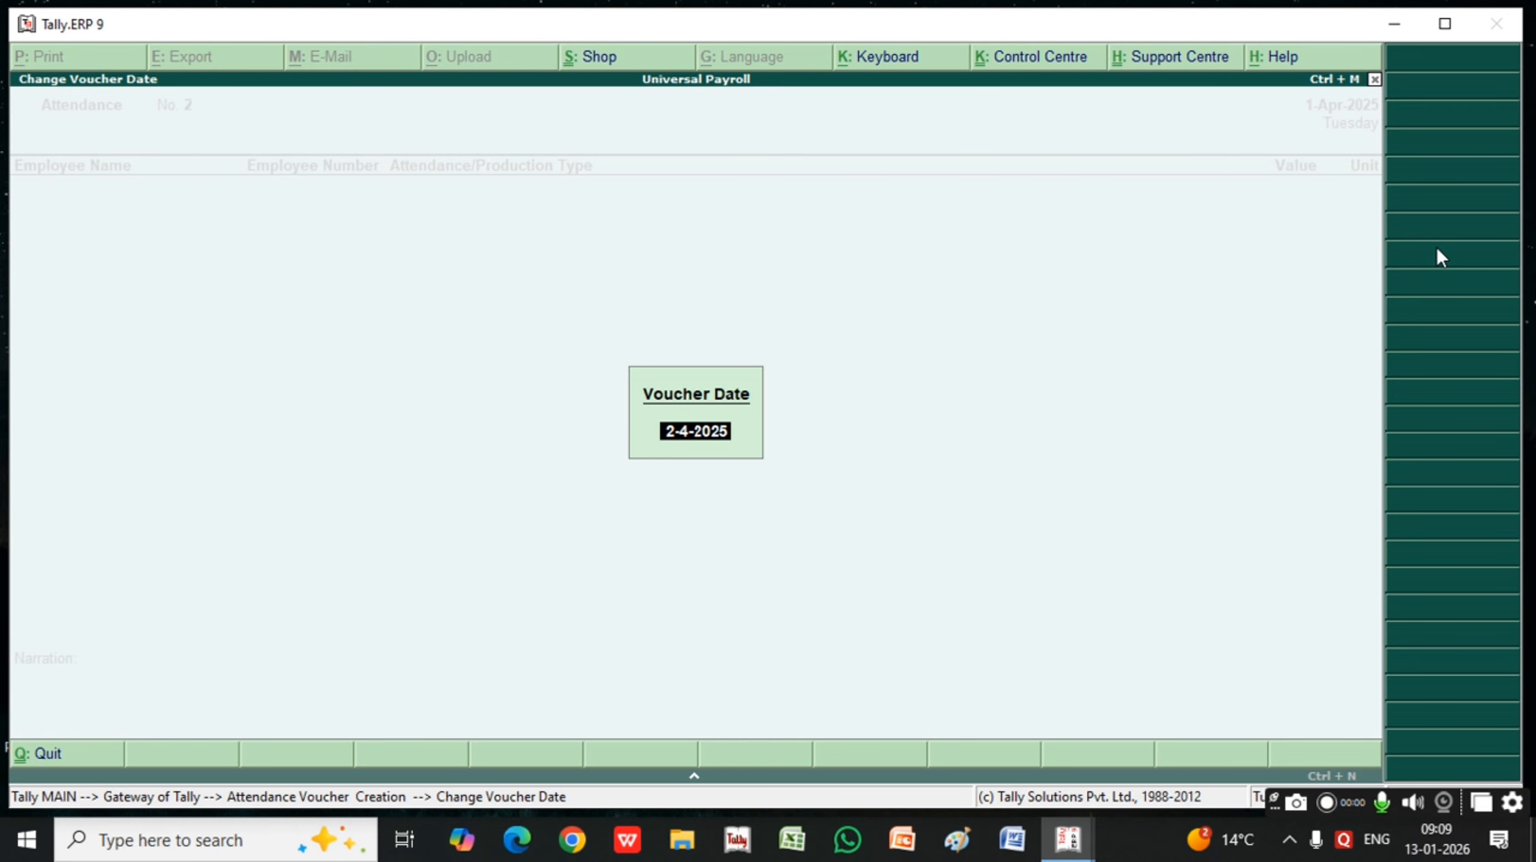
pyautogui.press('BackSpace')
pyautogui.press('Escape')
pyautogui.press('Escape')
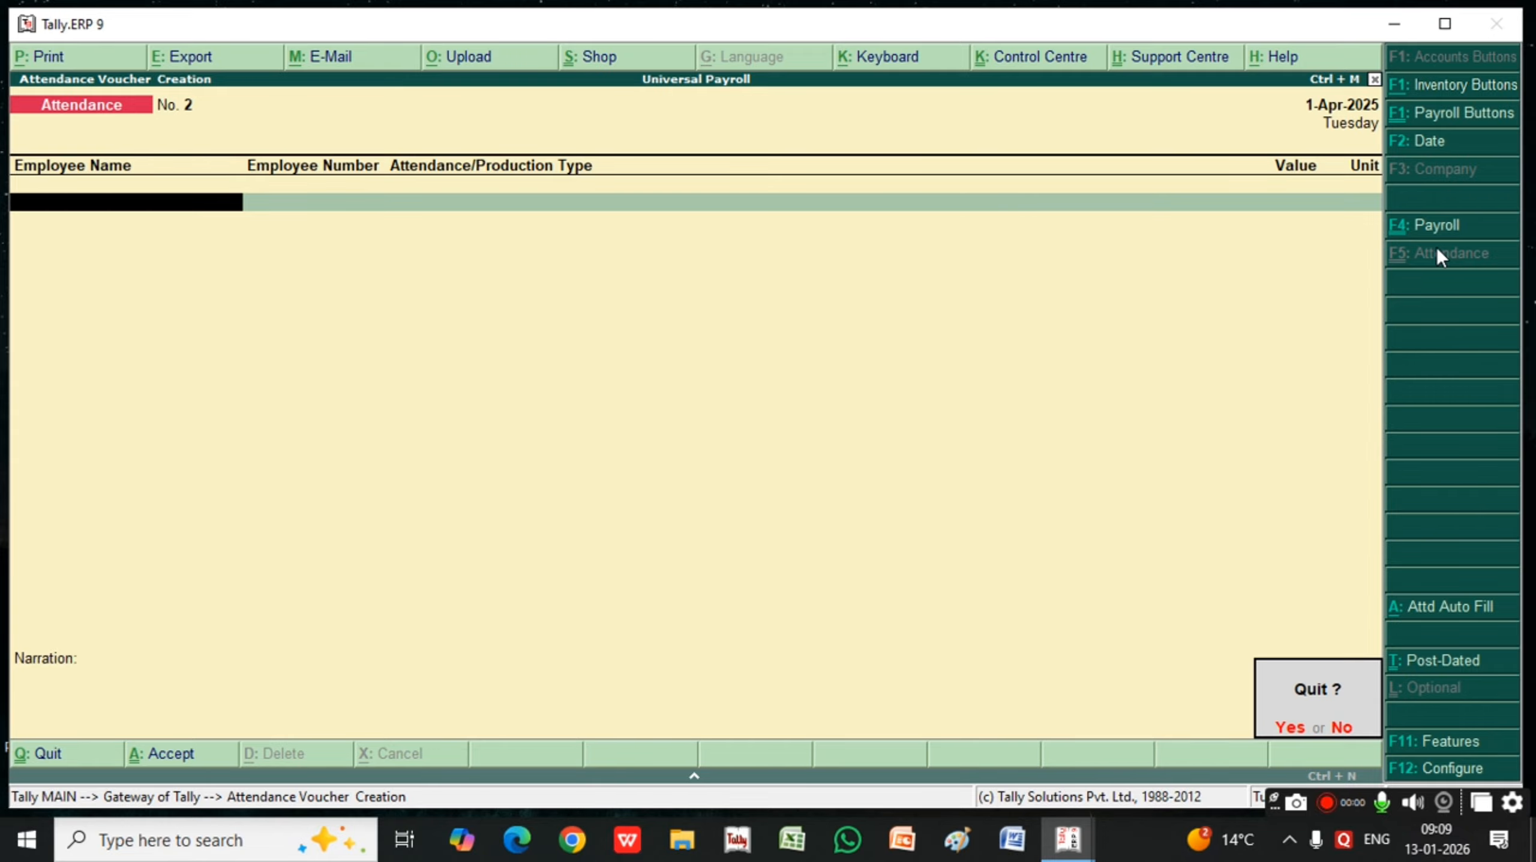
pyautogui.press('Return')
pyautogui.press('Escape')
pyautogui.press('Escape')
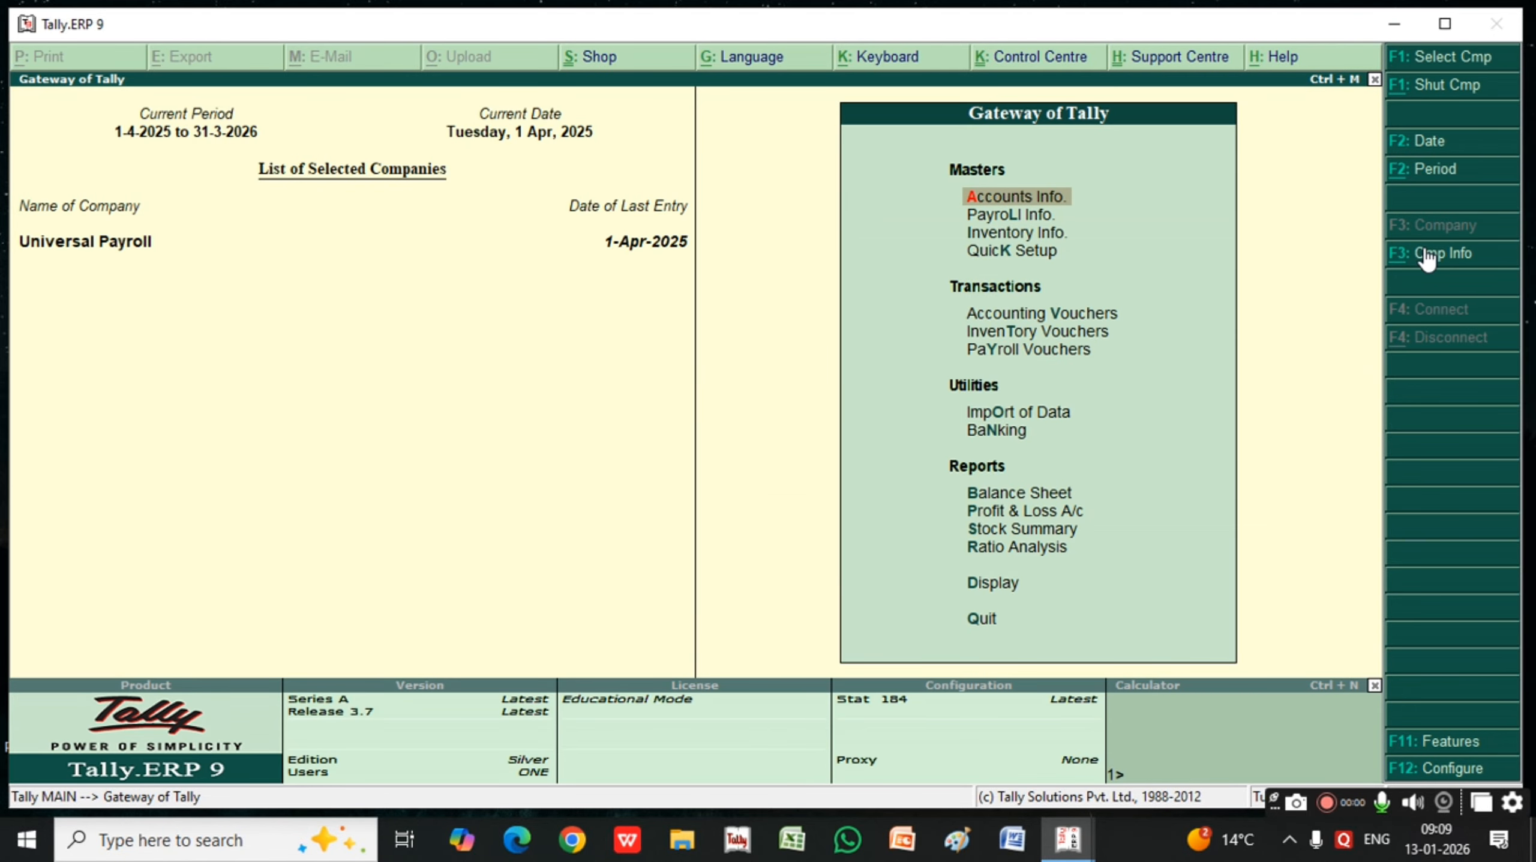